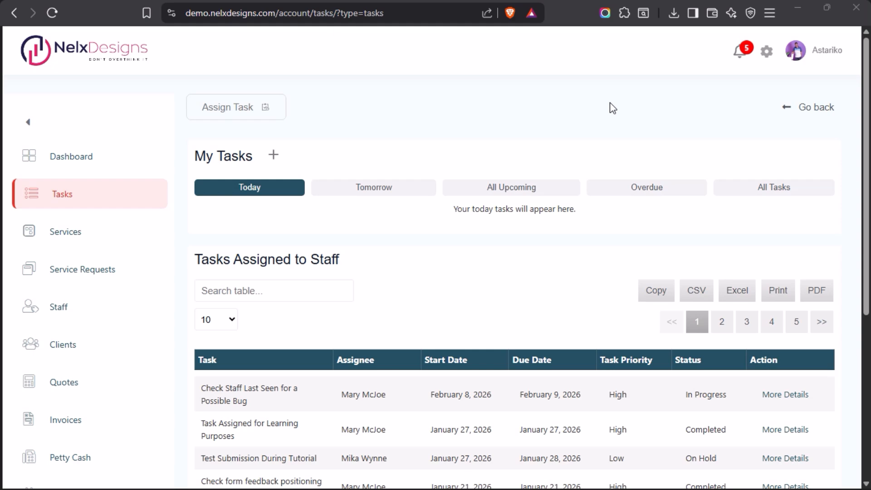
# Look over the Tasks page, switch to Adobe Acrobat and find the listings to create in the Task Management System PDF
pyautogui.scroll(-6, 449, 247)
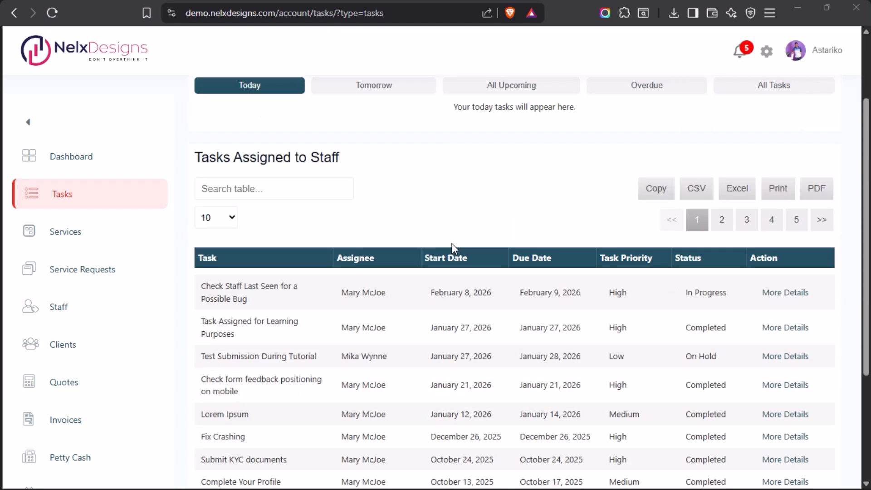
pyautogui.scroll(6, 448, 247)
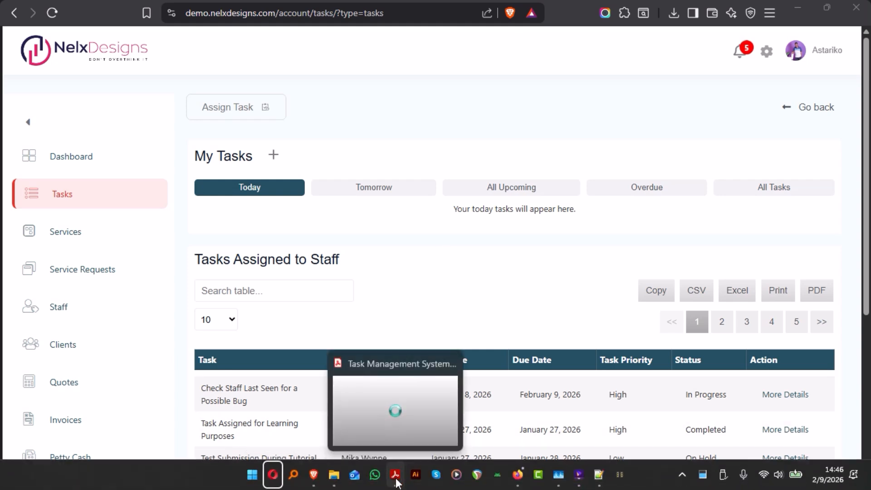
pyautogui.click(395, 480)
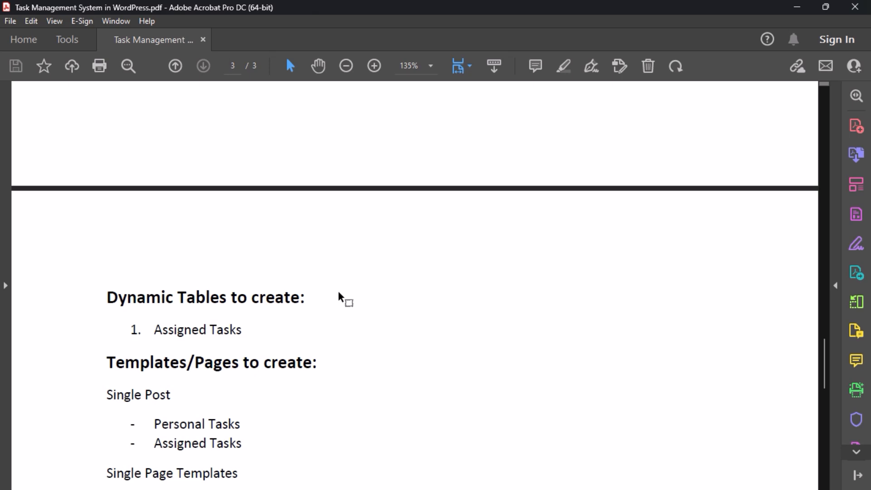
pyautogui.scroll(8, 342, 297)
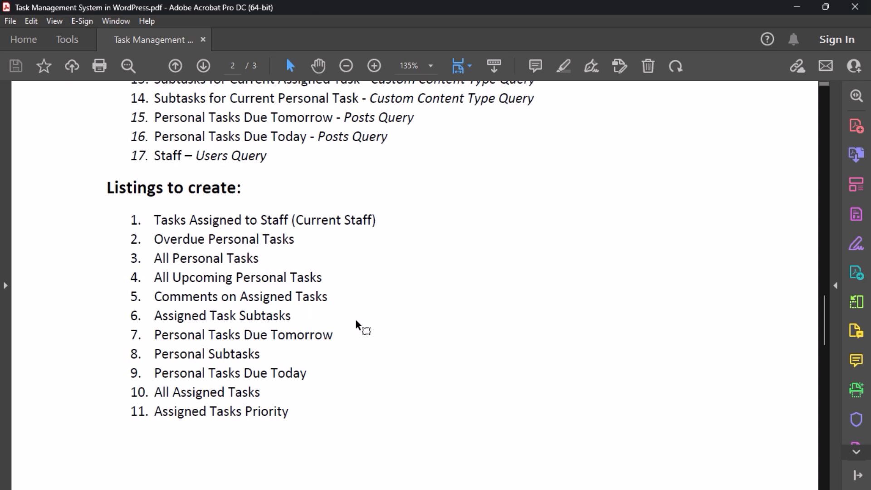
# Return to the browser and view the Tomorrow, All Upcoming, Overdue and All Tasks lists under My Tasks, ending on Overdue
pyautogui.moveTo(395, 482)
pyautogui.click(314, 482)
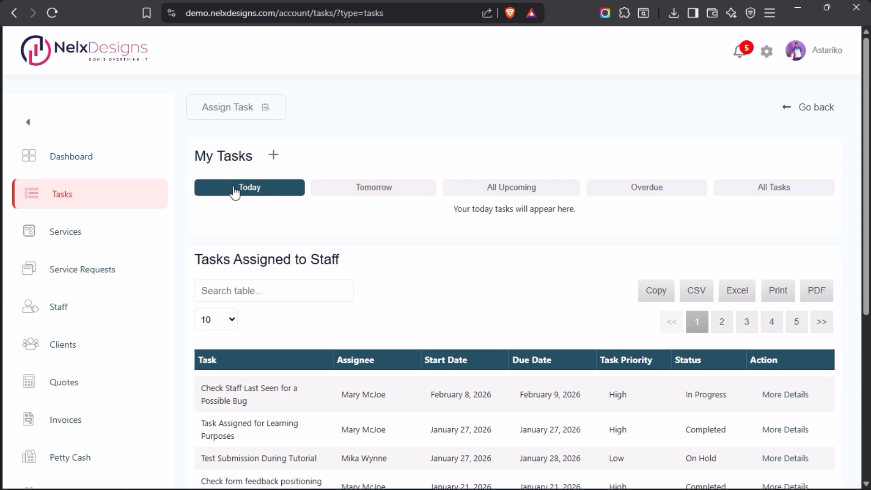
pyautogui.click(364, 192)
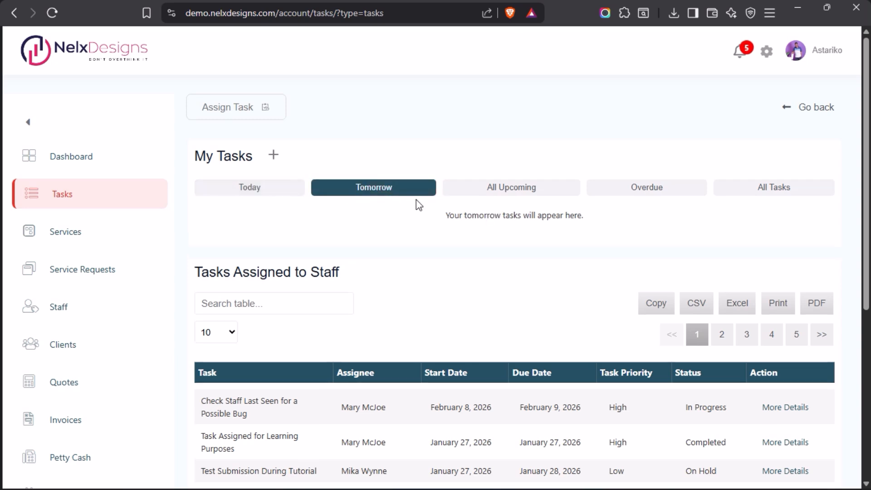
pyautogui.click(491, 195)
pyautogui.click(636, 194)
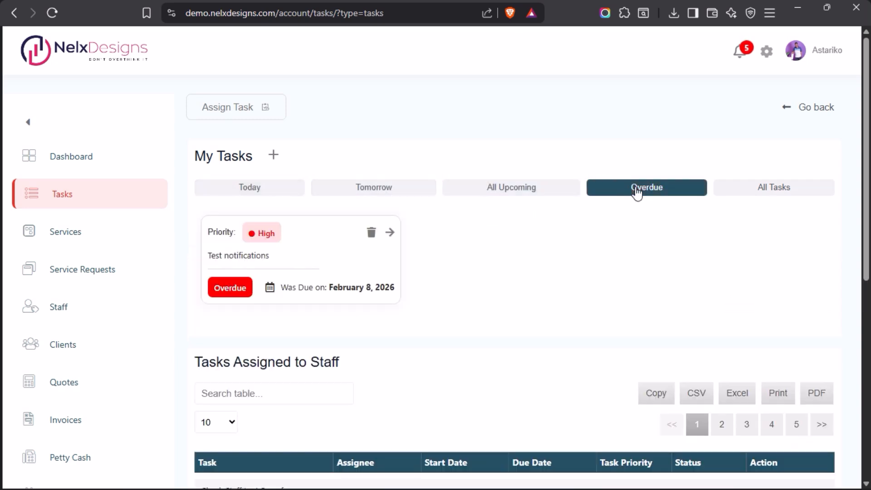
pyautogui.click(767, 190)
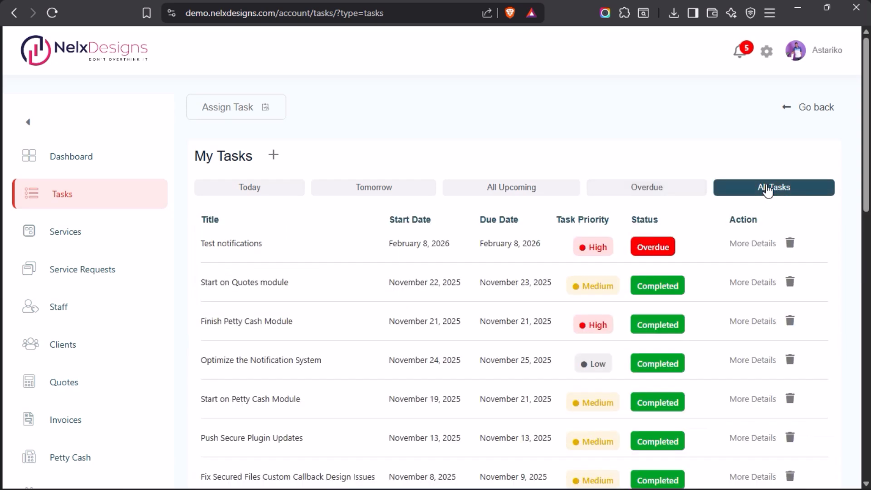
pyautogui.click(622, 193)
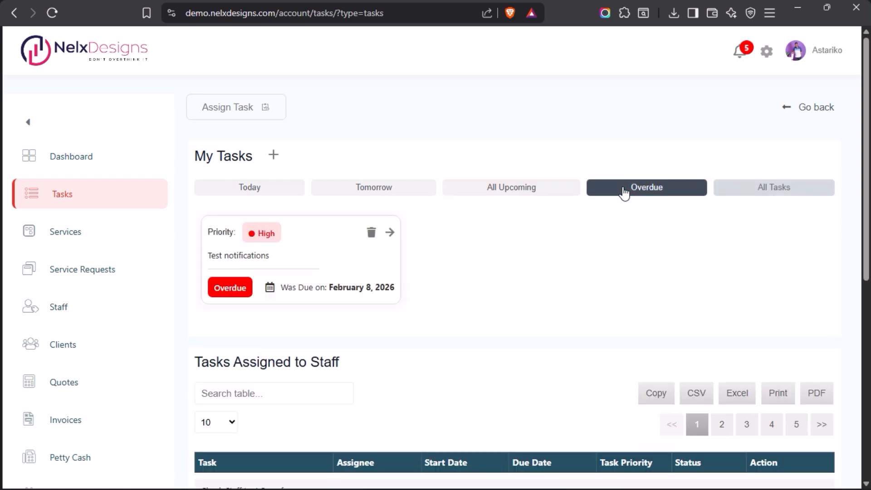
# Look through the Tasks Assigned to Staff table
pyautogui.scroll(-5, 511, 276)
pyautogui.scroll(-2, 472, 339)
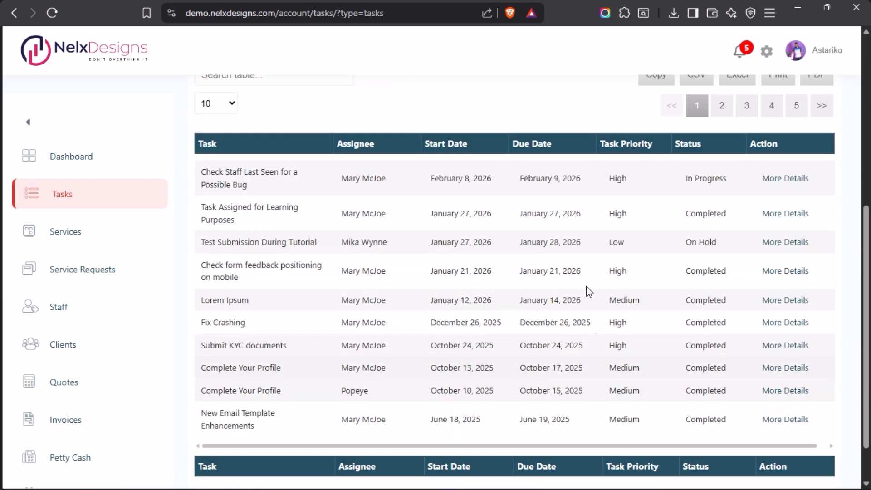
pyautogui.scroll(6, 410, 298)
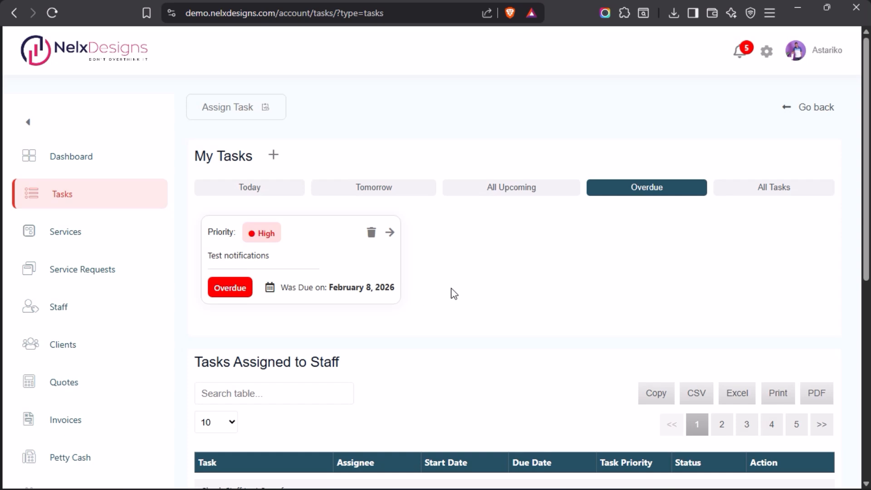
# Open the Assign Task form, review its fields down to the task attachment, and close it
pyautogui.click(234, 109)
pyautogui.scroll(-5, 531, 329)
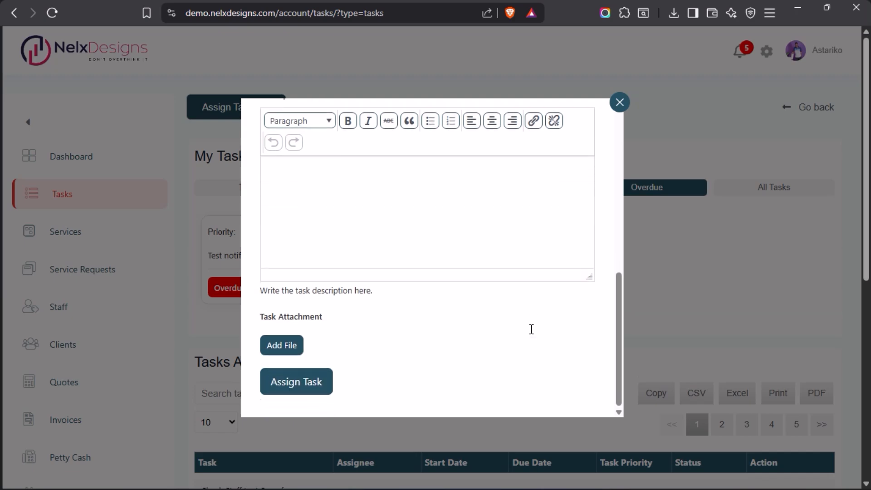
pyautogui.scroll(5, 532, 329)
pyautogui.click(618, 101)
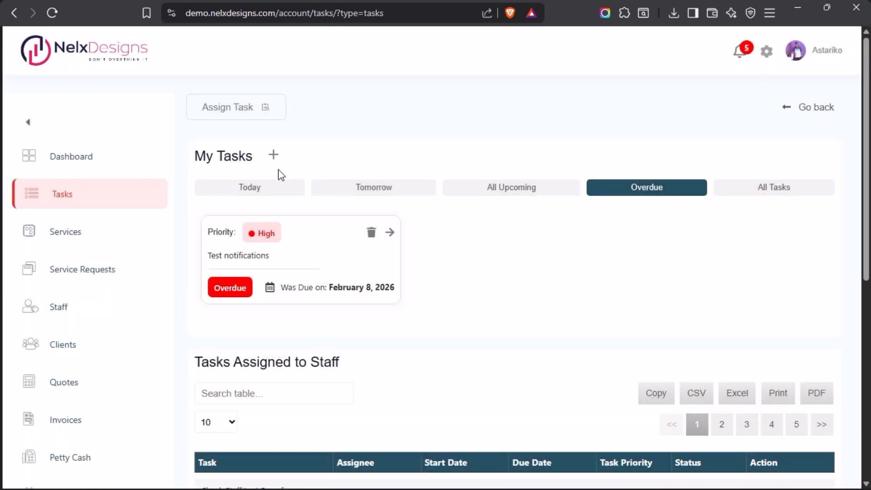
# Open the form for adding a personal task under My Tasks, review its fields, and close it
pyautogui.click(274, 156)
pyautogui.scroll(-3, 505, 225)
pyautogui.scroll(-2, 506, 225)
pyautogui.scroll(5, 506, 226)
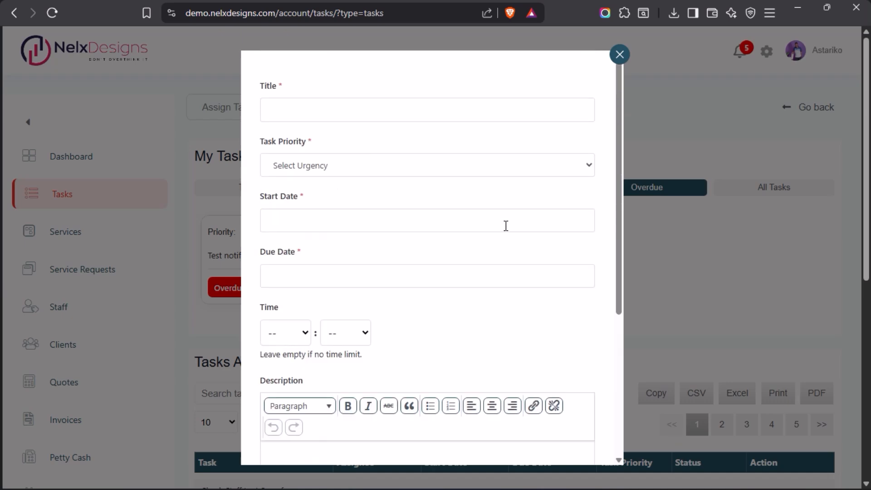
pyautogui.click(620, 55)
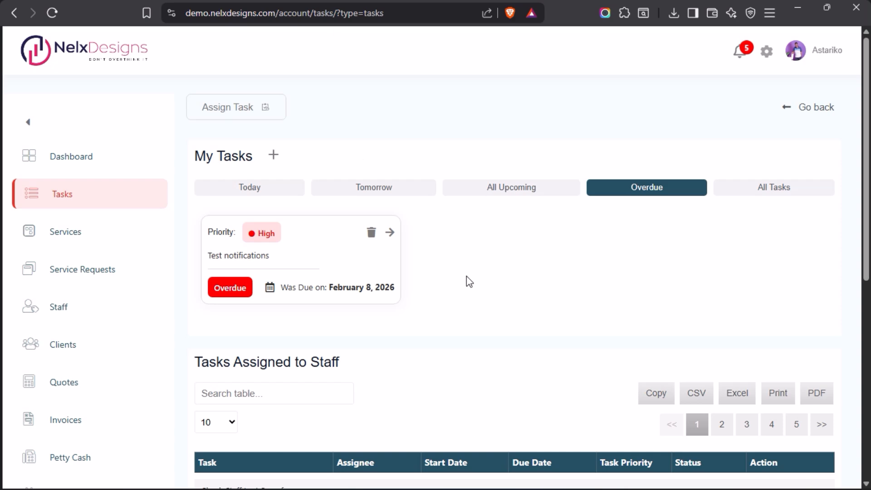
pyautogui.scroll(-8, 468, 277)
pyautogui.scroll(4, 469, 279)
pyautogui.scroll(1, 470, 279)
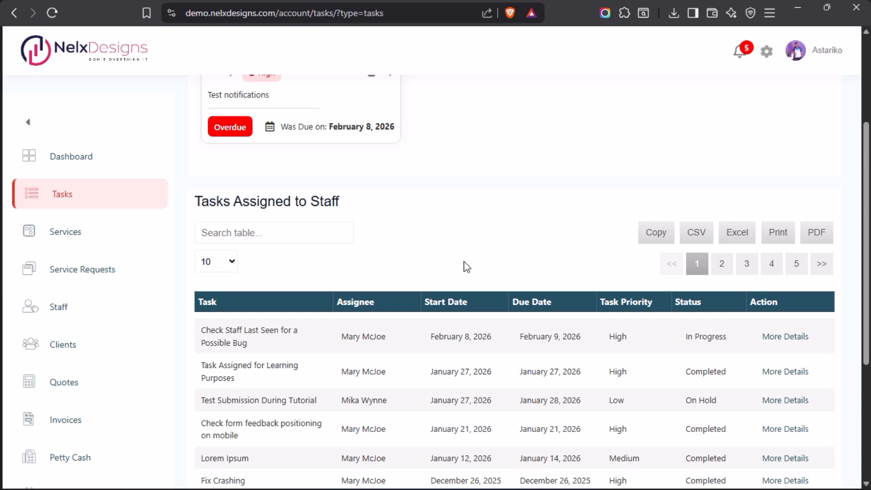
pyautogui.scroll(4, 461, 258)
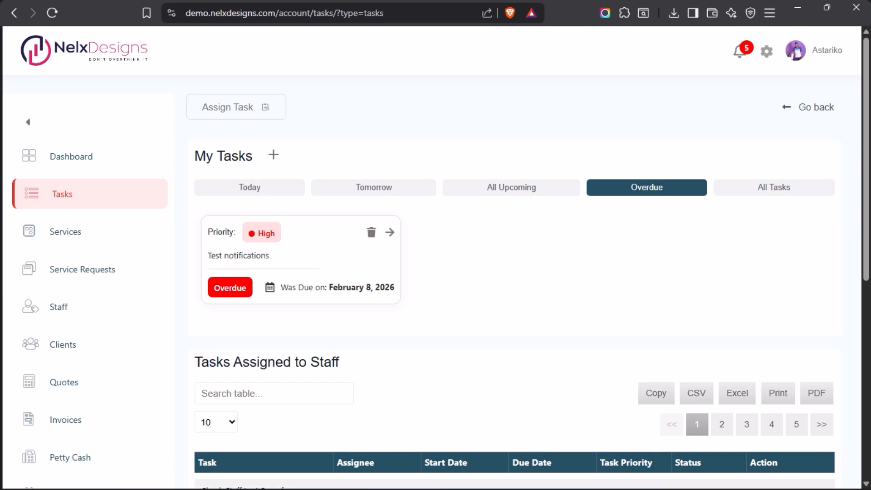
pyautogui.press('super')
pyautogui.press('super')
# Switch to the Listing Items/Components page and browse through to the task listings on the last page
pyautogui.moveTo(1, 189)
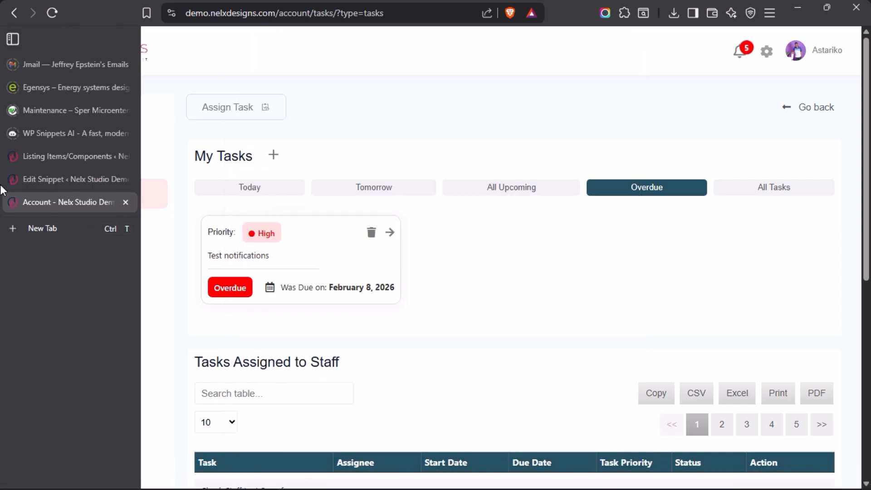
pyautogui.click(54, 155)
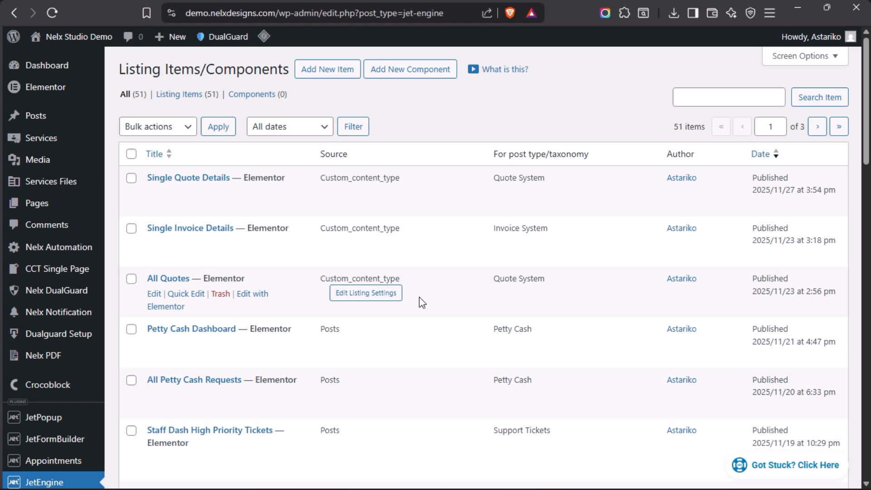
pyautogui.scroll(-5, 419, 297)
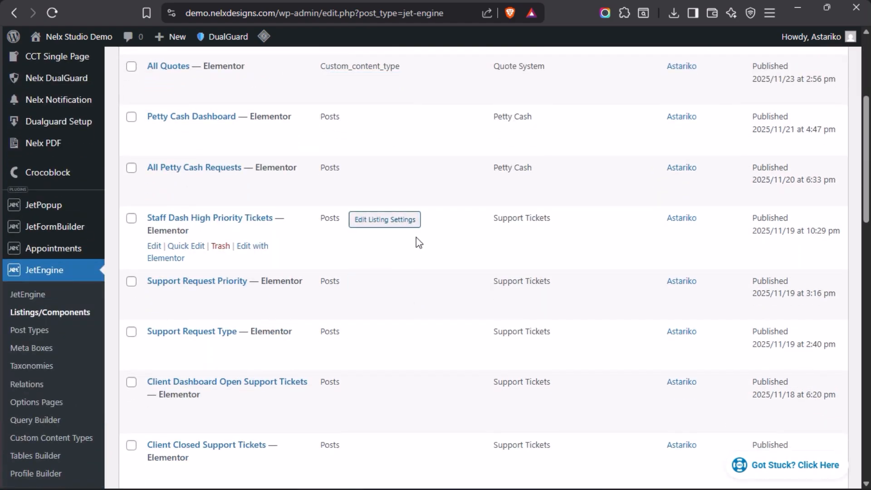
pyautogui.scroll(-10, 416, 231)
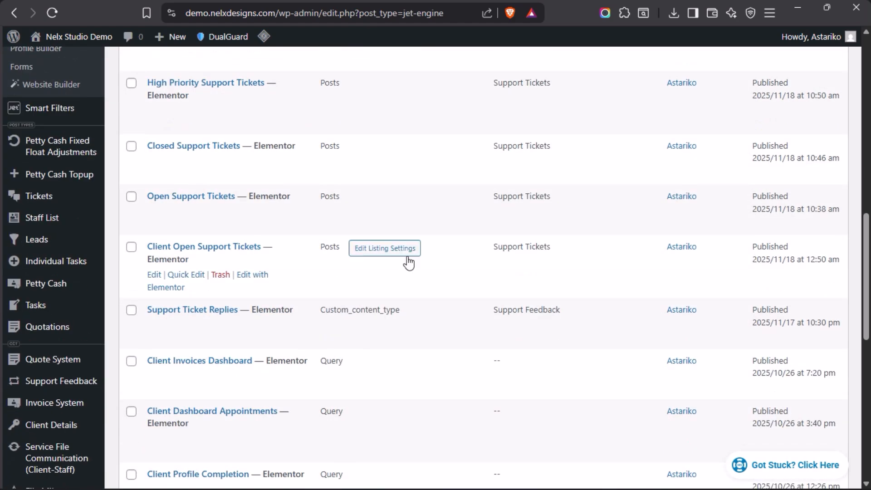
pyautogui.scroll(-7, 408, 262)
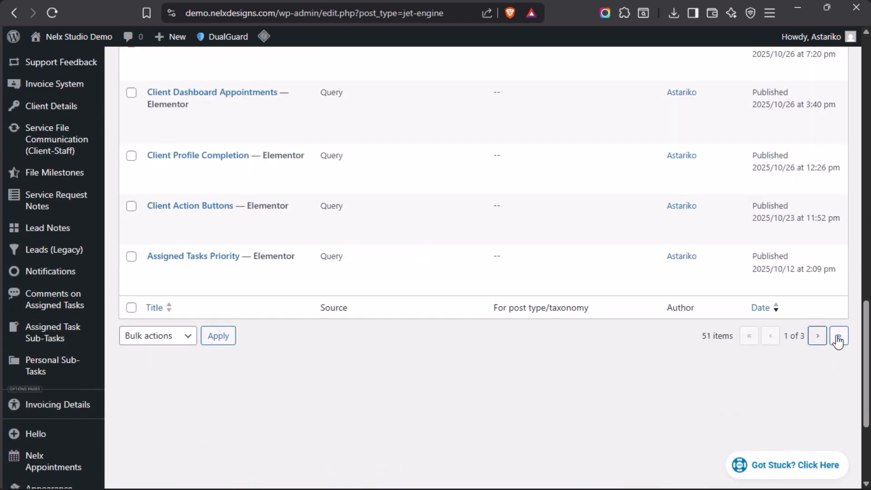
pyautogui.click(837, 338)
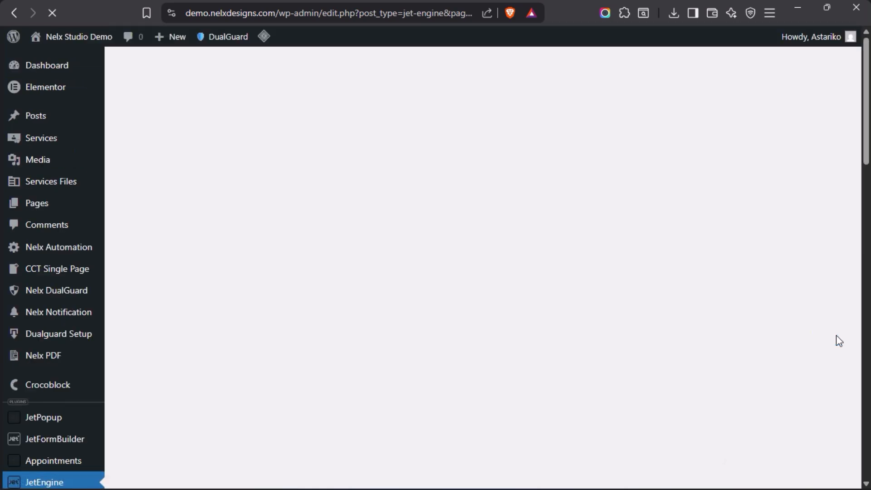
pyautogui.scroll(-9, 323, 305)
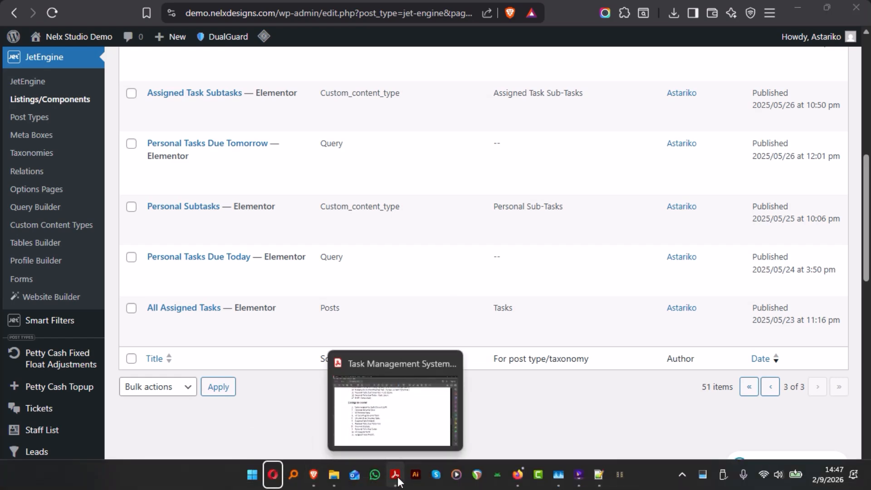
# Switch to Adobe Acrobat, read the "Queries to build" list in the PDF, and return to the browser
pyautogui.click(396, 476)
pyautogui.scroll(5, 378, 302)
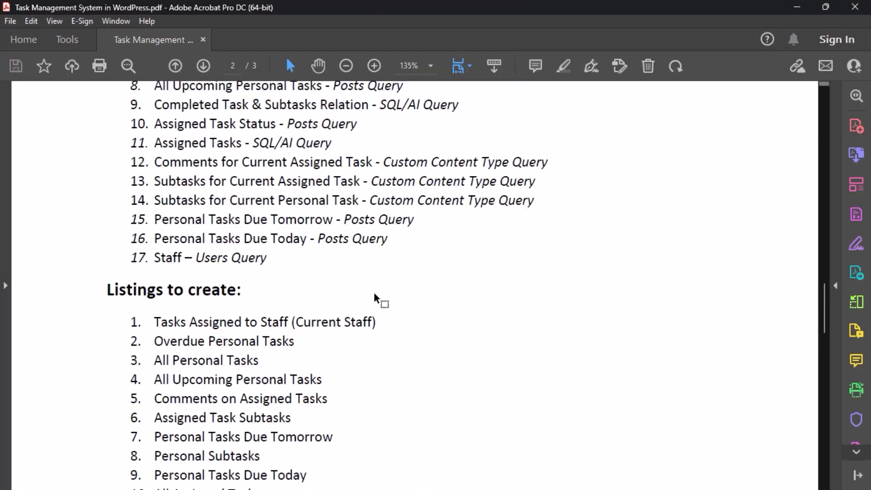
pyautogui.scroll(3, 335, 230)
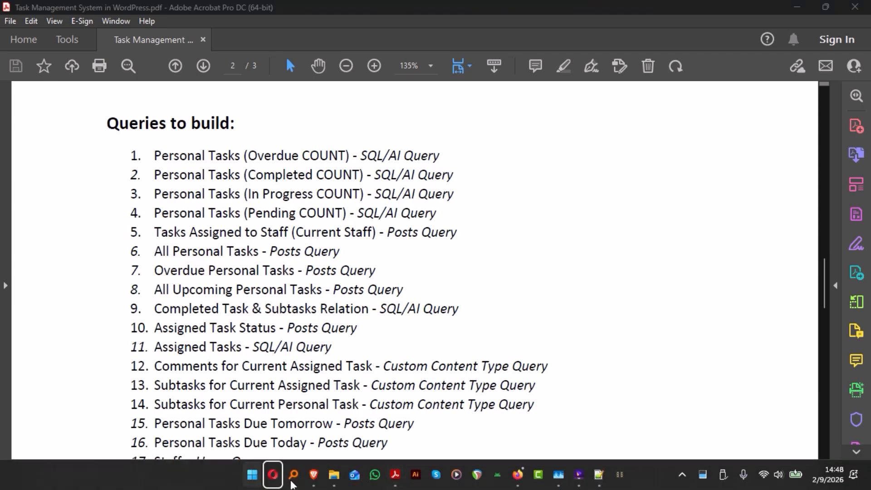
pyautogui.moveTo(272, 476)
pyautogui.click(332, 393)
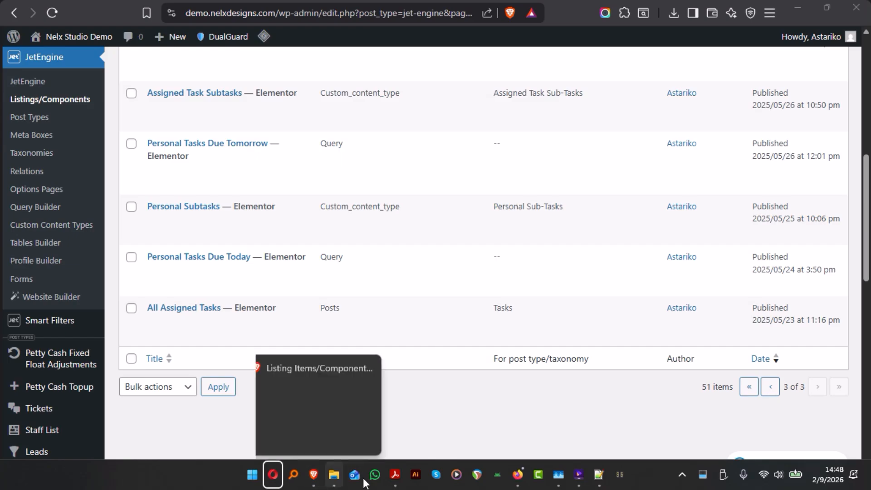
# Bring the Acrobat PDF back and select the query name "Personal Tasks Due Today" in the "Queries to build" list
pyautogui.click(395, 482)
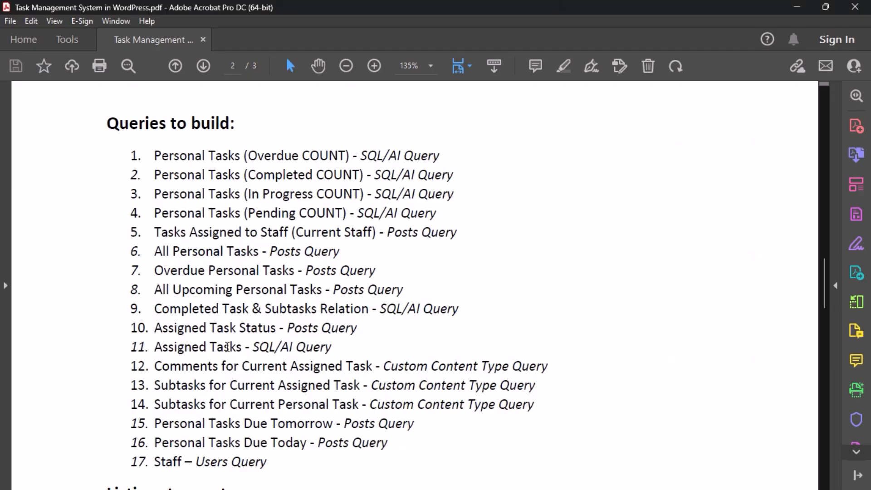
pyautogui.scroll(-3, 218, 353)
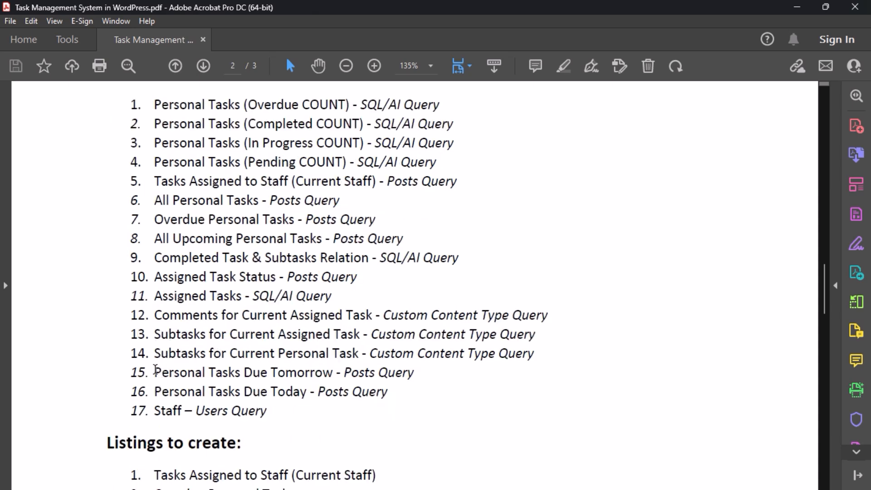
pyautogui.moveTo(155, 391); pyautogui.dragTo(290, 393)
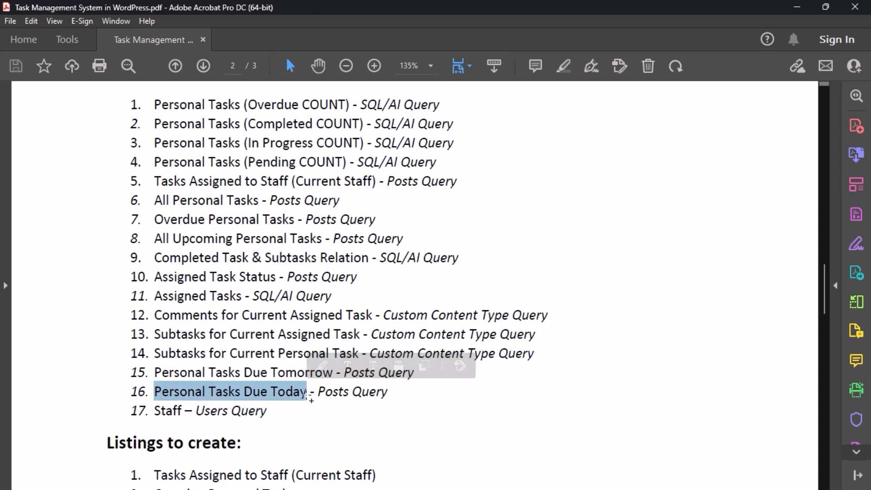
# Switch to the browser's Edit Snippet page and open the JetEngine Query Builder from there
pyautogui.moveTo(290, 487)
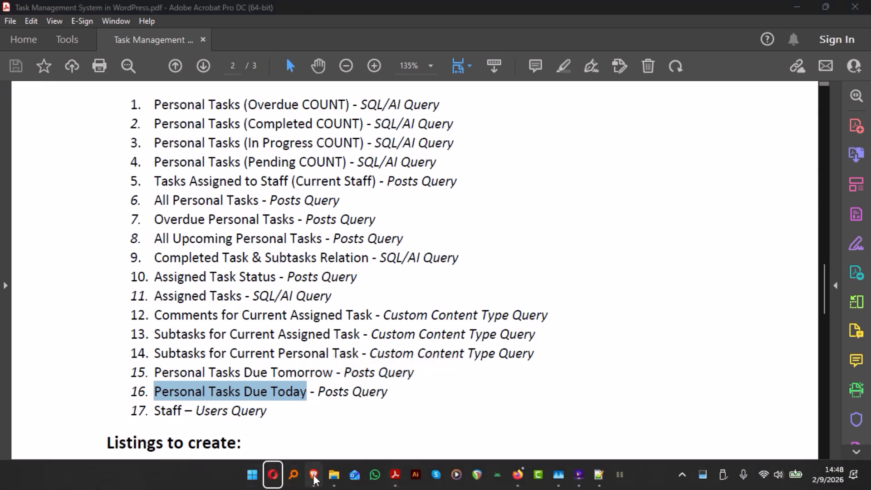
pyautogui.click(313, 476)
pyautogui.moveTo(0, 271)
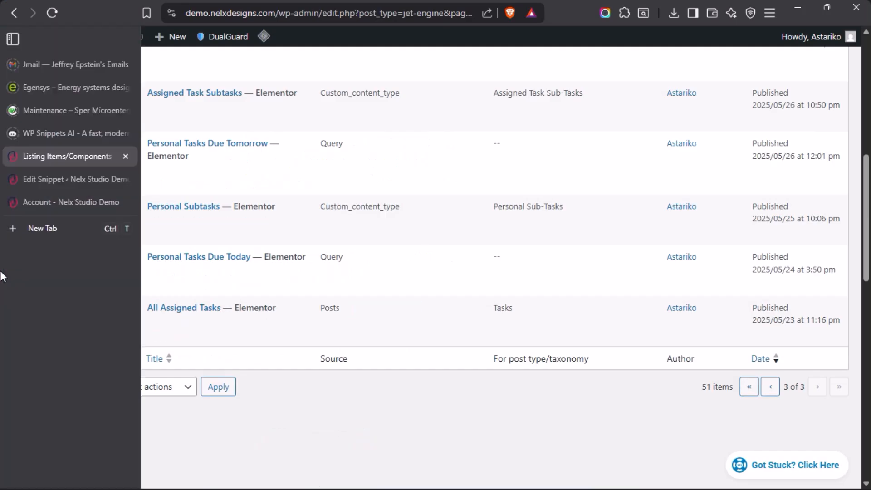
pyautogui.click(48, 178)
pyautogui.scroll(-3, 78, 289)
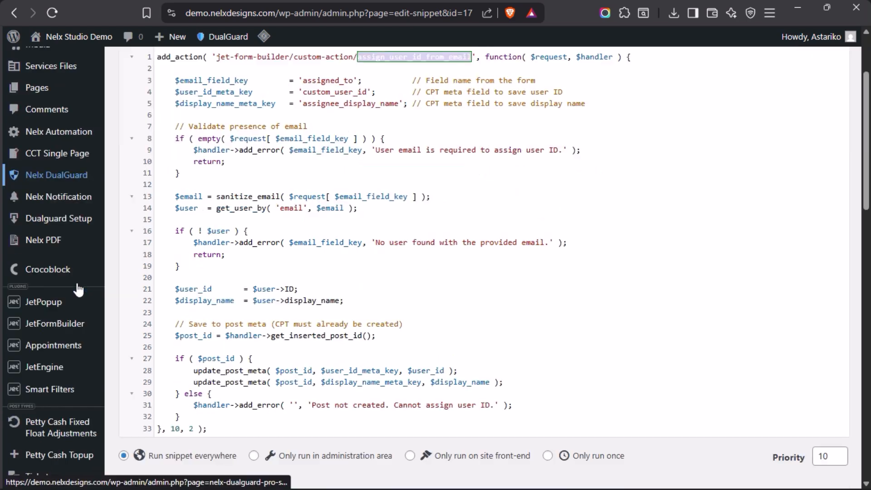
pyautogui.scroll(-2, 78, 289)
pyautogui.moveTo(54, 275)
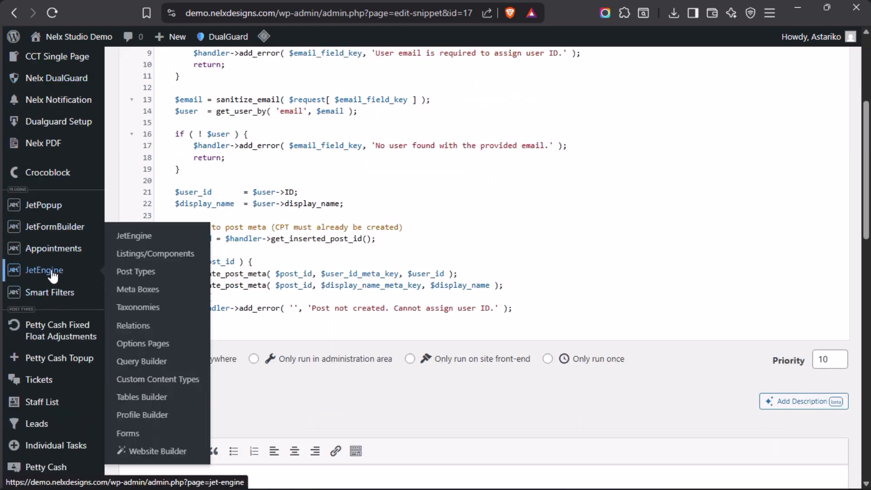
pyautogui.click(142, 362)
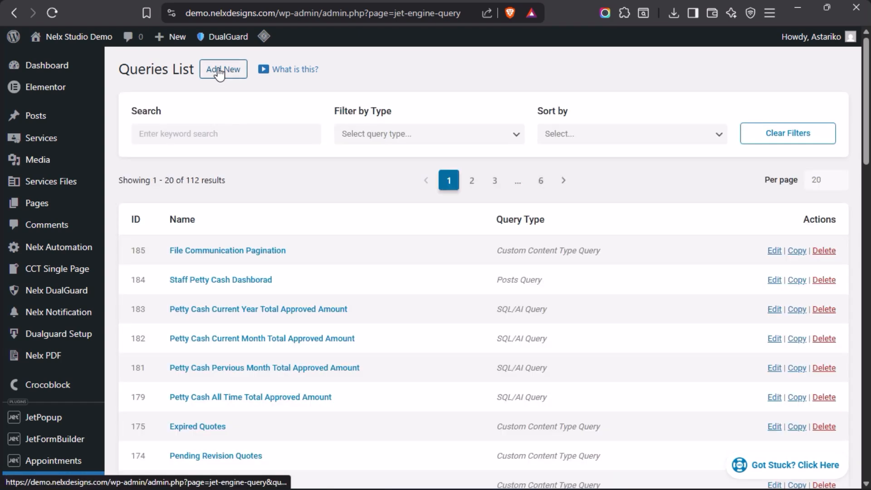
# Search the queries list for "Personal" and open the Personal Tasks Due Today query for editing
pyautogui.click(232, 134)
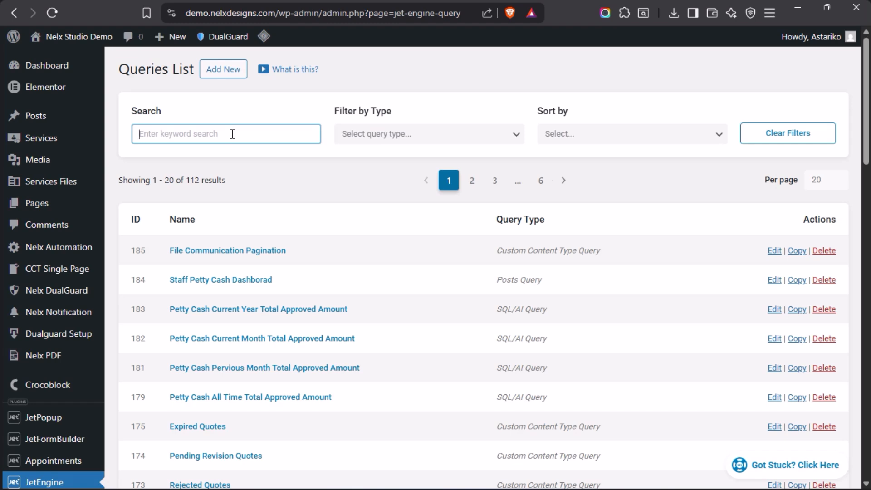
pyautogui.write('Personal')
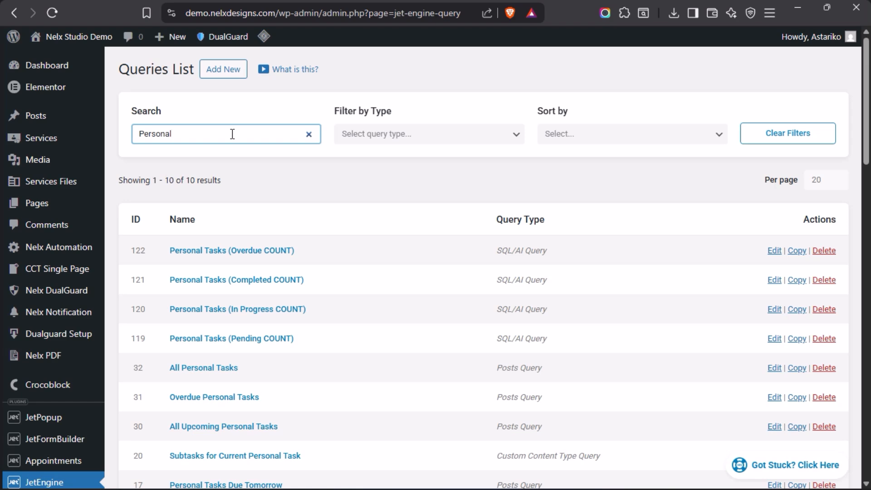
pyautogui.scroll(-2, 332, 227)
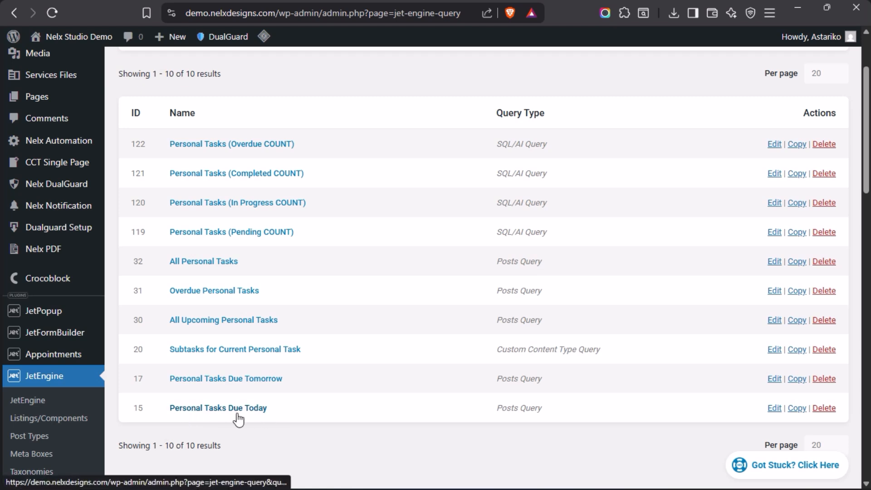
pyautogui.click(213, 410)
pyautogui.scroll(3, 354, 154)
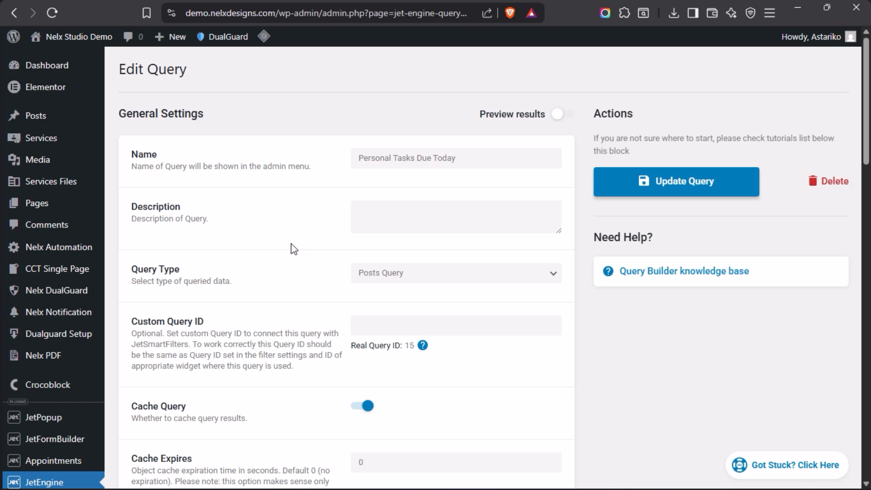
# Choose Posts Query as the query type of the Personal Tasks Due Today query
pyautogui.scroll(-2, 294, 249)
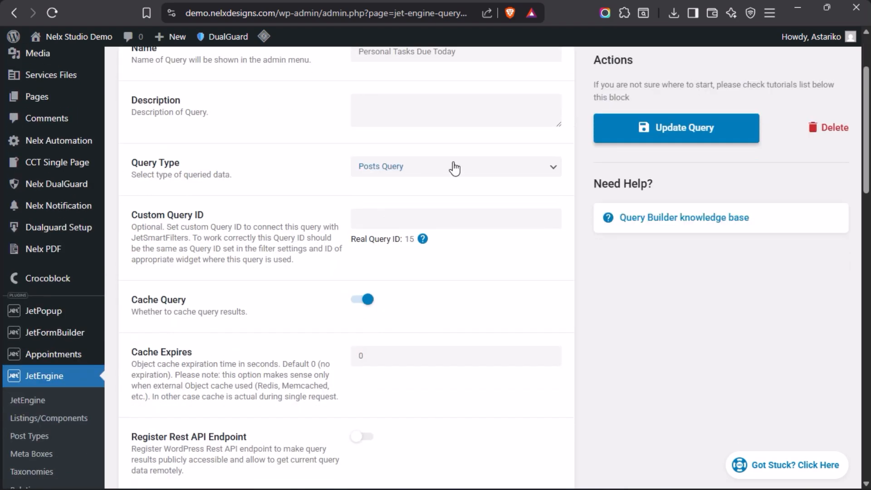
pyautogui.click(450, 173)
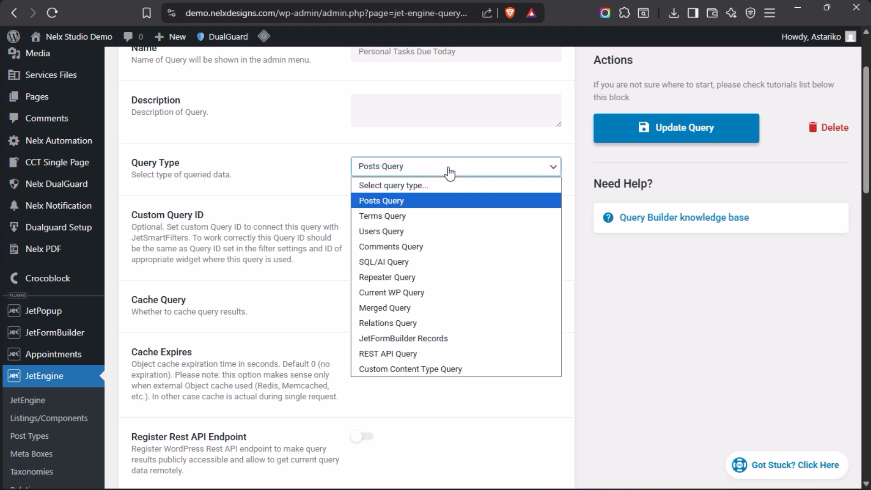
pyautogui.click(397, 205)
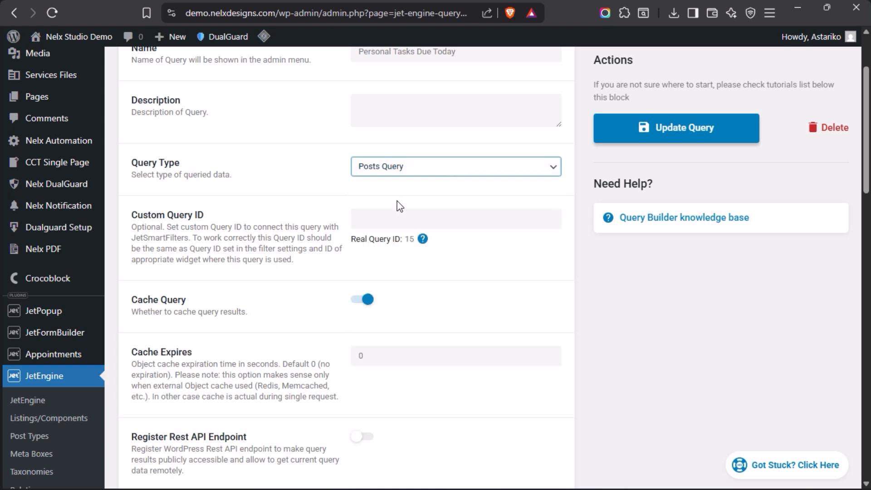
# Examine the Post Type options in the general Posts Query settings and close the list without changing the selection
pyautogui.scroll(-4, 318, 189)
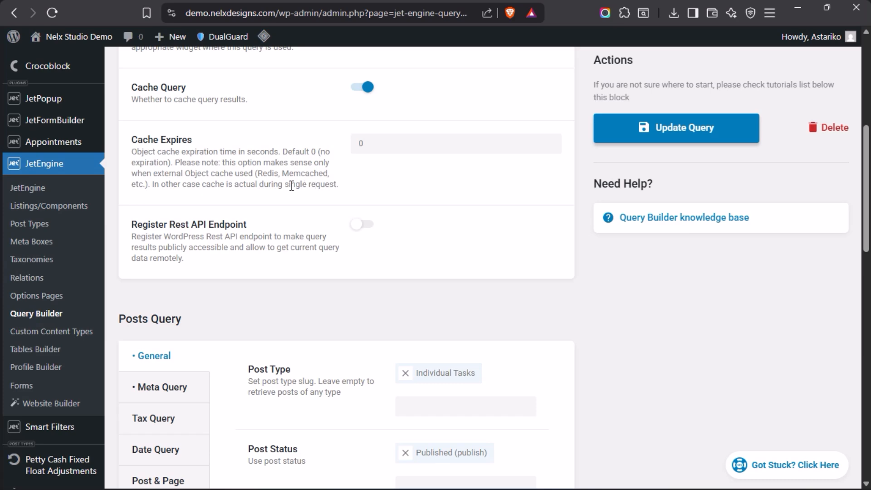
pyautogui.scroll(-4, 291, 186)
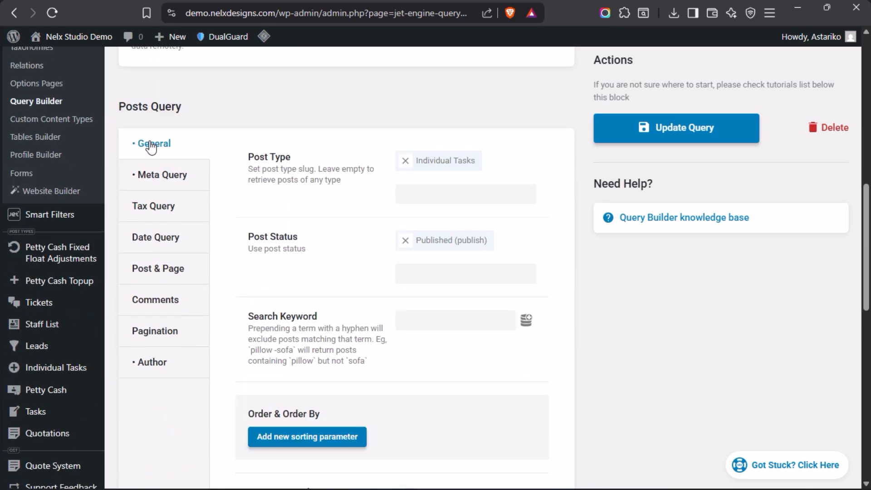
pyautogui.click(454, 196)
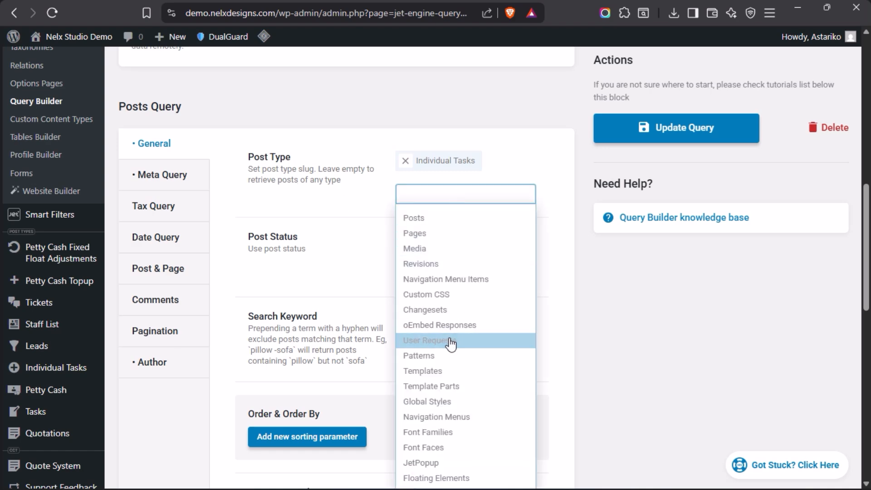
pyautogui.scroll(-4, 451, 343)
pyautogui.scroll(-6, 451, 344)
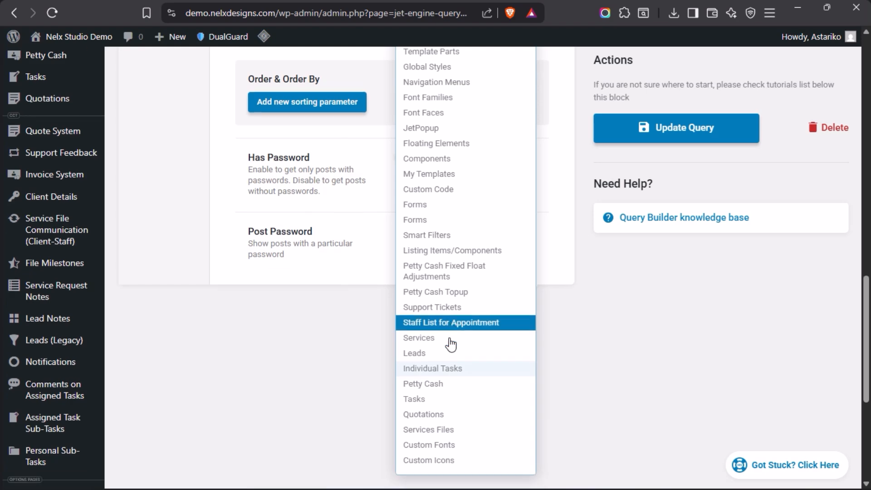
pyautogui.scroll(7, 450, 272)
pyautogui.scroll(3, 451, 273)
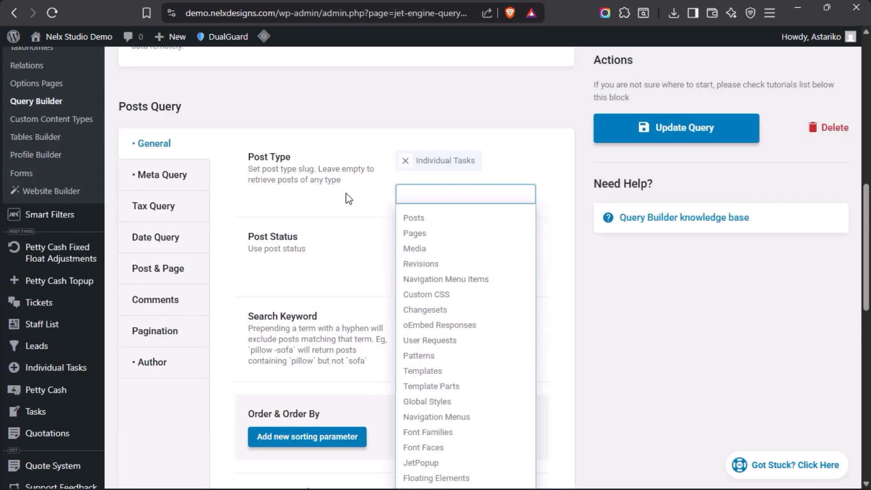
pyautogui.click(359, 208)
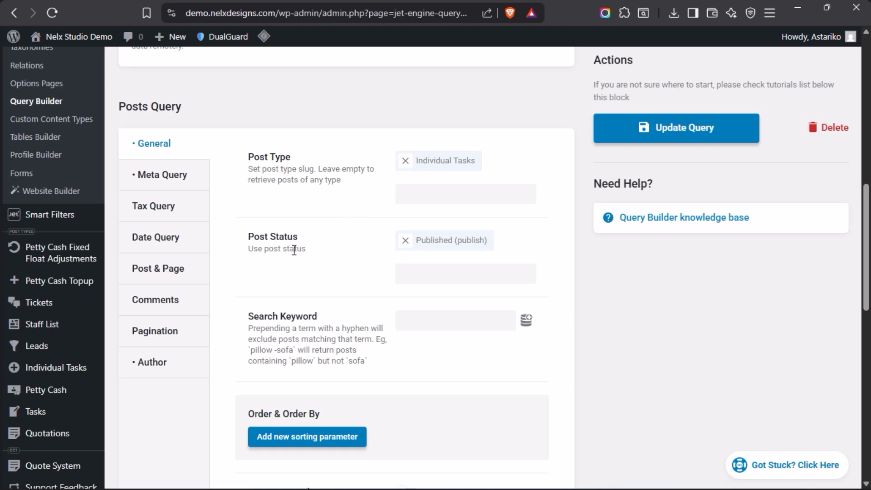
# Remove Published (publish) from the query's Post Status selection
pyautogui.click(451, 274)
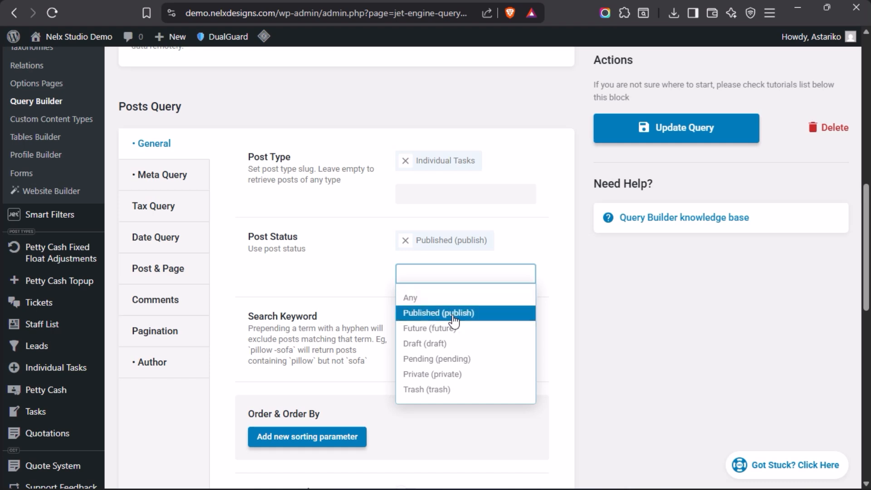
pyautogui.click(421, 317)
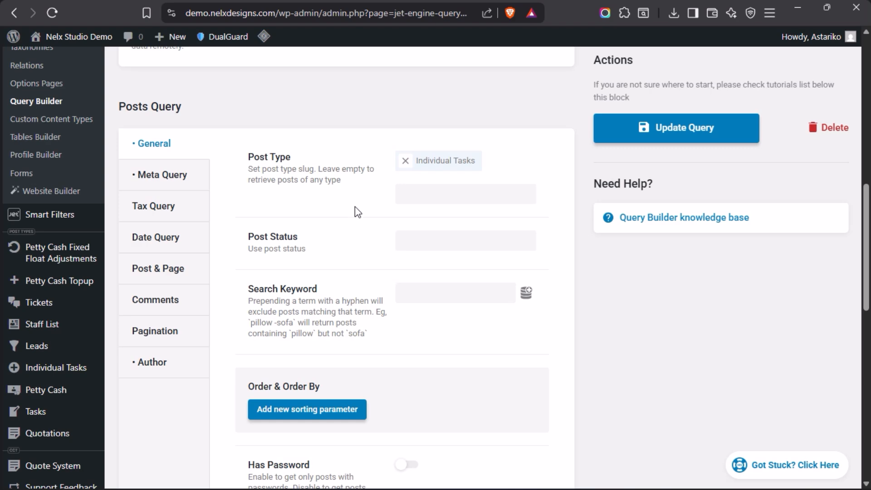
pyautogui.scroll(2, 358, 214)
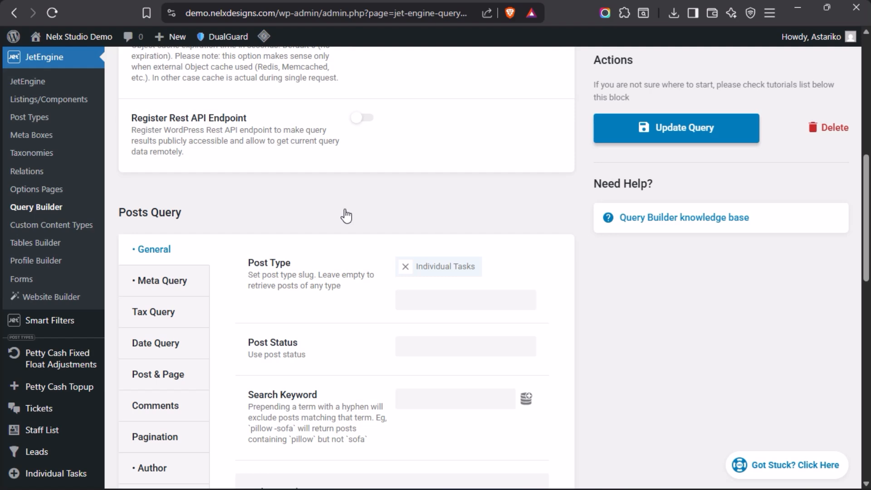
pyautogui.scroll(-2, 345, 215)
# Open the query's Meta Query settings and examine the clause, including its Field key/name, comparison, value and data type
pyautogui.click(177, 175)
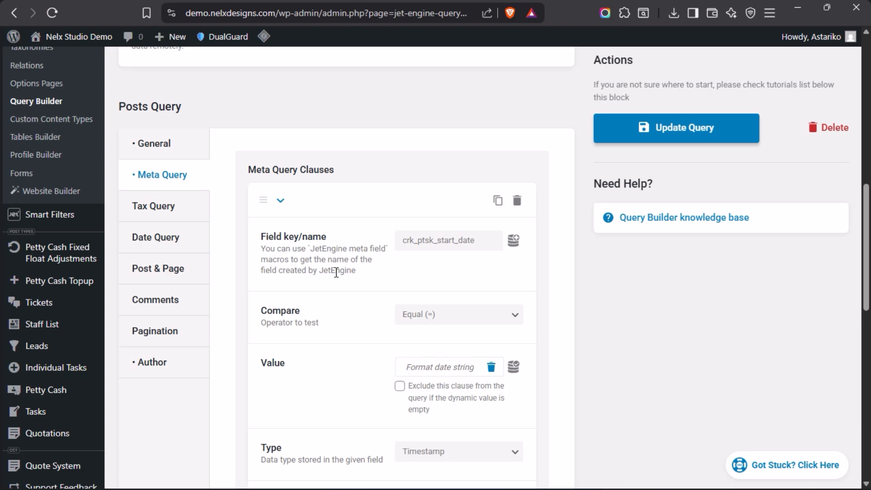
pyautogui.scroll(-2, 323, 272)
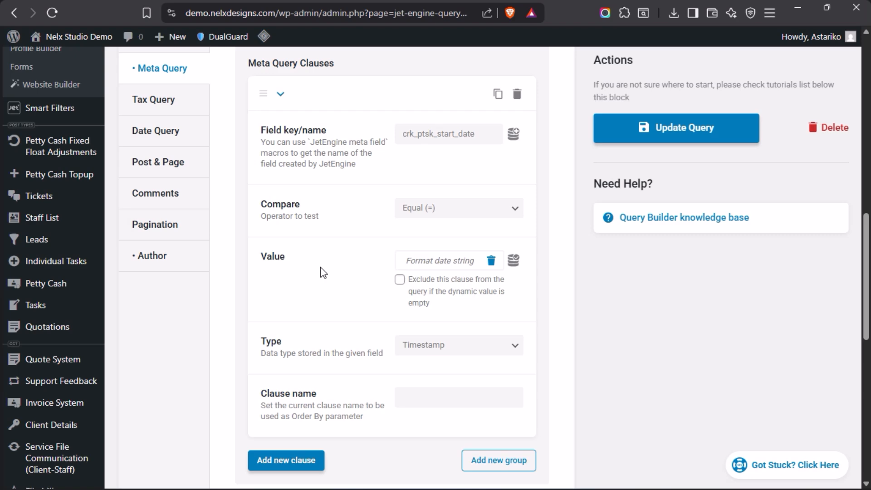
pyautogui.scroll(2, 323, 272)
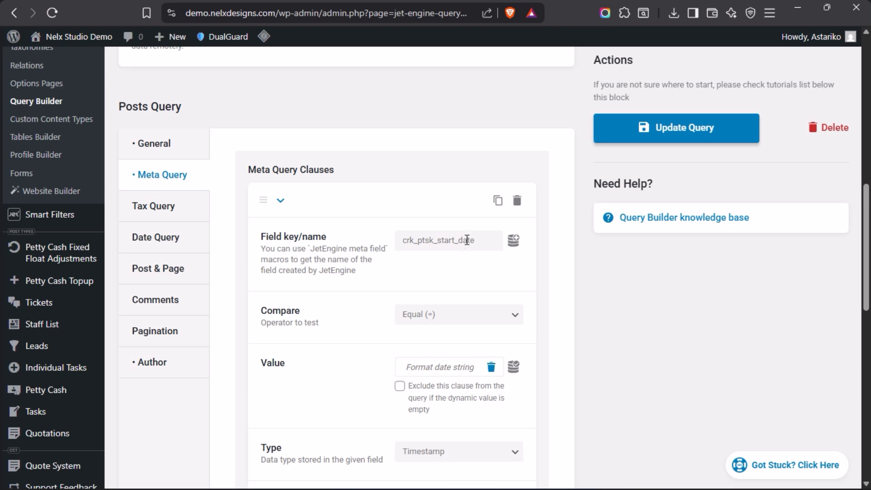
pyautogui.moveTo(482, 240); pyautogui.dragTo(385, 238)
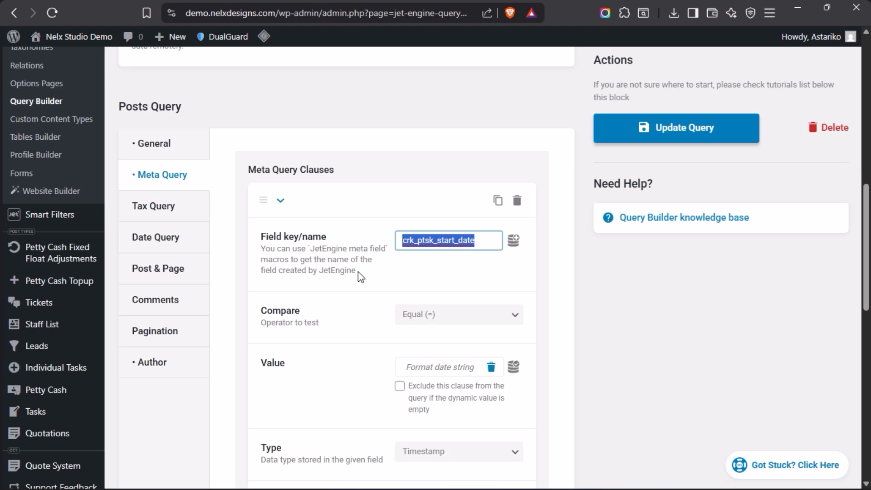
pyautogui.click(385, 272)
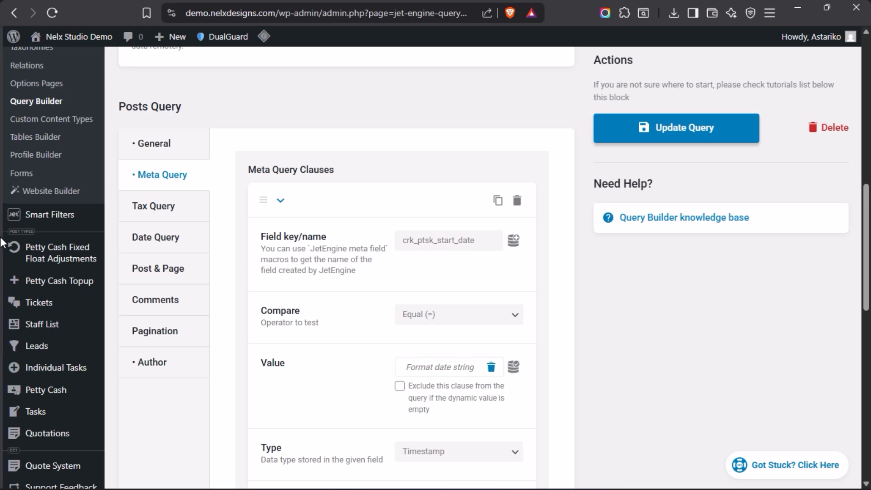
# Switch to the Listing Items/Components page, open Add New Task for the Tasks post type in a new tab and go to it
pyautogui.moveTo(1, 196)
pyautogui.click(39, 158)
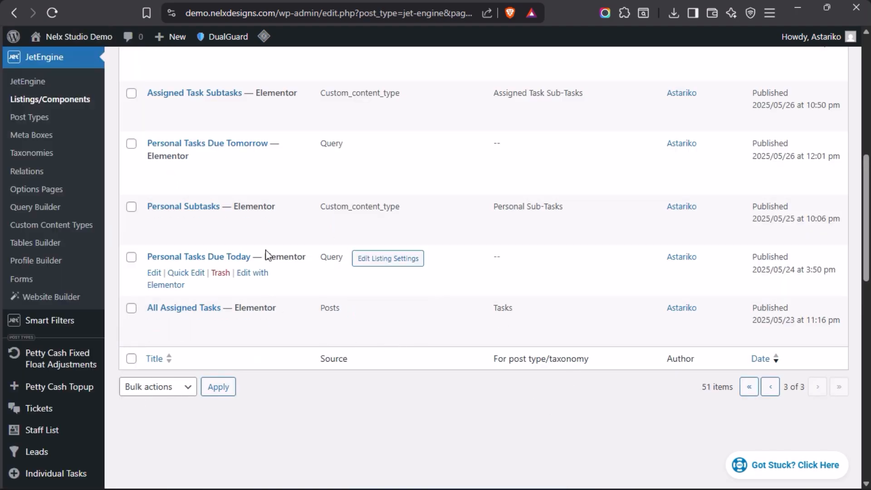
pyautogui.scroll(4, 266, 250)
pyautogui.scroll(-8, 266, 250)
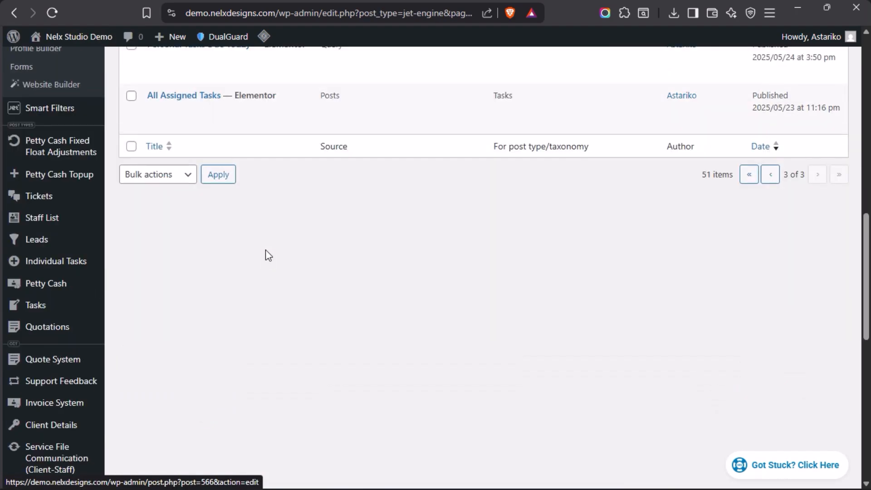
pyautogui.scroll(-8, 267, 250)
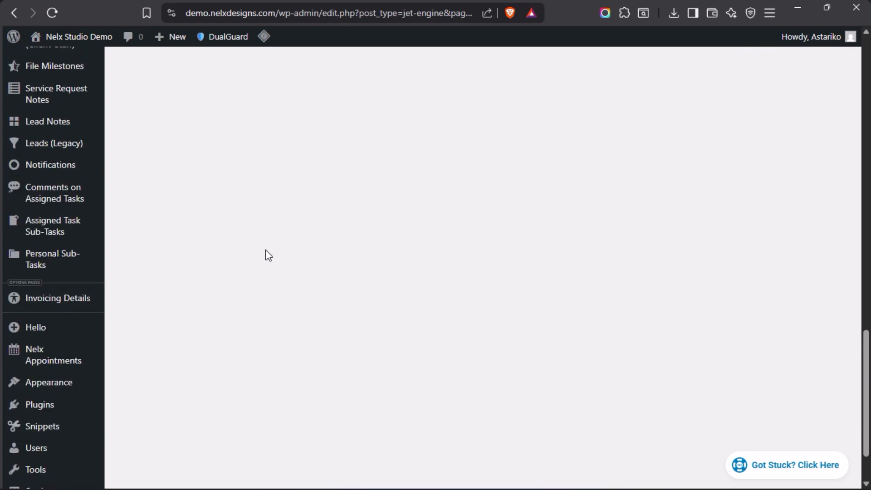
pyautogui.scroll(-2, 266, 250)
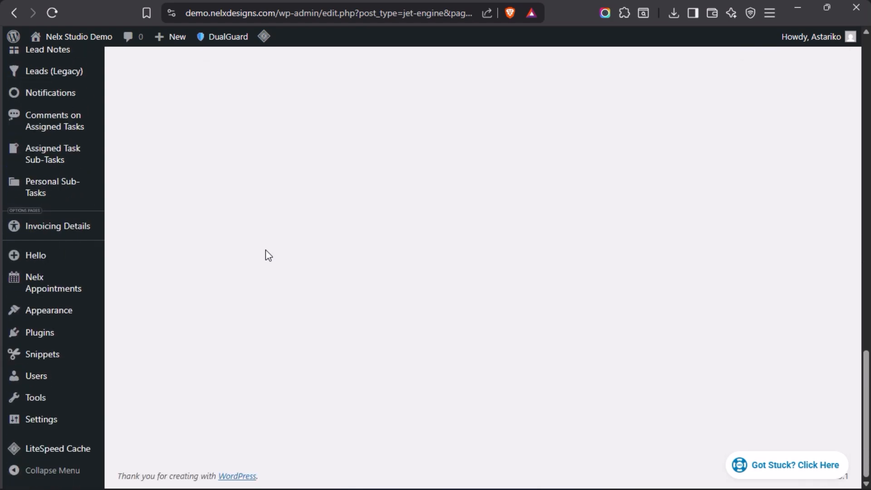
pyautogui.scroll(4, 265, 250)
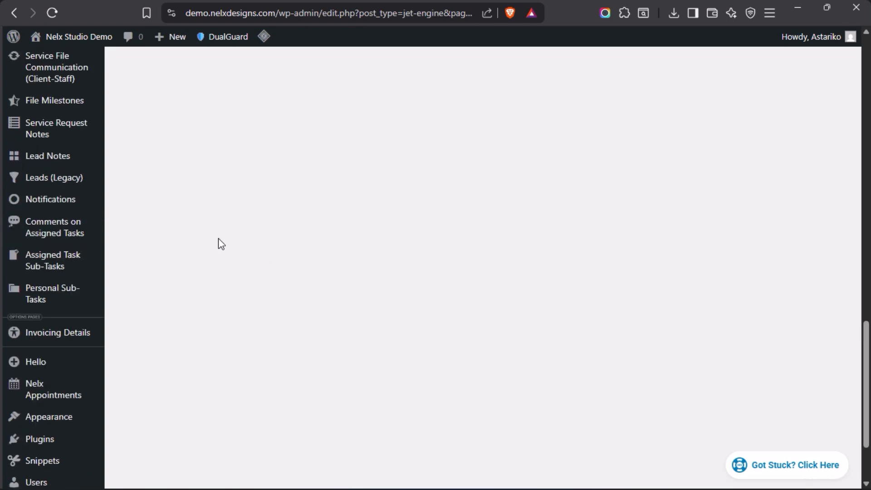
pyautogui.scroll(5, 198, 240)
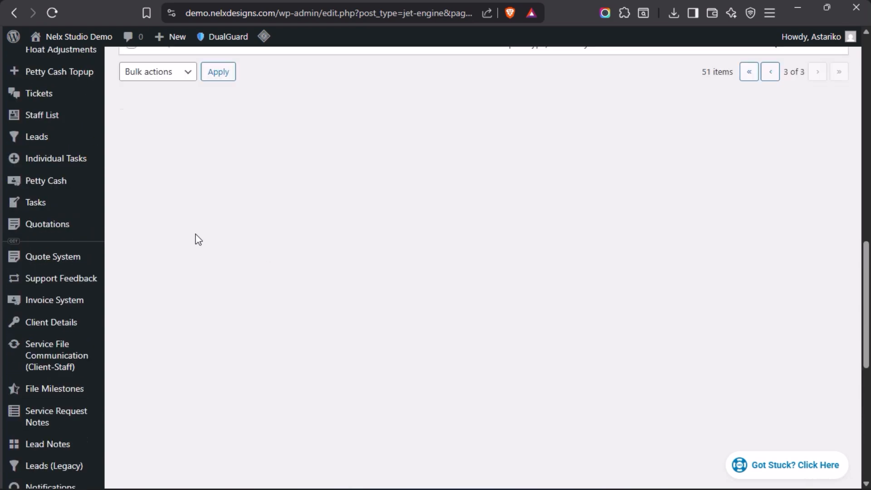
pyautogui.moveTo(42, 239)
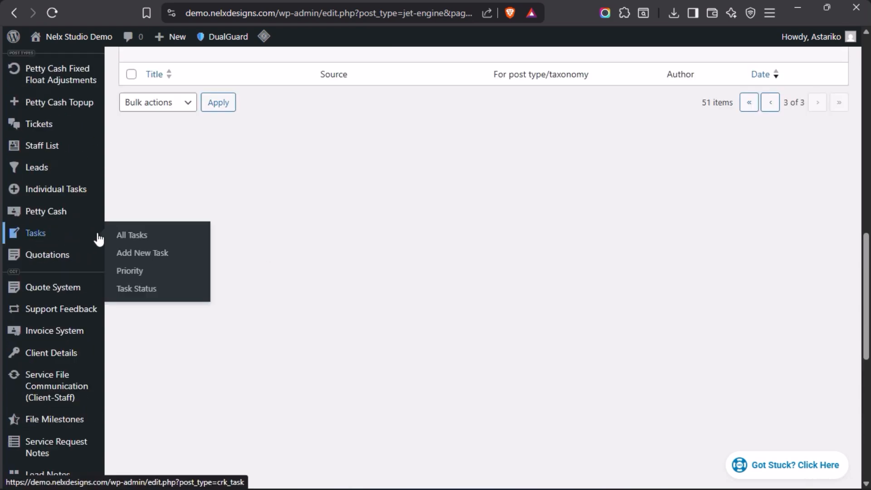
pyautogui.rightClick(140, 253)
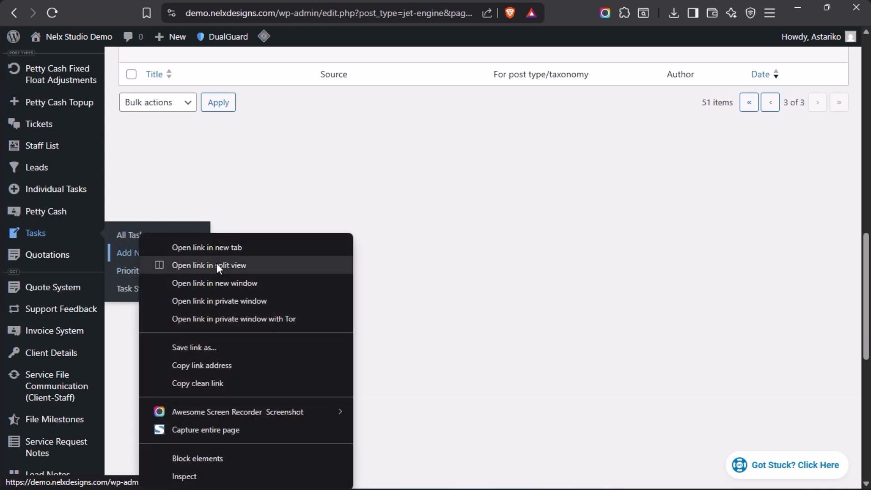
pyautogui.click(218, 248)
pyautogui.moveTo(2, 251)
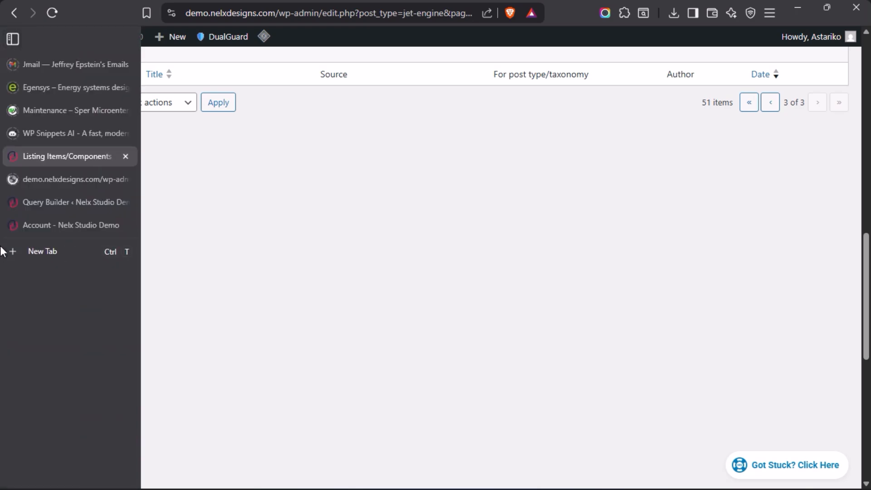
pyautogui.click(44, 178)
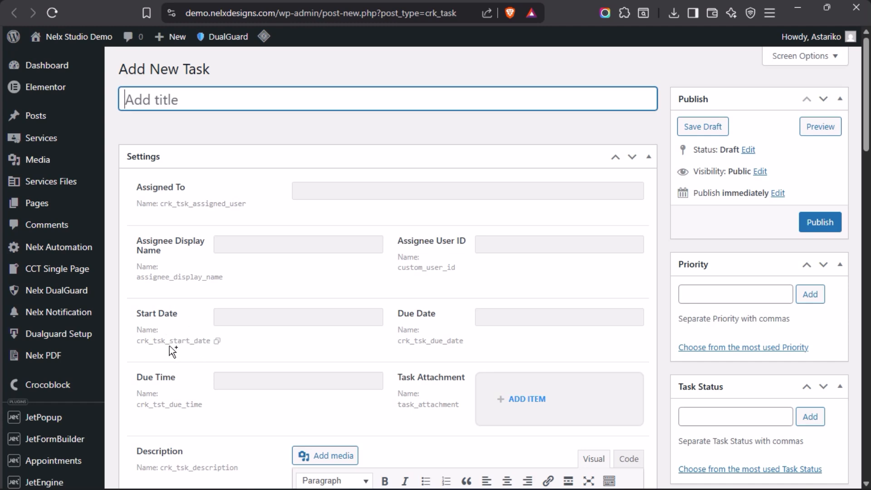
# Return to the query, select its meta clause's Field key/name for comparison, and go back to the Add New Task page's field names
pyautogui.moveTo(1, 230)
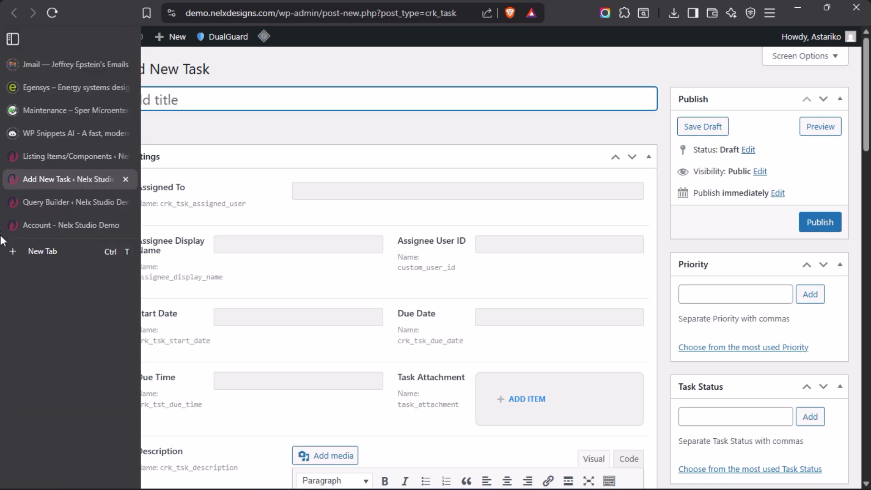
pyautogui.click(37, 202)
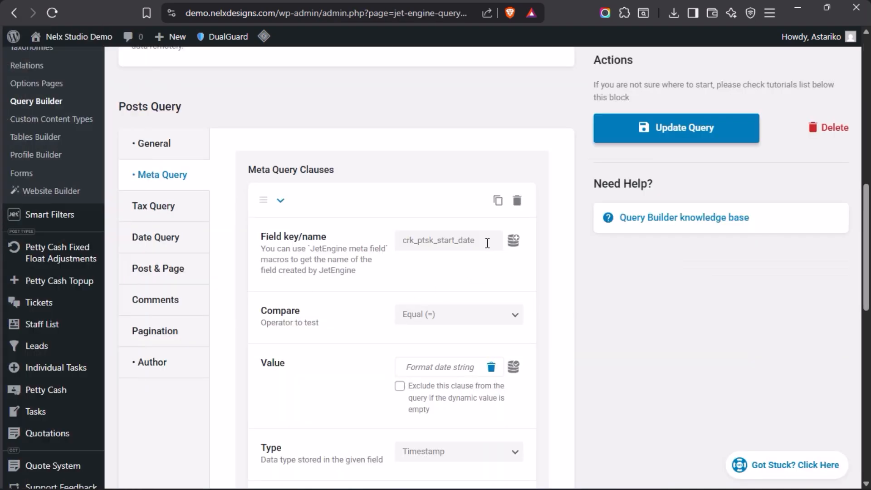
pyautogui.click(483, 240)
pyautogui.hotkey('ctrl', 'a')
pyautogui.moveTo(1, 254)
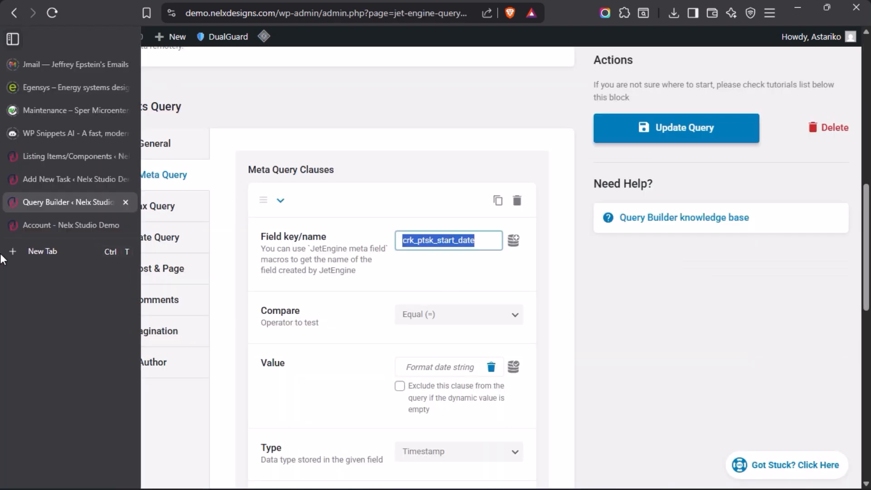
pyautogui.click(55, 178)
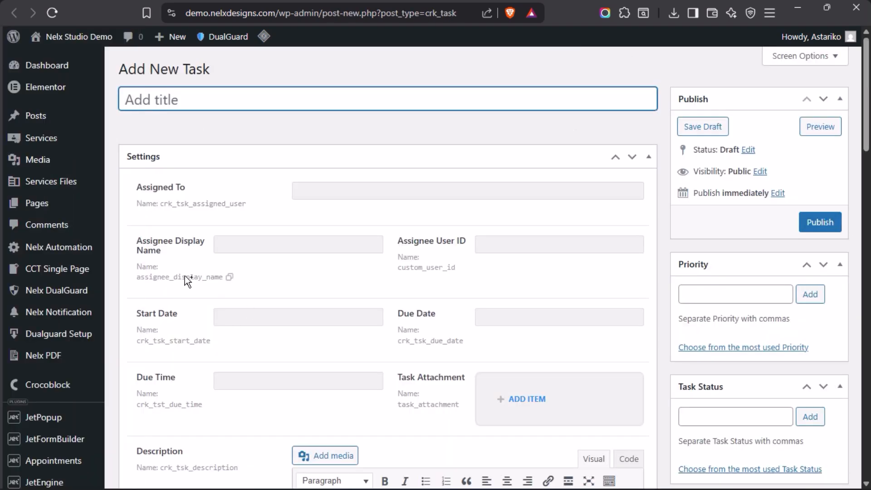
# Return to the query and examine the dynamic macros offered for the meta clause's Field key/name, leaving without choosing one
pyautogui.click(51, 200)
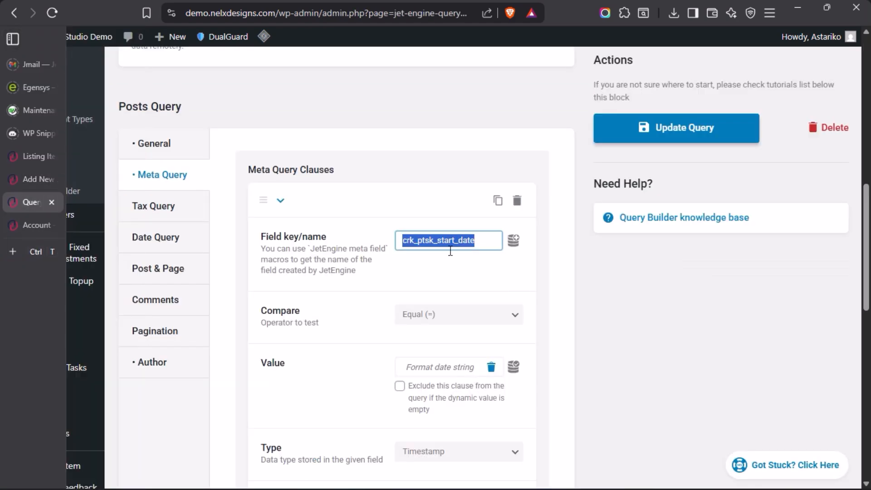
pyautogui.click(515, 244)
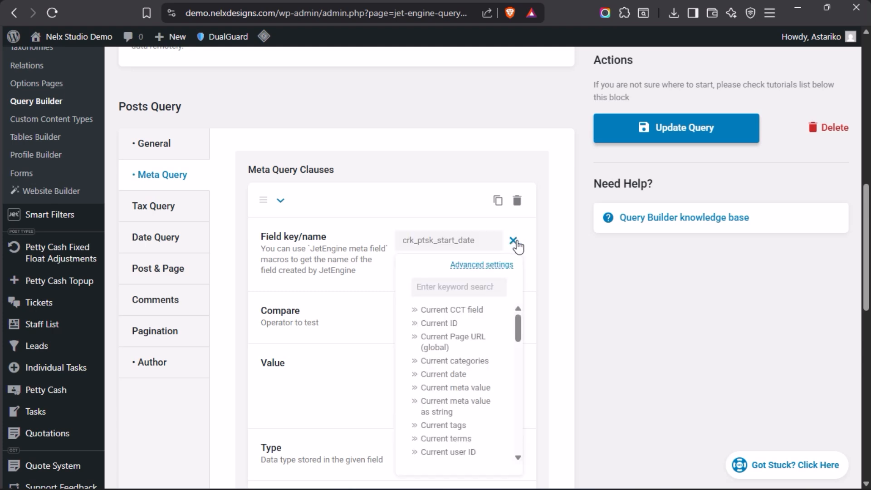
pyautogui.scroll(-3, 459, 271)
pyautogui.scroll(-1, 464, 277)
pyautogui.scroll(-1, 463, 277)
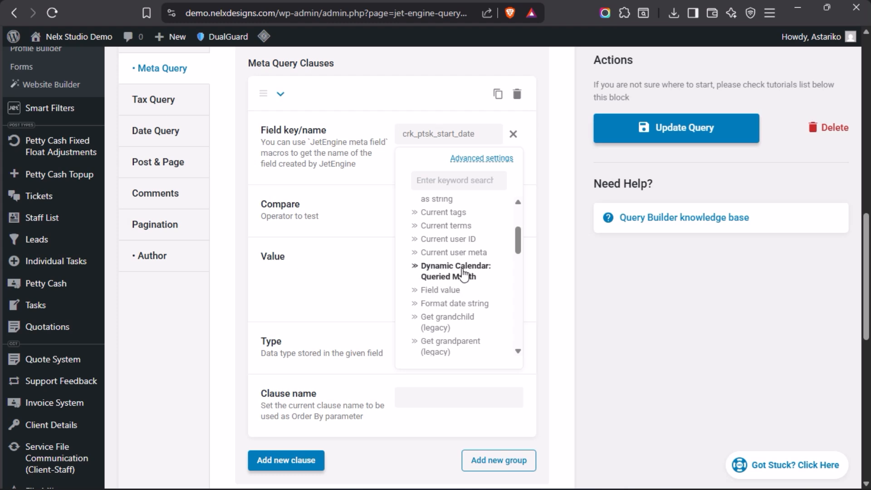
pyautogui.scroll(-3, 463, 274)
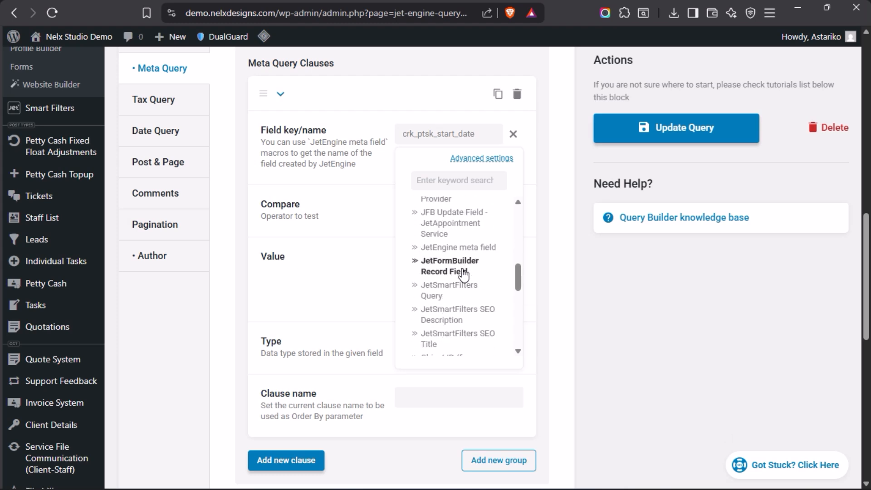
pyautogui.scroll(-3, 462, 275)
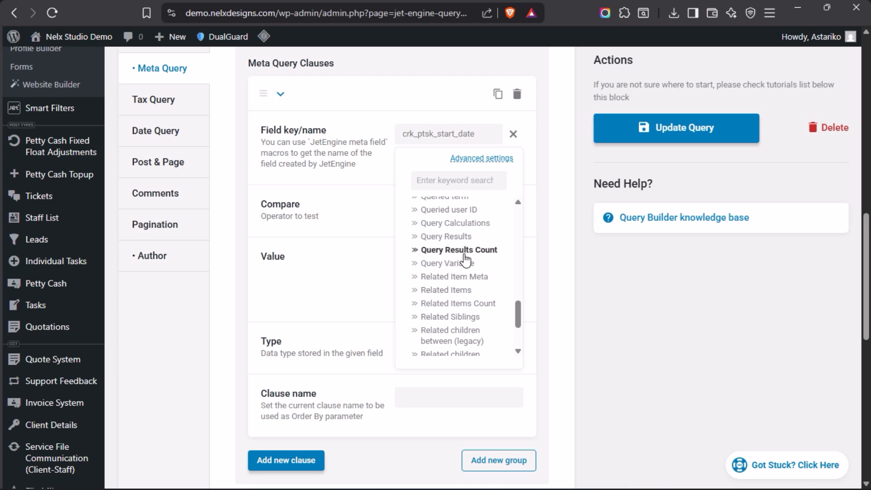
pyautogui.scroll(-4, 462, 265)
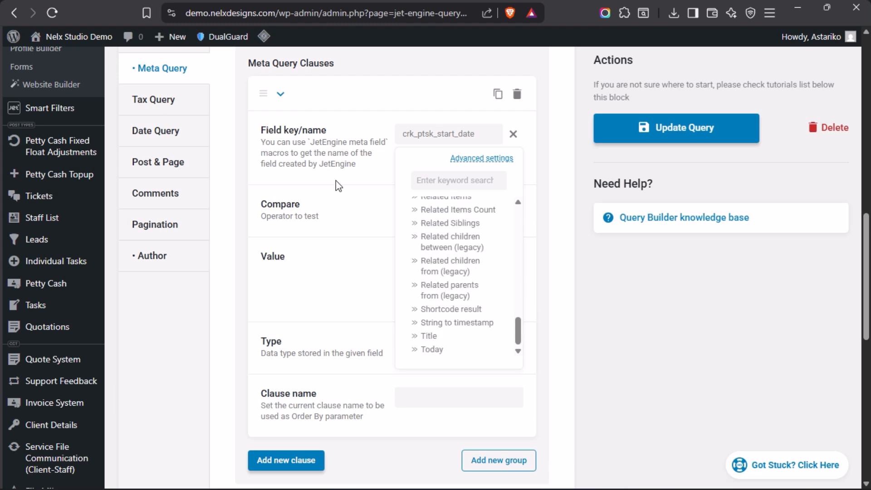
pyautogui.click(360, 214)
pyautogui.scroll(2, 400, 208)
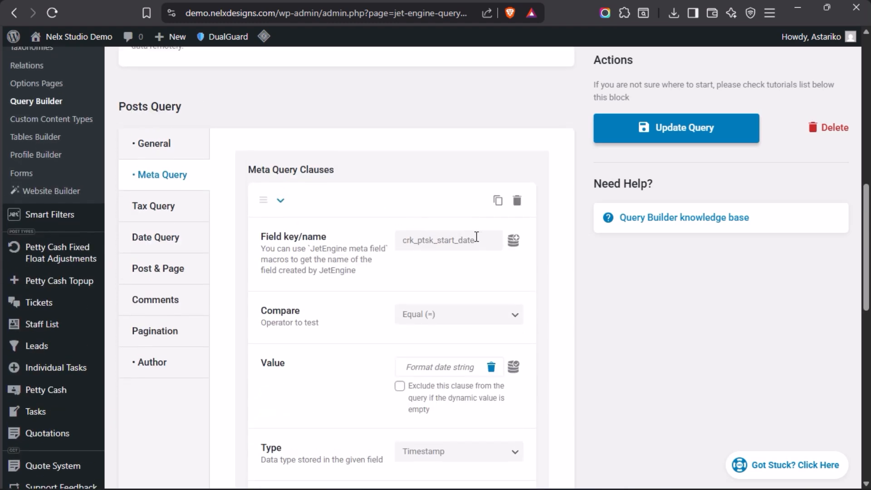
# Highlight the clause's Field key/name, then review its comparison operators and choose Equal (=)
pyautogui.moveTo(483, 240); pyautogui.dragTo(365, 243)
pyautogui.click(408, 255)
pyautogui.scroll(-2, 380, 273)
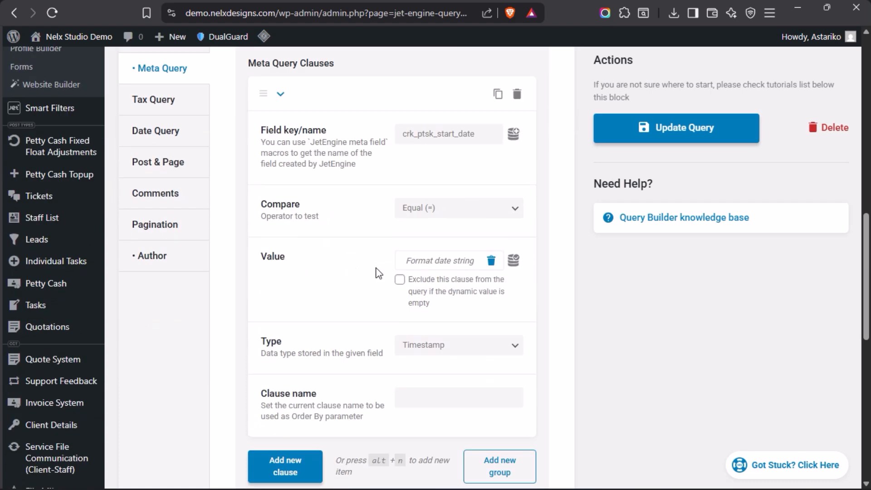
pyautogui.click(518, 216)
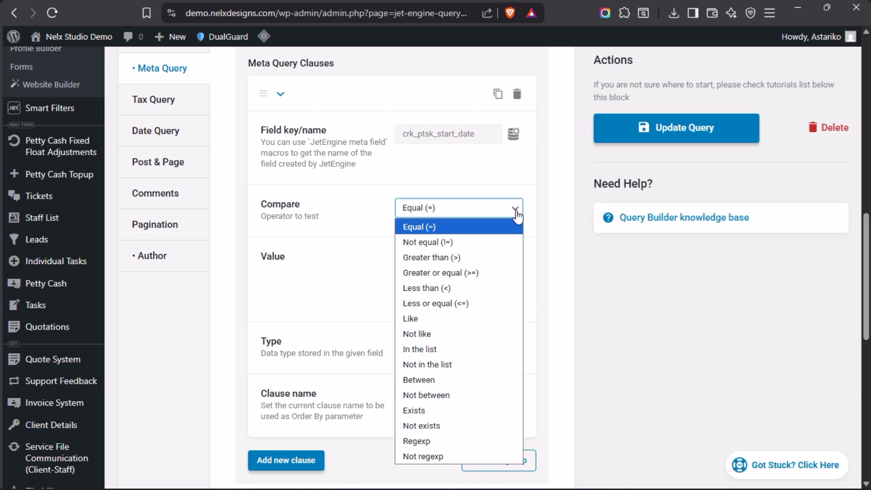
pyautogui.click(439, 231)
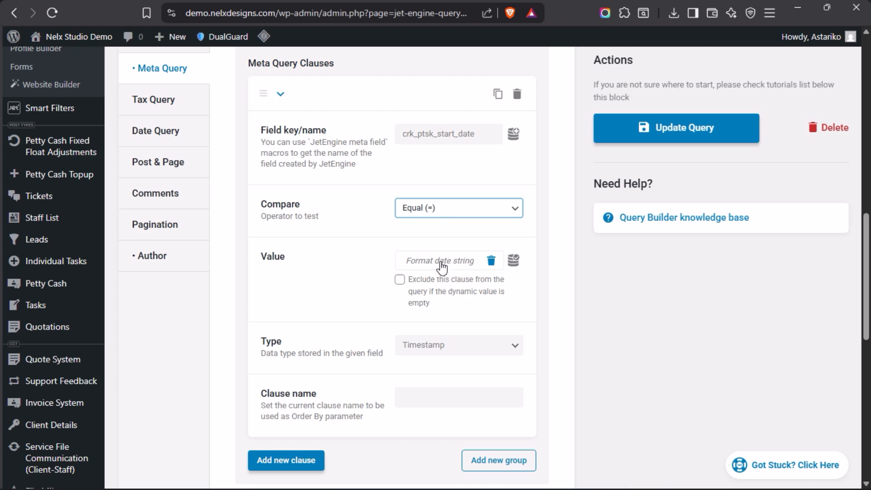
# Examine the Format date string macro behind the clause's Value, including its advanced settings, and close it
pyautogui.click(514, 268)
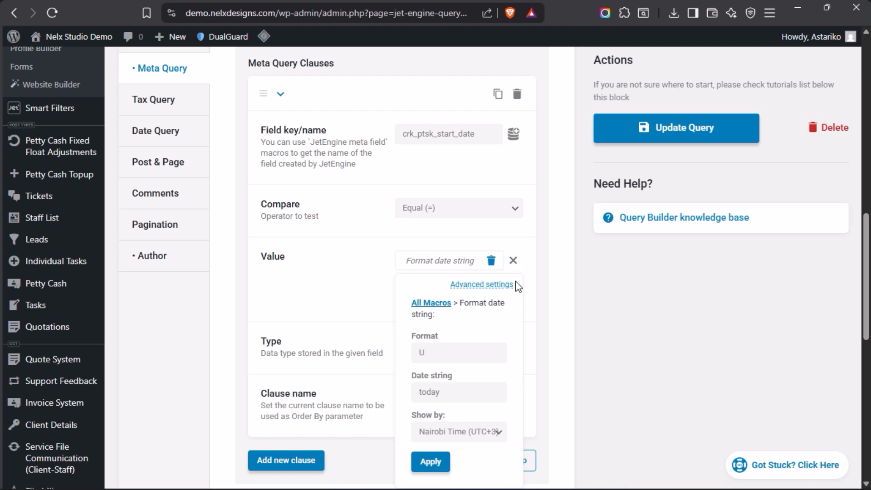
pyautogui.click(471, 287)
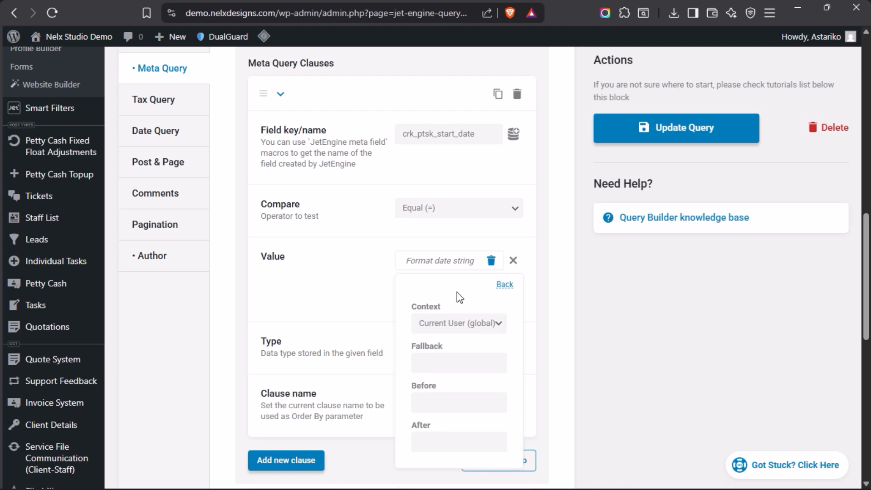
pyautogui.click(504, 286)
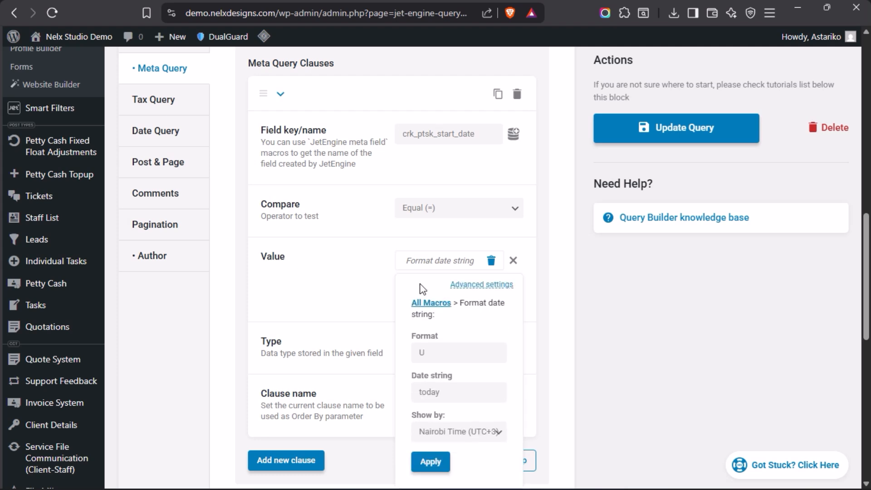
pyautogui.click(371, 271)
# Add a second clause below the existing one in the query's Meta Query Clauses
pyautogui.scroll(-5, 330, 258)
pyautogui.scroll(9, 329, 236)
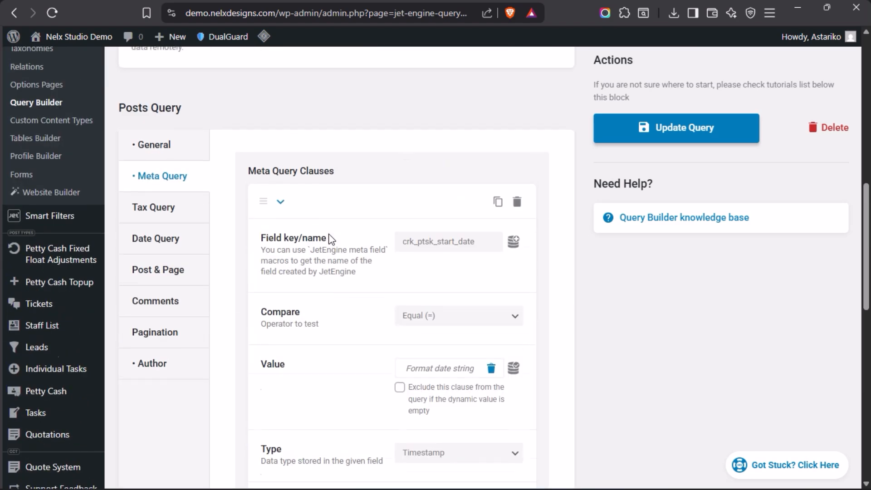
pyautogui.scroll(-3, 350, 249)
pyautogui.scroll(-1, 349, 252)
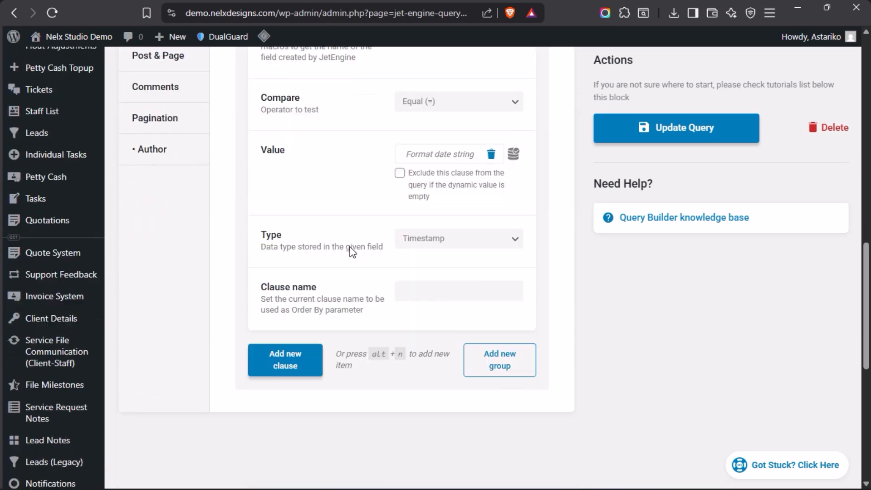
pyautogui.scroll(-4, 341, 263)
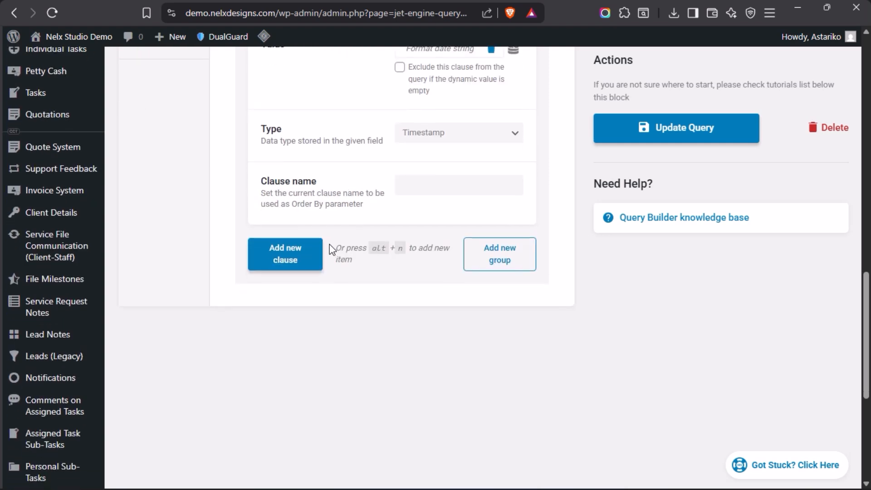
pyautogui.click(287, 260)
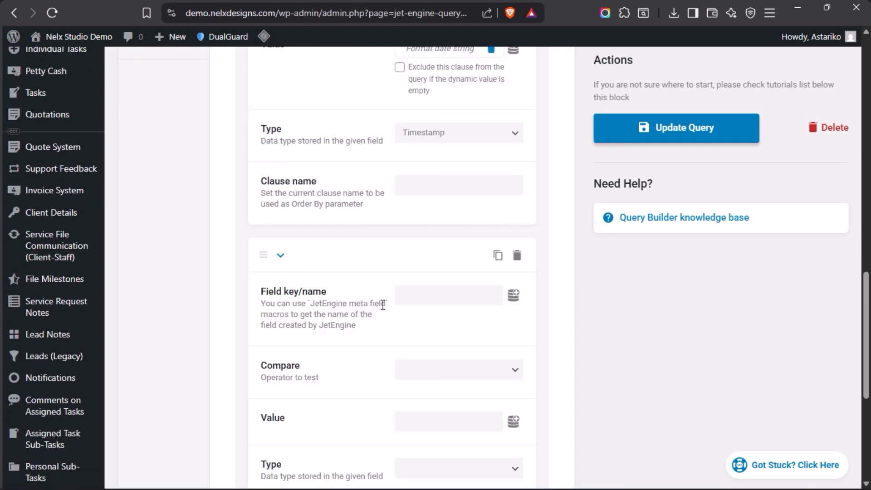
# Review the first clause's settings and set the new second clause's comparison to Equal (=)
pyautogui.scroll(-2, 354, 306)
pyautogui.scroll(6, 344, 254)
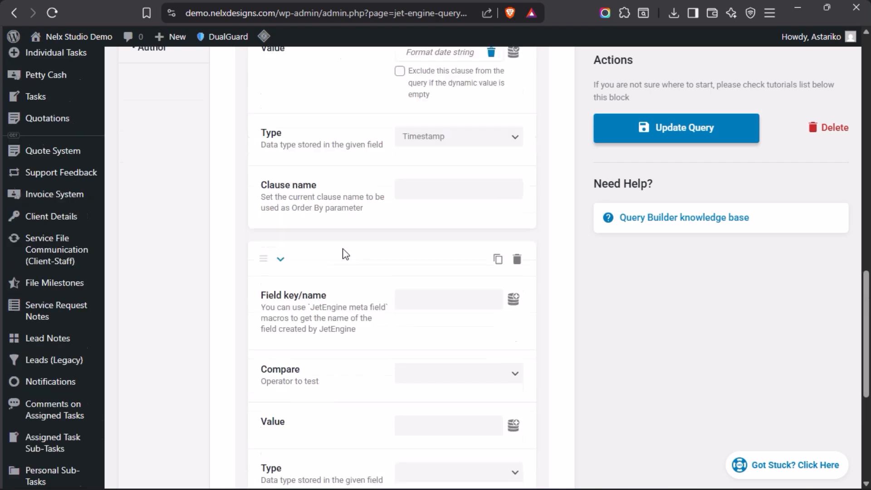
pyautogui.scroll(2, 335, 247)
pyautogui.scroll(-2, 336, 333)
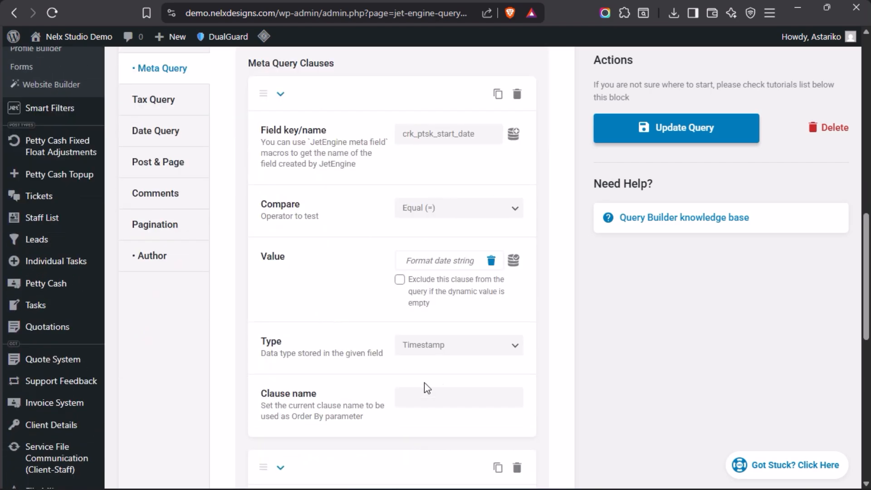
pyautogui.scroll(-7, 355, 258)
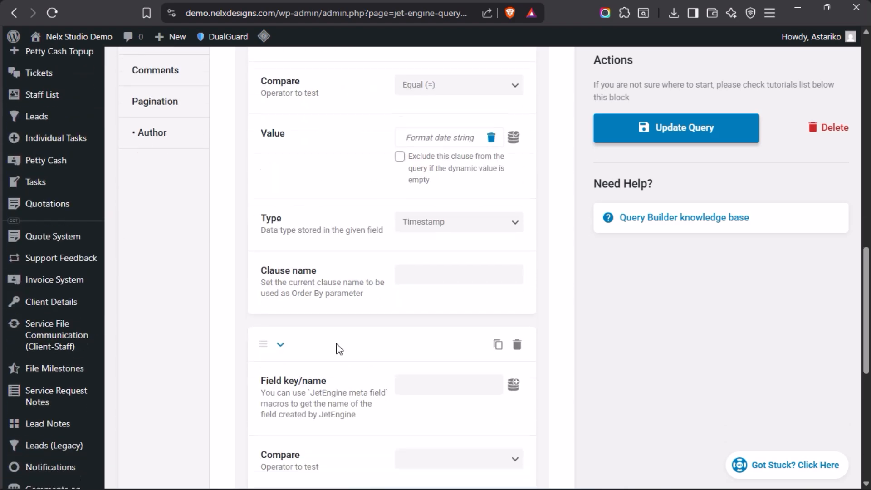
pyautogui.click(465, 268)
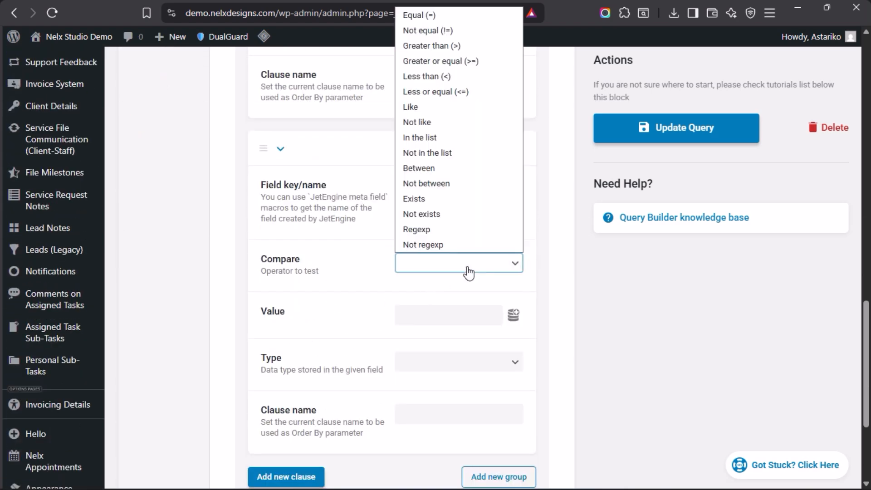
pyautogui.click(433, 19)
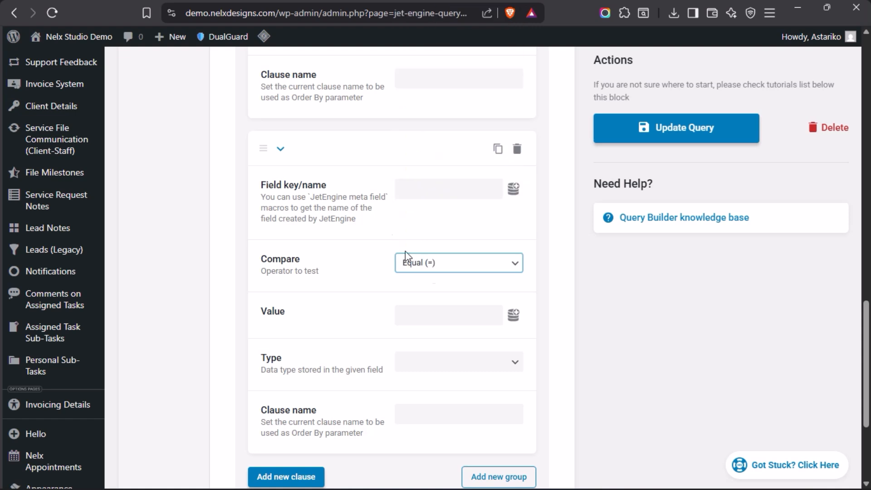
# Look through the dynamic macros offered for the second clause's Value, from Current CCT field to Today
pyautogui.click(514, 316)
pyautogui.scroll(-3, 439, 363)
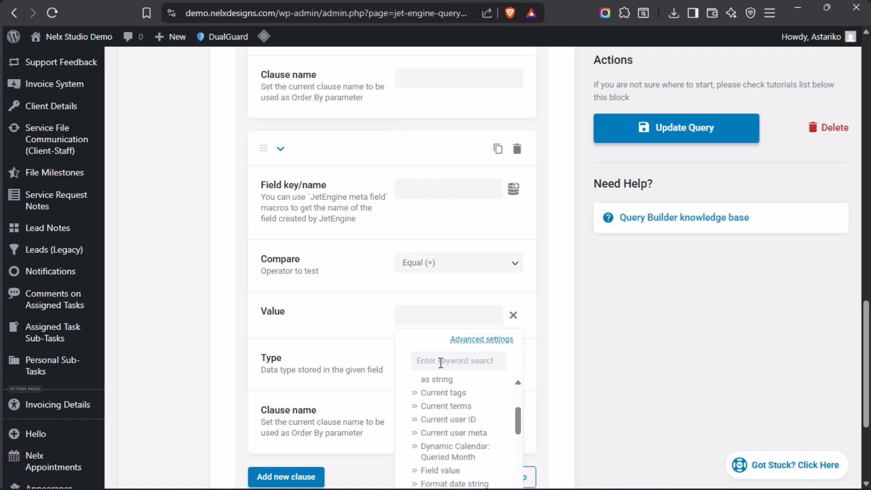
pyautogui.scroll(-2, 367, 361)
pyautogui.scroll(-10, 462, 336)
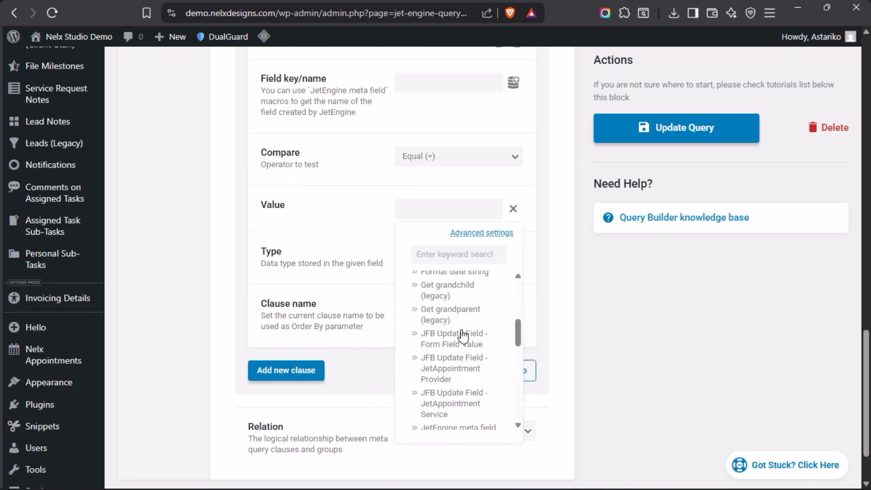
pyautogui.scroll(3, 462, 337)
pyautogui.scroll(-3, 463, 336)
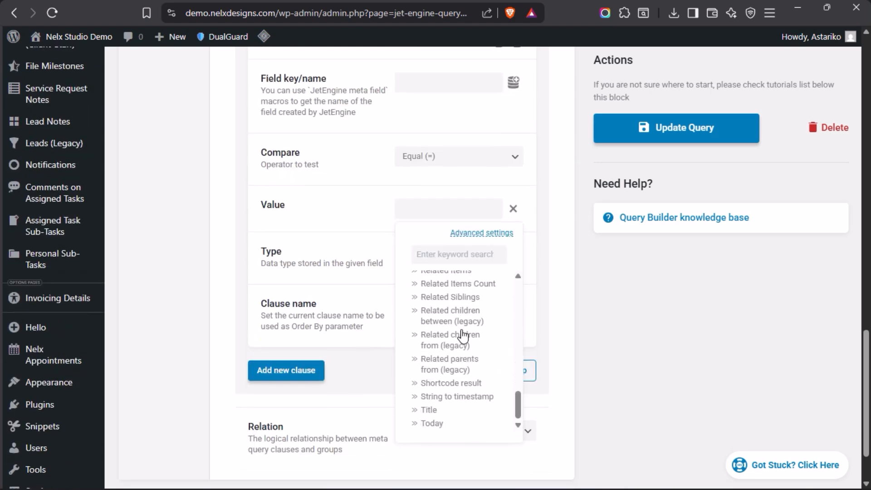
pyautogui.scroll(10, 463, 336)
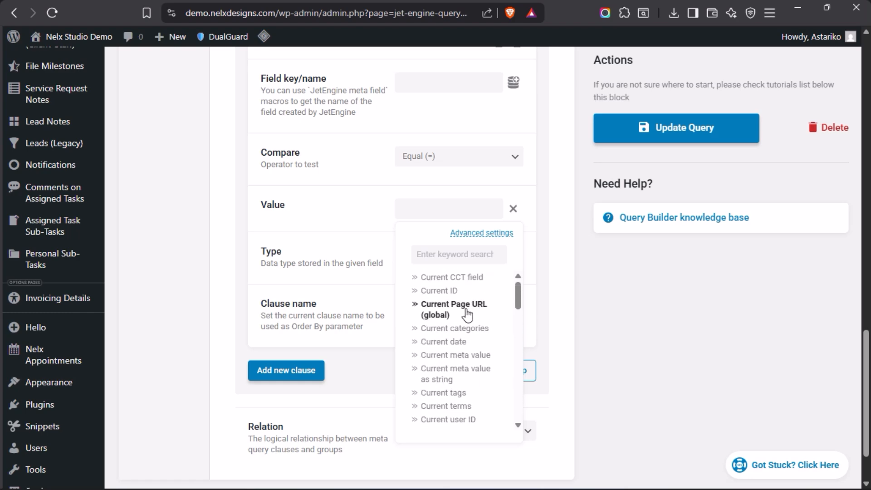
# Check the Format date string macro settings used for the first clause's Value and close them
pyautogui.scroll(5, 359, 239)
pyautogui.scroll(3, 363, 231)
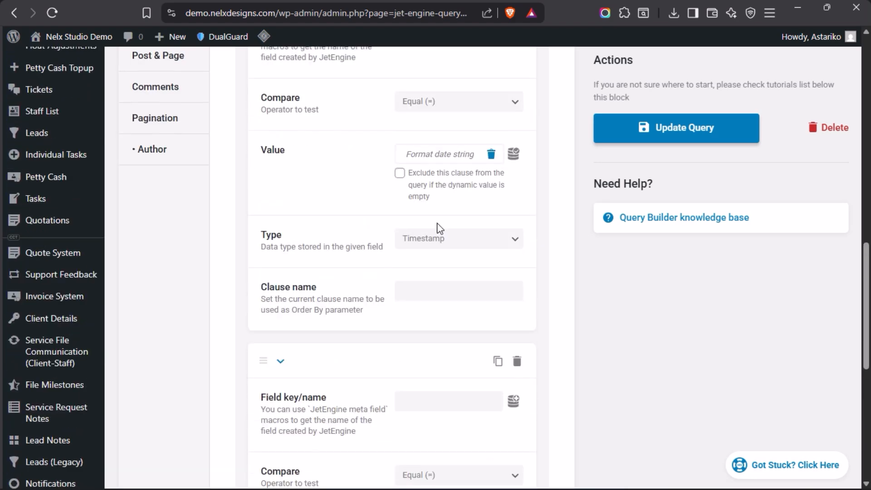
pyautogui.click(515, 156)
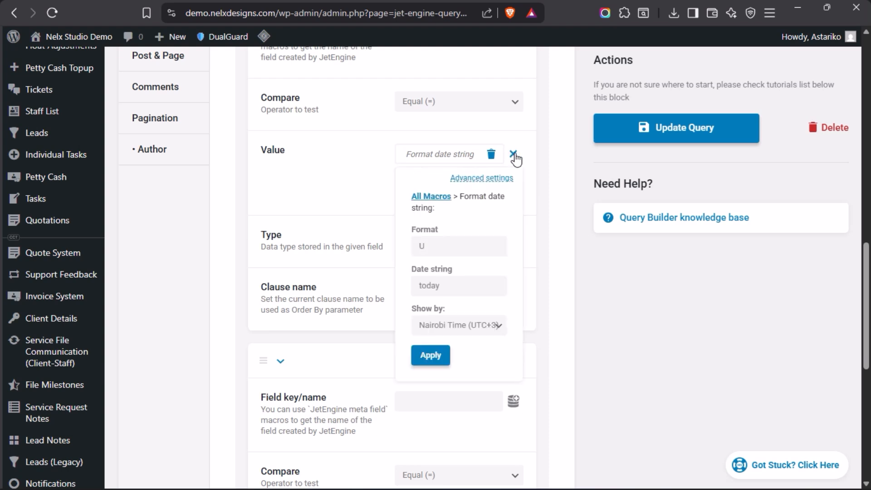
pyautogui.click(361, 208)
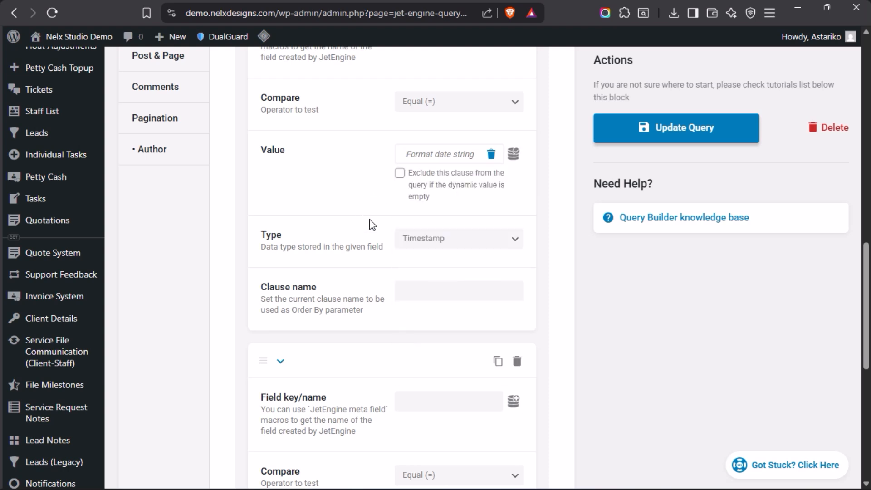
# Choose the String to timestamp macro as the second clause's dynamic Value
pyautogui.scroll(-8, 385, 262)
pyautogui.scroll(3, 384, 262)
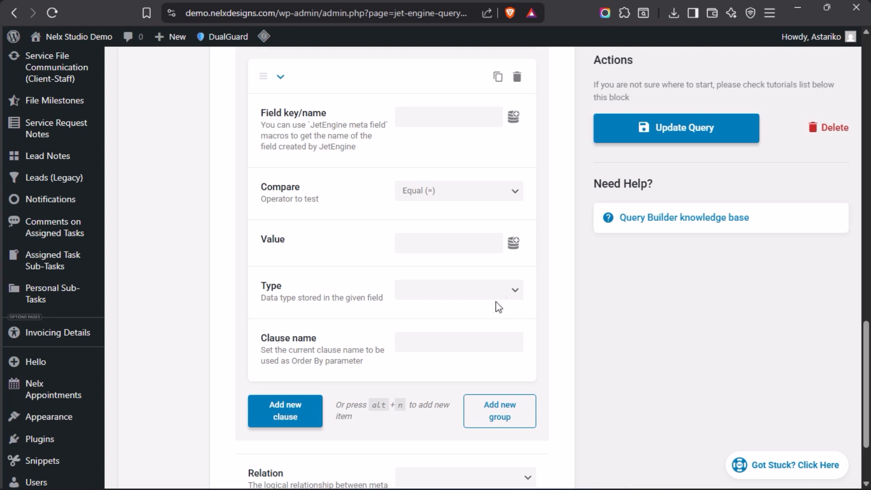
pyautogui.click(517, 245)
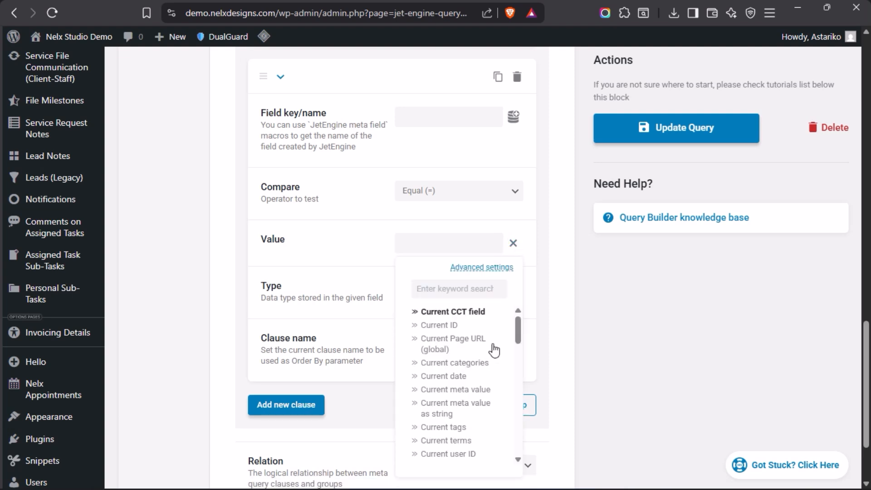
pyautogui.scroll(-1, 474, 345)
pyautogui.scroll(-5, 474, 350)
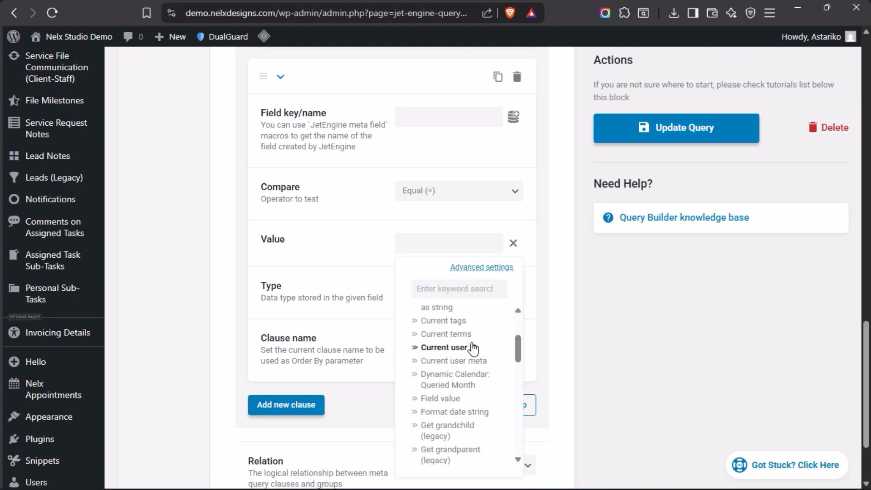
pyautogui.scroll(-10, 474, 349)
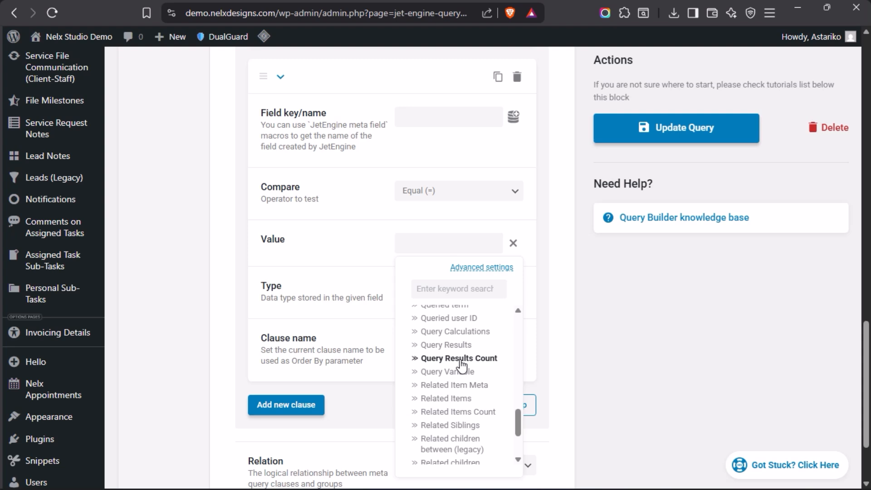
pyautogui.scroll(-3, 462, 365)
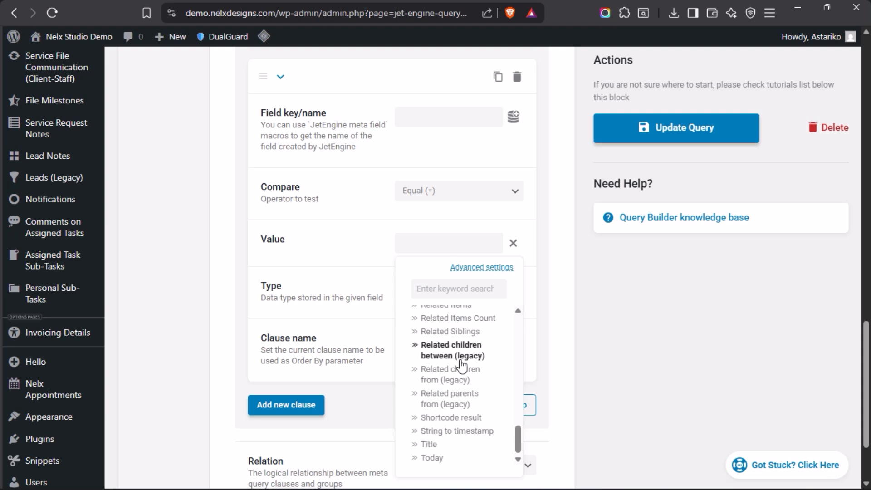
pyautogui.scroll(-3, 461, 365)
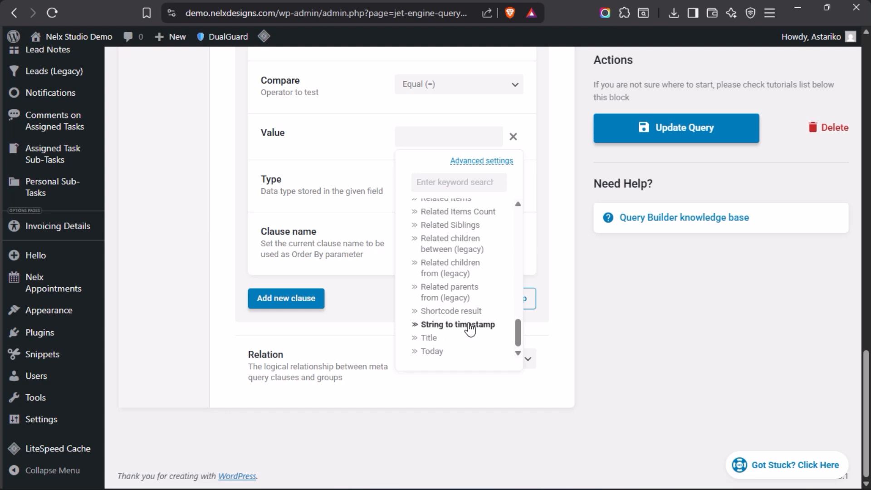
pyautogui.click(453, 325)
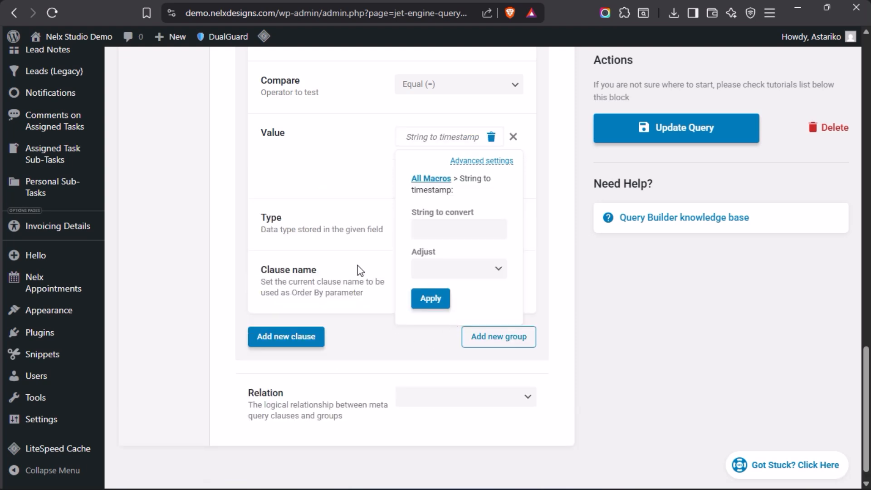
# Check the first clause's Format date string macro settings for comparison and close them
pyautogui.scroll(5, 360, 266)
pyautogui.scroll(5, 393, 253)
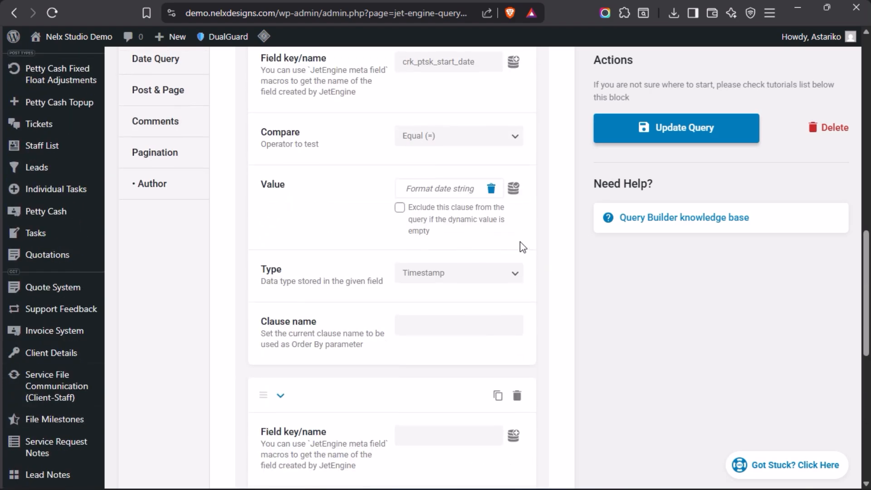
pyautogui.click(513, 188)
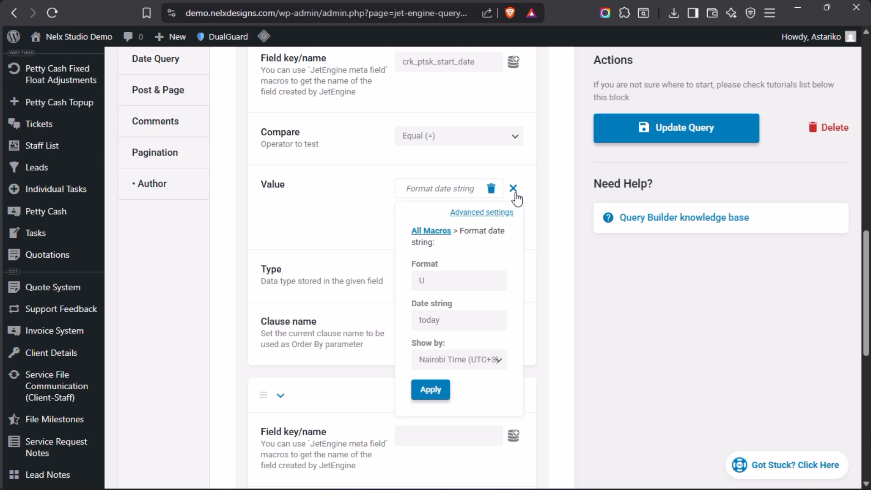
pyautogui.click(377, 238)
pyautogui.scroll(-7, 376, 236)
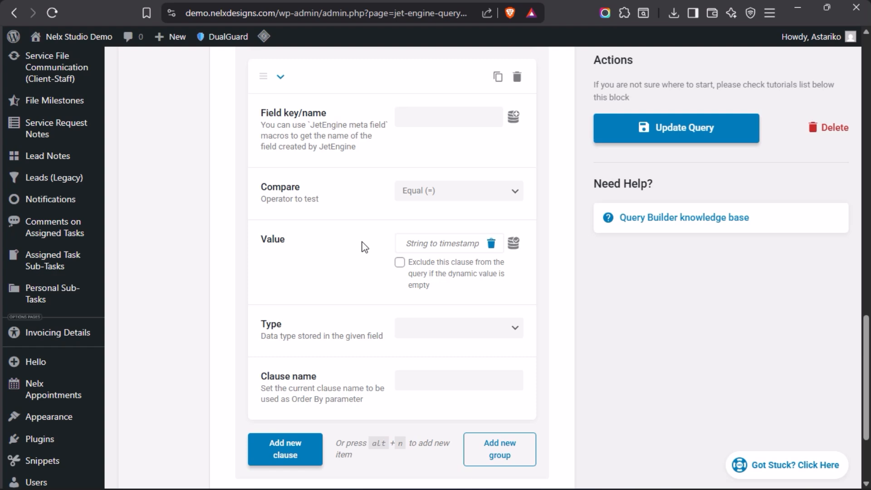
# Remove the String to timestamp macro from the second clause's Value and close the macro settings
pyautogui.click(513, 245)
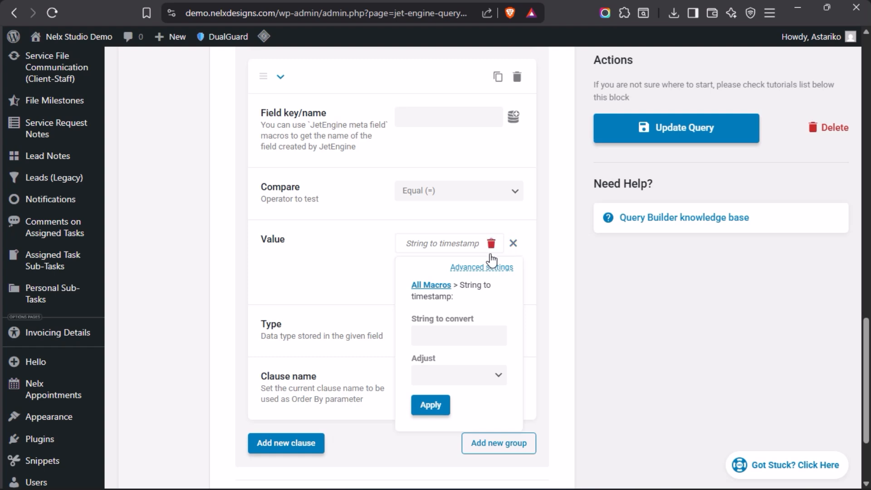
pyautogui.click(491, 244)
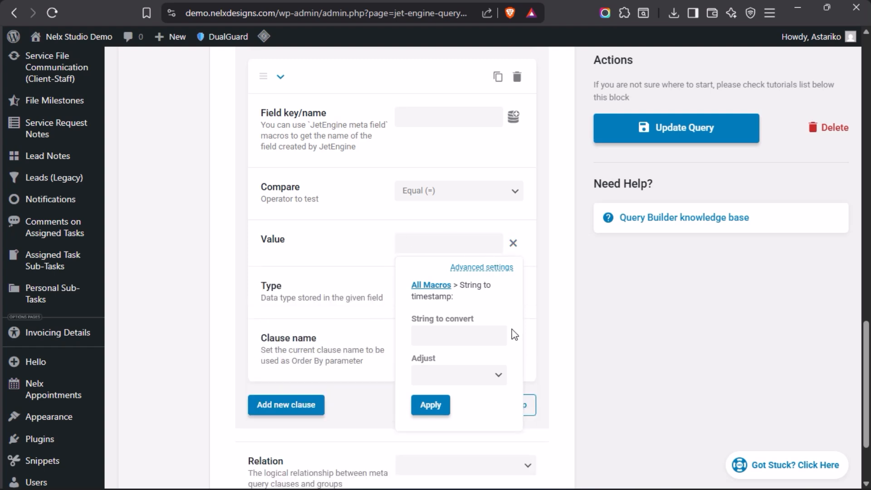
pyautogui.click(513, 243)
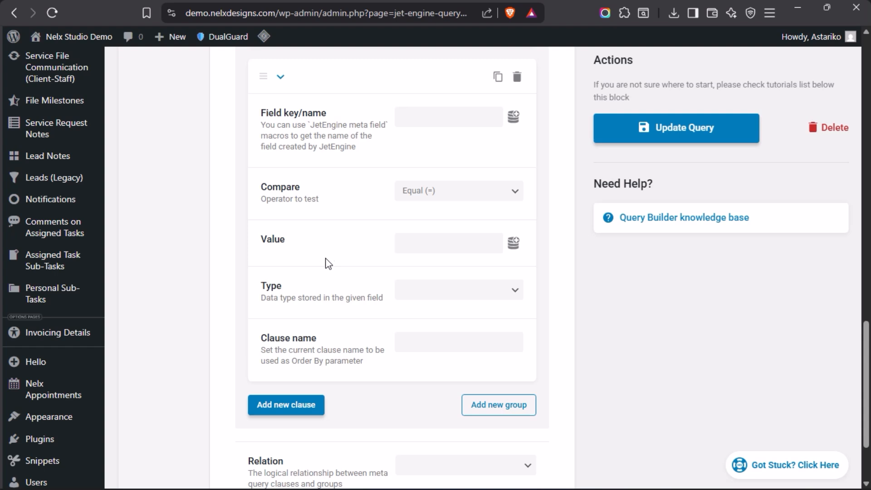
# Try String to timestamp again as the second clause's Value macro and look at its Adjust options without choosing one
pyautogui.click(514, 244)
pyautogui.scroll(-10, 437, 334)
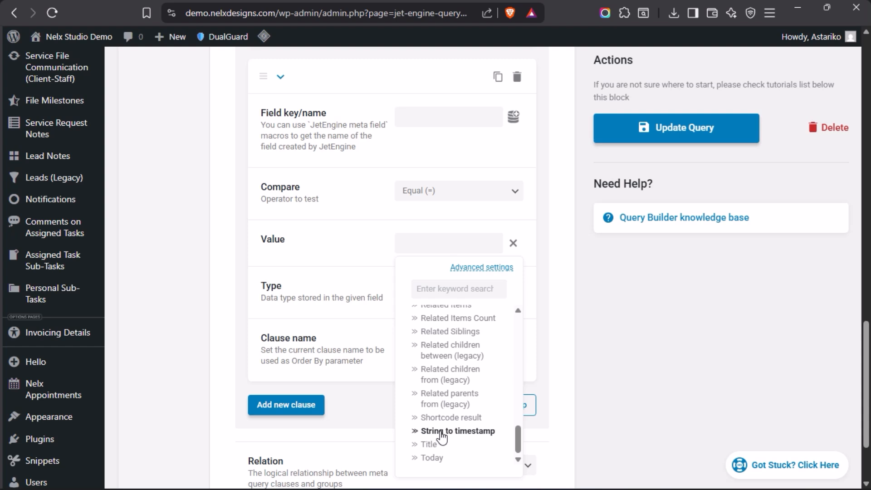
pyautogui.click(440, 431)
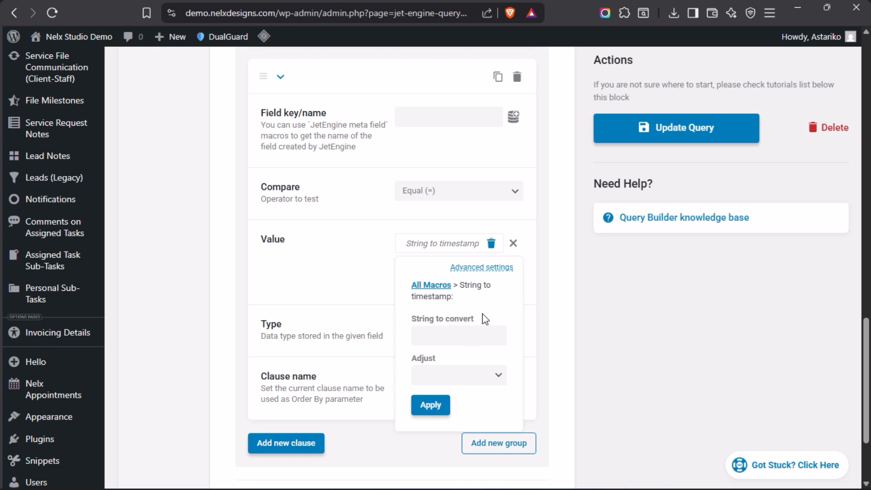
pyautogui.click(499, 377)
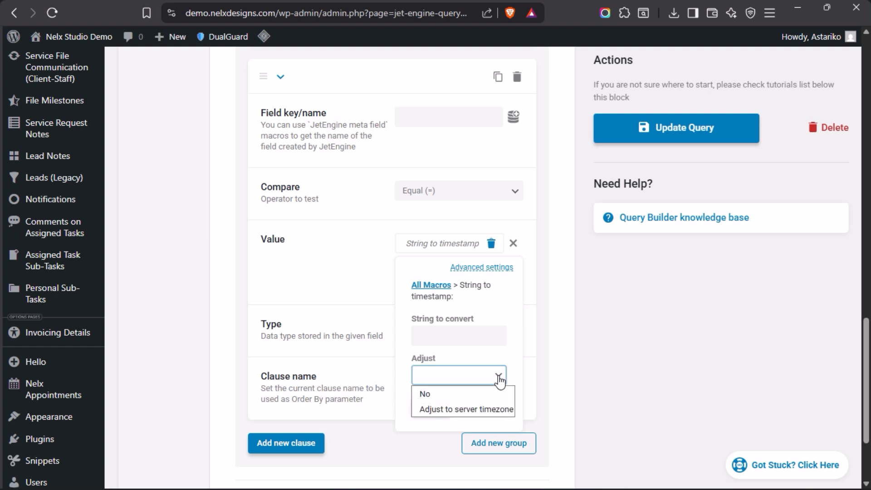
pyautogui.click(500, 380)
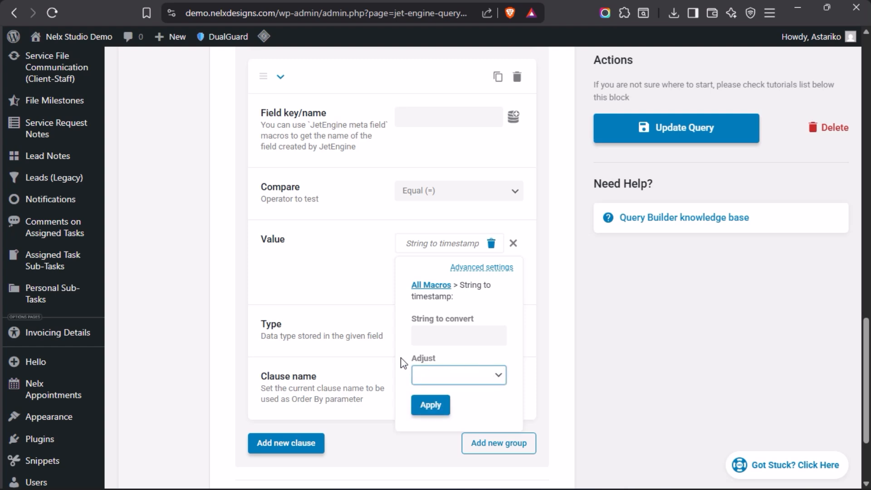
pyautogui.click(500, 376)
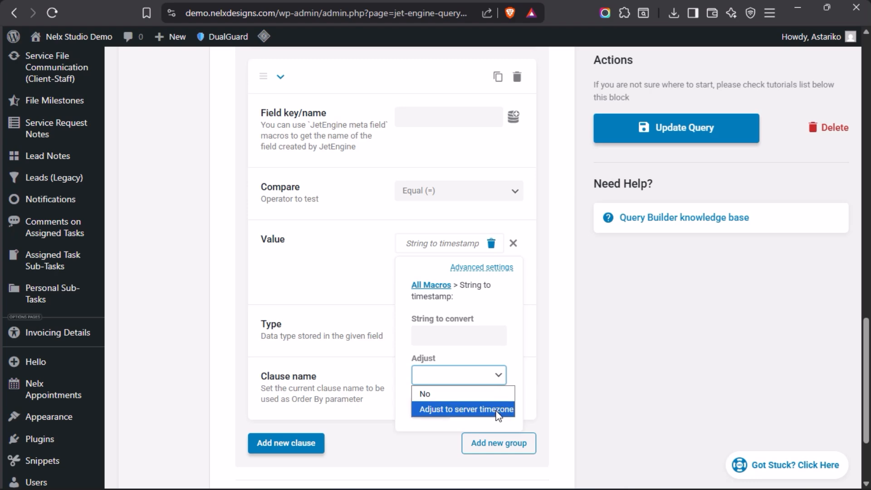
pyautogui.click(501, 375)
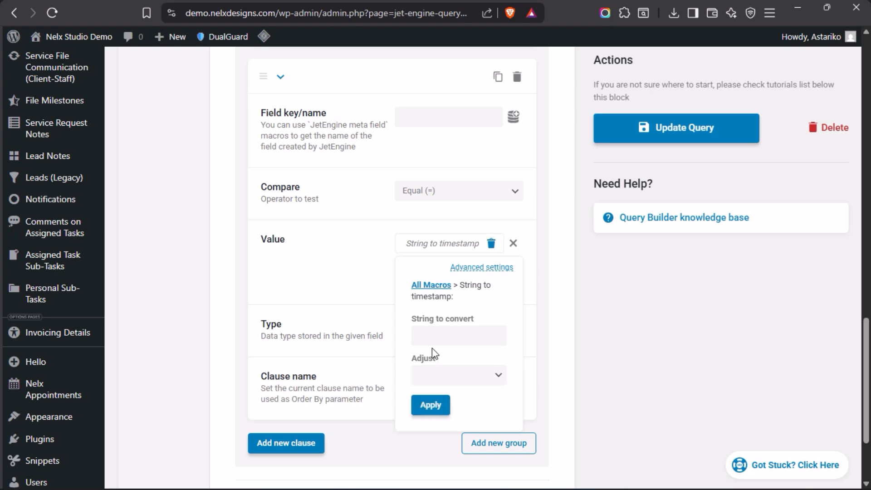
# Compare the two clauses' Value settings and view the advanced settings of the second clause's String to timestamp macro
pyautogui.scroll(3, 432, 349)
pyautogui.scroll(3, 431, 347)
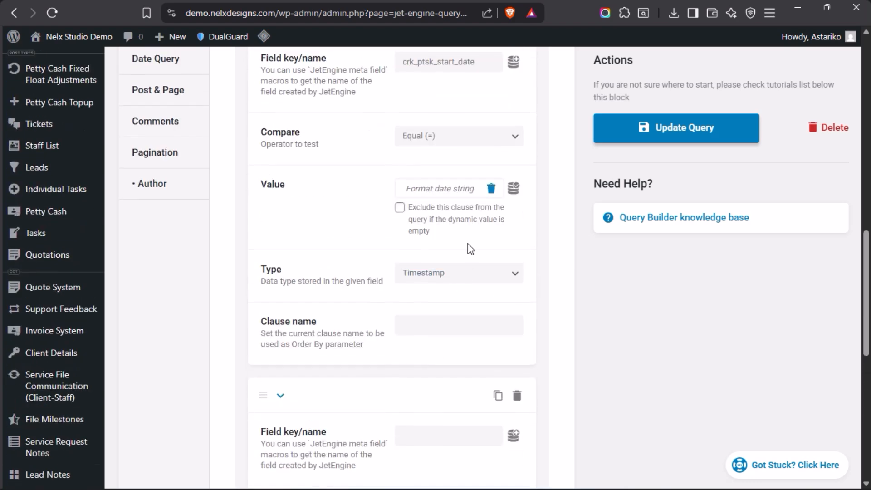
pyautogui.scroll(-6, 397, 317)
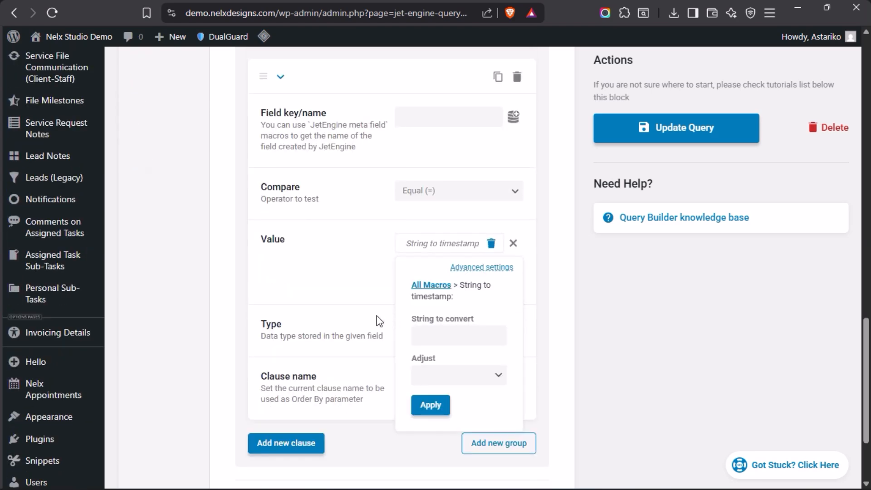
pyautogui.scroll(4, 379, 321)
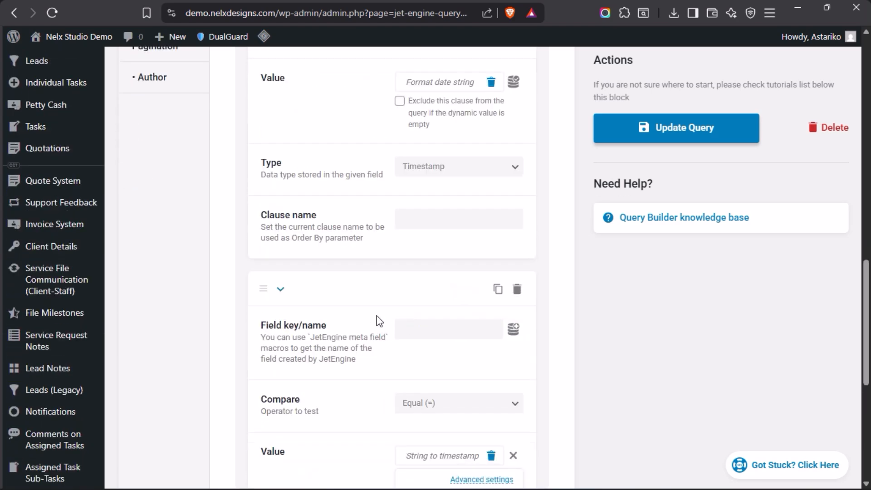
pyautogui.scroll(-2, 379, 322)
pyautogui.scroll(-2, 396, 379)
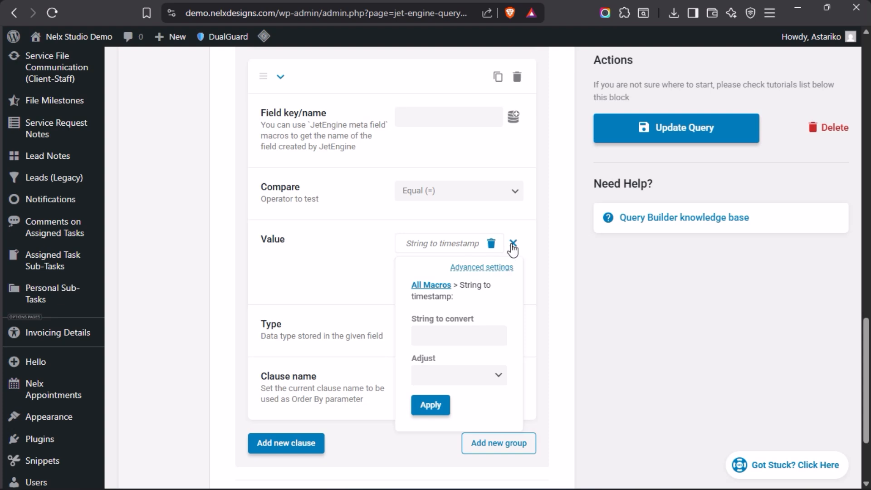
pyautogui.click(474, 268)
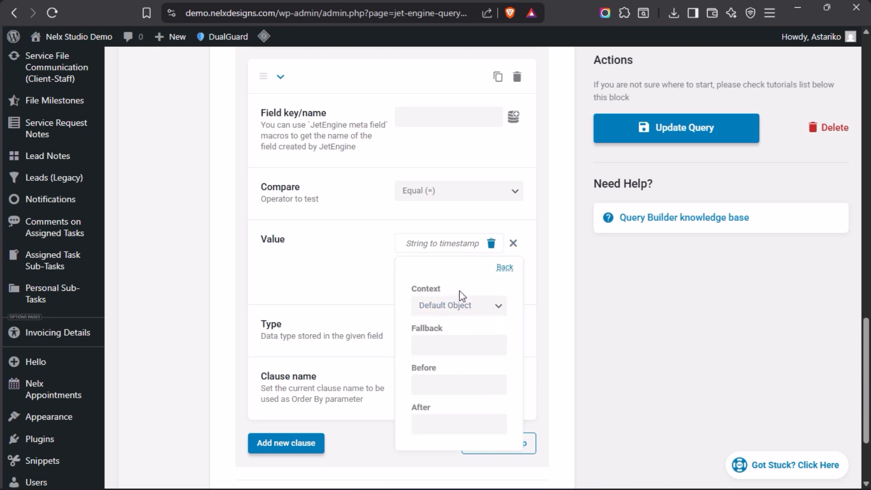
pyautogui.click(504, 268)
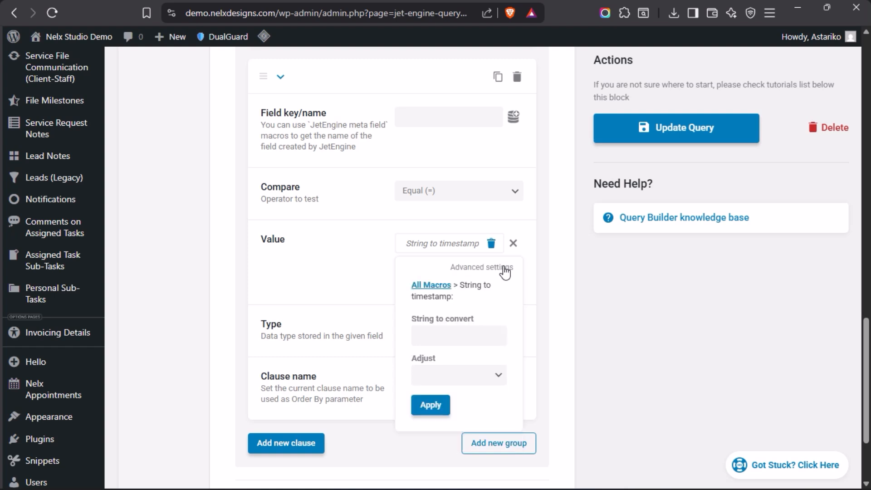
# Replace the second clause's Value macro with Format date string and look at its Format and Date string fields
pyautogui.click(426, 285)
pyautogui.scroll(-10, 468, 374)
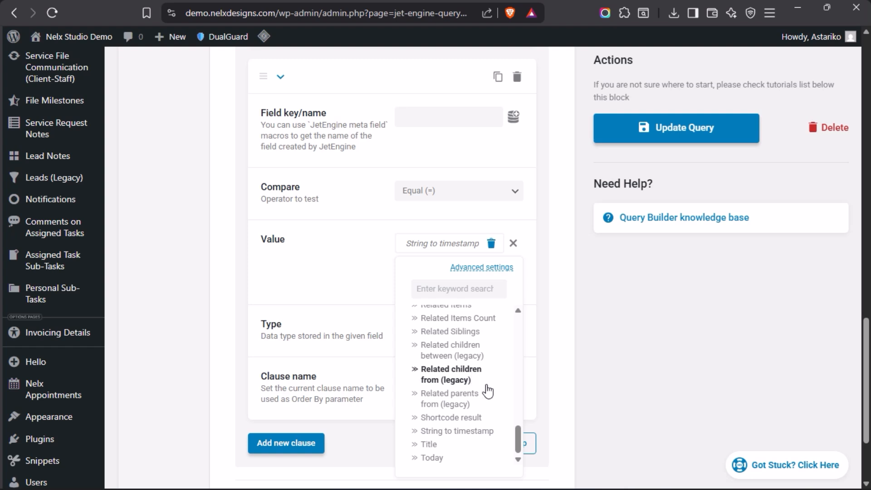
pyautogui.scroll(-3, 508, 451)
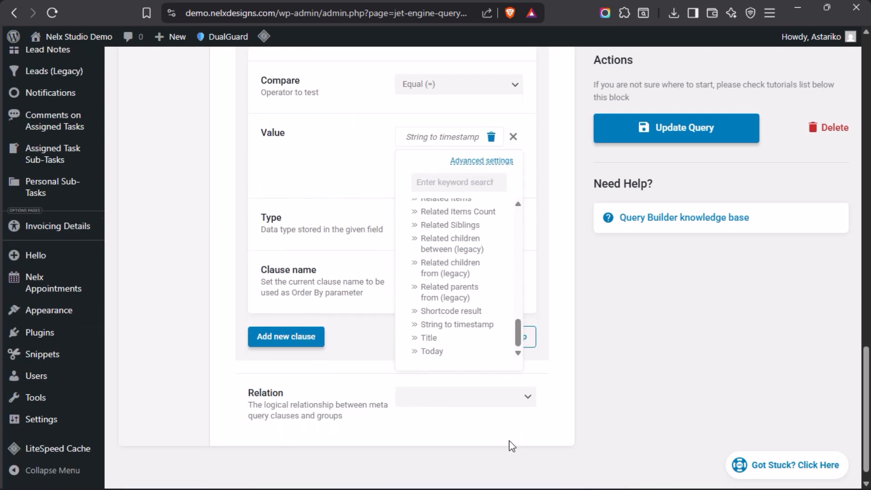
pyautogui.moveTo(516, 332)
pyautogui.mouseDown()
pyautogui.moveTo(523, 321)
pyautogui.moveTo(522, 228)
pyautogui.moveTo(511, 332)
pyautogui.mouseUp()
pyautogui.scroll(7, 350, 202)
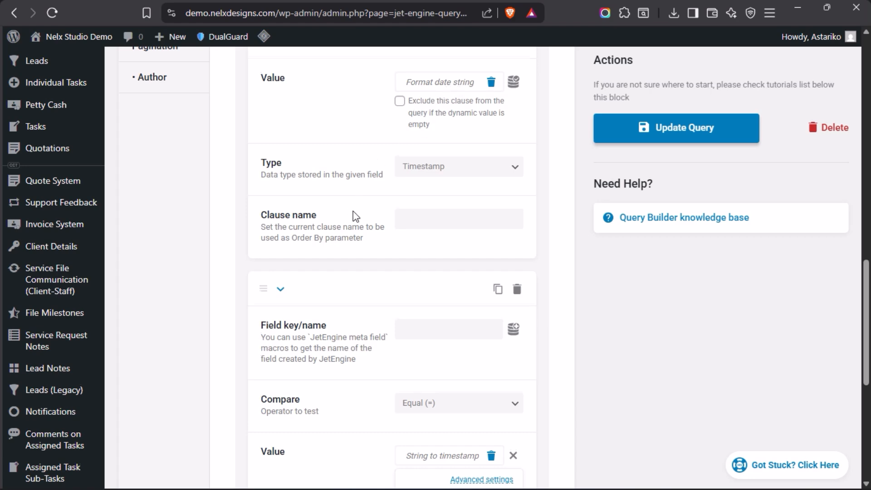
pyautogui.scroll(-5, 352, 216)
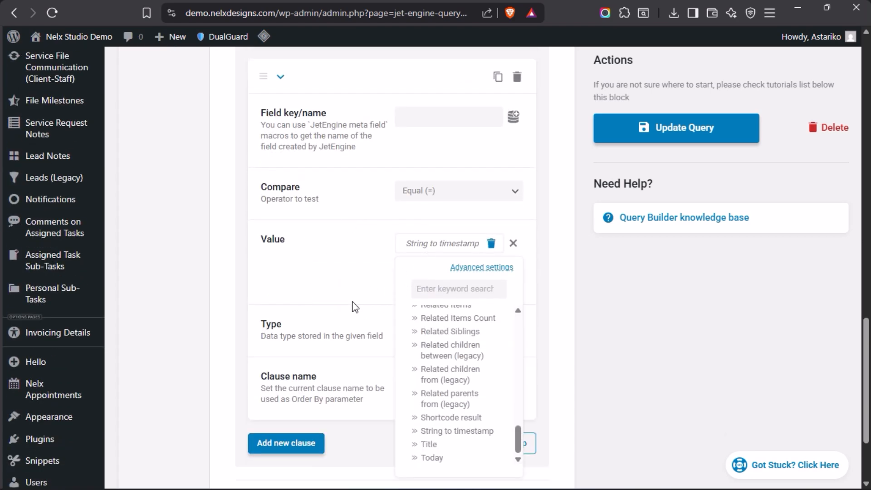
pyautogui.scroll(-3, 361, 311)
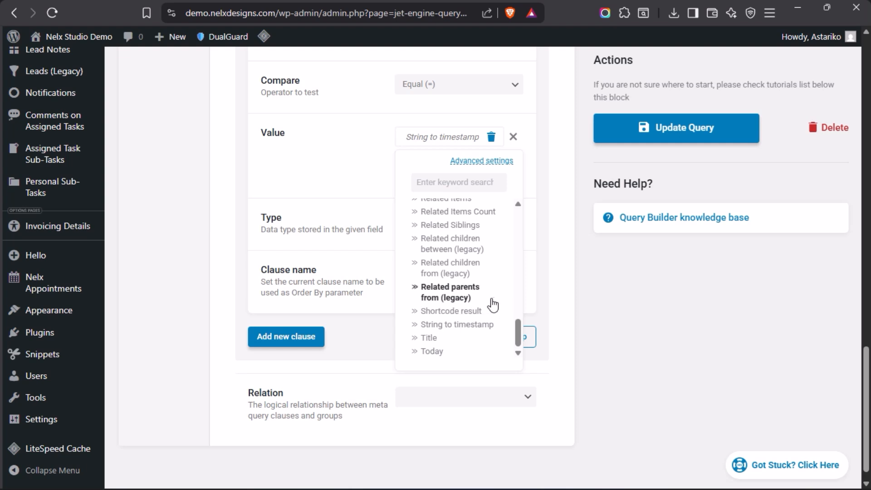
pyautogui.scroll(3, 494, 305)
pyautogui.scroll(3, 494, 305)
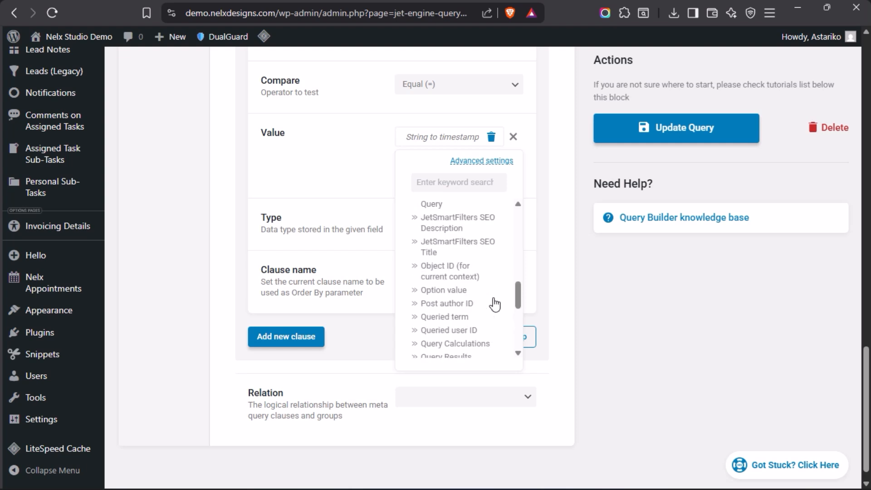
pyautogui.scroll(5, 495, 305)
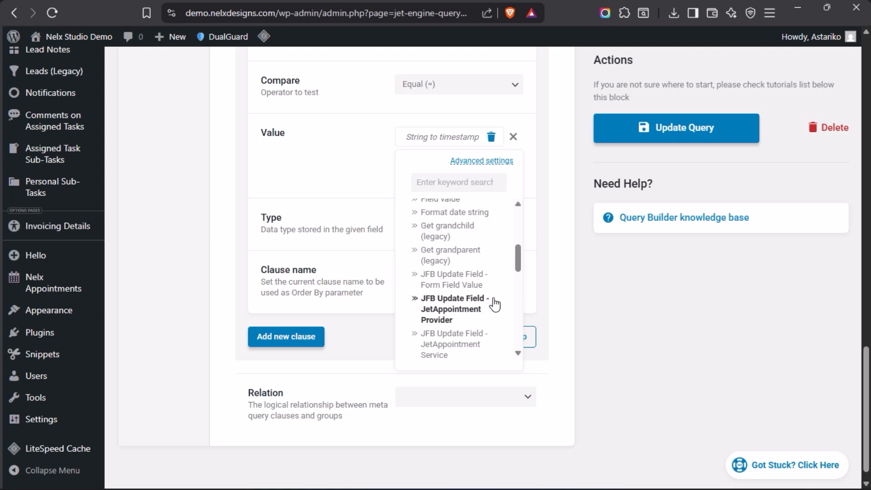
pyautogui.click(450, 214)
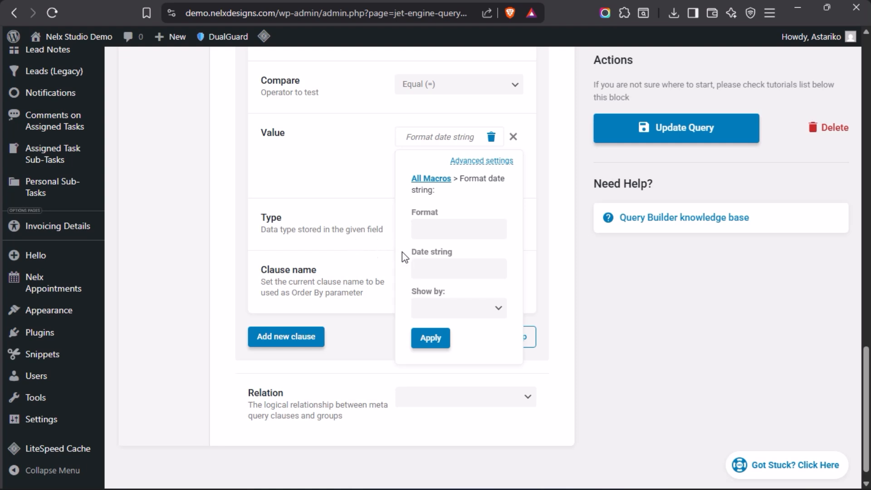
pyautogui.click(439, 231)
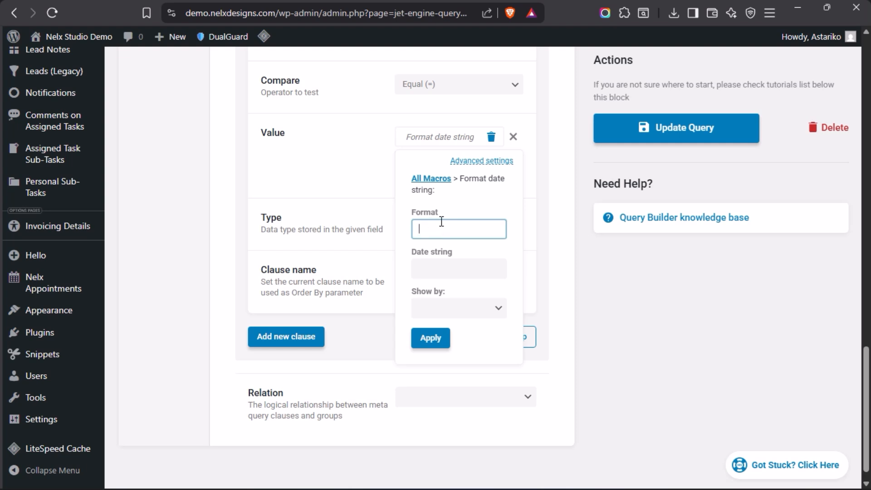
pyautogui.click(454, 265)
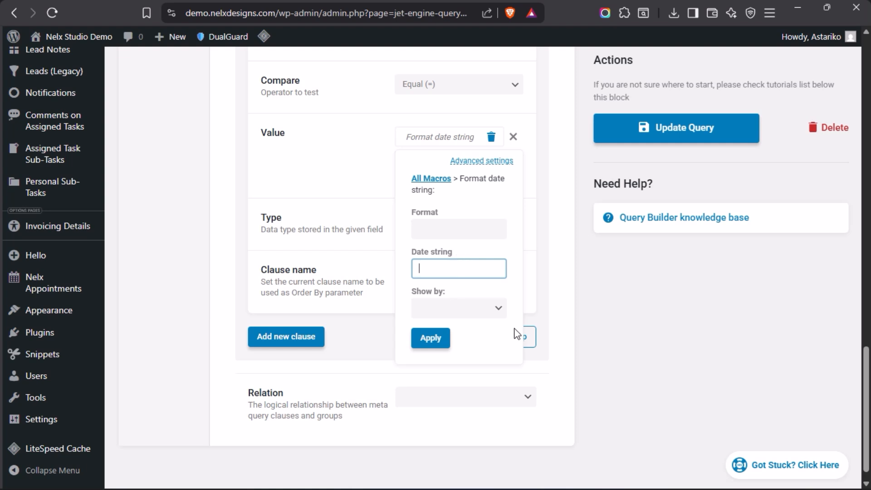
# View the Show by time options of the second clause's Format date string macro without choosing one
pyautogui.click(499, 309)
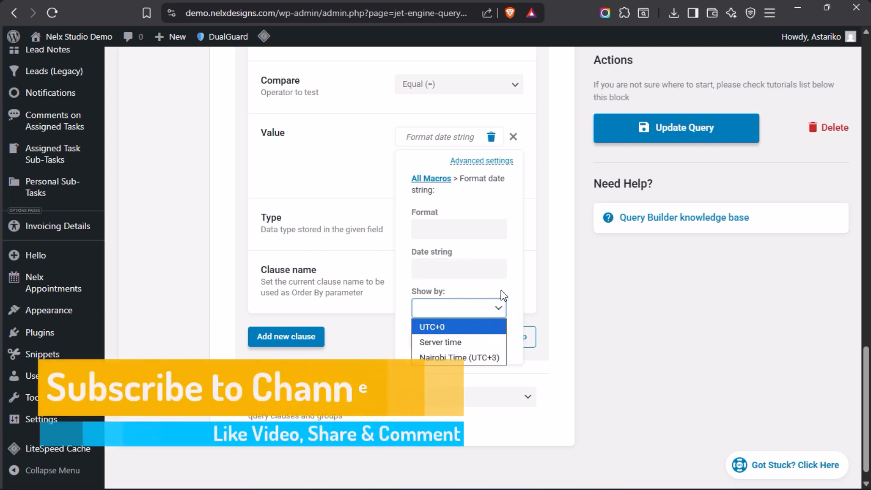
pyautogui.click(497, 310)
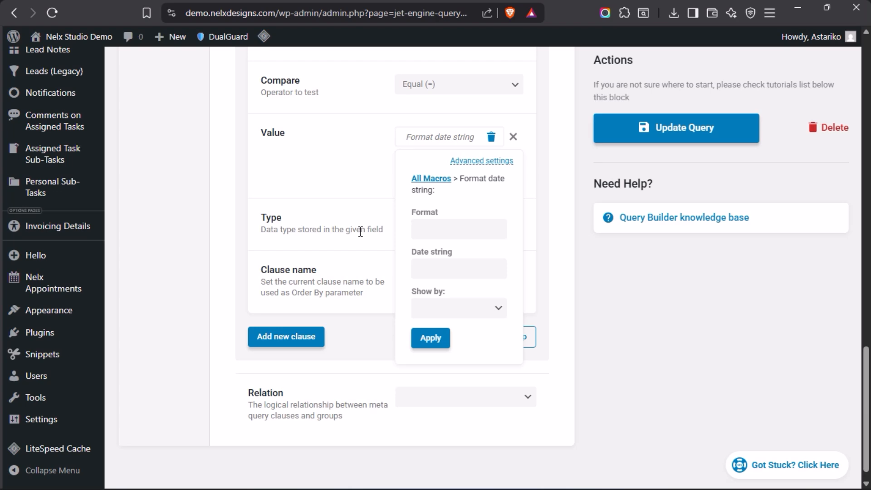
pyautogui.scroll(7, 361, 232)
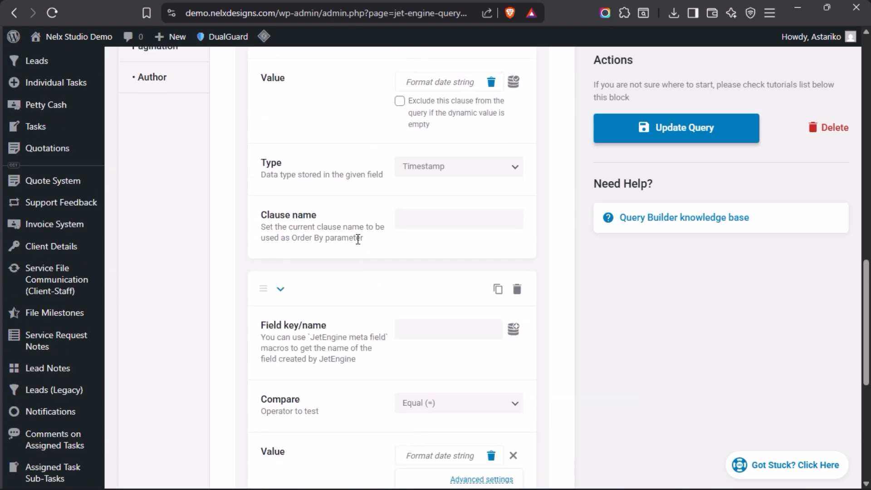
pyautogui.scroll(-2, 472, 281)
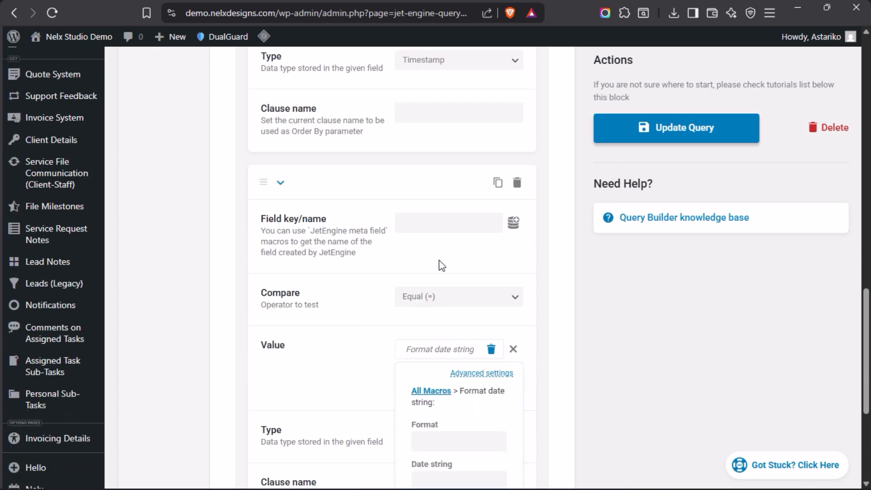
pyautogui.scroll(-2, 359, 317)
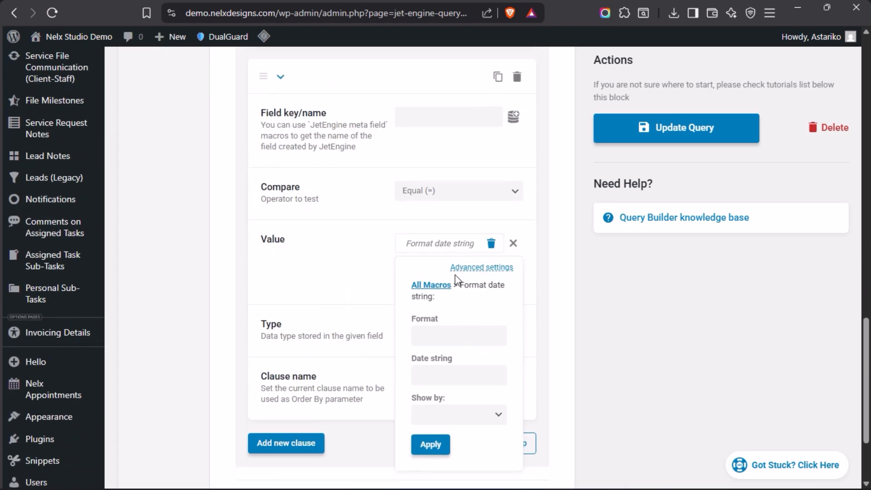
pyautogui.scroll(7, 393, 256)
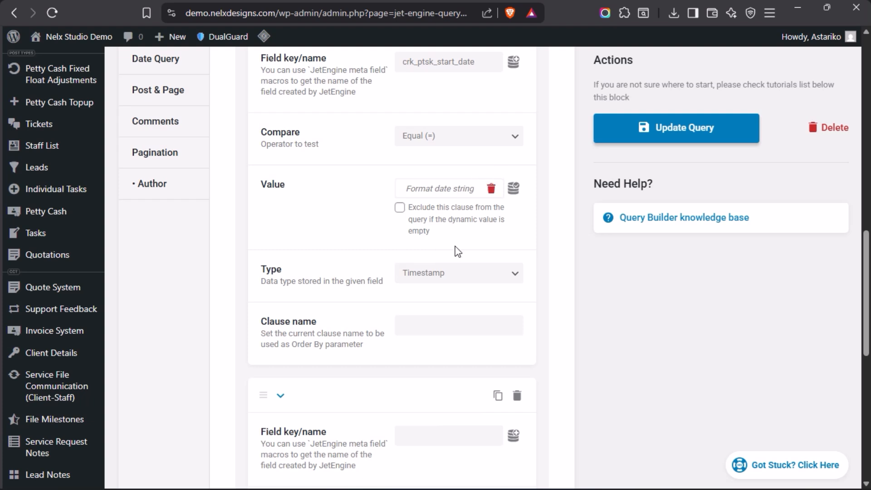
# Review the Format, Date string and Show by settings of the first clause's Value macro and apply them as they are
pyautogui.click(514, 188)
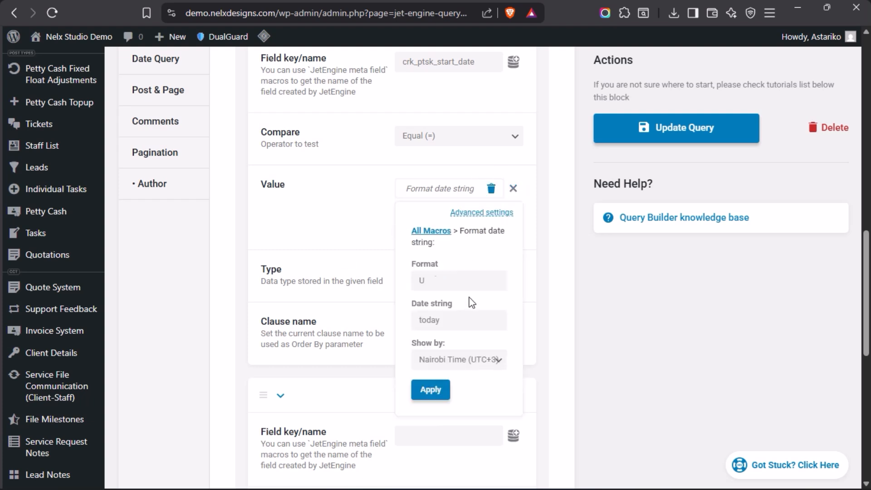
pyautogui.click(440, 279)
pyautogui.click(385, 280)
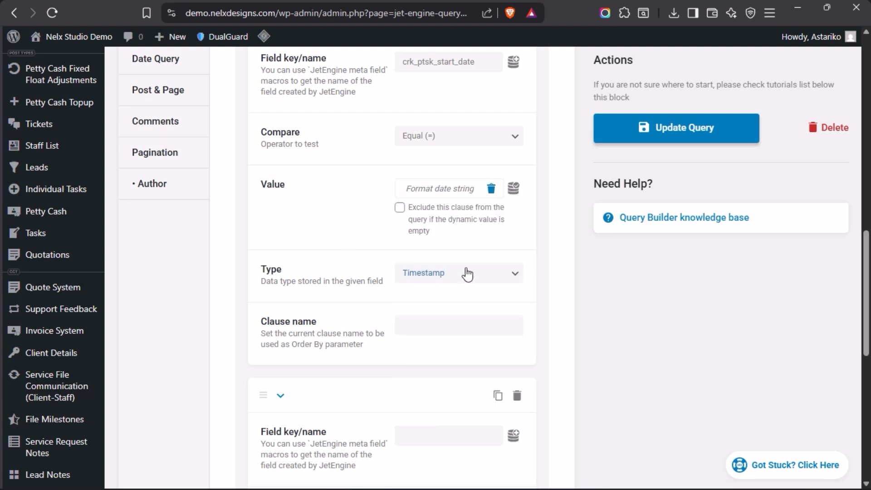
pyautogui.click(514, 189)
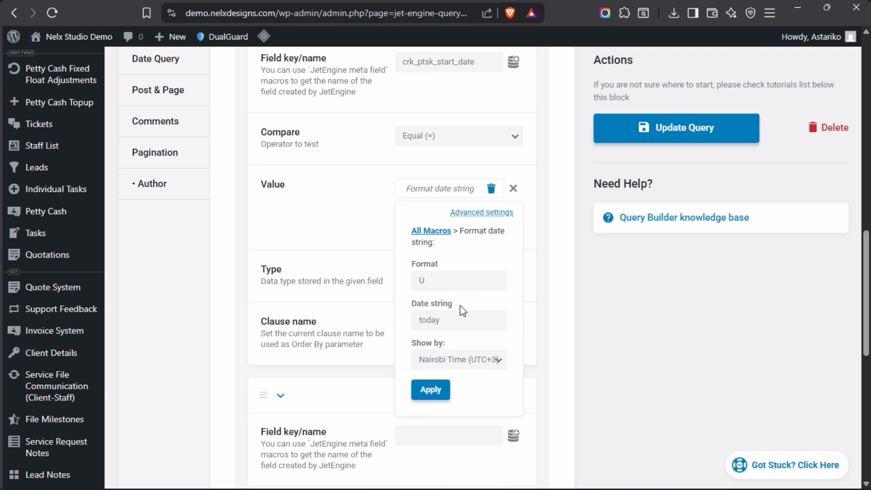
pyautogui.click(499, 361)
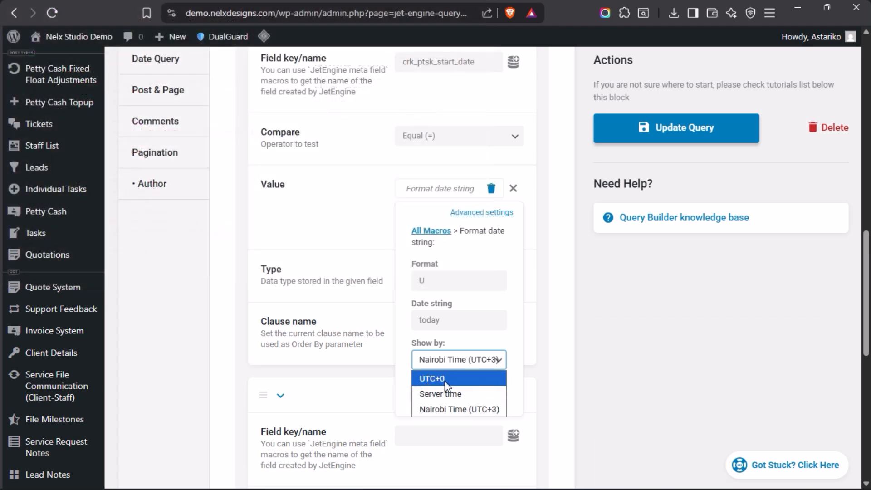
pyautogui.click(517, 345)
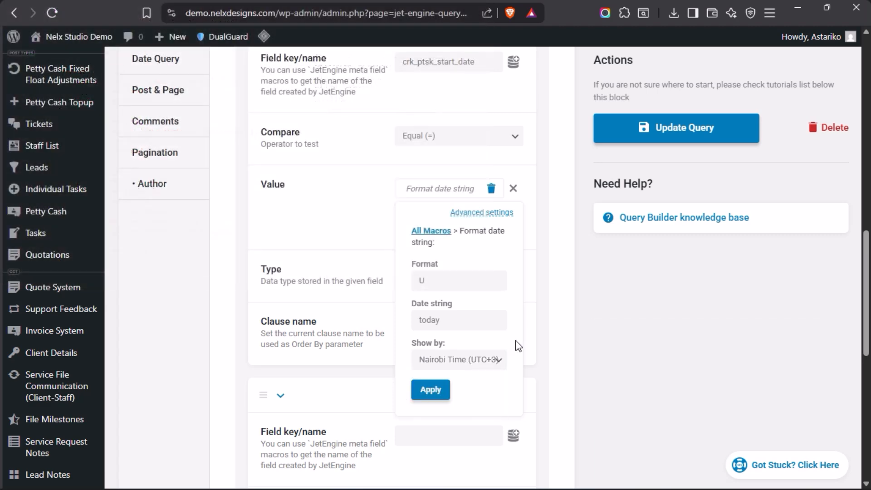
pyautogui.click(431, 389)
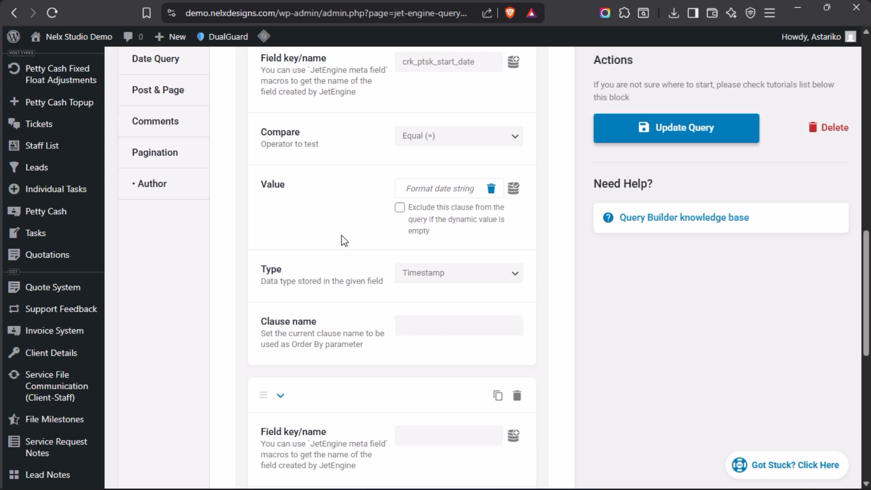
# Check the Today filter under My Tasks on the account's Tasks page and return to the Query Builder
pyautogui.moveTo(2, 191)
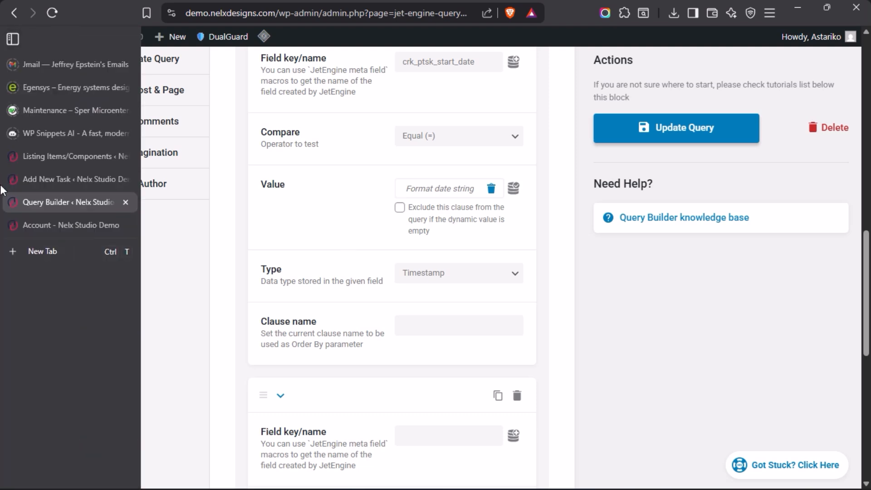
pyautogui.click(40, 224)
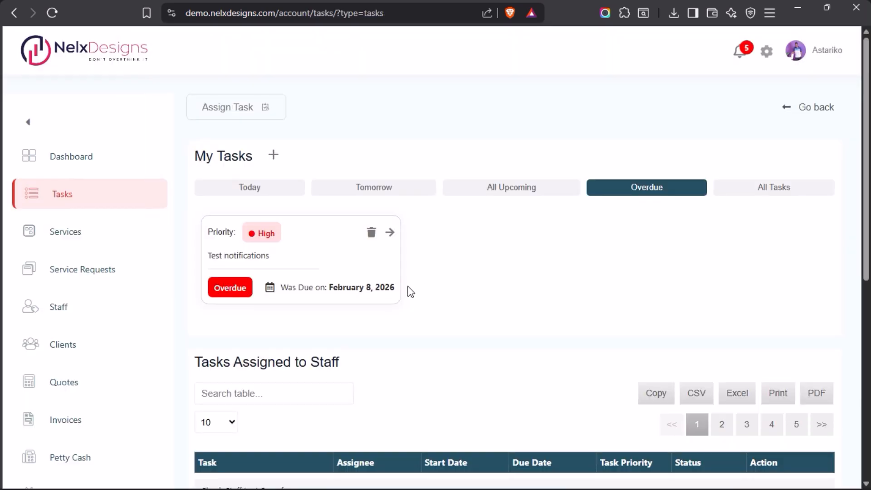
pyautogui.click(270, 190)
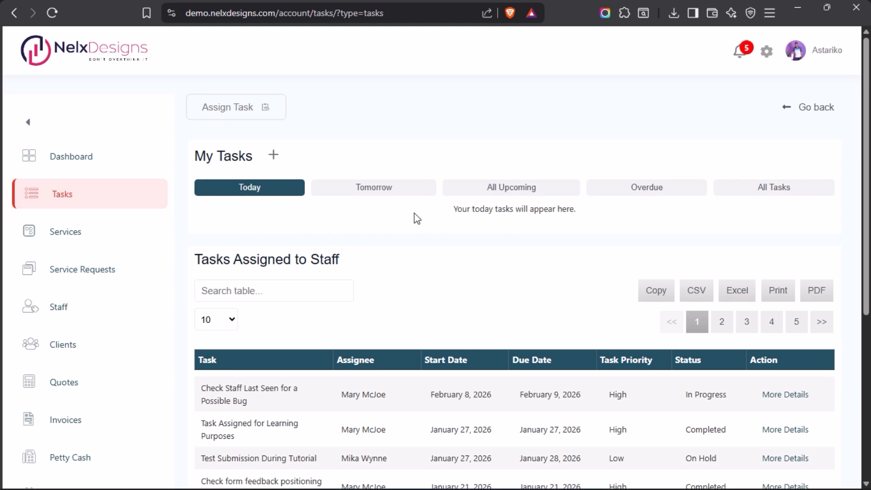
pyautogui.moveTo(1, 213)
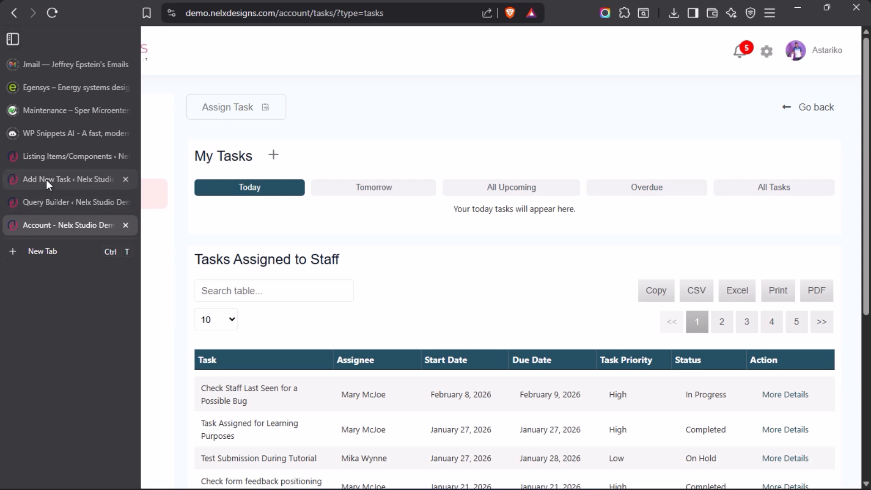
pyautogui.click(48, 202)
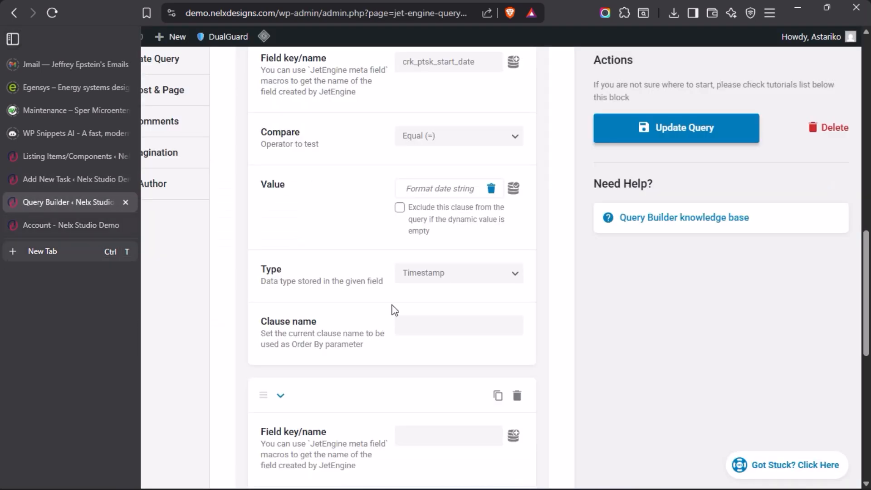
# Review the first meta query clause's crk_ptsk_start_date field key, Compare operator and Type
pyautogui.scroll(4, 340, 258)
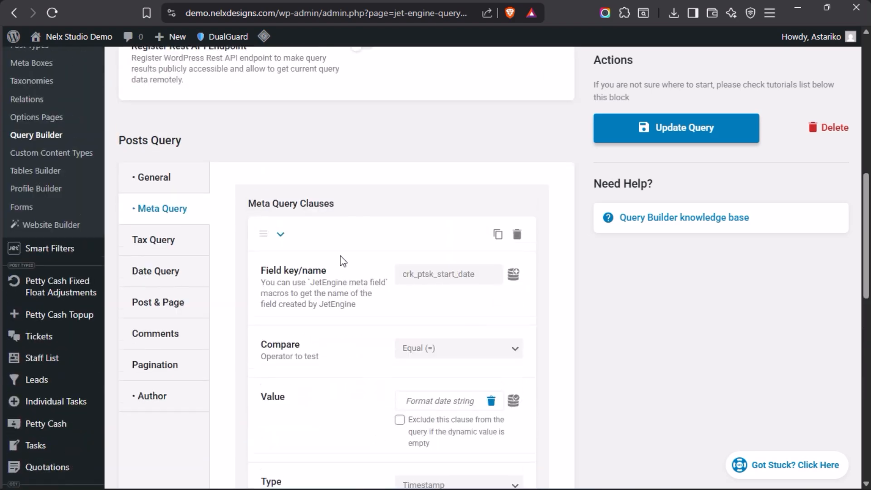
pyautogui.scroll(-2, 337, 249)
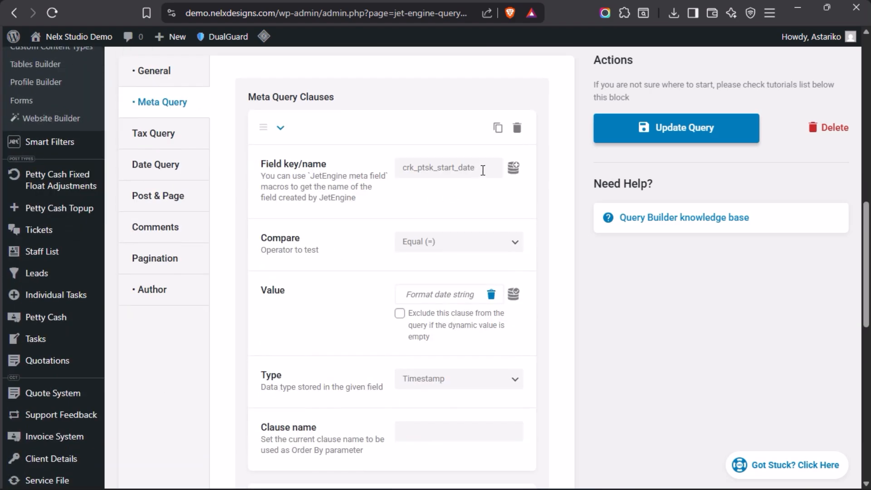
pyautogui.moveTo(481, 167); pyautogui.dragTo(384, 169)
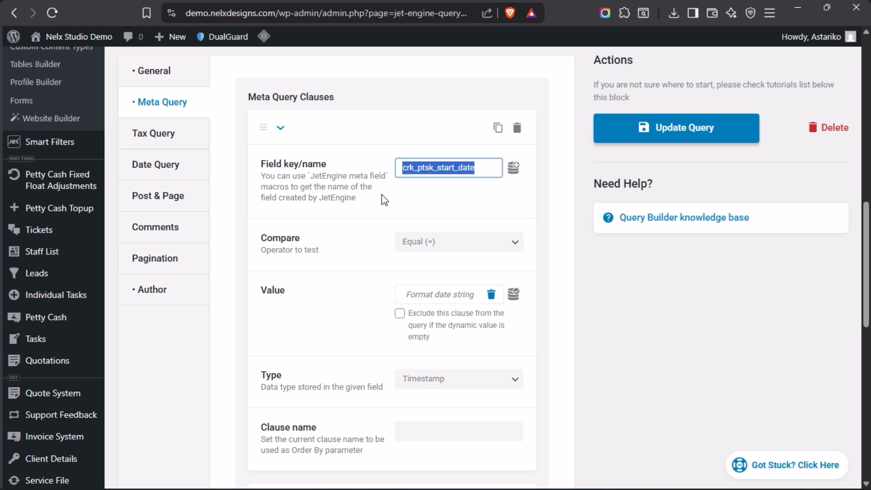
pyautogui.click(368, 213)
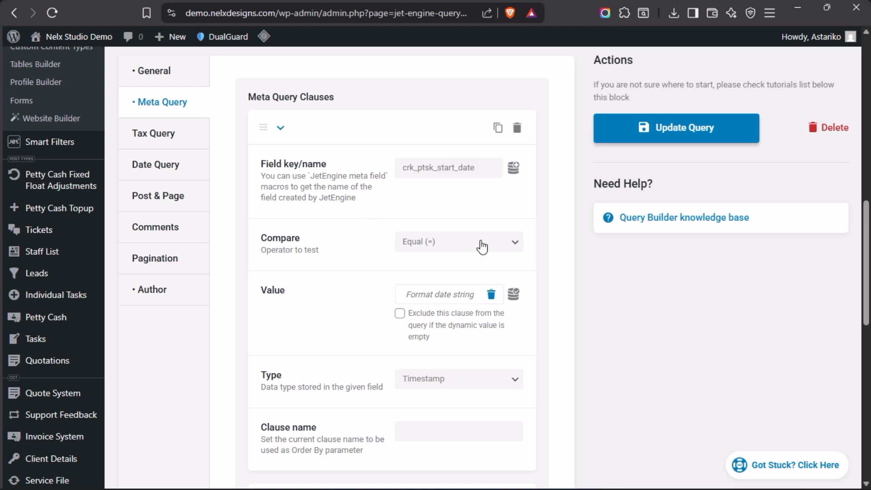
pyautogui.scroll(-2, 473, 261)
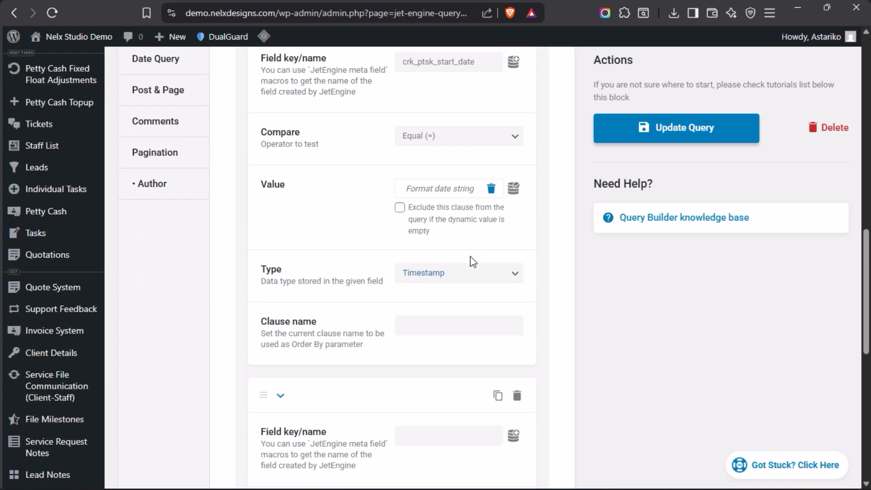
# View the macro list and advanced settings for the first clause's Value, and reapply the existing Format date string macro
pyautogui.click(513, 187)
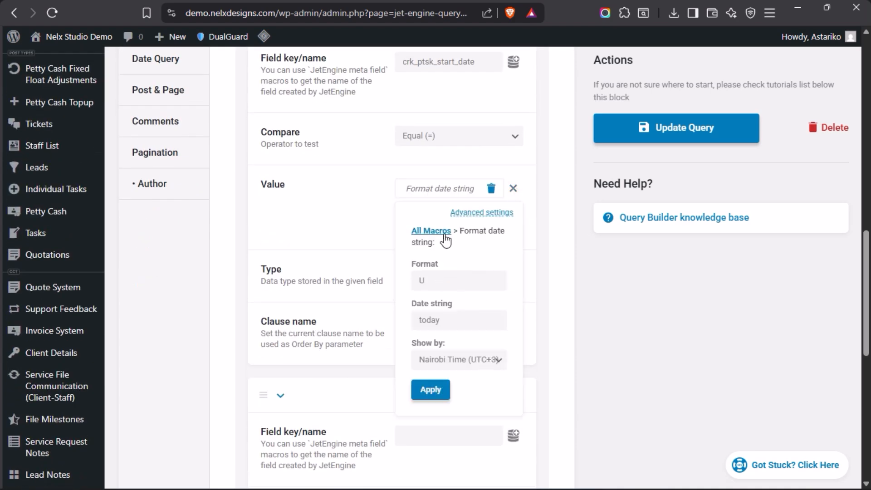
pyautogui.click(428, 231)
pyautogui.scroll(-3, 468, 320)
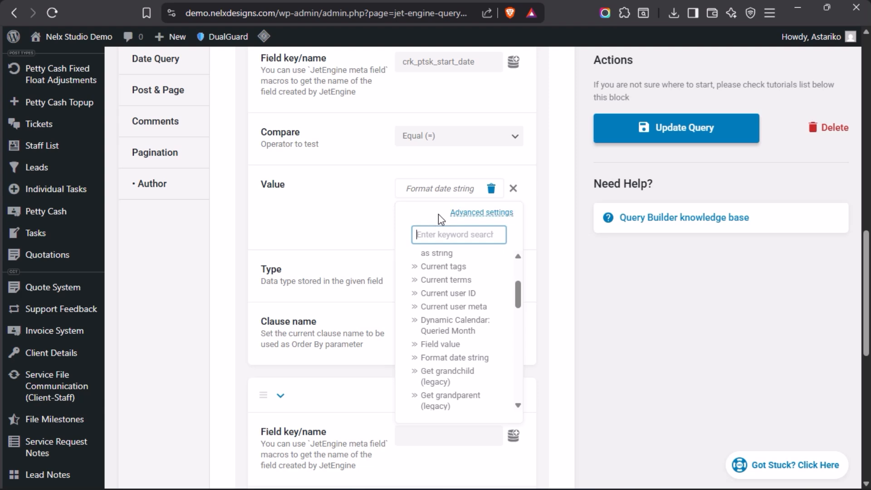
pyautogui.click(470, 212)
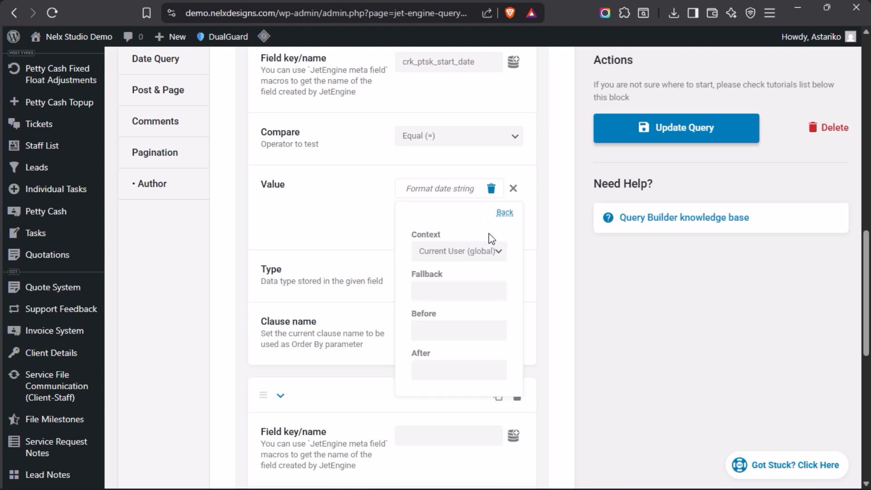
pyautogui.click(390, 238)
pyautogui.click(516, 188)
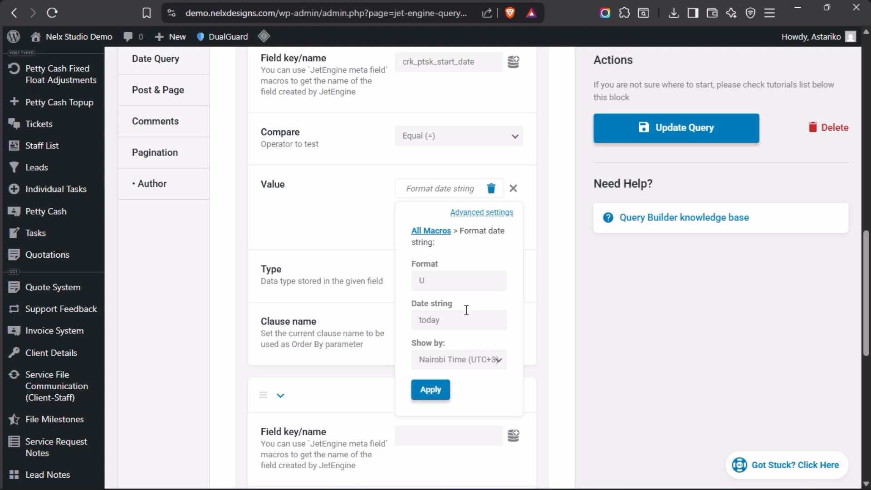
pyautogui.click(429, 389)
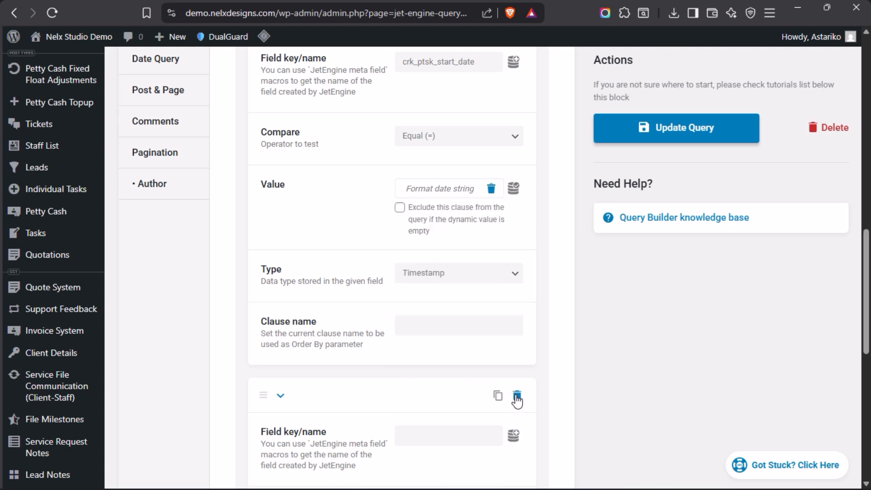
# Delete the second meta query clause and confirm its removal
pyautogui.click(516, 396)
pyautogui.click(508, 375)
pyautogui.scroll(5, 317, 263)
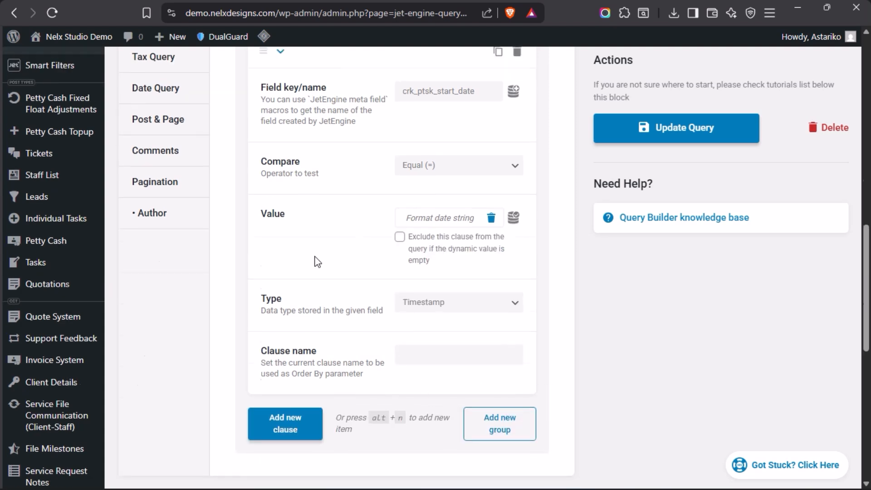
# Review the remaining clause and the Author settings of Personal Tasks Due Today, and return to the account's Tasks page
pyautogui.scroll(-2, 350, 282)
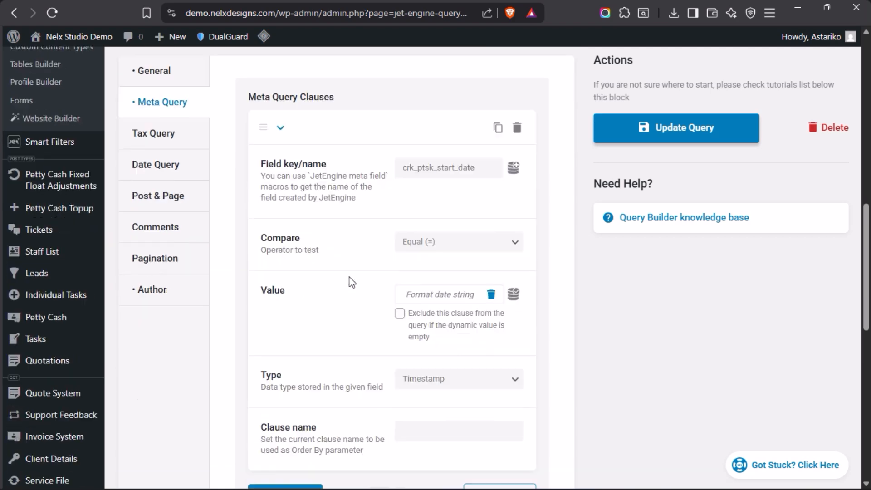
pyautogui.scroll(2, 223, 238)
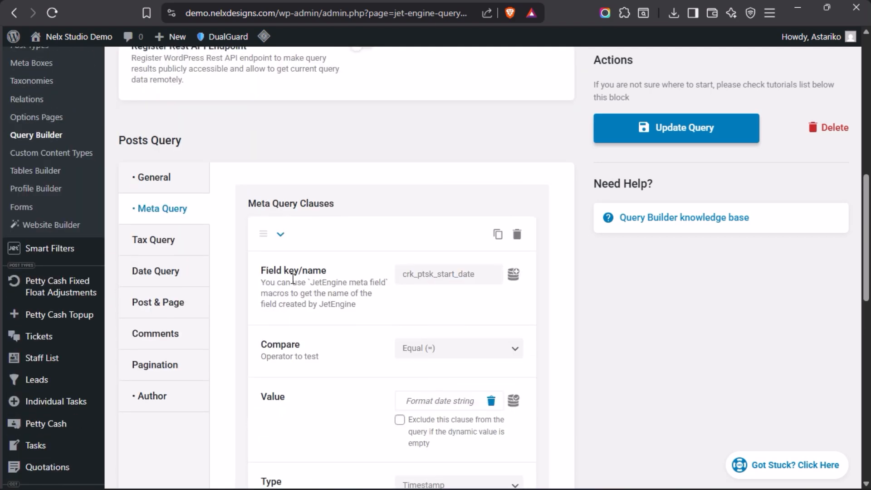
pyautogui.scroll(-2, 224, 288)
pyautogui.click(164, 295)
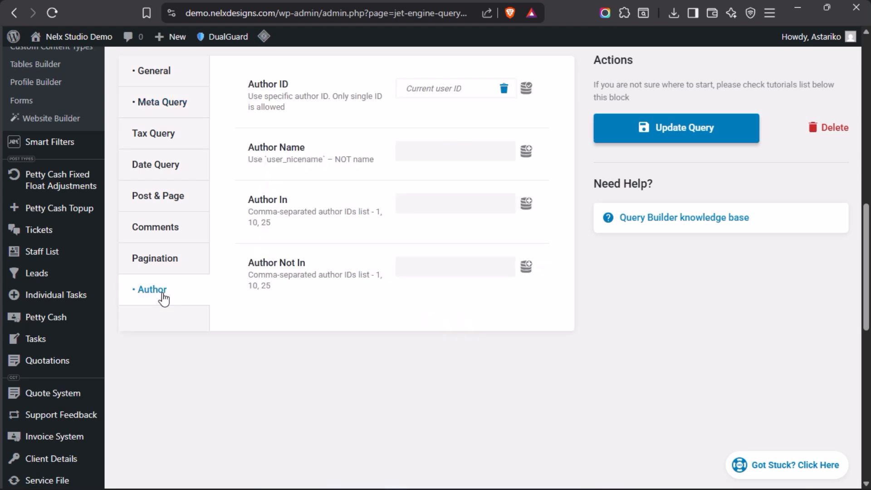
pyautogui.scroll(2, 340, 263)
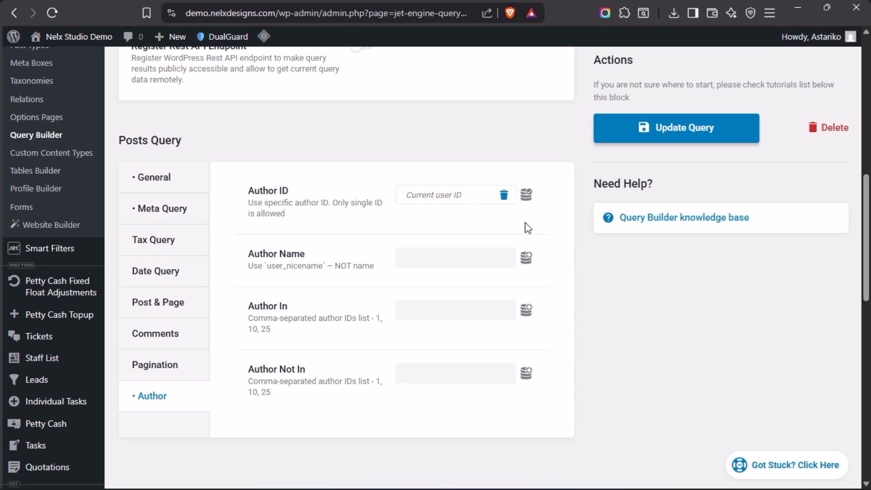
pyautogui.scroll(9, 358, 227)
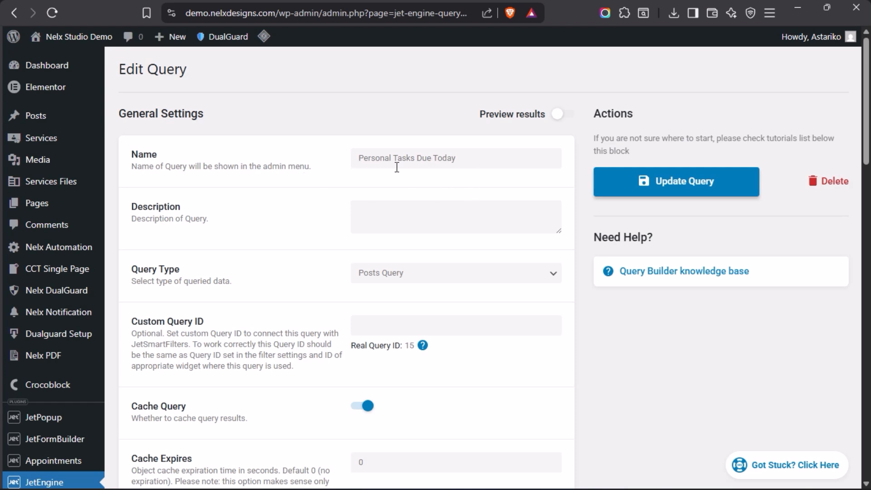
pyautogui.moveTo(1, 273)
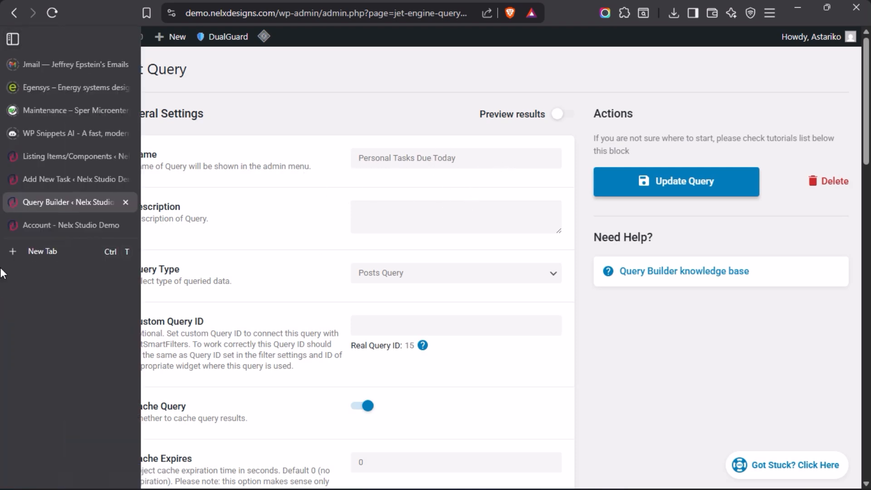
pyautogui.click(37, 226)
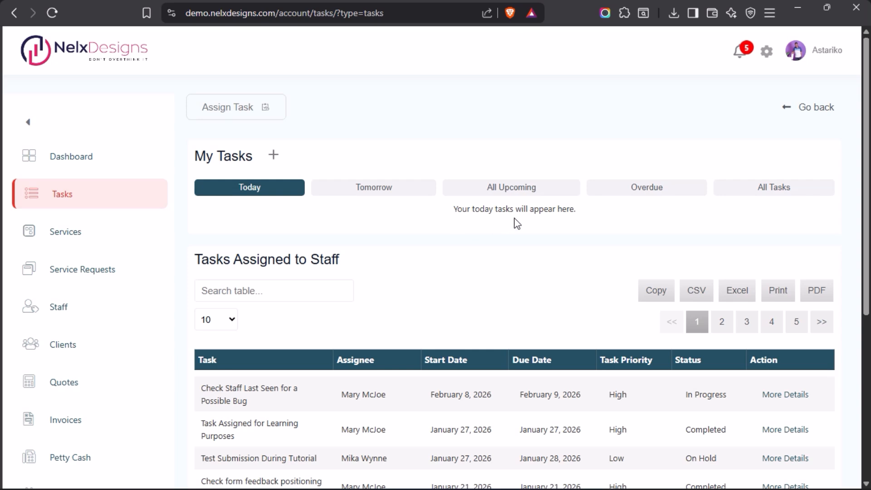
# Return to the Personal Tasks Due Today query and review its Author and General Settings
pyautogui.moveTo(2, 240)
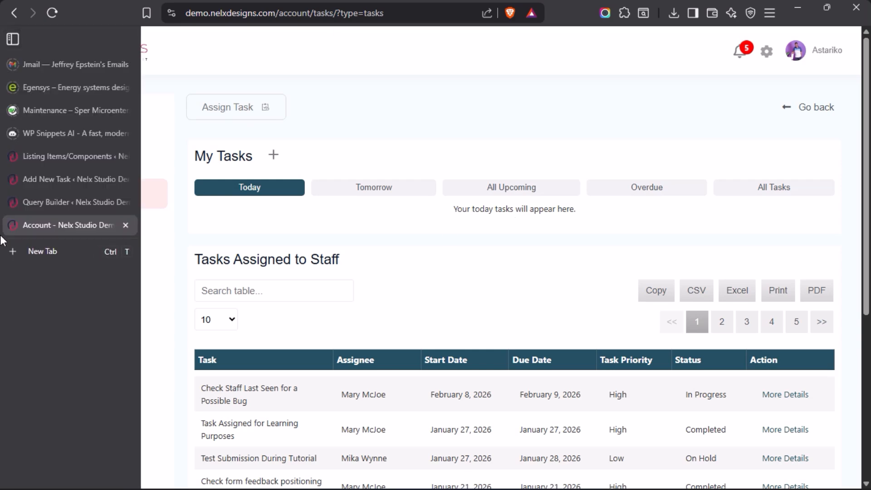
pyautogui.click(45, 200)
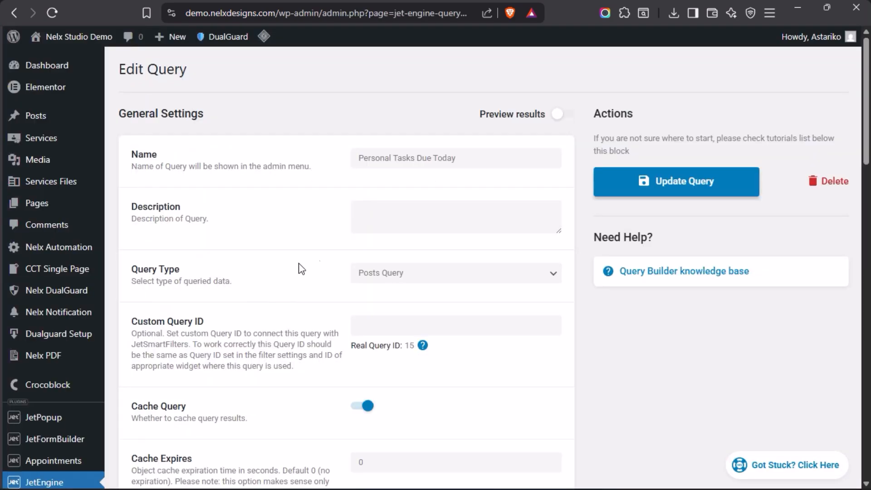
pyautogui.scroll(-10, 287, 268)
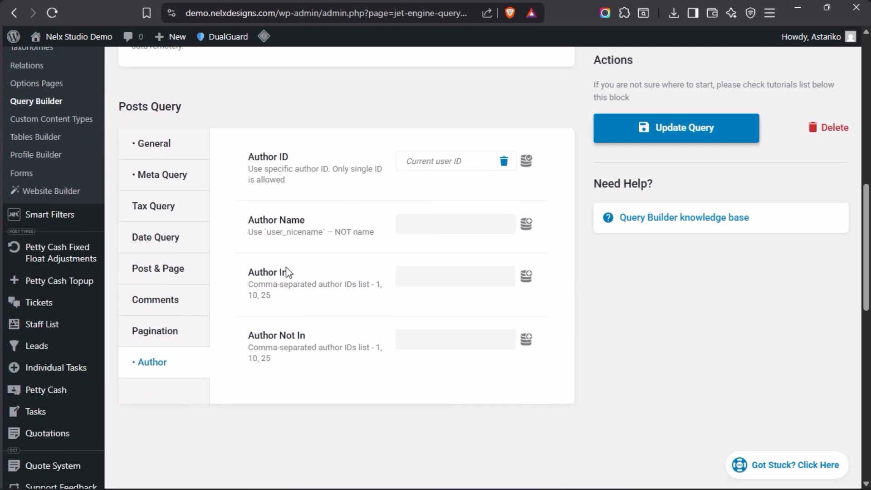
pyautogui.scroll(7, 287, 272)
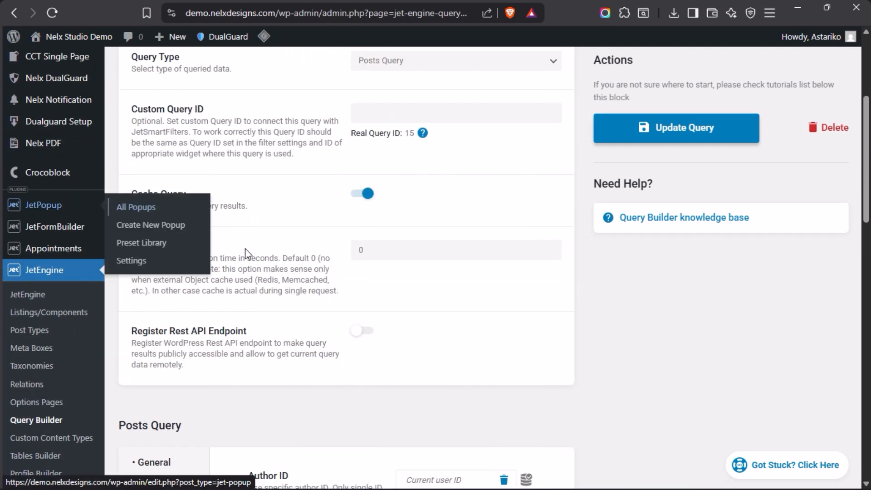
pyautogui.scroll(5, 260, 249)
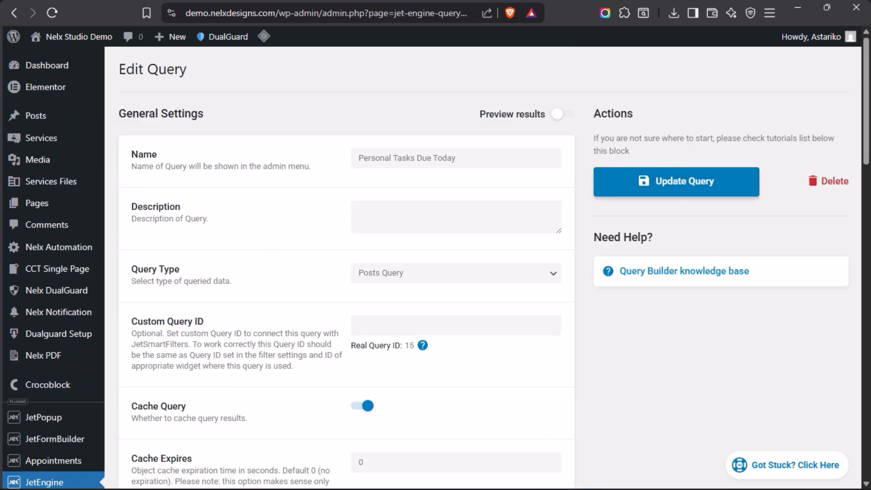
# Switch to the Listing Items/Components page and examine the existing task listings and their sources
pyautogui.moveTo(2, 198)
pyautogui.click(47, 179)
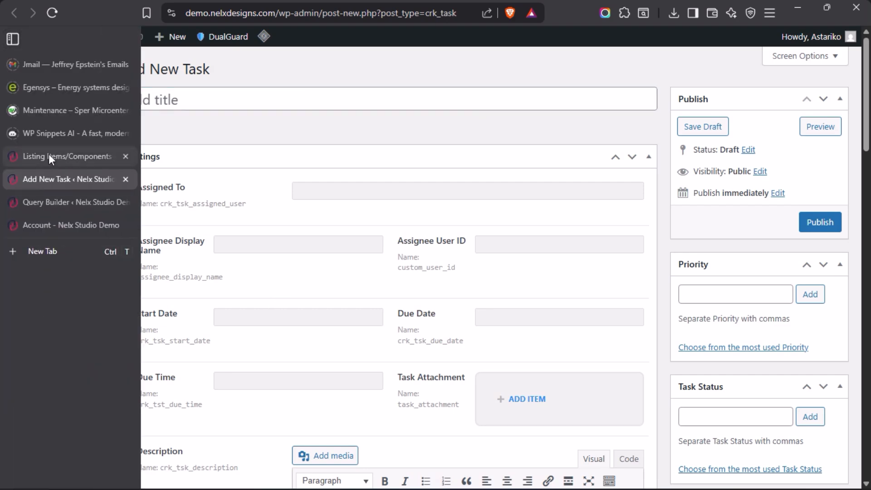
pyautogui.click(48, 154)
pyautogui.scroll(7, 404, 274)
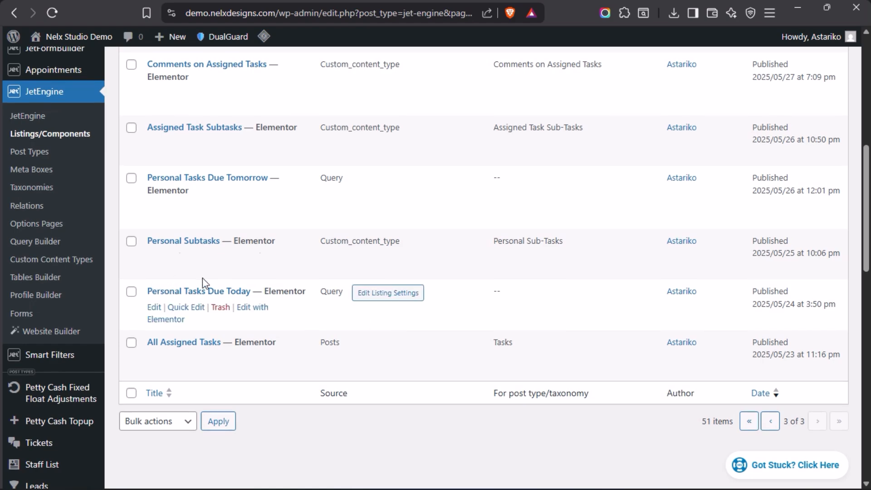
pyautogui.scroll(8, 305, 317)
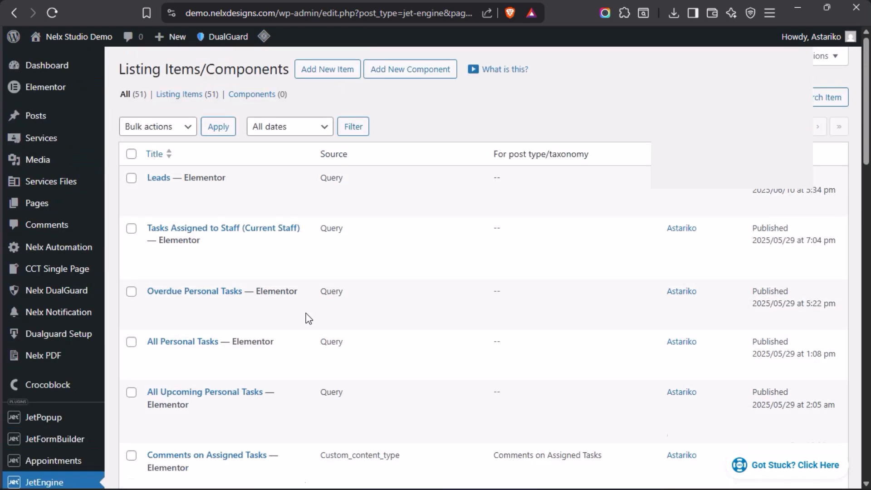
pyautogui.scroll(-6, 305, 317)
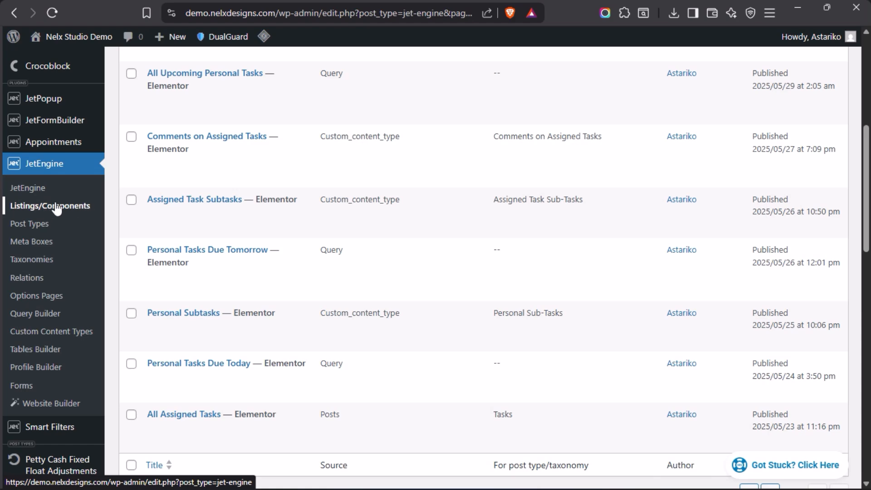
pyautogui.scroll(5, 347, 215)
pyautogui.scroll(2, 347, 215)
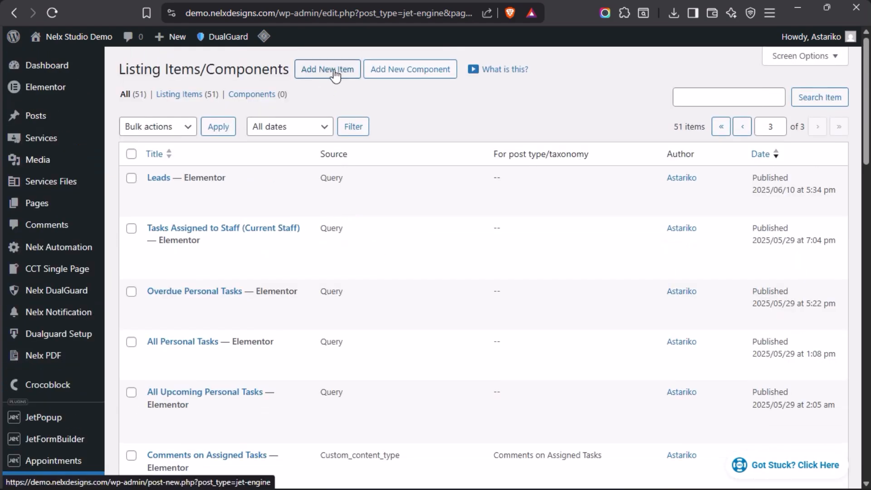
pyautogui.scroll(-11, 304, 210)
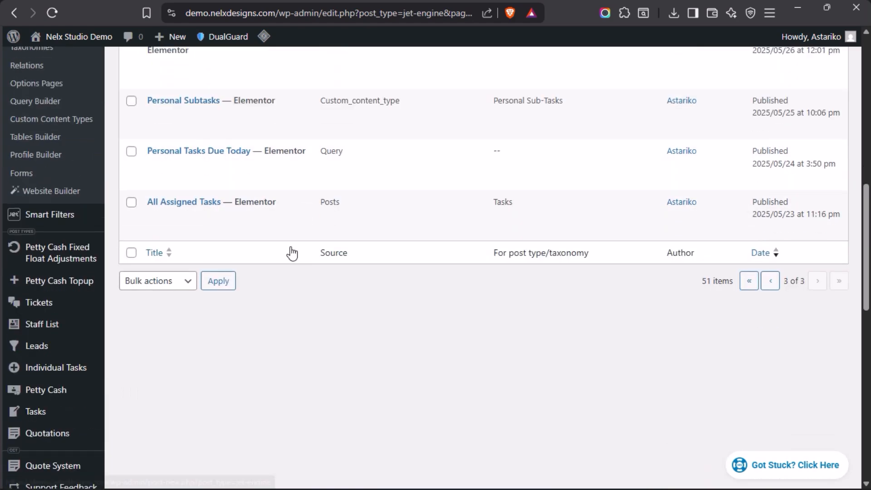
pyautogui.scroll(10, 295, 253)
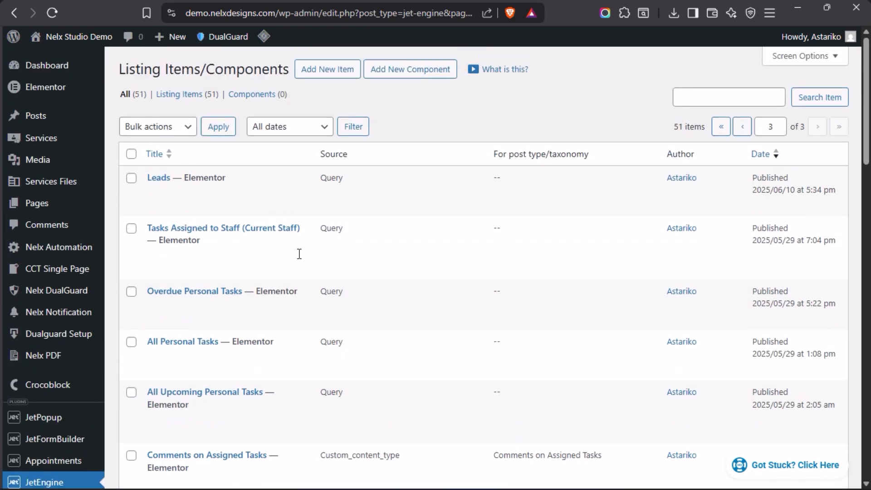
pyautogui.moveTo(321, 263)
pyautogui.scroll(-5, 323, 267)
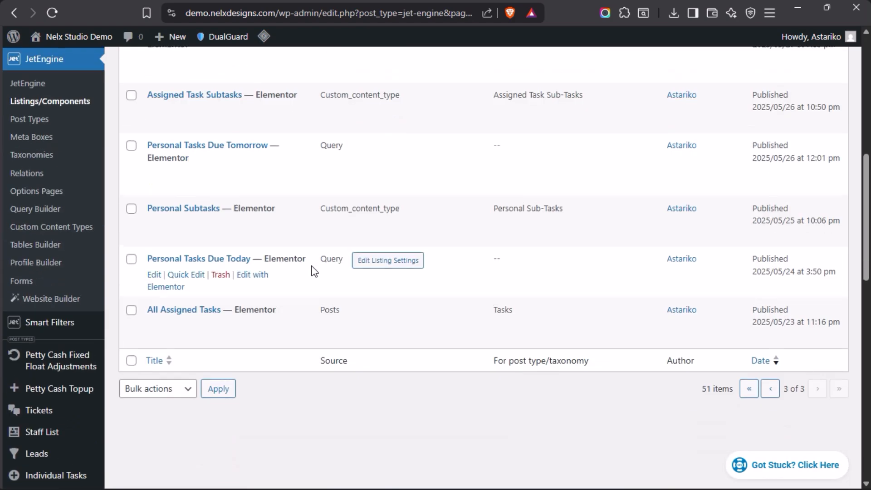
pyautogui.scroll(10, 312, 272)
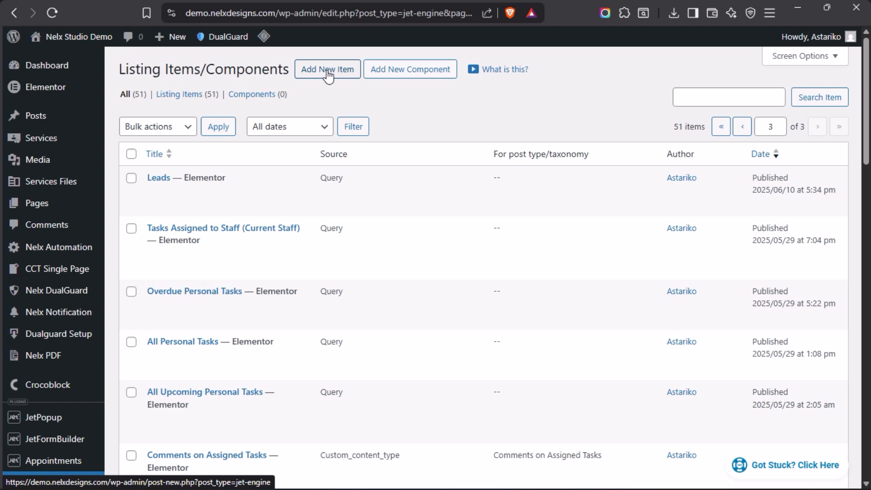
# Open the setup for a new listing item, view the available Listing source options, and close the setup
pyautogui.click(326, 71)
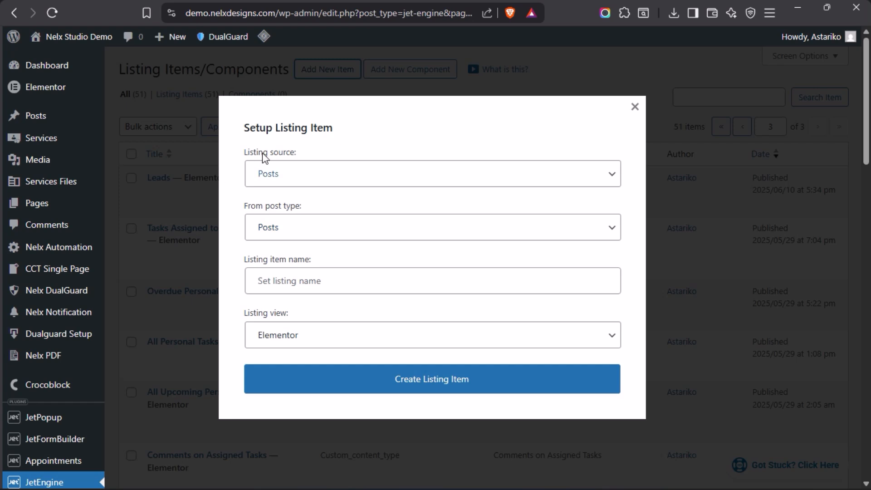
pyautogui.click(320, 179)
pyautogui.click(320, 179)
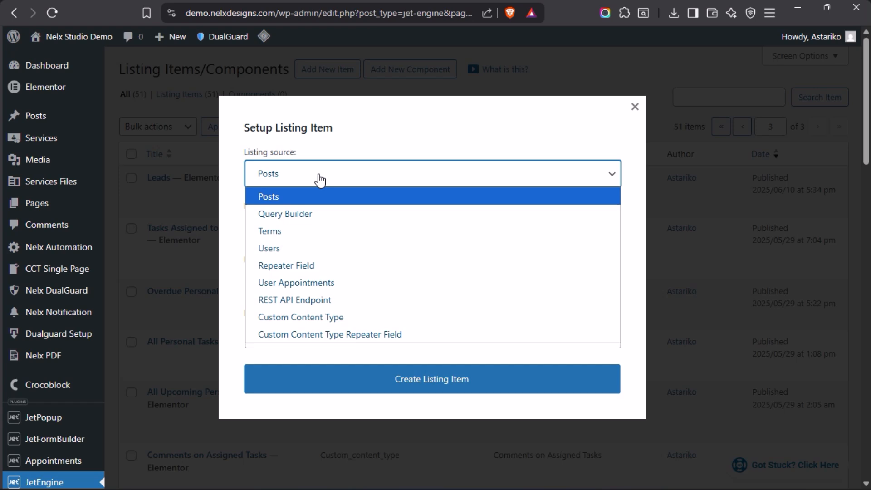
pyautogui.click(320, 178)
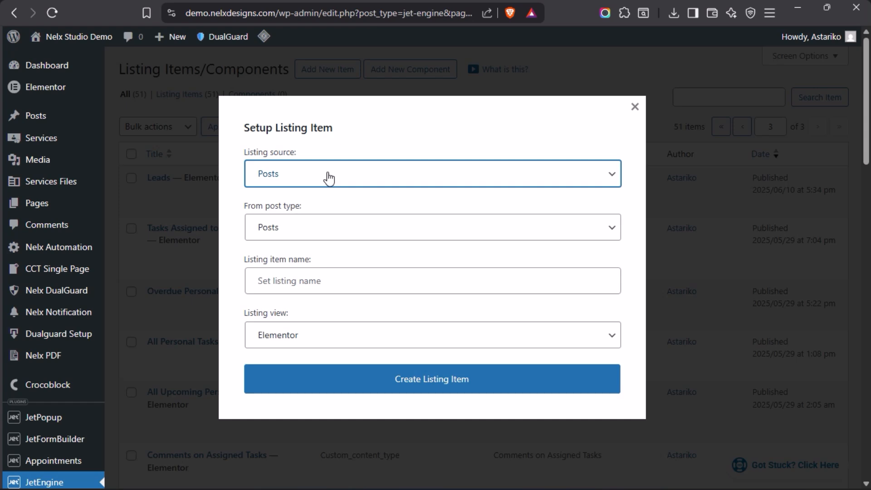
pyautogui.click(329, 178)
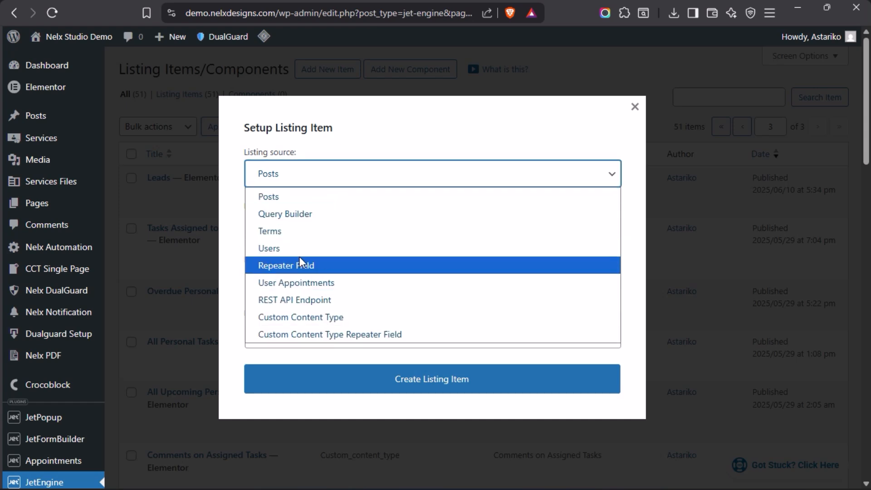
pyautogui.click(440, 140)
pyautogui.click(634, 106)
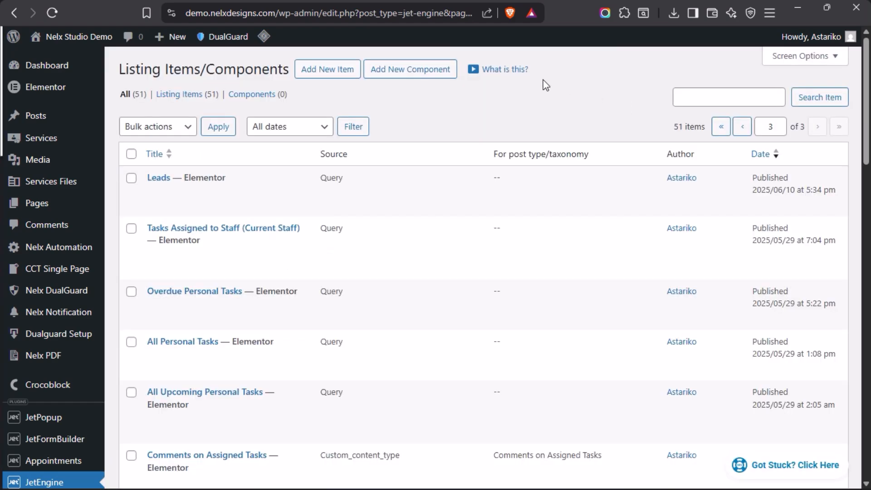
# In the setup for a new listing item, set the source to Query Builder and the query to Personal Tasks Due Today
pyautogui.scroll(-5, 323, 294)
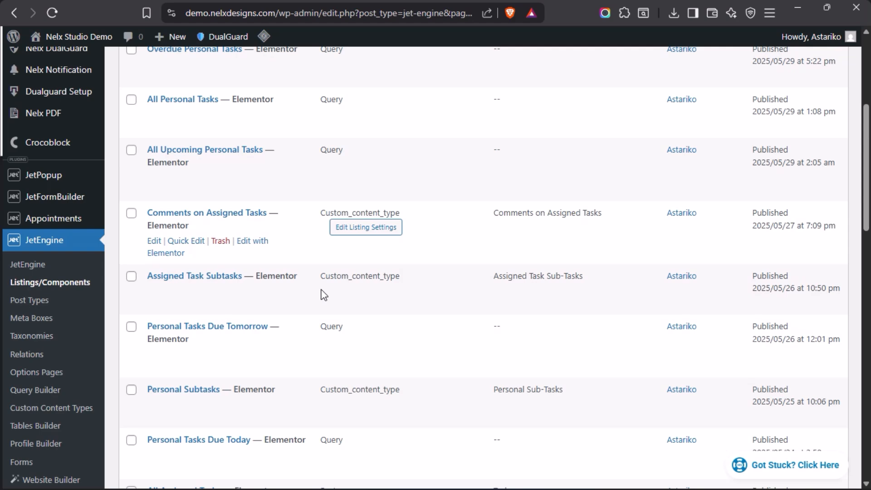
pyautogui.scroll(4, 323, 294)
pyautogui.scroll(-8, 323, 294)
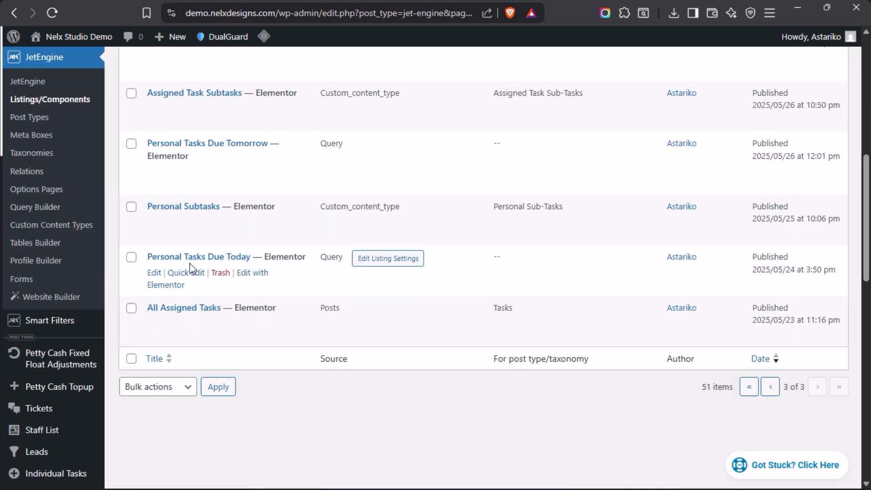
pyautogui.scroll(7, 375, 237)
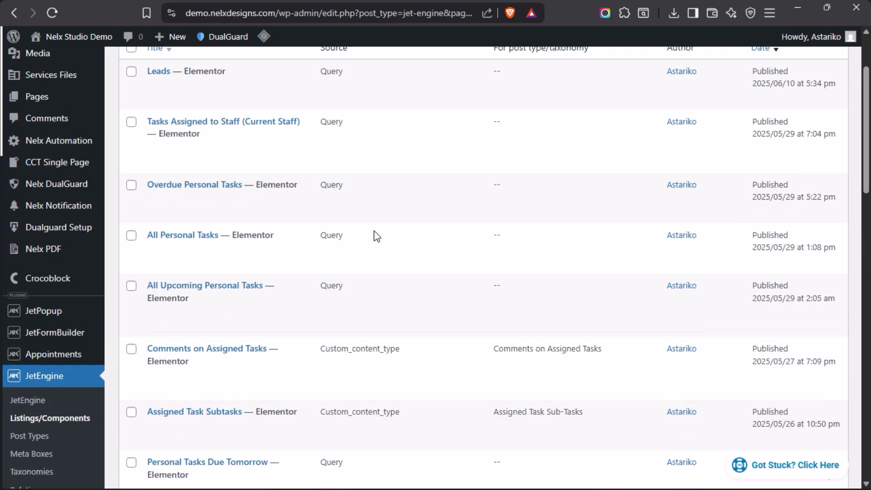
pyautogui.scroll(3, 374, 237)
pyautogui.click(326, 69)
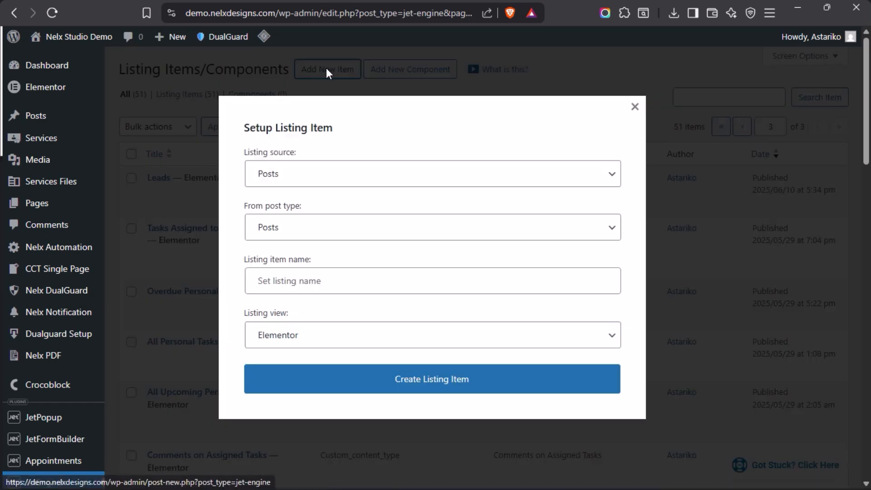
pyautogui.click(380, 177)
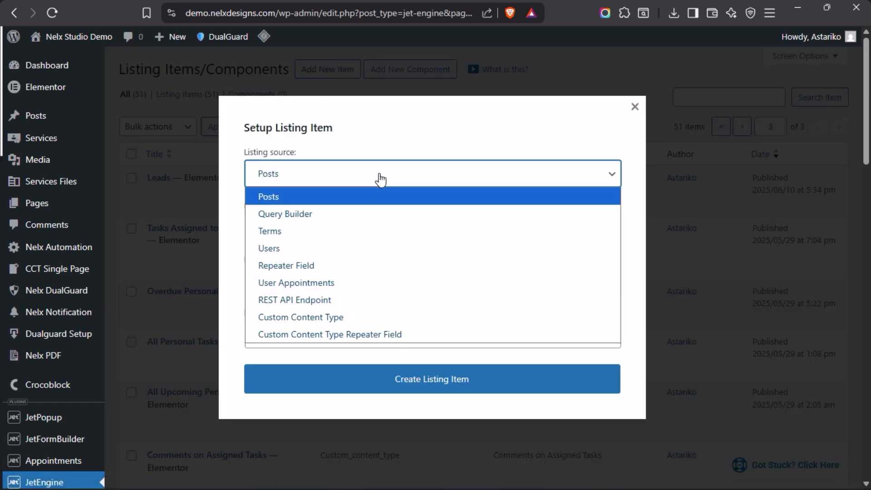
pyautogui.click(302, 215)
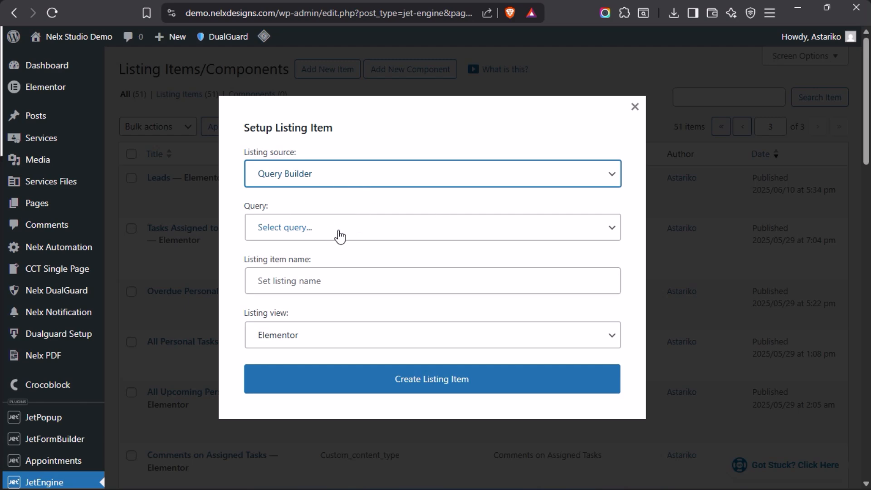
pyautogui.click(368, 236)
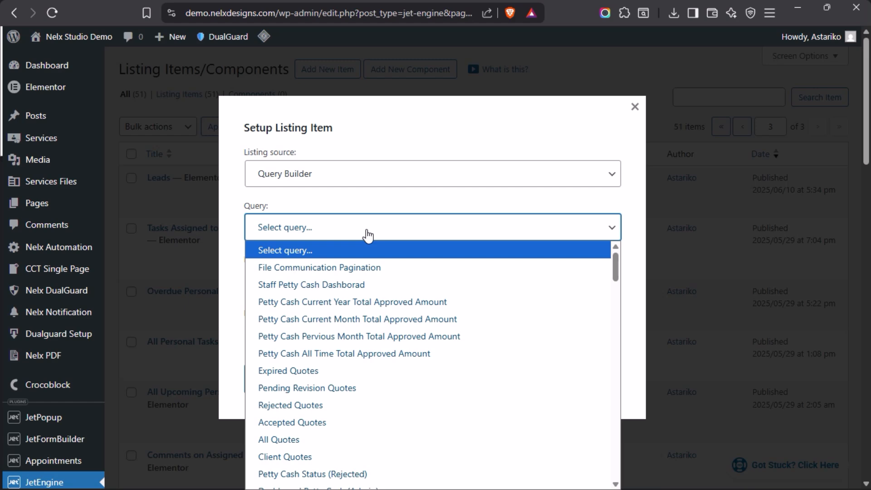
pyautogui.scroll(-20, 352, 273)
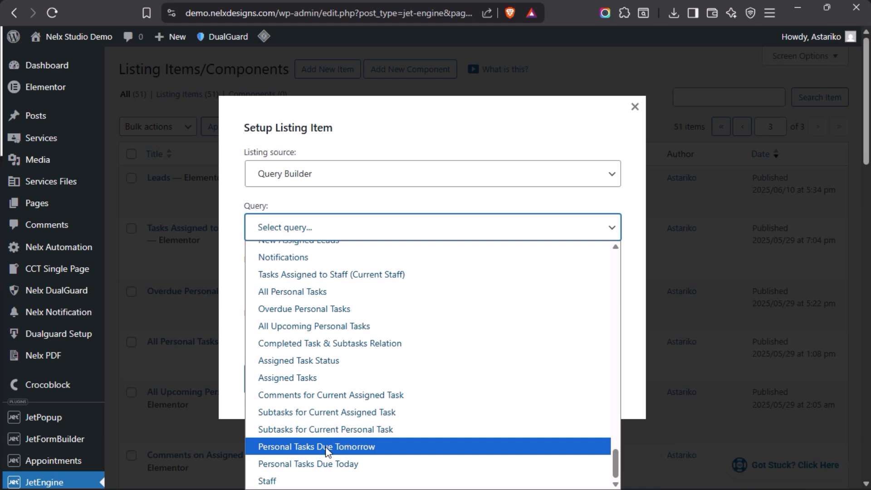
pyautogui.click(312, 467)
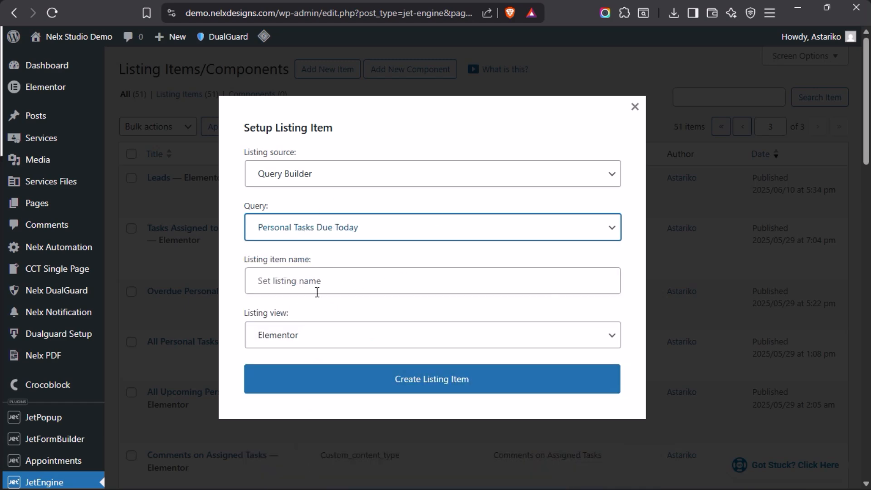
# Check the listing name and Listing view fields, and close the setup without creating the item
pyautogui.click(320, 277)
pyautogui.click(324, 335)
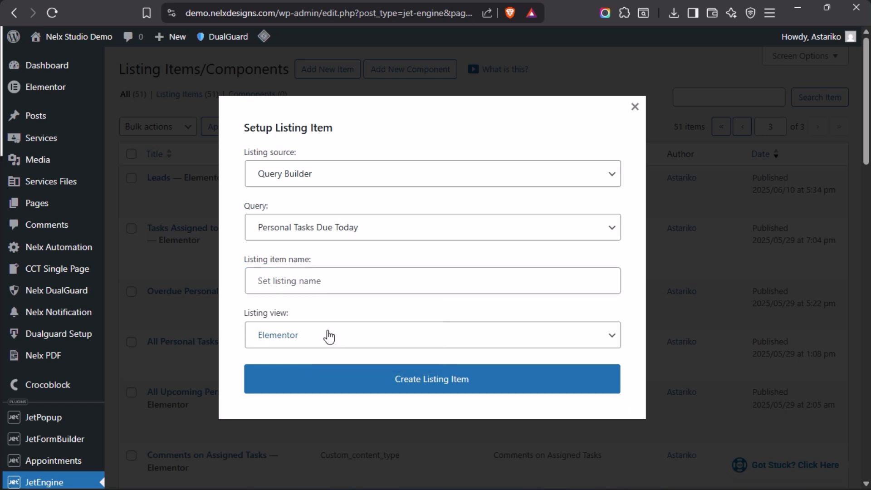
pyautogui.click(317, 338)
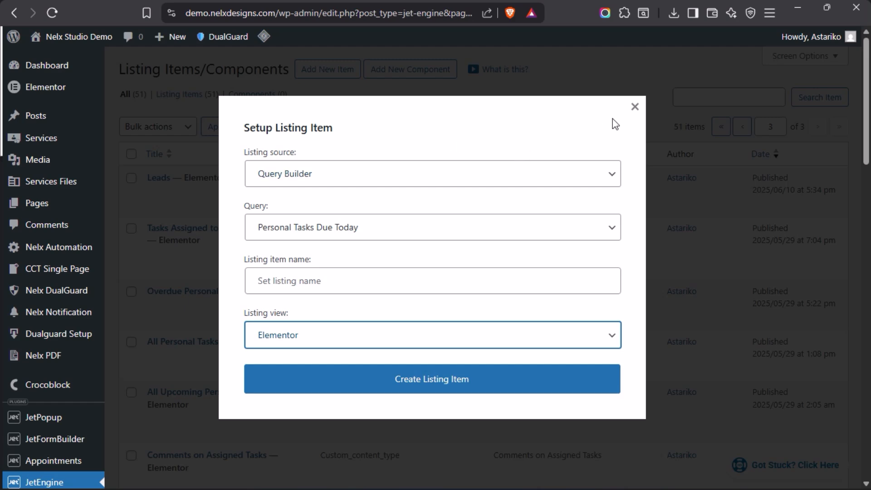
pyautogui.click(635, 109)
# Open the existing Personal Tasks Due Today listing for editing in Elementor
pyautogui.scroll(-12, 408, 309)
pyautogui.scroll(4, 410, 309)
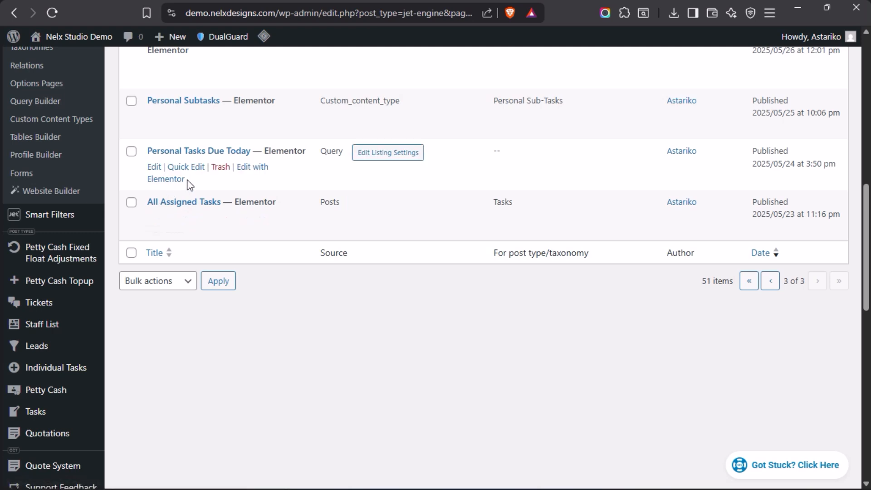
pyautogui.click(172, 186)
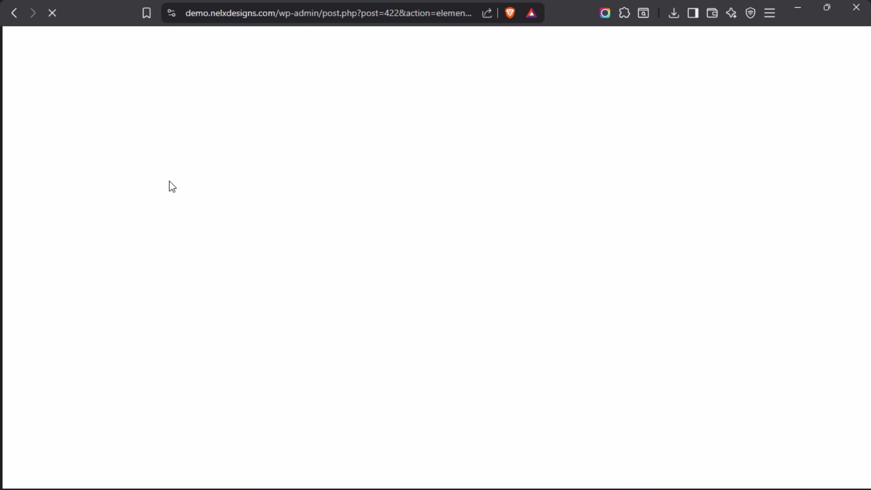
# Review the Author settings of the Personal Tasks Due Today query, including the dynamic value options for Author ID
pyautogui.moveTo(2, 245)
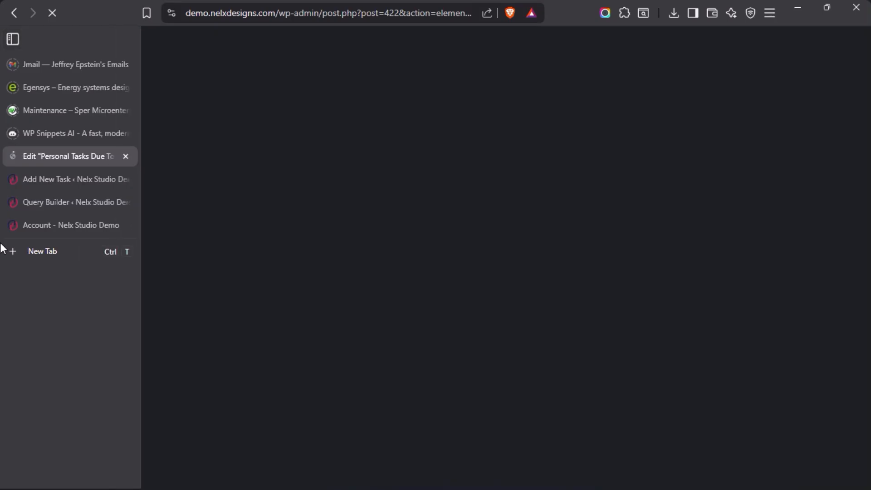
pyautogui.click(45, 202)
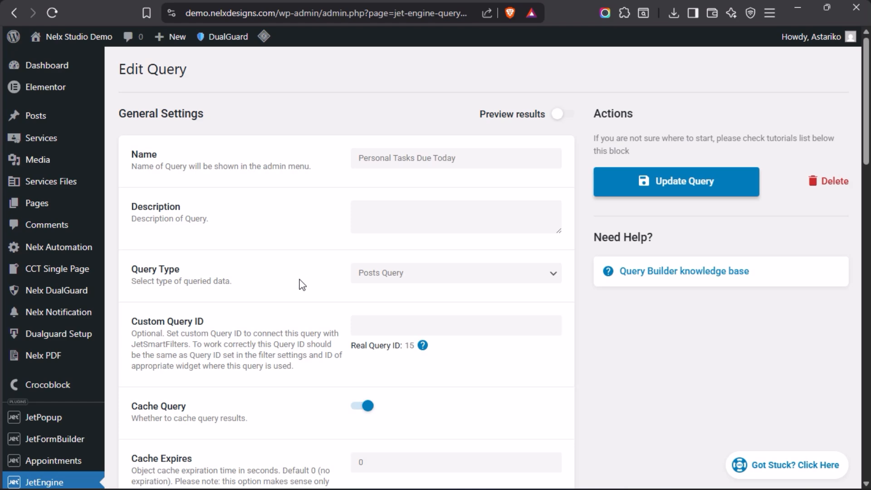
pyautogui.scroll(-2, 297, 285)
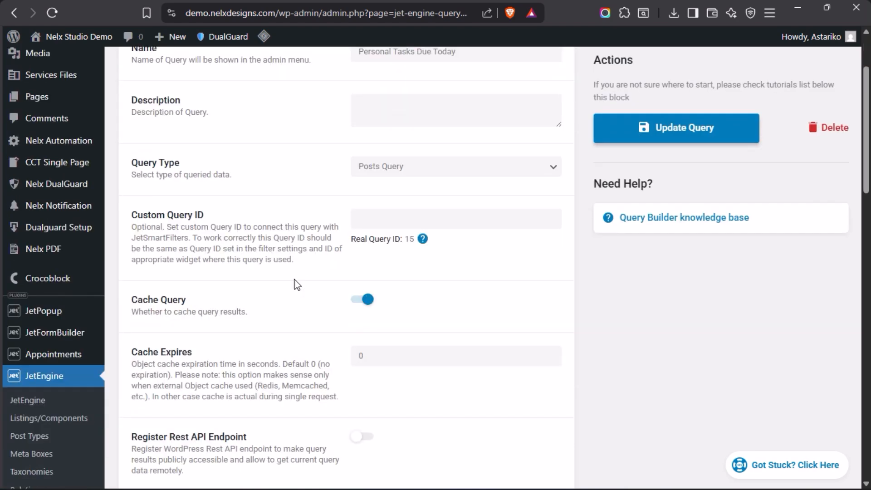
pyautogui.scroll(-4, 297, 285)
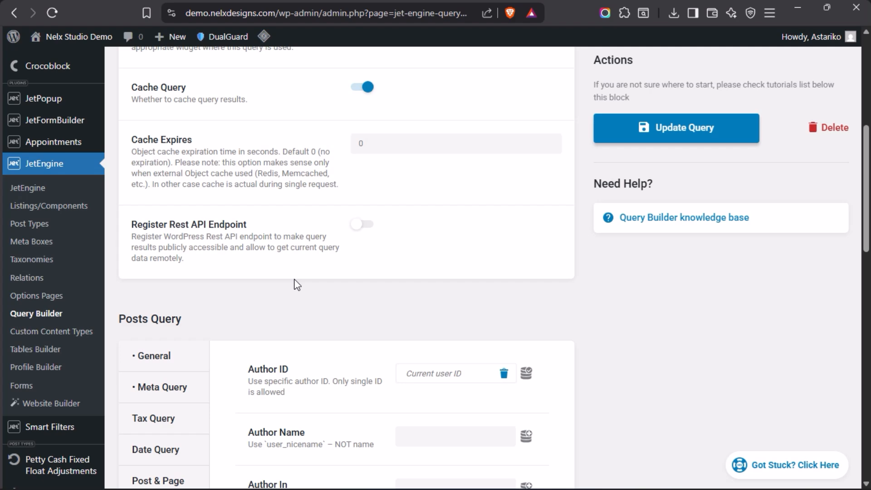
pyautogui.scroll(-4, 297, 285)
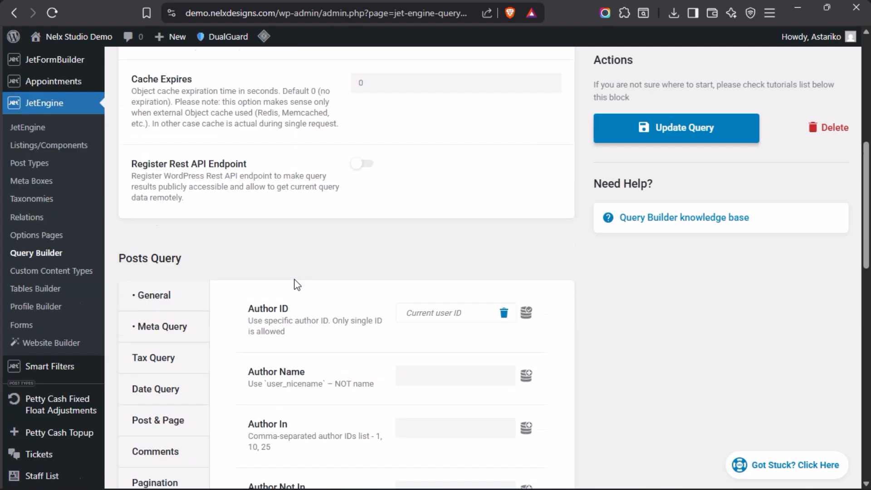
pyautogui.scroll(-2, 296, 285)
pyautogui.scroll(4, 295, 284)
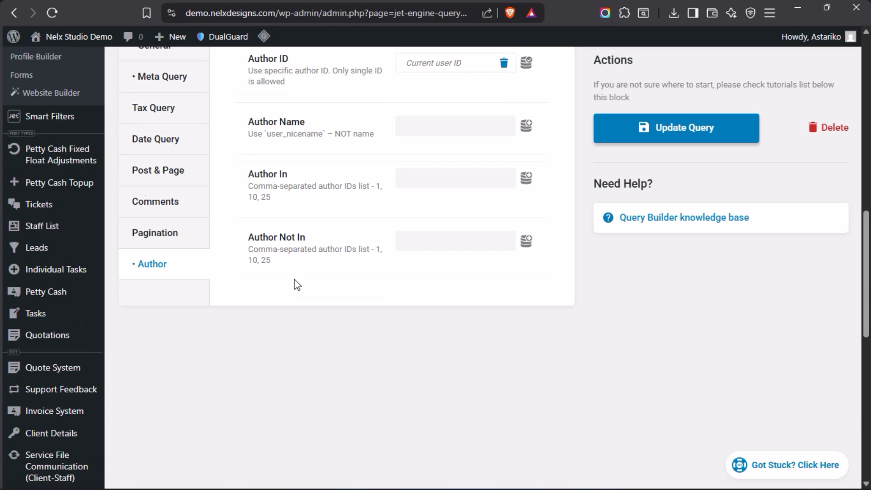
pyautogui.scroll(-2, 295, 279)
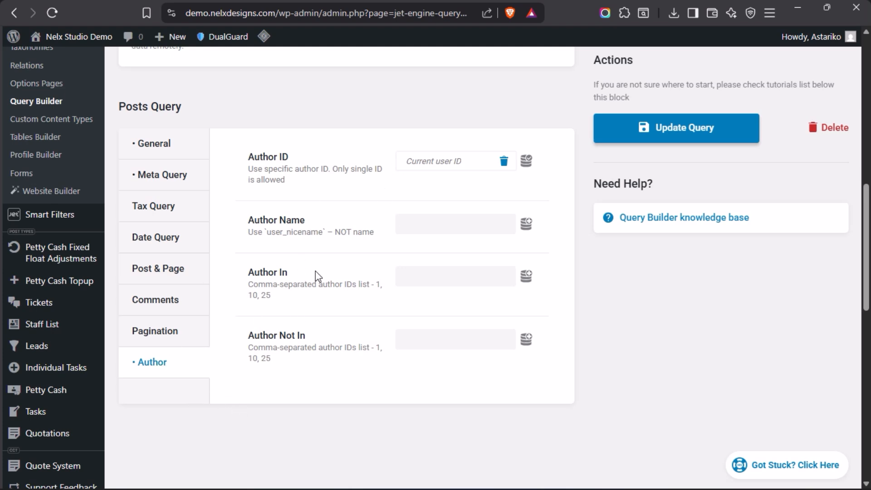
pyautogui.click(527, 161)
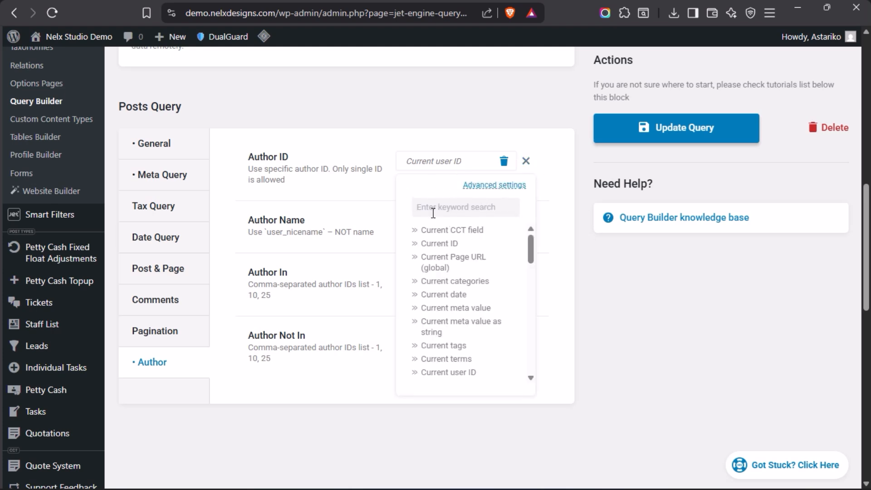
pyautogui.click(344, 206)
# Return to the Personal Tasks Due Today listing in Elementor and view its Listing Settings for the source and query
pyautogui.moveTo(3, 247)
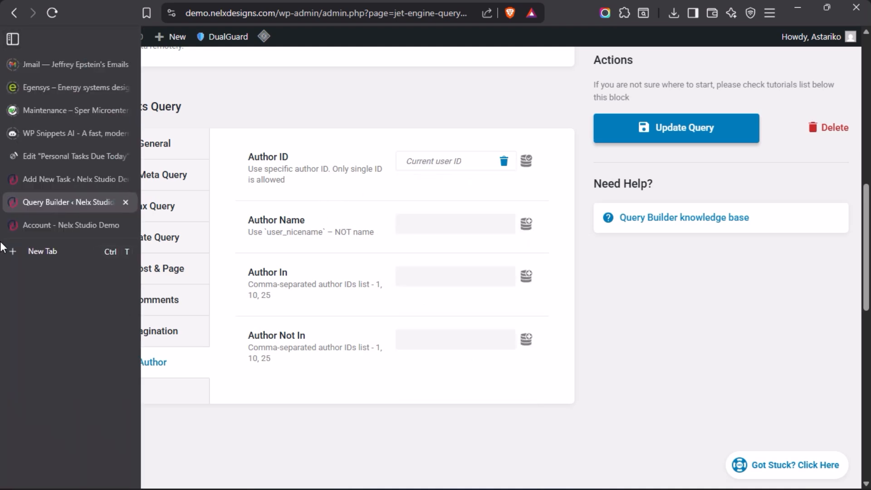
pyautogui.click(53, 156)
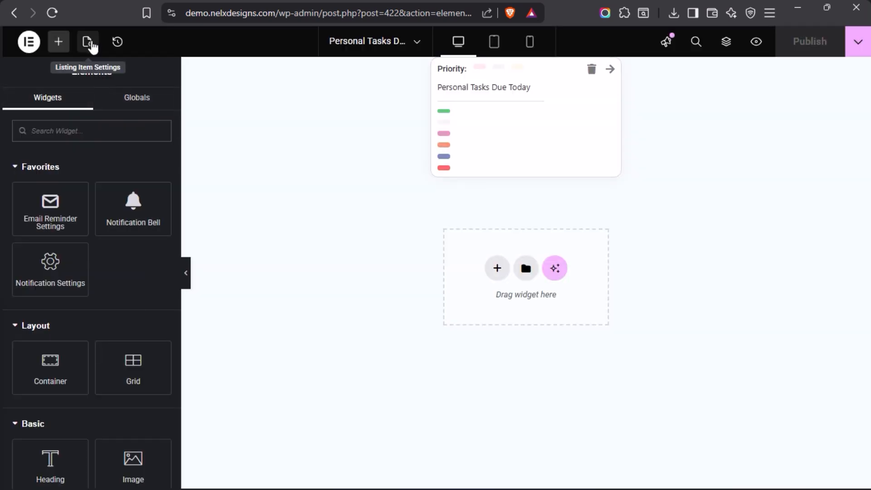
pyautogui.click(89, 43)
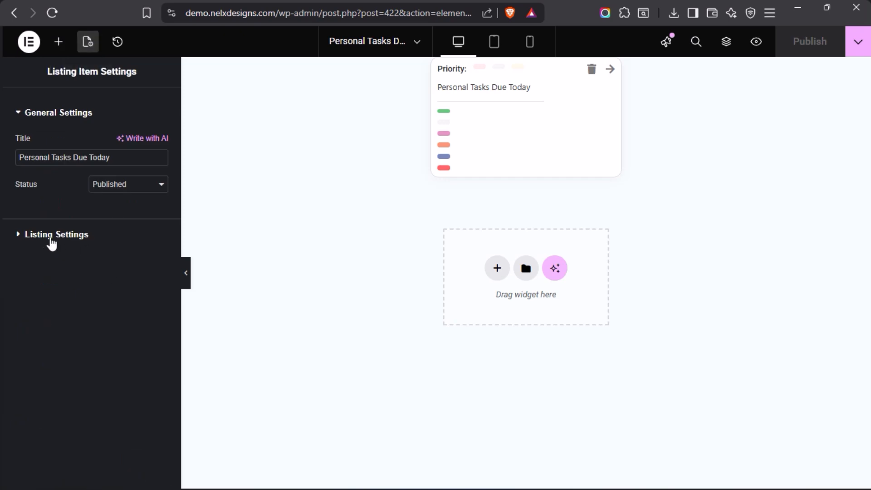
pyautogui.click(22, 235)
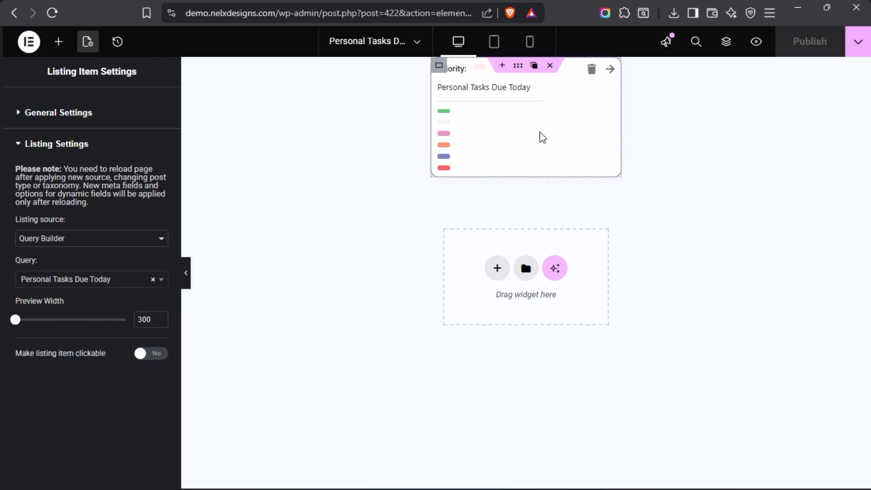
# On the account's Tasks page, view the Overdue tasks under My Tasks and return to the Today tasks
pyautogui.moveTo(2, 327)
pyautogui.click(43, 226)
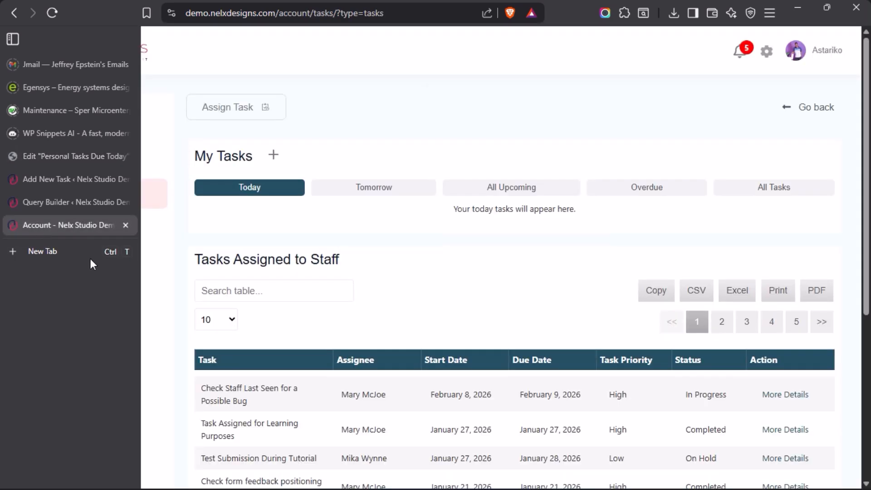
pyautogui.click(652, 189)
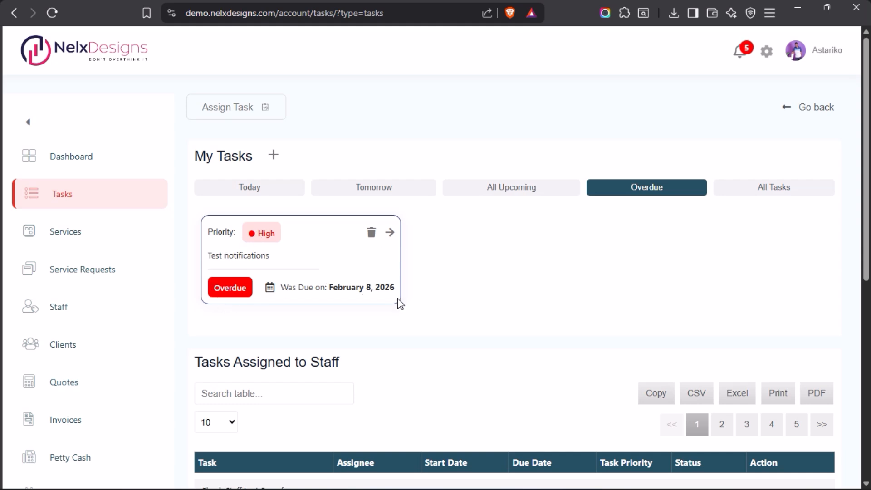
pyautogui.click(272, 191)
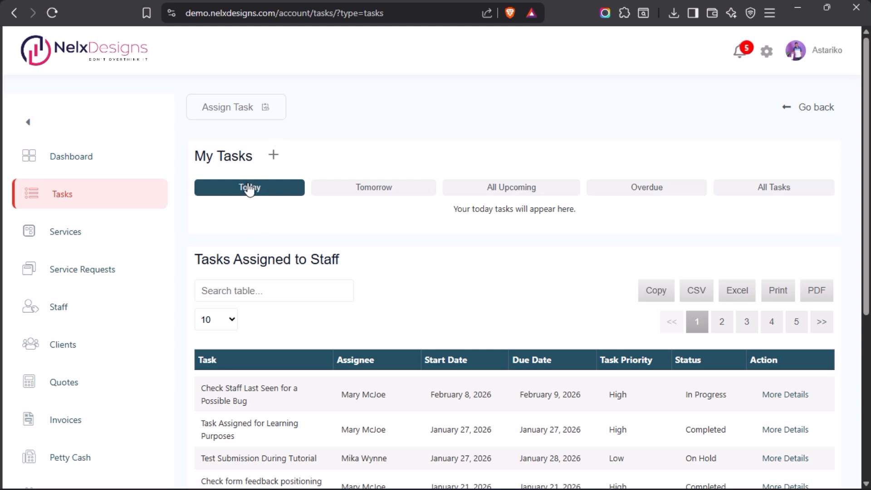
# Start a new personal task under My Tasks with the title "Test Today Task for Tutorial"
pyautogui.click(275, 157)
pyautogui.click(367, 111)
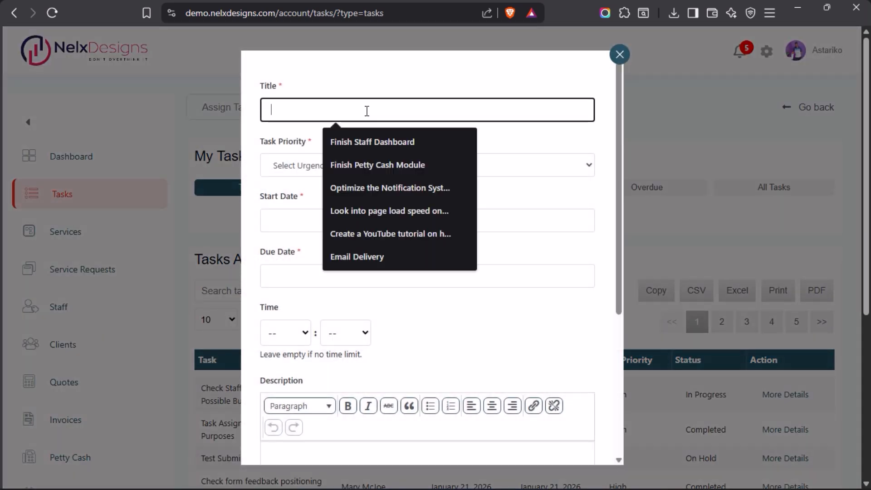
pyautogui.write('Text')
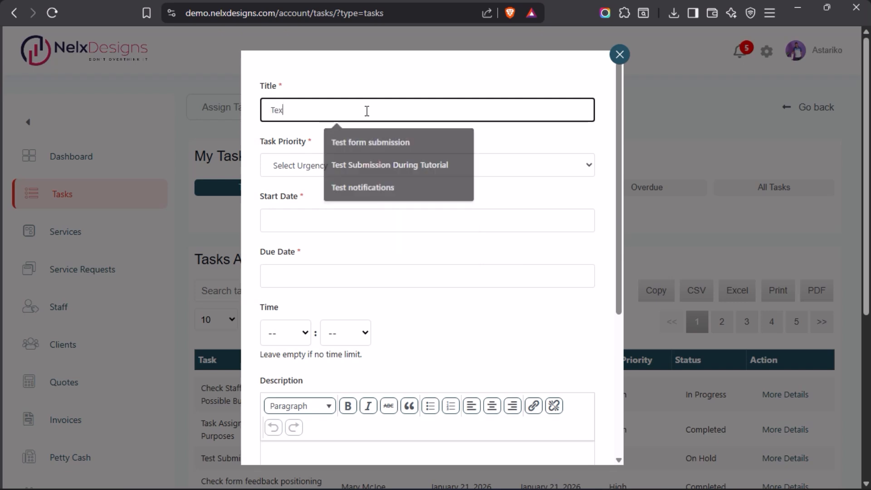
pyautogui.press('BackSpace')
pyautogui.press('BackSpace')
pyautogui.press('BackSpace')
pyautogui.press('BackSpace')
pyautogui.write('st task')
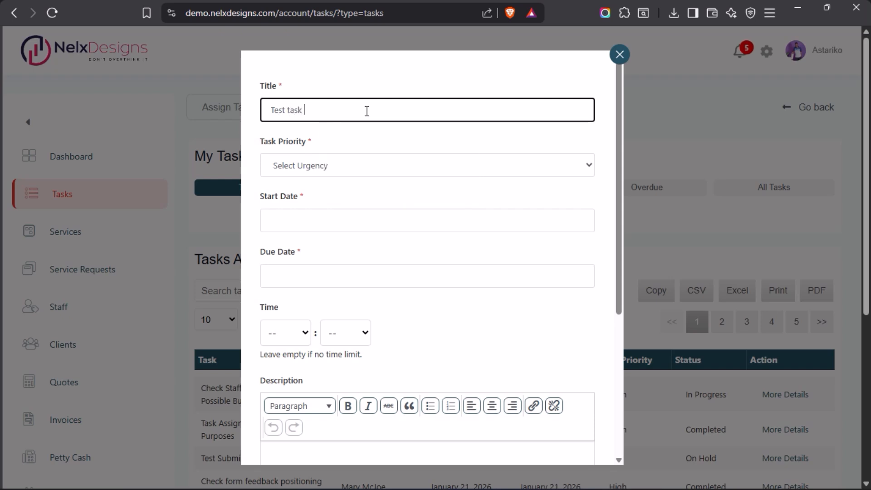
pyautogui.press('BackSpace')
pyautogui.press('Left')
pyautogui.press('Left')
pyautogui.press('Left')
pyautogui.write('Today')
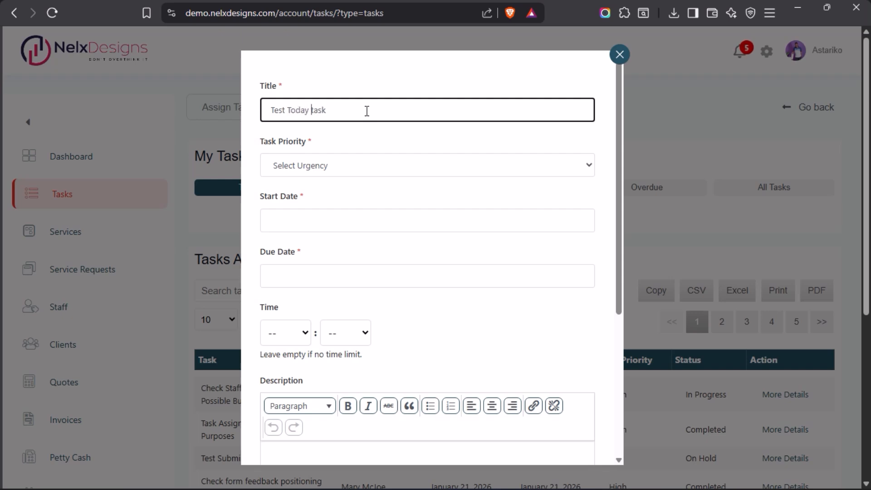
pyautogui.press('Right')
pyautogui.press('Right')
pyautogui.write('Task for Tutorial')
# Set the task priority to Low and both the start date and due date to February 9, 2026
pyautogui.click(362, 166)
pyautogui.click(364, 219)
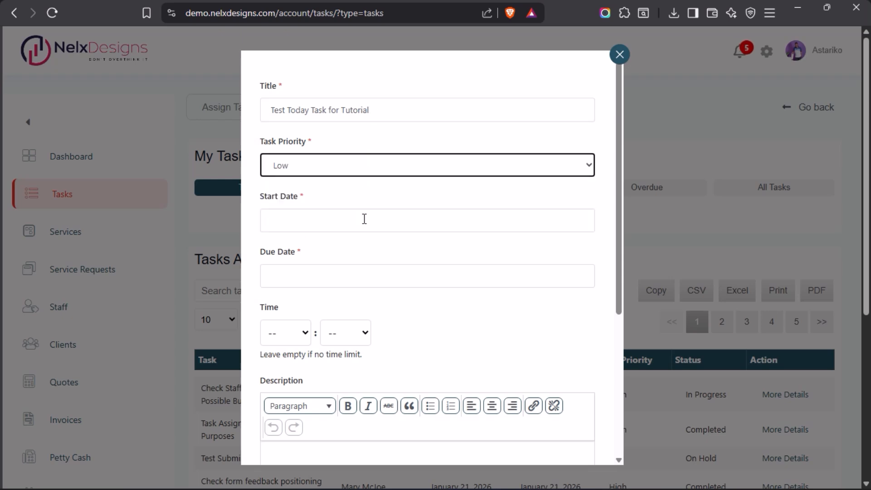
pyautogui.click(364, 219)
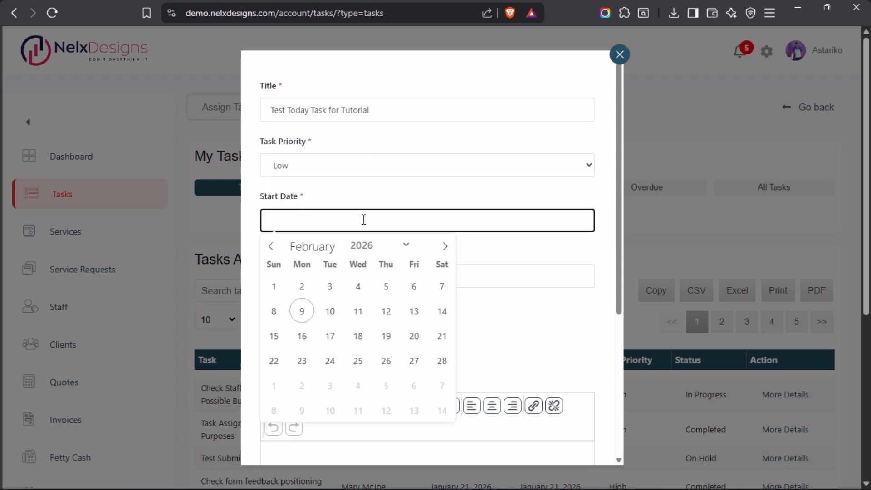
pyautogui.click(302, 310)
pyautogui.click(388, 278)
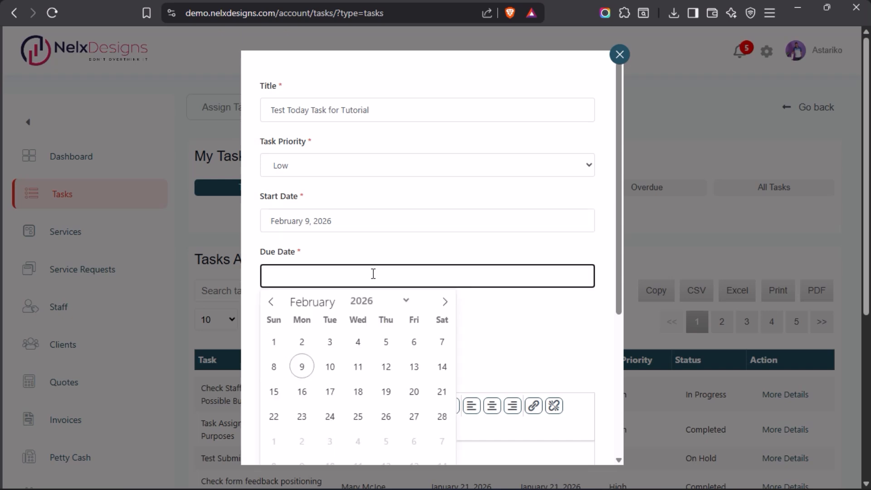
pyautogui.click(302, 367)
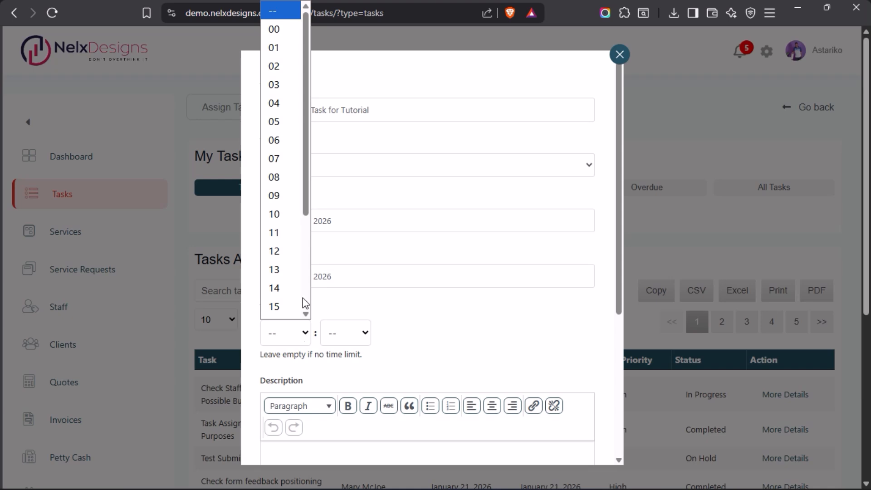
# Set the task's time to 20:00
pyautogui.scroll(-3, 282, 213)
pyautogui.click(274, 257)
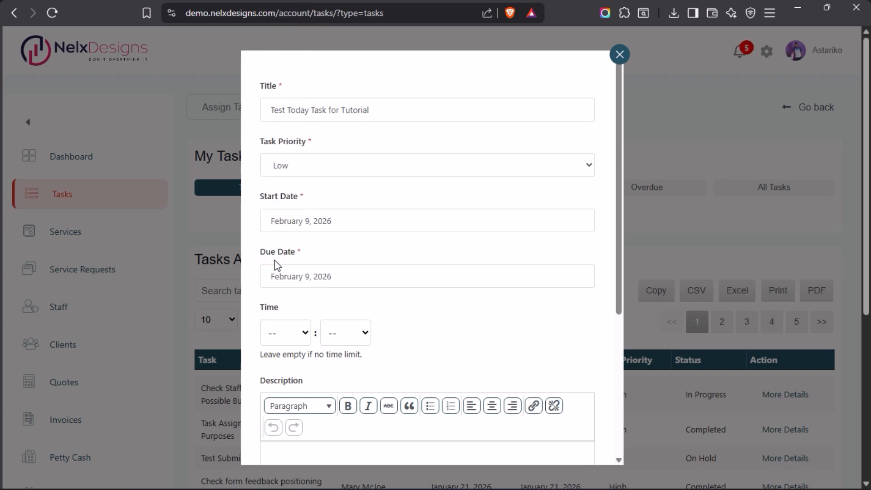
pyautogui.click(364, 337)
pyautogui.scroll(-1, 352, 197)
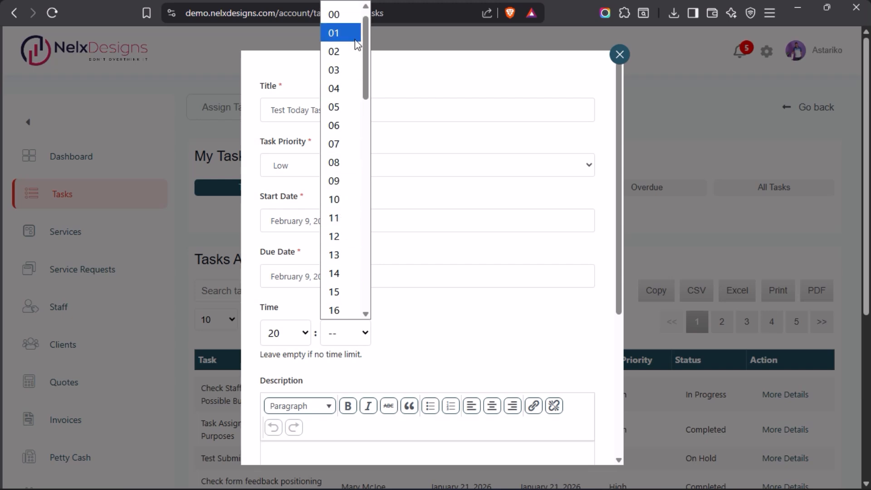
pyautogui.click(339, 14)
# Enter the description "This is a test task . . ." and create the task
pyautogui.scroll(-5, 400, 303)
pyautogui.click(353, 264)
pyautogui.write('This is ')
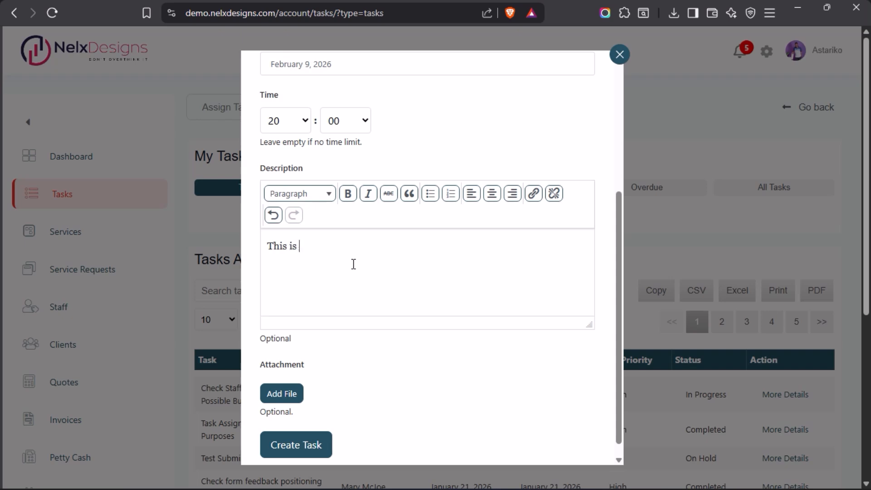
pyautogui.write('a test task . . .')
pyautogui.scroll(-1, 437, 362)
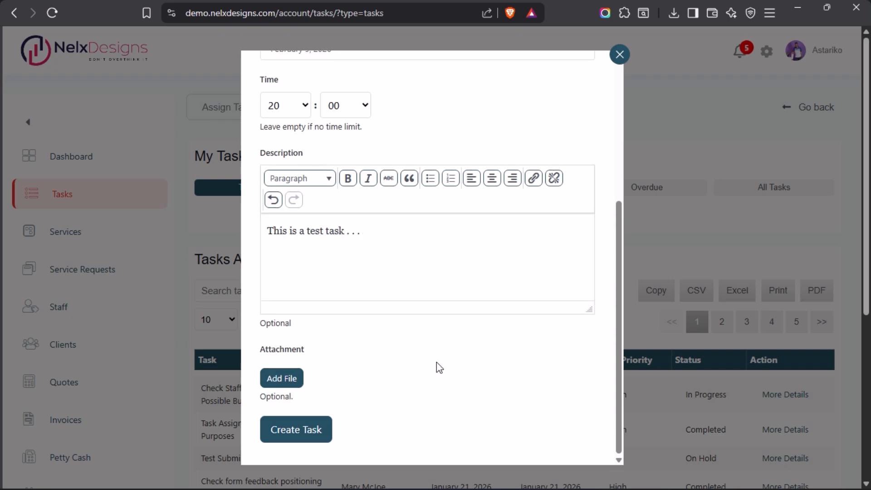
pyautogui.click(290, 430)
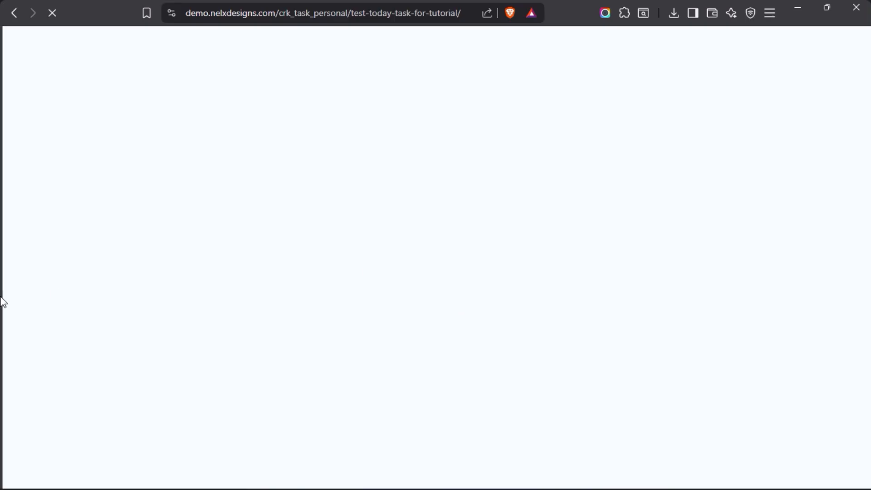
# Check the details page of the new Test Today Task for Tutorial and go back to the task overview
pyautogui.moveTo(2, 284)
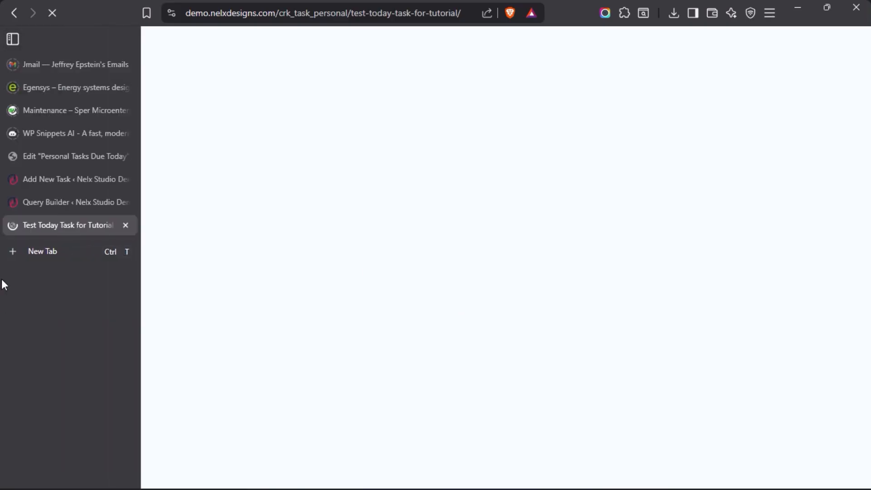
pyautogui.click(39, 157)
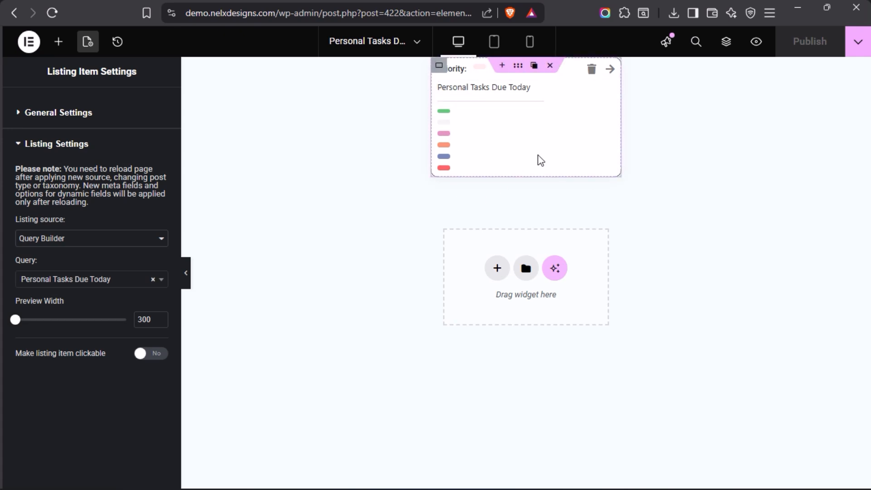
pyautogui.moveTo(1, 272)
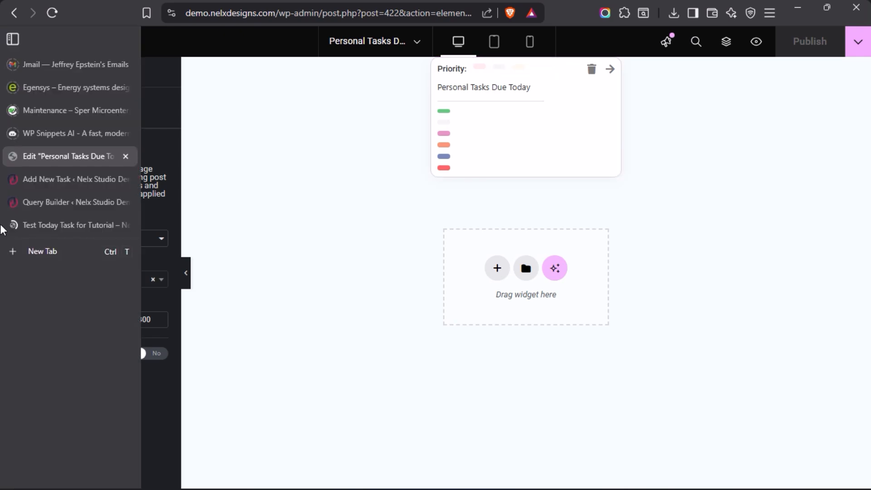
pyautogui.click(53, 225)
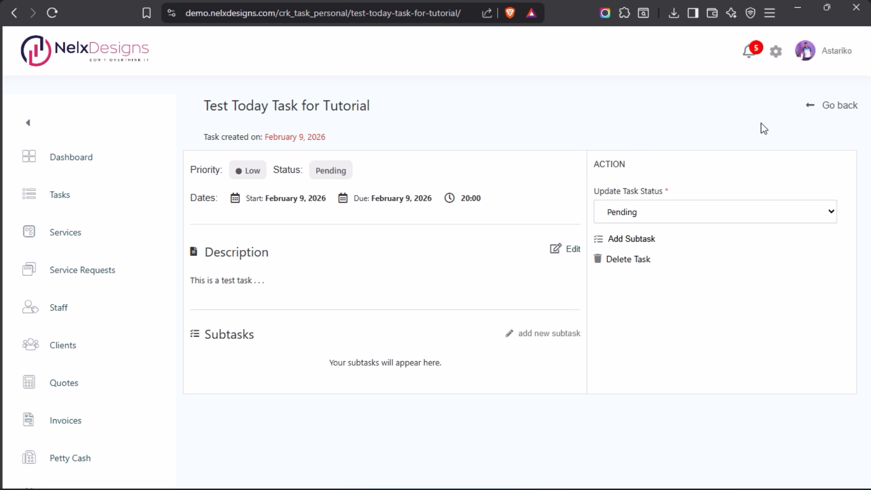
pyautogui.click(829, 110)
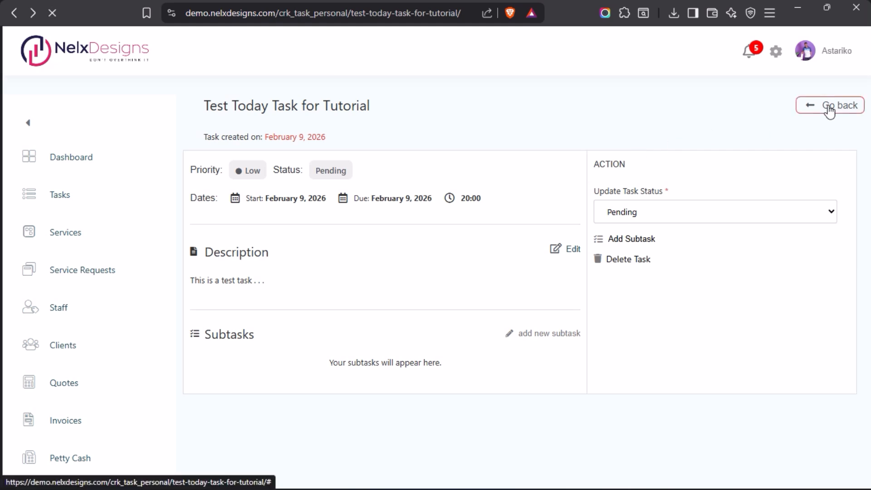
pyautogui.moveTo(2, 240)
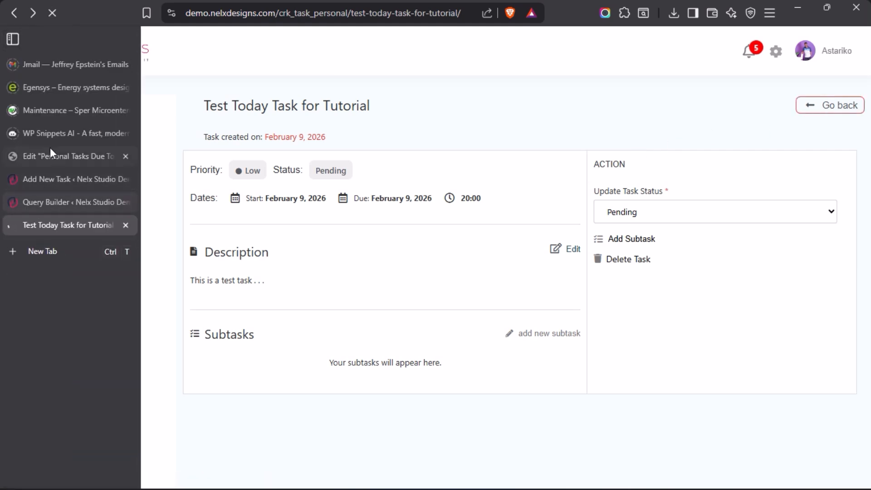
# Switch to the Elementor editor of the Personal Tasks Due Today listing item and clear its preview width
pyautogui.click(52, 156)
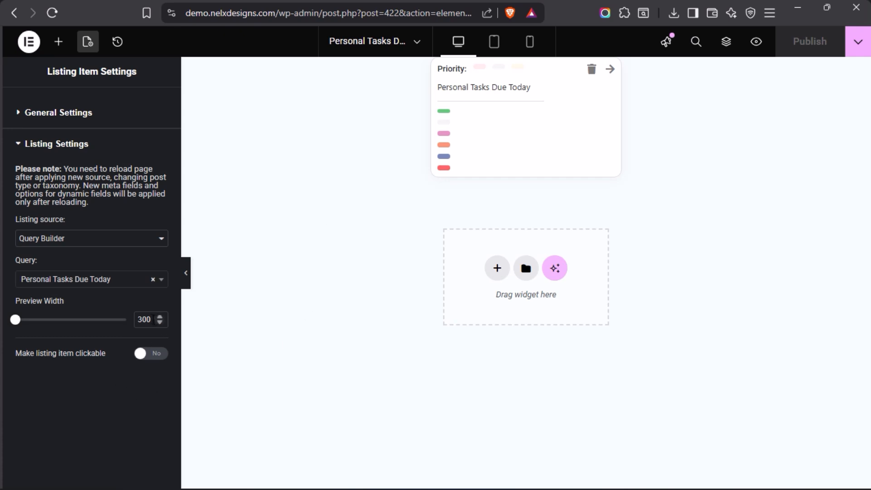
pyautogui.moveTo(153, 319); pyautogui.dragTo(126, 325)
pyautogui.press('BackSpace')
pyautogui.click(83, 338)
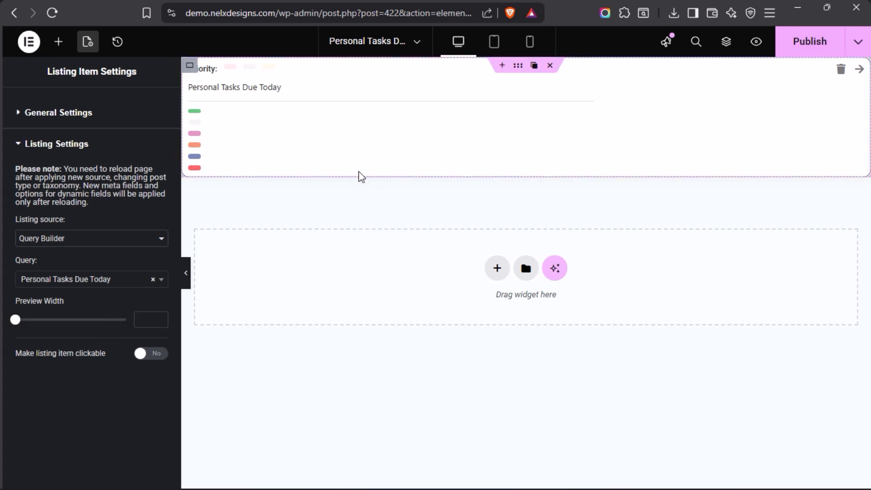
# Open the Priority heading's content settings, followed by those of the first Dynamic Terms badge beside it
pyautogui.moveTo(210, 76)
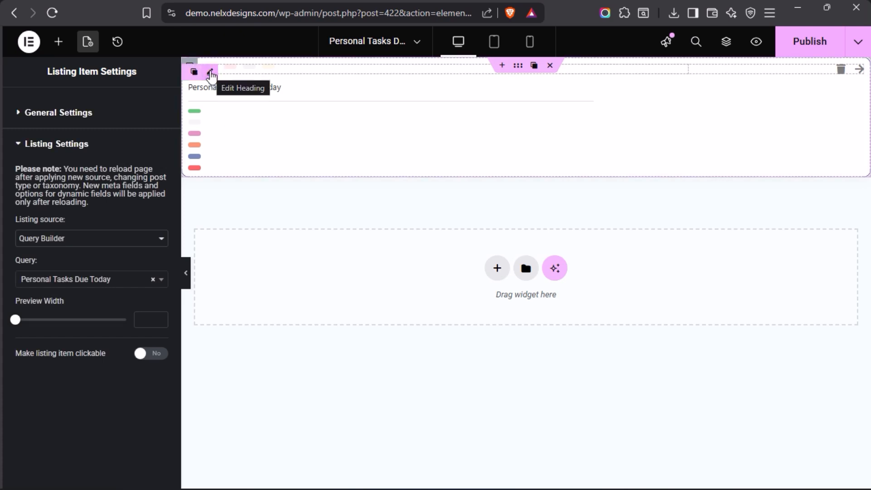
pyautogui.click(210, 73)
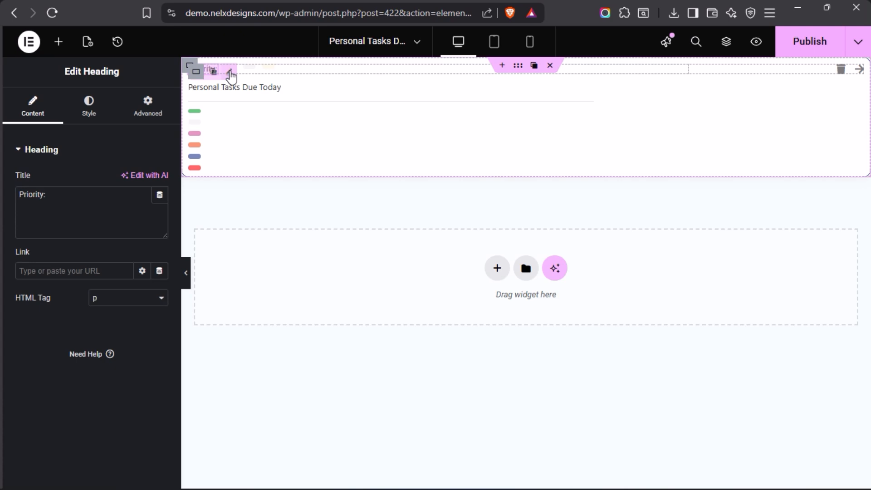
pyautogui.click(230, 74)
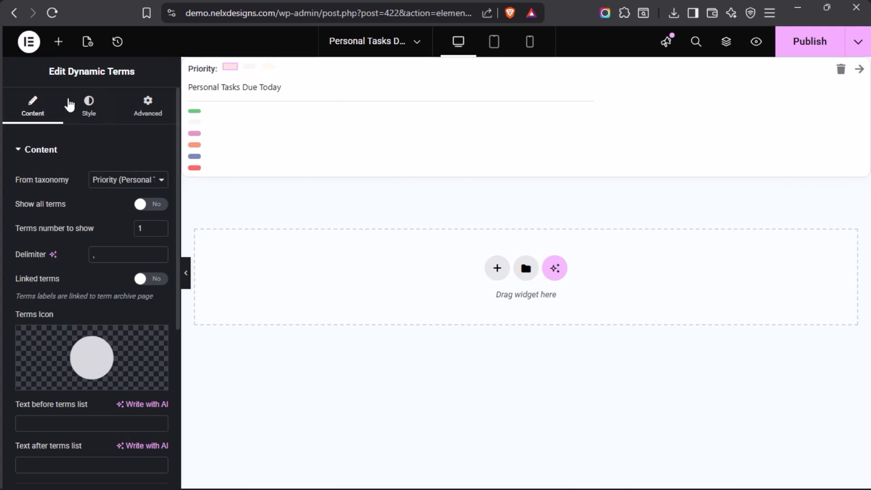
# Search the widget library for "dyna" to find the dynamic widgets
pyautogui.click(64, 53)
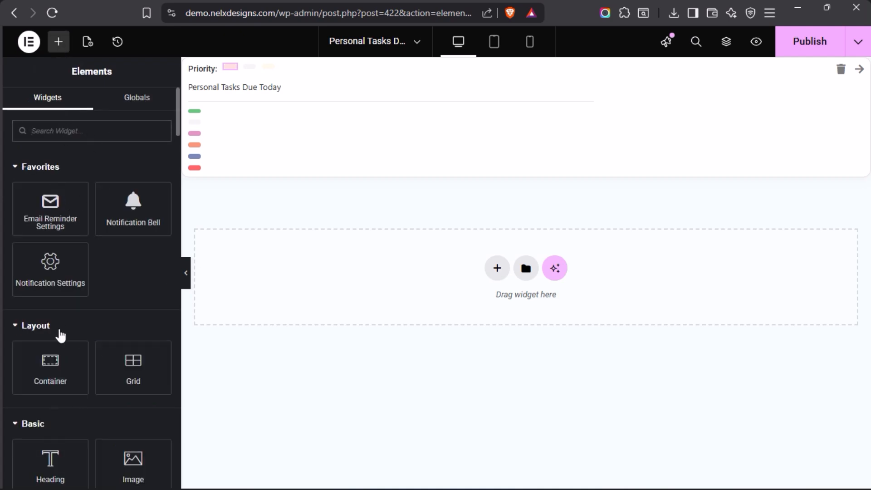
pyautogui.click(83, 128)
pyautogui.write('dyna')
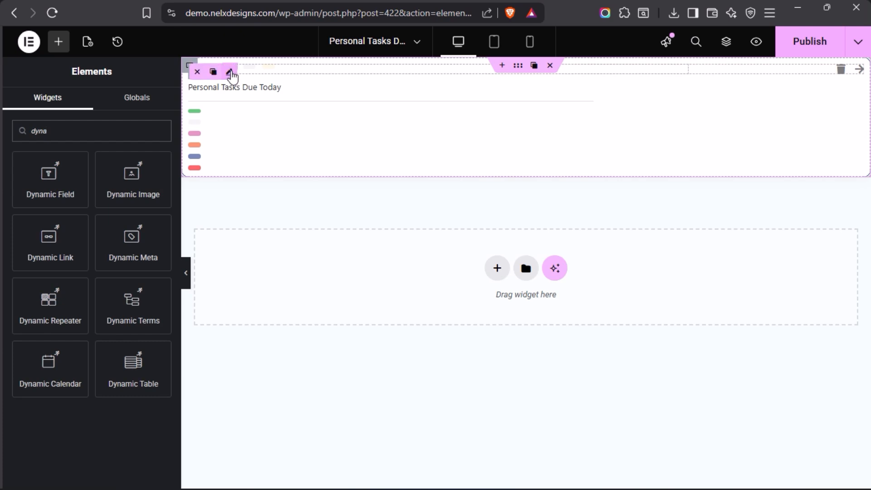
# Examine the first priority badge's Dynamic Terms settings, including its source taxonomy choices, content options and style sections
pyautogui.click(230, 73)
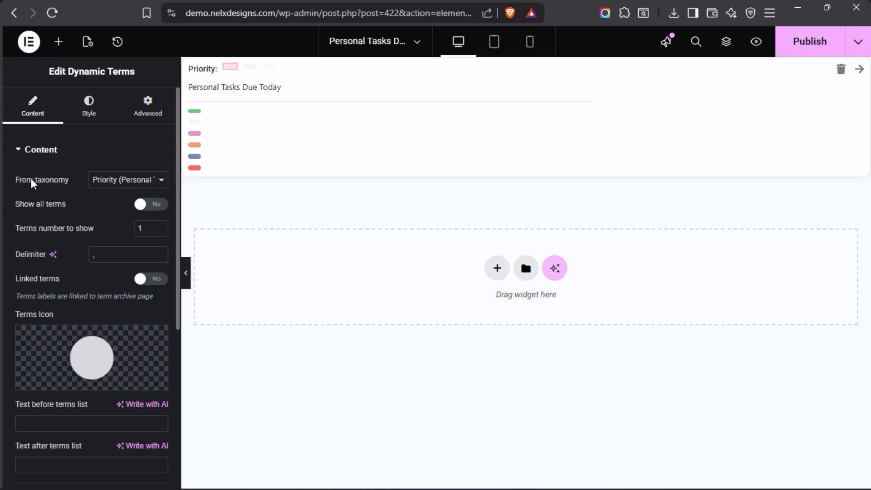
pyautogui.click(162, 181)
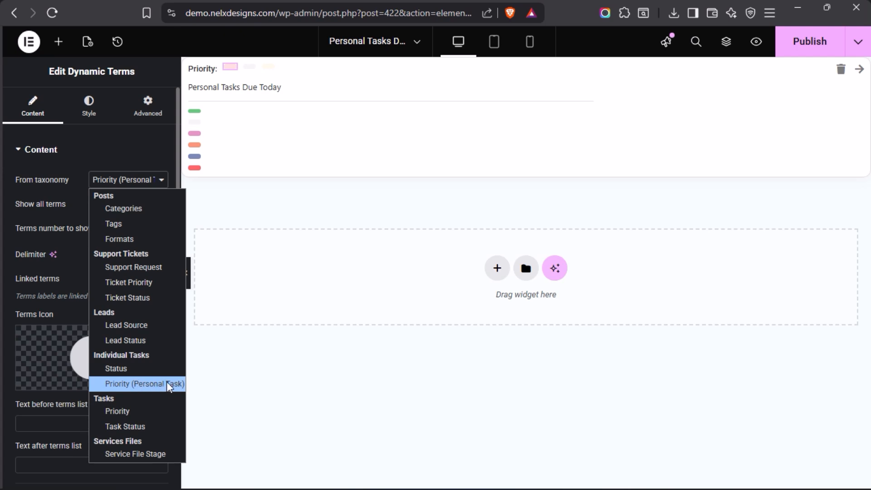
pyautogui.click(66, 202)
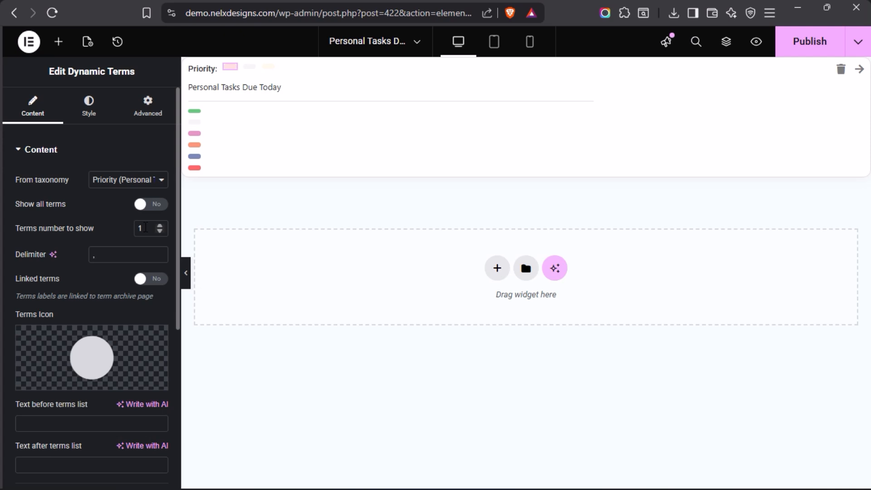
pyautogui.scroll(-2, 41, 259)
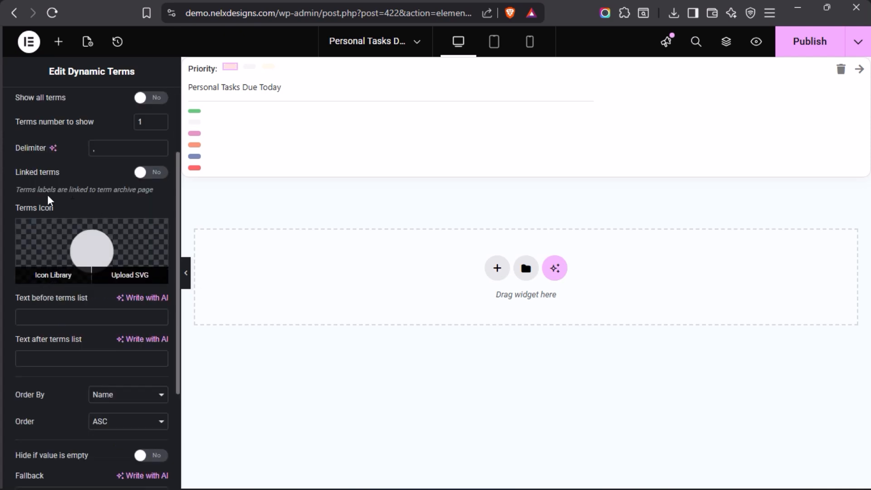
pyautogui.scroll(-2, 53, 299)
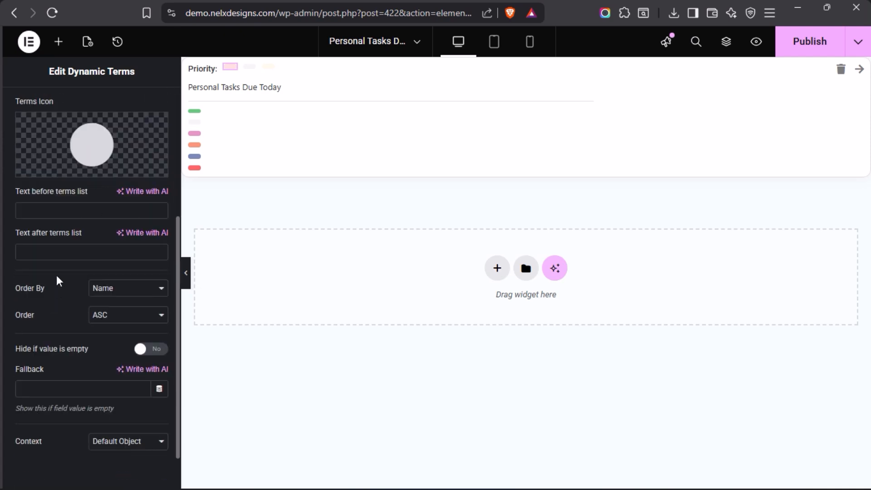
pyautogui.scroll(-1, 45, 318)
pyautogui.scroll(5, 43, 336)
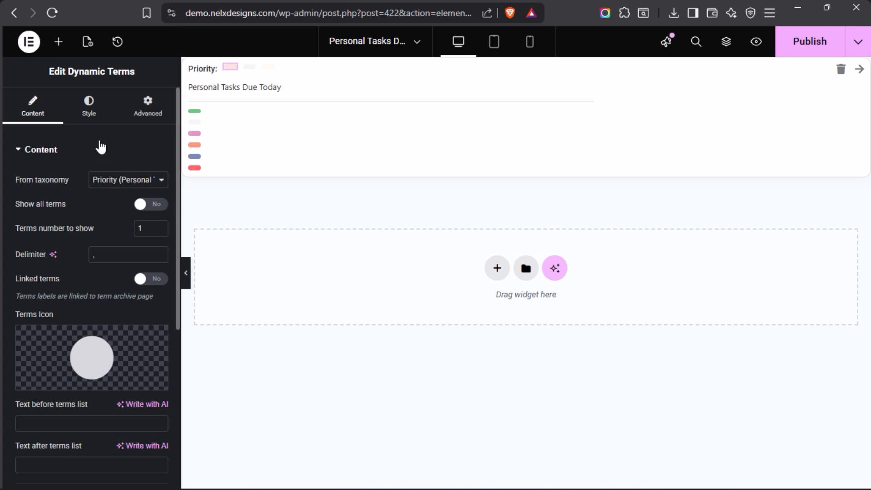
pyautogui.click(89, 113)
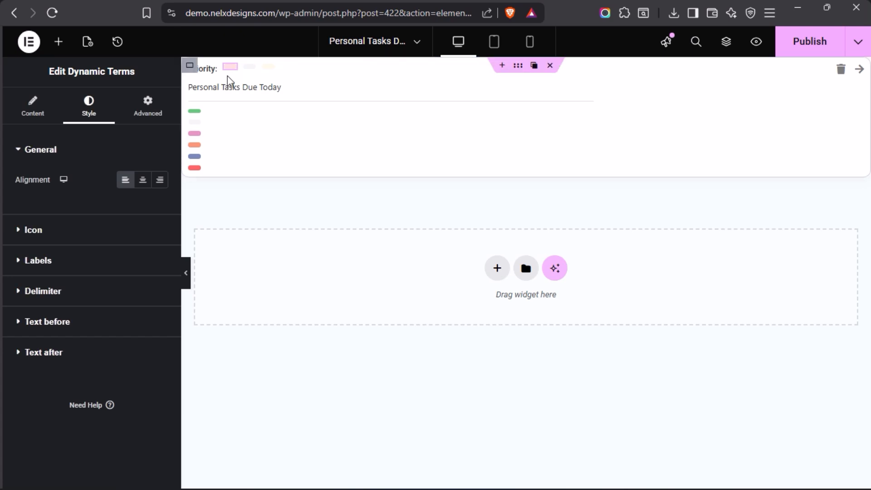
# Examine the second priority badge's Dynamic Terms settings, covering the taxonomy choices, terms icon, ordering and style sections
pyautogui.moveTo(232, 73)
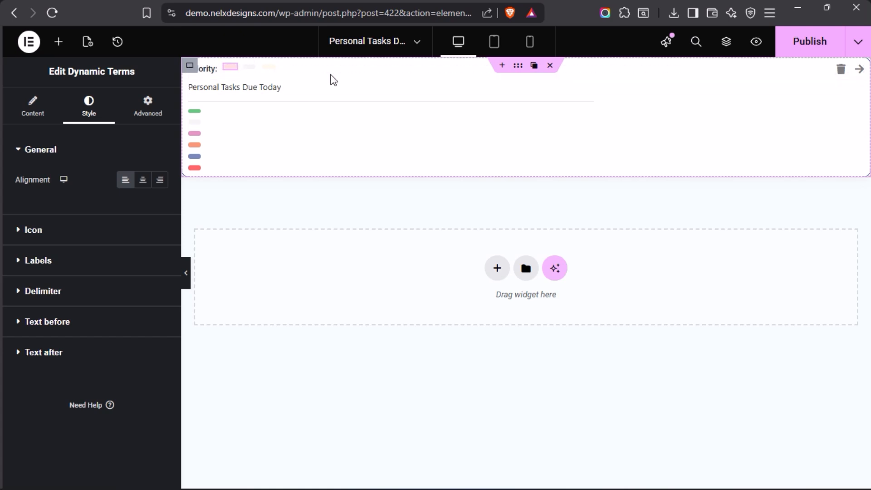
pyautogui.click(250, 72)
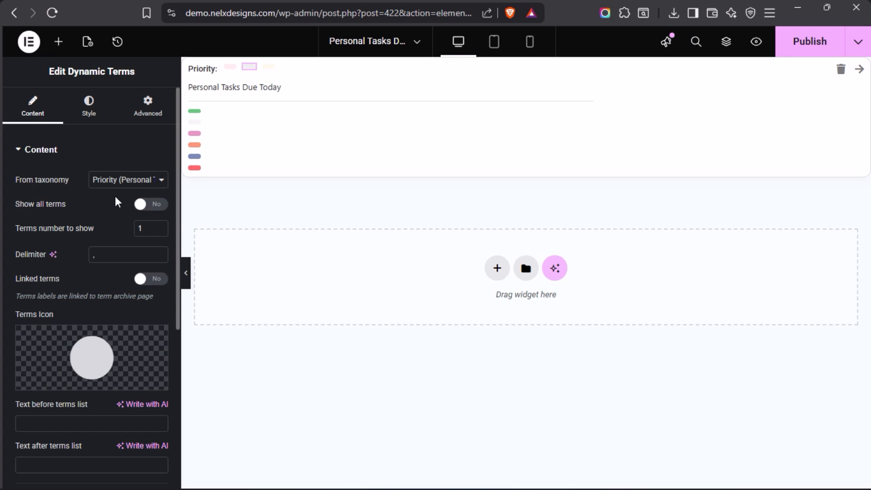
pyautogui.click(161, 181)
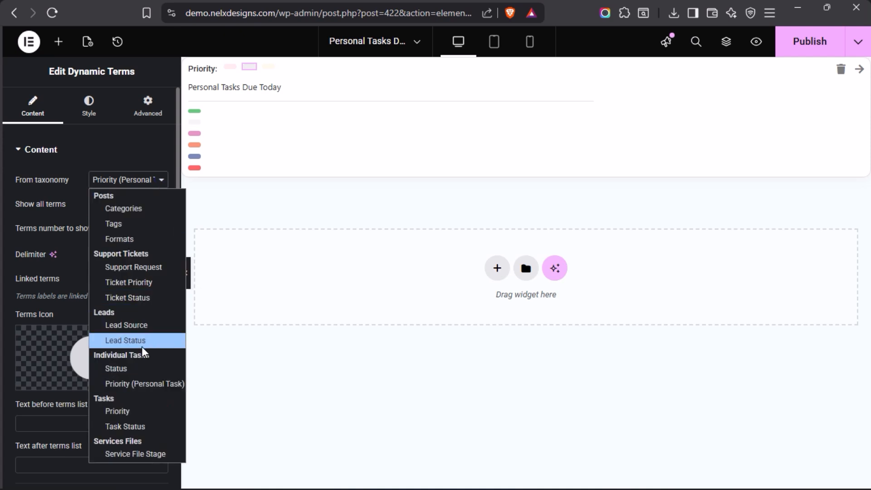
pyautogui.click(60, 197)
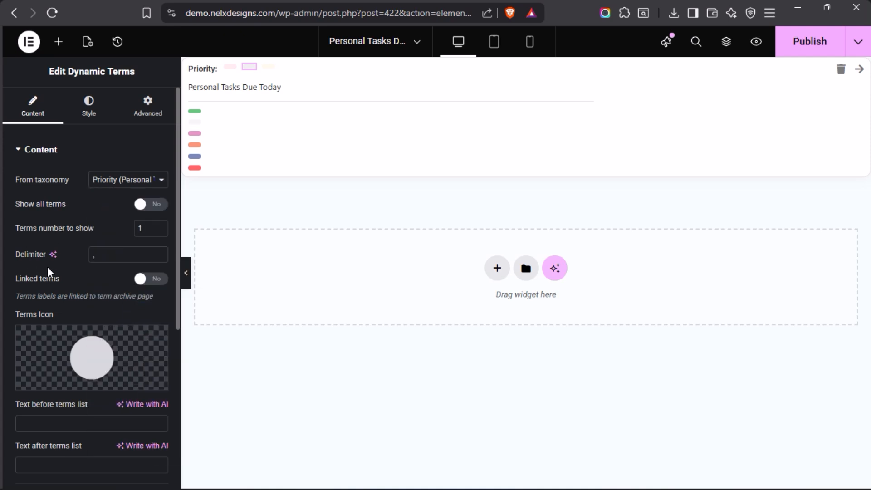
pyautogui.scroll(-6, 48, 270)
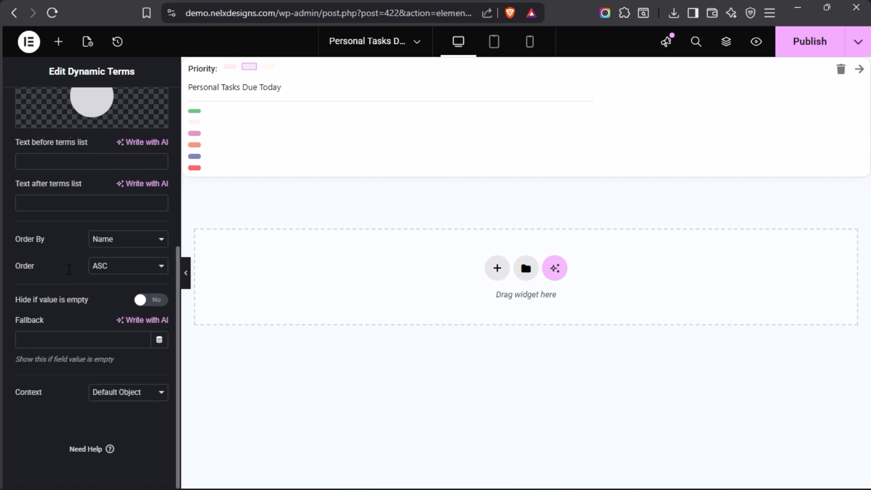
pyautogui.scroll(6, 68, 272)
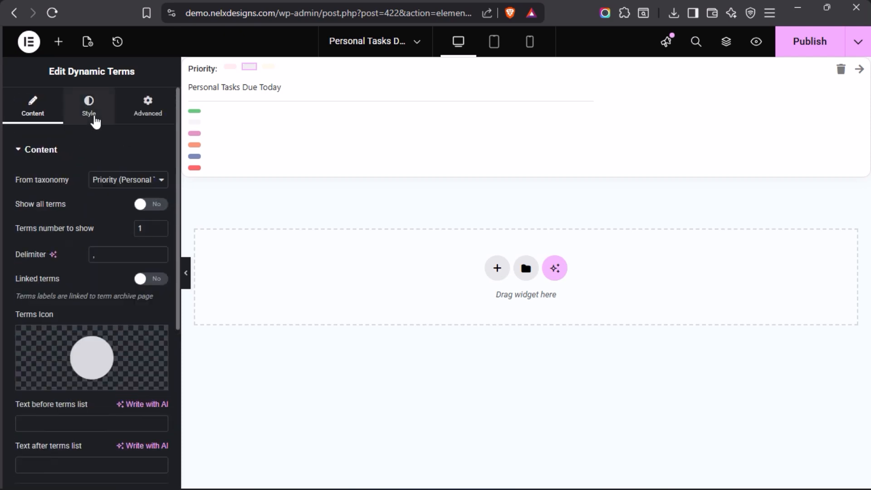
pyautogui.click(93, 120)
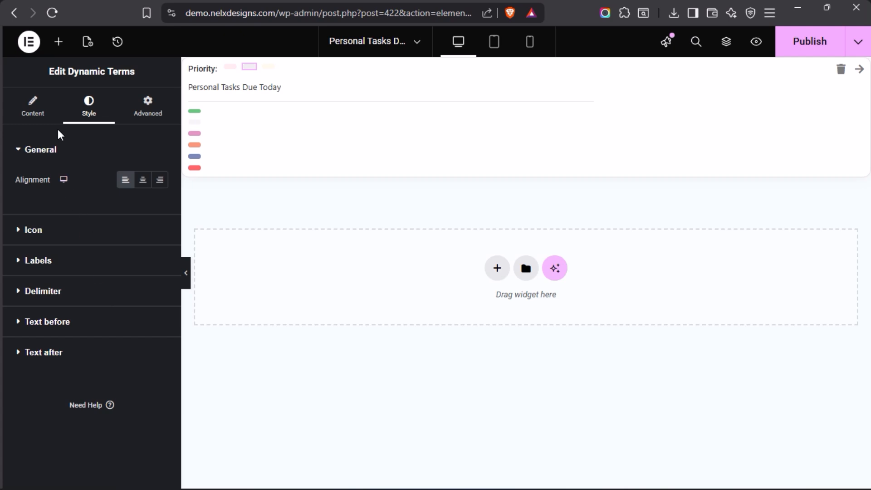
pyautogui.click(46, 116)
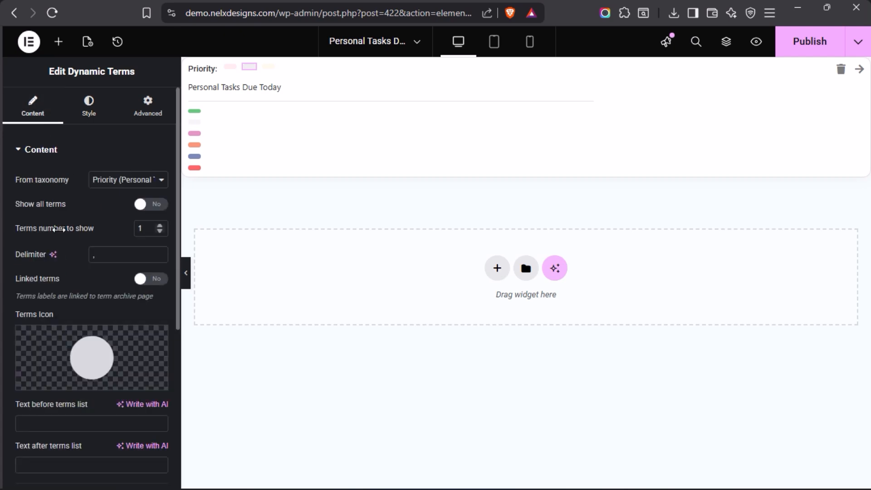
pyautogui.scroll(-5, 59, 232)
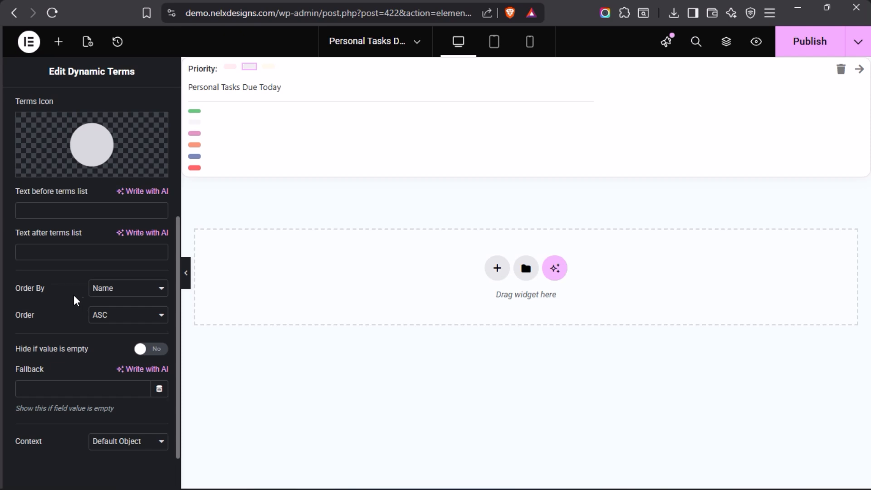
pyautogui.scroll(-1, 73, 295)
pyautogui.scroll(5, 56, 295)
pyautogui.scroll(1, 59, 303)
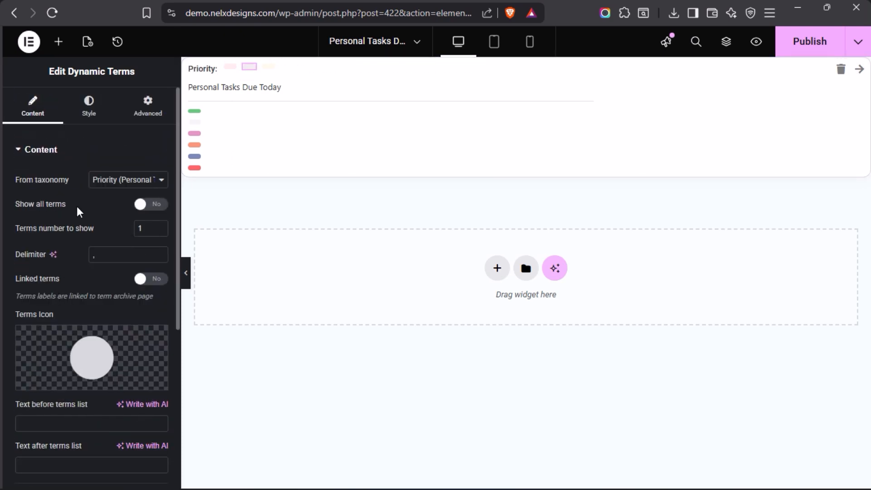
pyautogui.scroll(-2, 45, 317)
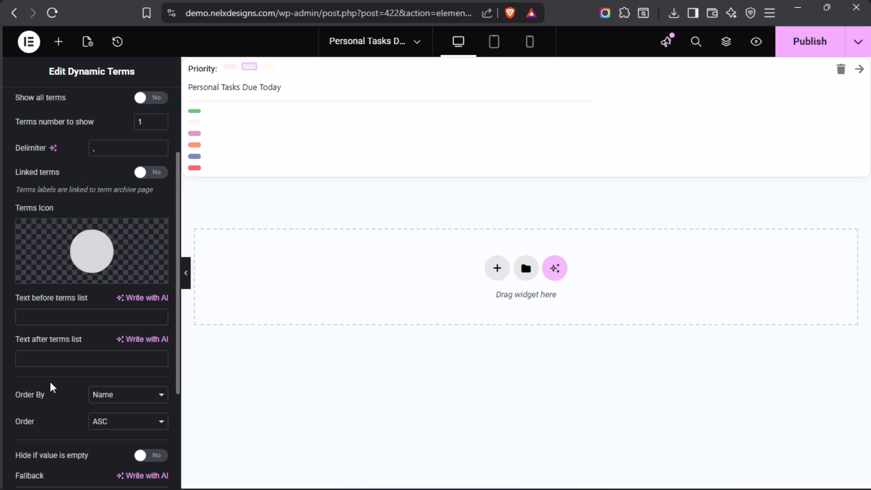
# Check today's task card on the account Tasks page, and return to the second badge's empty-value and fallback options in the listing editor
pyautogui.moveTo(0, 341)
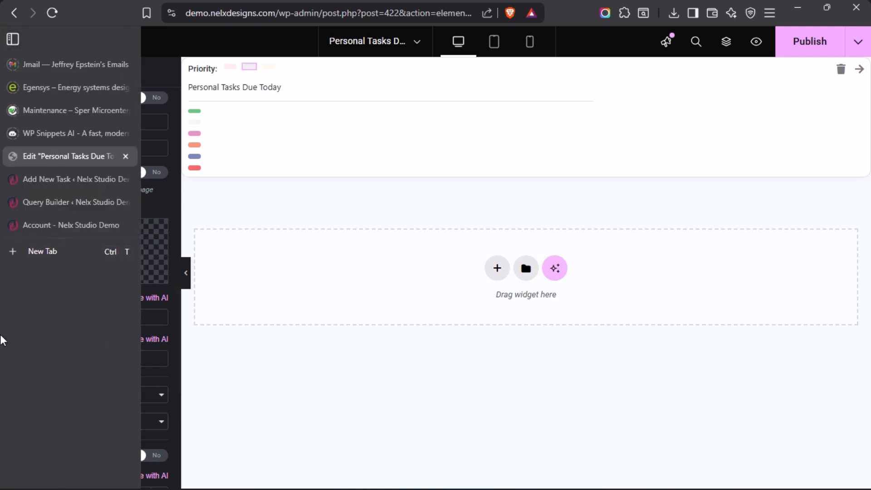
pyautogui.click(42, 227)
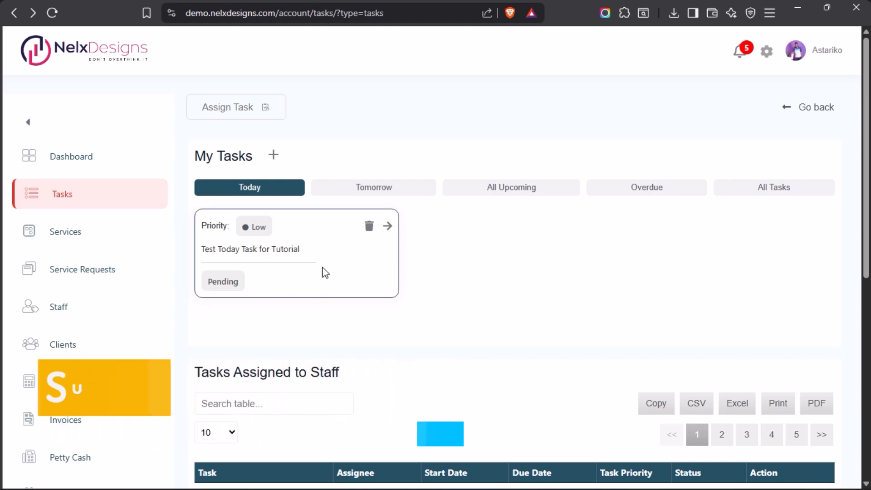
pyautogui.moveTo(3, 251)
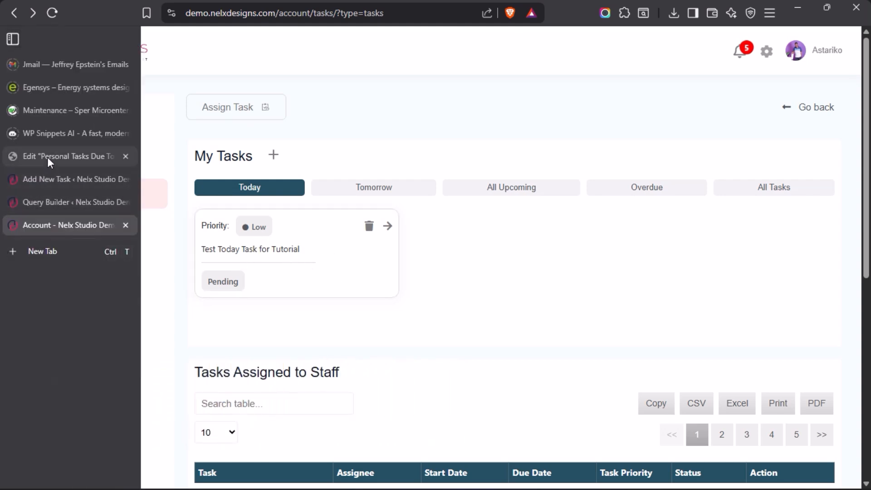
pyautogui.click(48, 156)
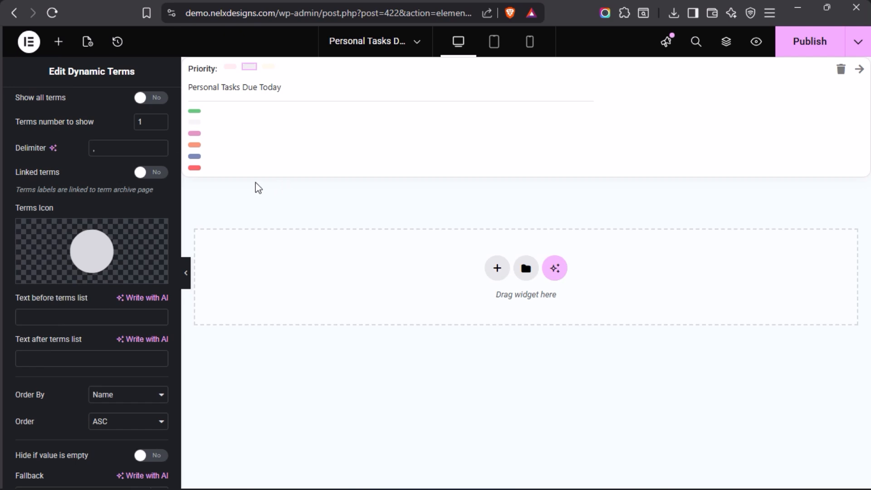
pyautogui.scroll(-5, 69, 348)
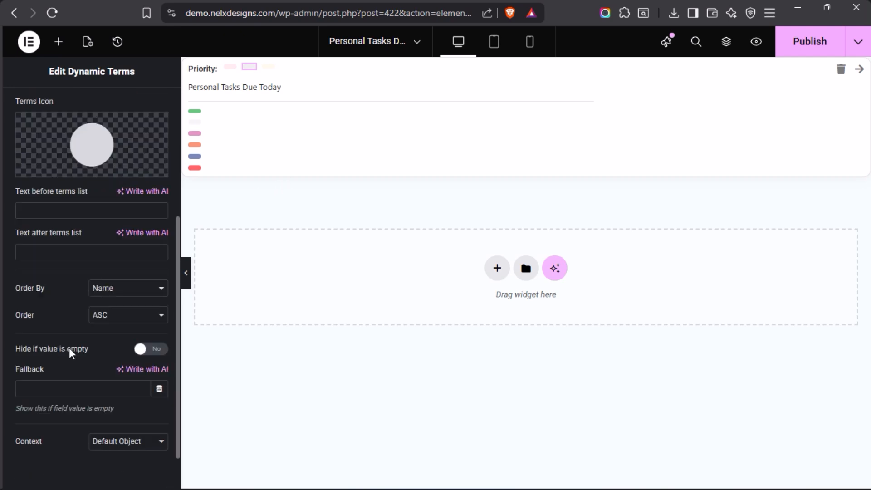
pyautogui.scroll(10, 84, 185)
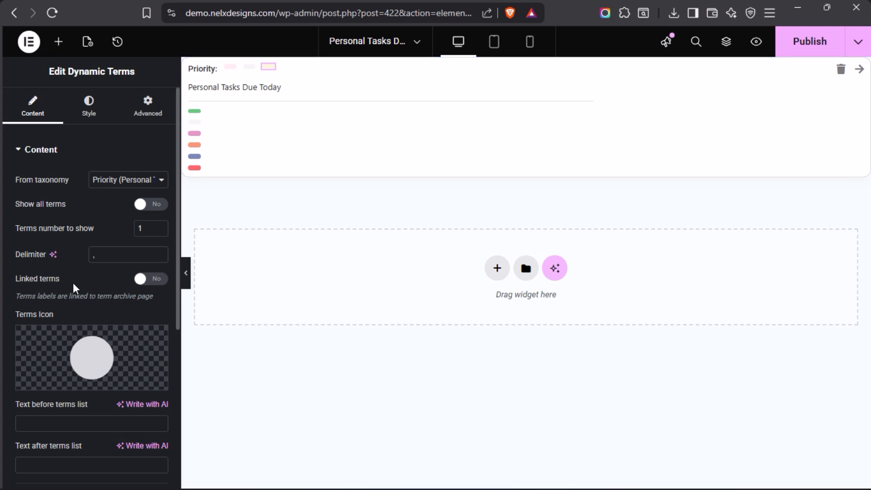
# Examine the third priority badge's Dynamic Terms content settings and open its style settings
pyautogui.scroll(-5, 58, 282)
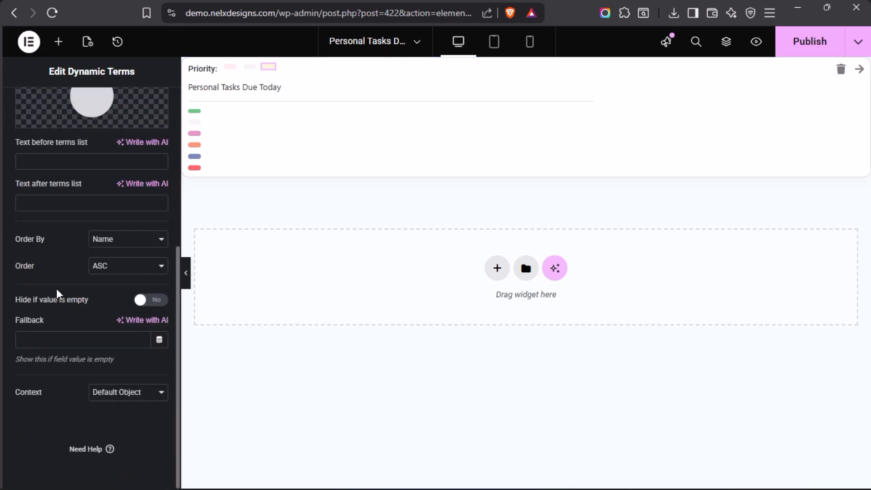
pyautogui.scroll(5, 56, 288)
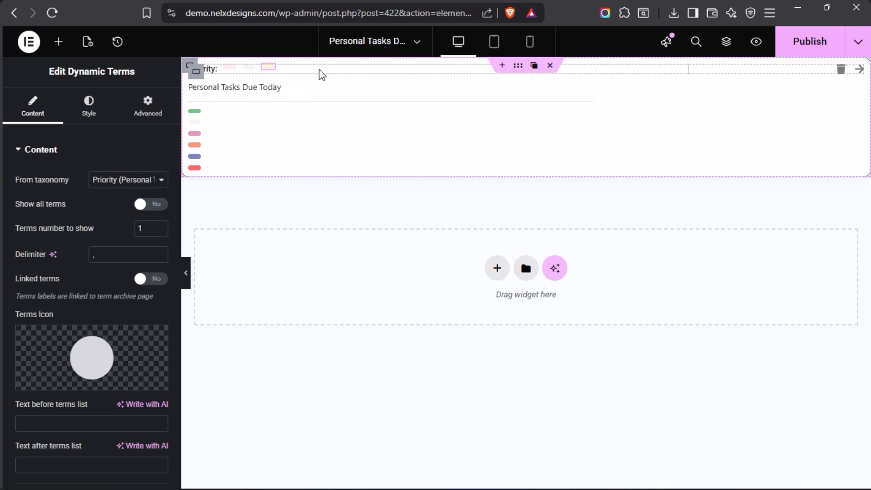
pyautogui.scroll(-5, 59, 259)
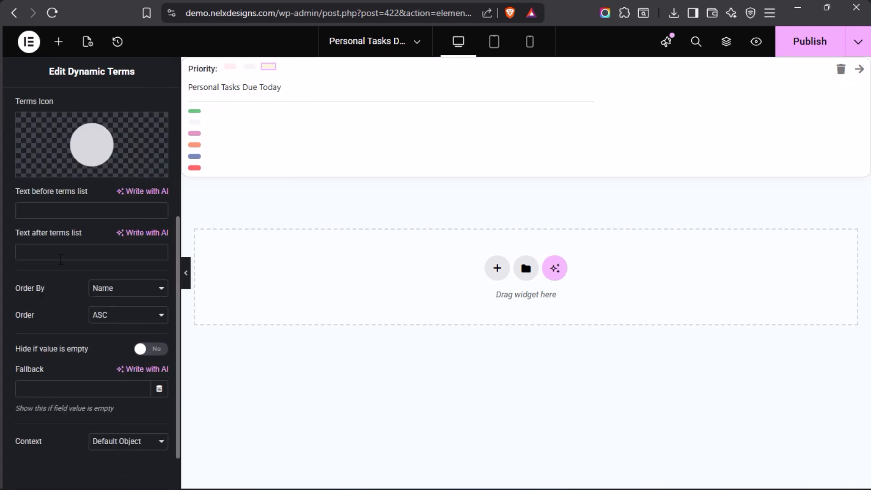
pyautogui.scroll(5, 61, 259)
pyautogui.click(95, 123)
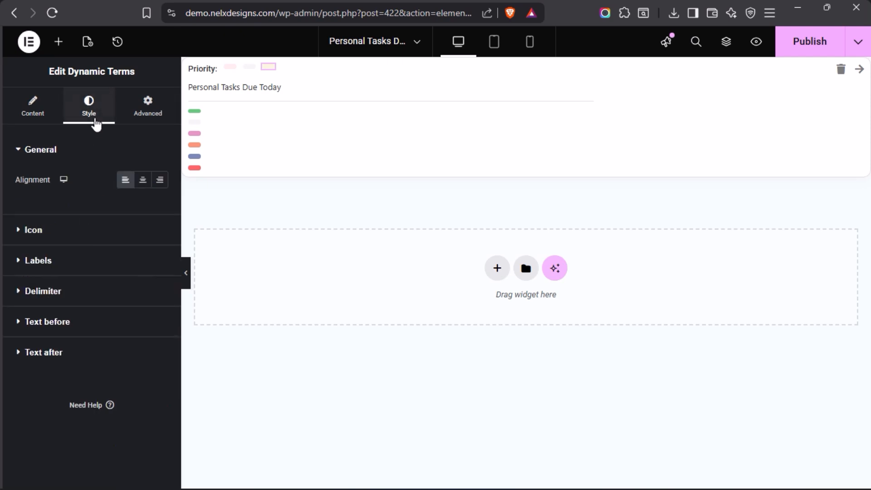
# Examine the third priority badge's icon, label and text-after style settings
pyautogui.click(19, 231)
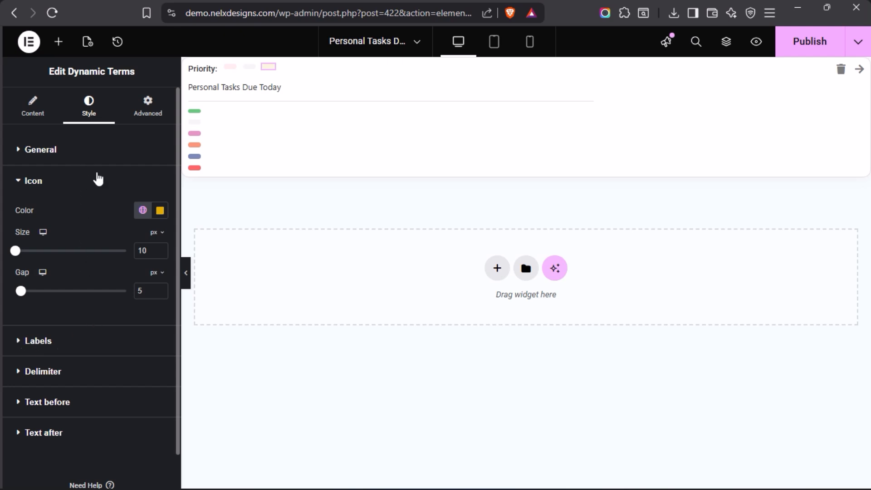
pyautogui.click(50, 340)
pyautogui.scroll(-3, 68, 311)
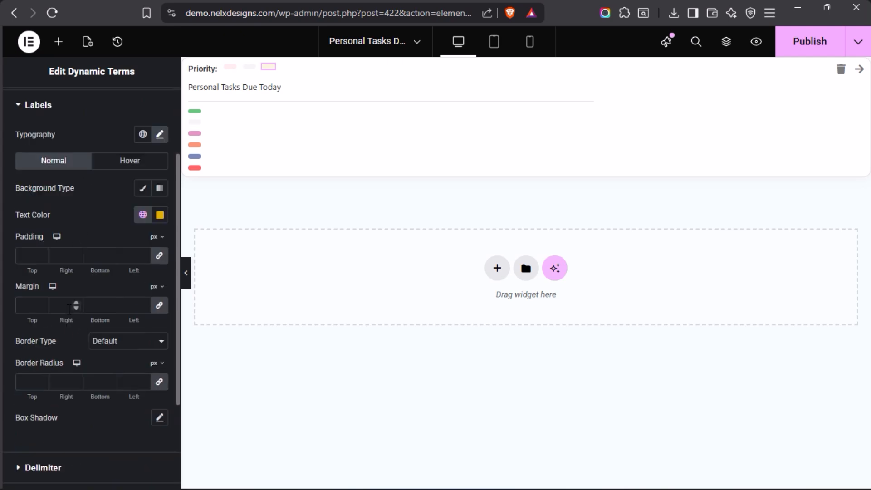
pyautogui.scroll(-2, 77, 317)
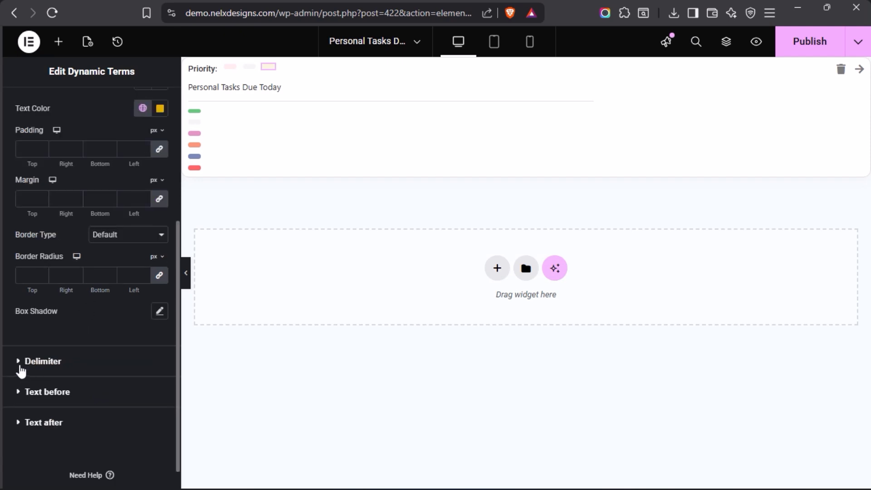
pyautogui.click(19, 423)
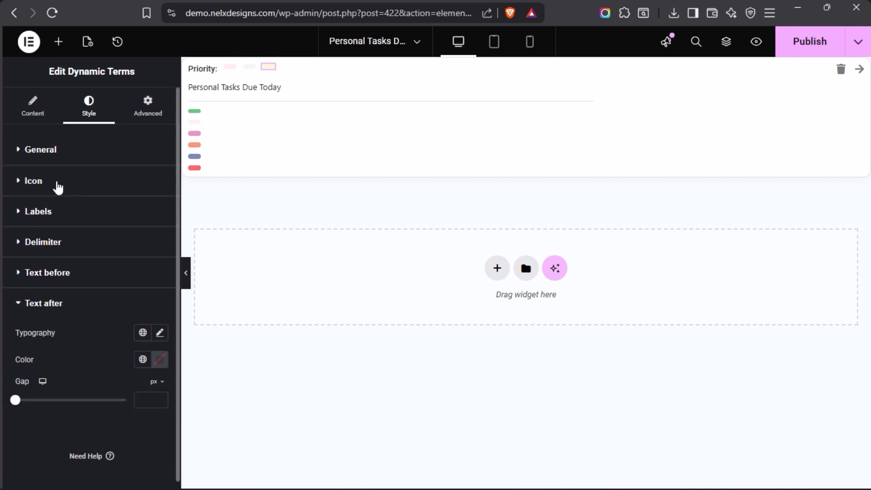
# Review the third priority badge's content settings, from source taxonomy and terms icon through ordering, fallback and context
pyautogui.click(30, 111)
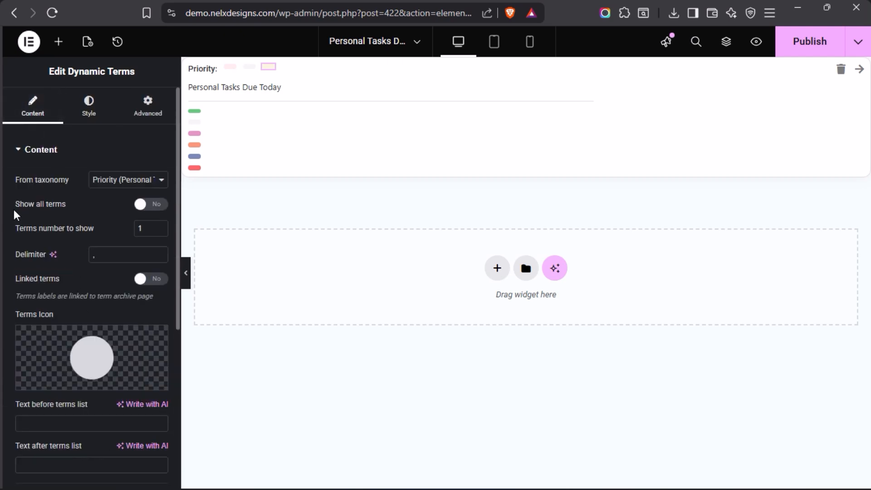
pyautogui.scroll(-5, 64, 267)
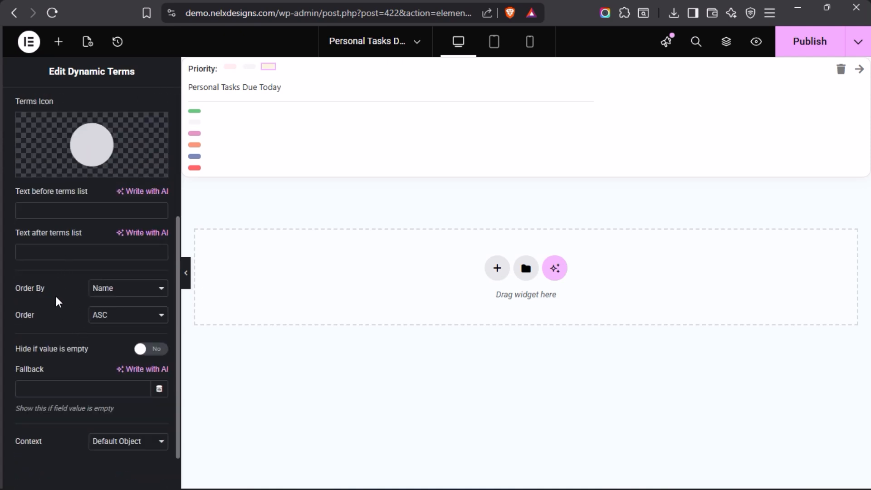
pyautogui.scroll(-1, 55, 299)
pyautogui.scroll(6, 58, 296)
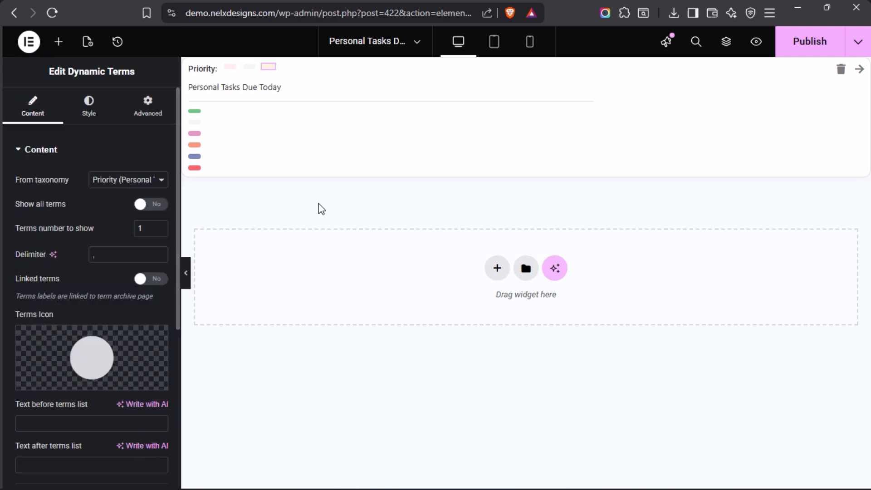
# Open the first priority badge's Dynamic Visibility settings and inspect the visibility condition type choices
pyautogui.moveTo(231, 73)
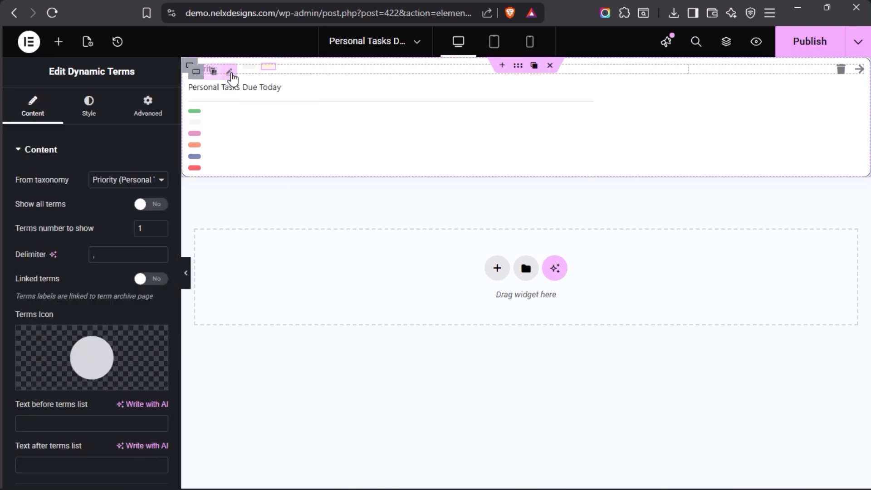
pyautogui.click(231, 74)
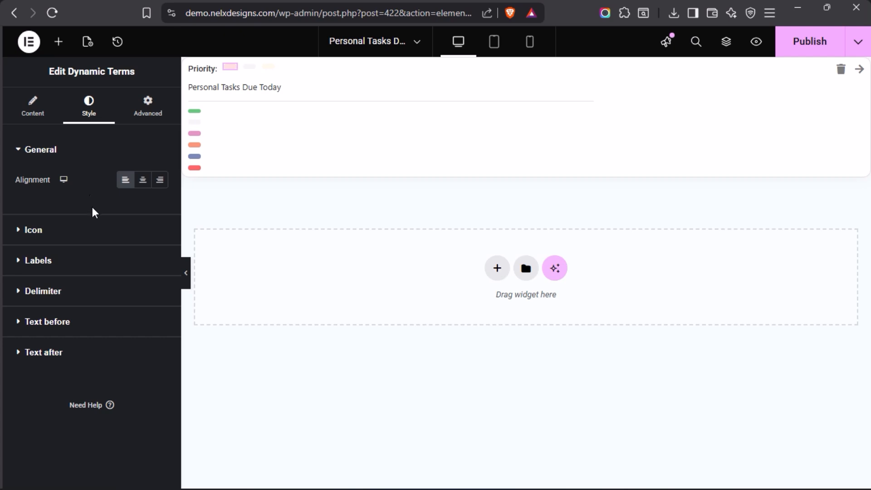
pyautogui.moveTo(1, 234)
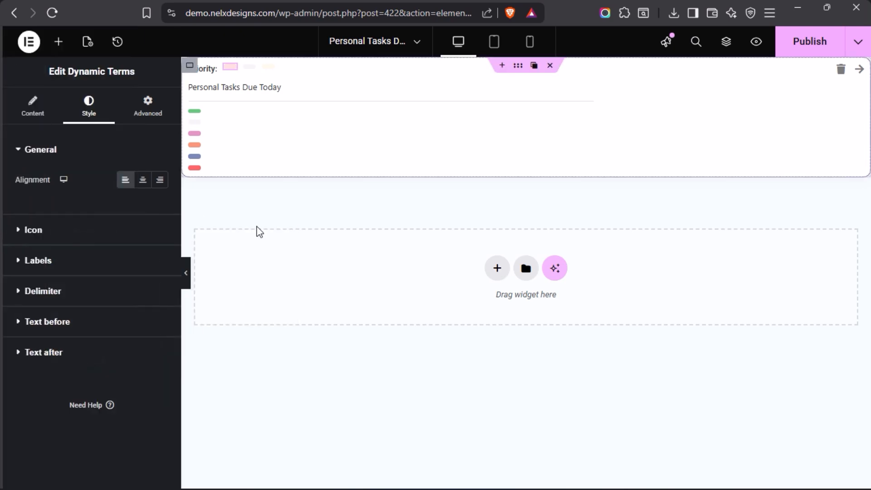
pyautogui.click(149, 110)
pyautogui.click(30, 152)
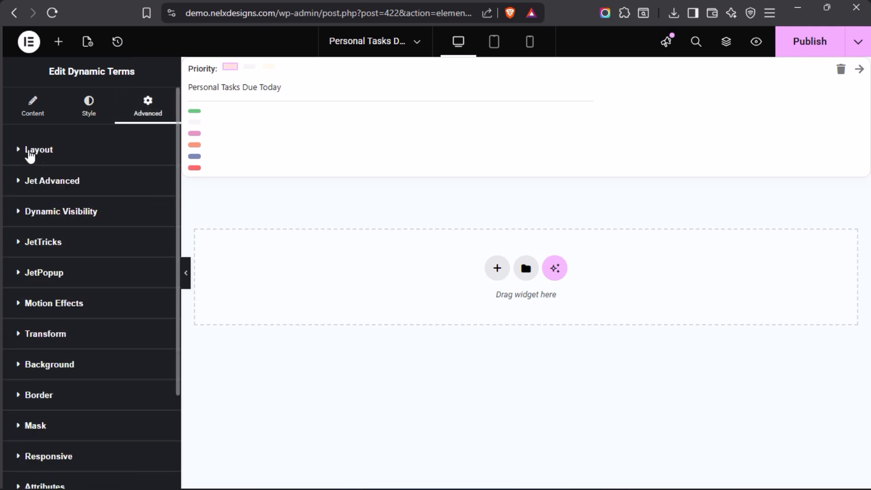
pyautogui.click(21, 215)
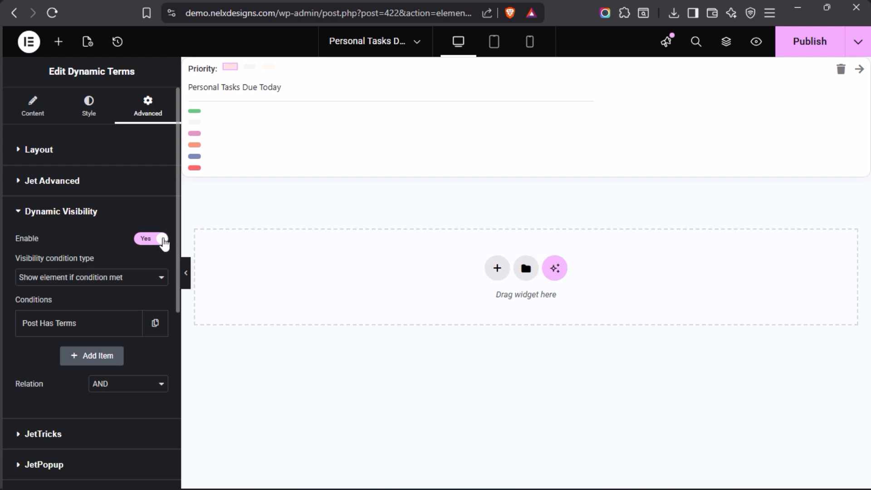
pyautogui.click(162, 279)
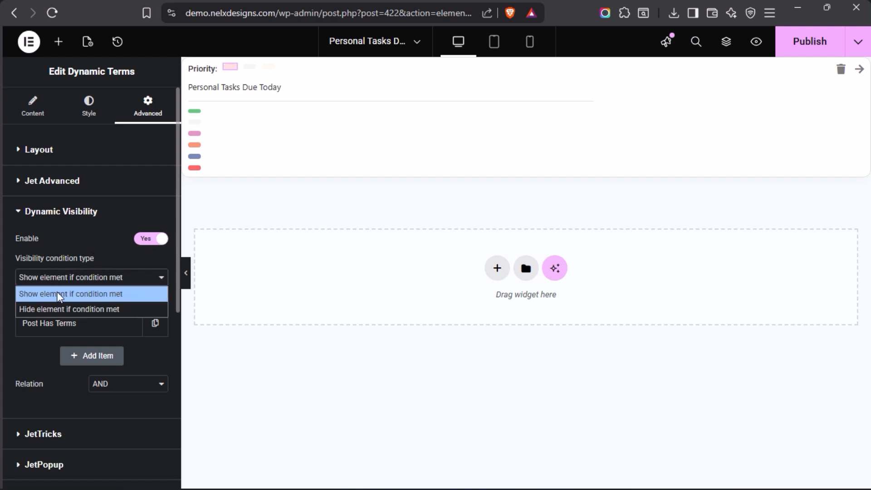
pyautogui.click(96, 255)
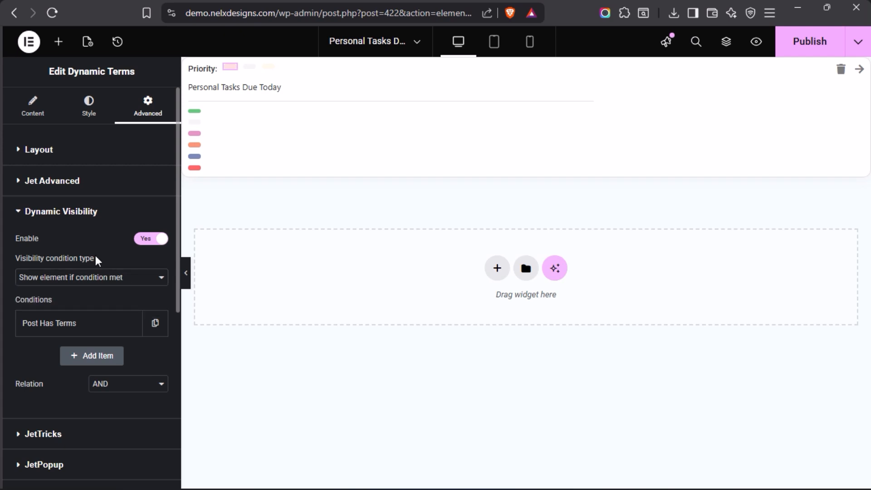
# Examine the first priority badge's Post Has Terms visibility condition, including its comparison value and taxonomy choices
pyautogui.click(86, 326)
pyautogui.scroll(-2, 93, 372)
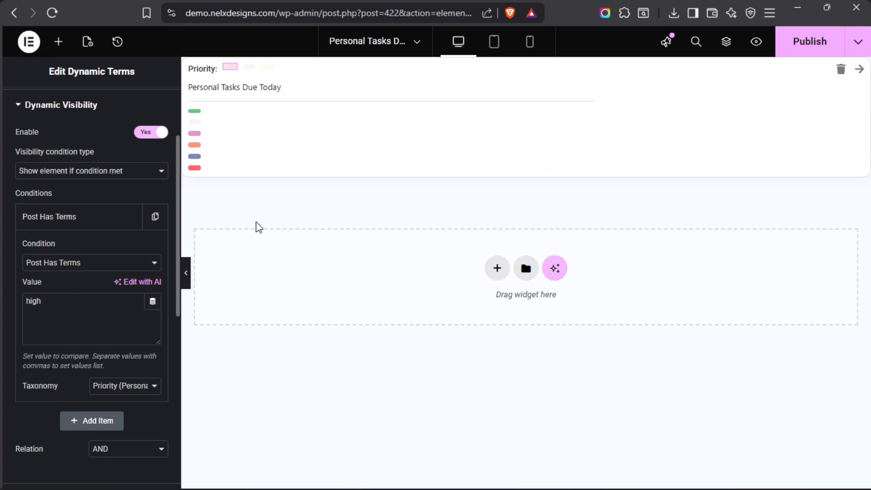
pyautogui.moveTo(75, 321)
pyautogui.click(155, 388)
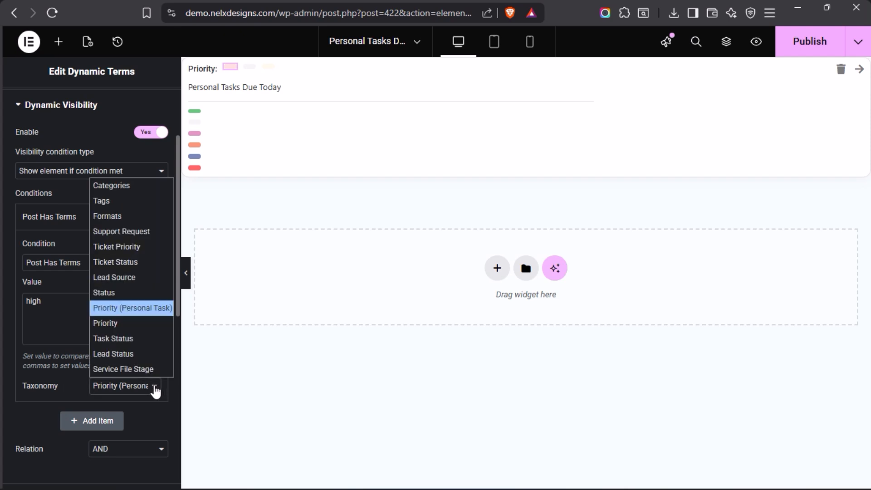
pyautogui.click(132, 309)
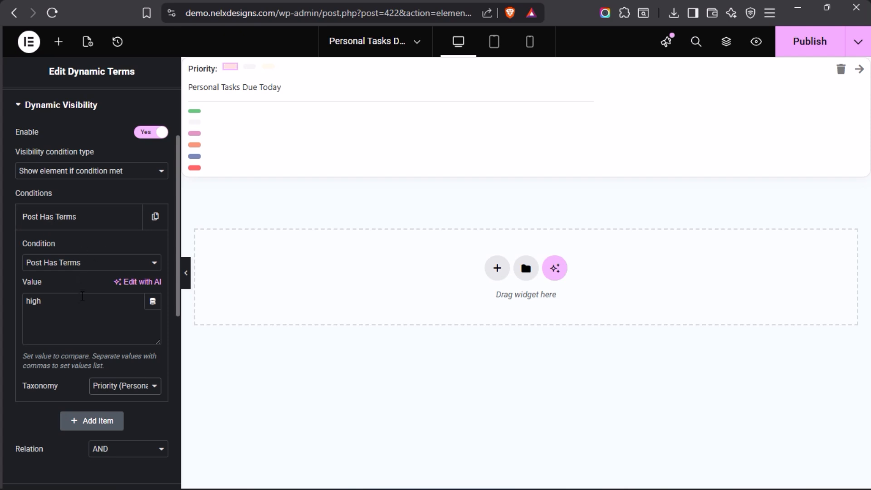
pyautogui.moveTo(42, 302); pyautogui.dragTo(35, 300)
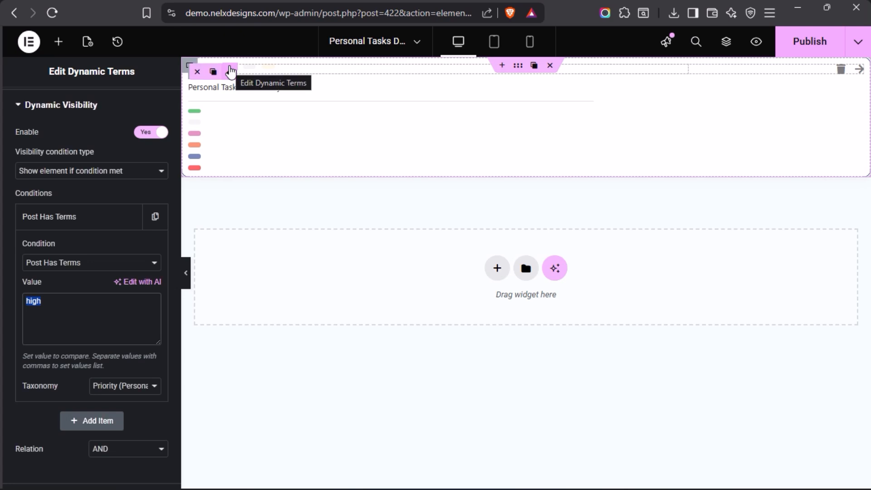
# Examine the second priority badge's Dynamic Visibility condition, including its Post Has Terms value and taxonomy choices
pyautogui.click(249, 75)
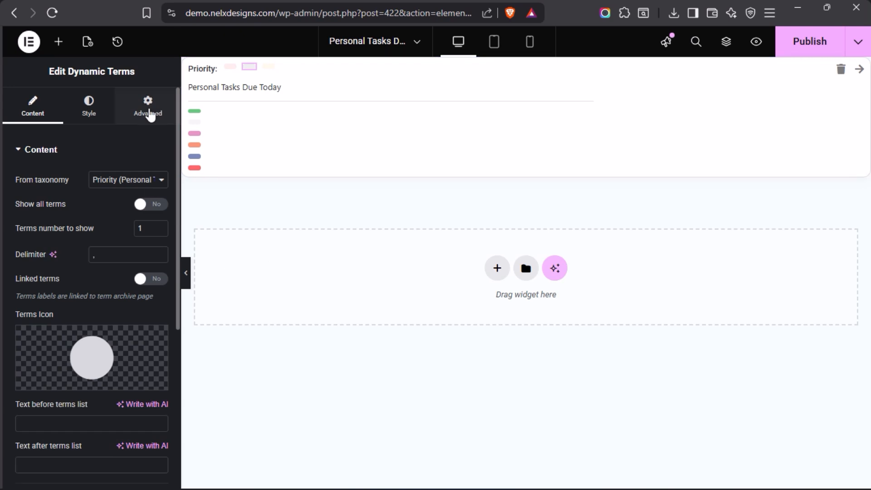
pyautogui.click(150, 114)
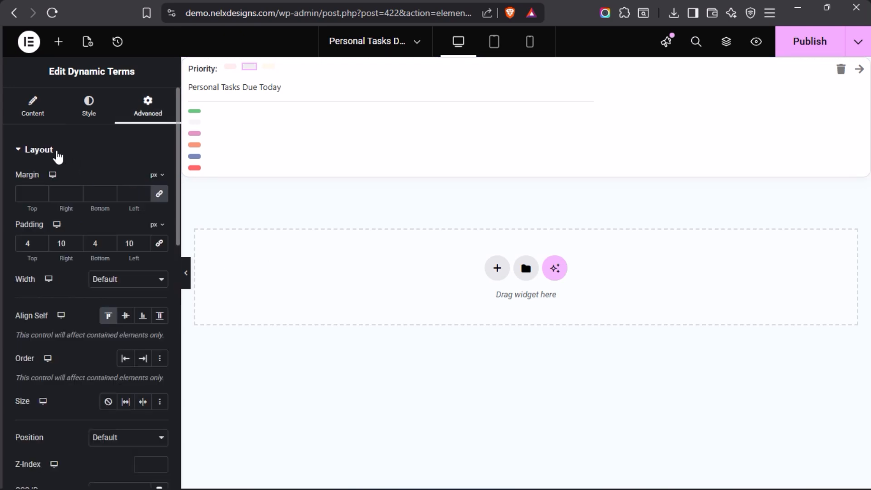
pyautogui.click(41, 149)
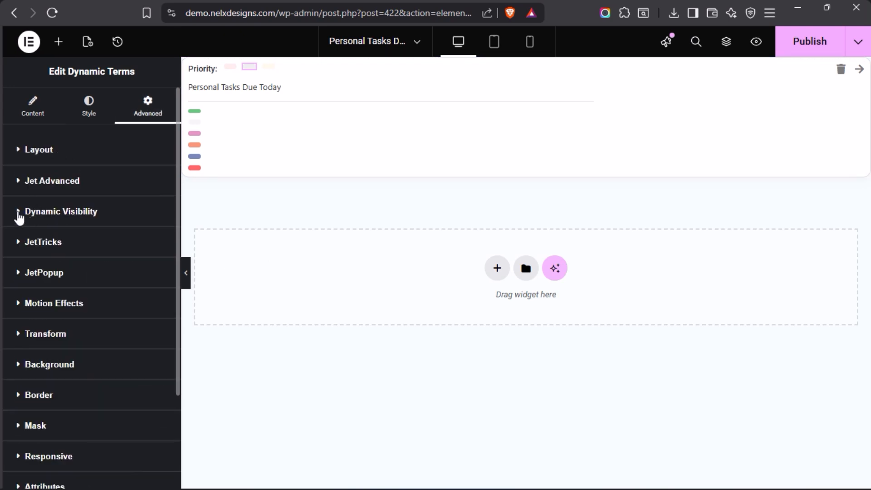
pyautogui.click(19, 213)
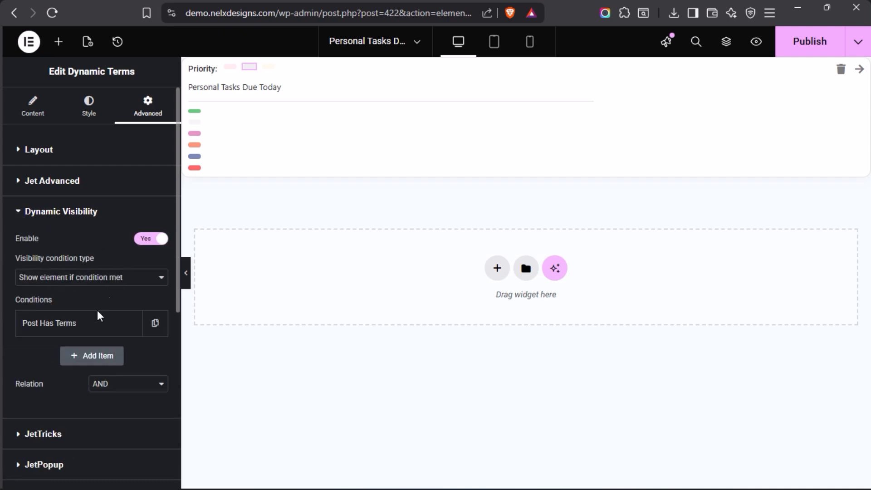
pyautogui.click(95, 324)
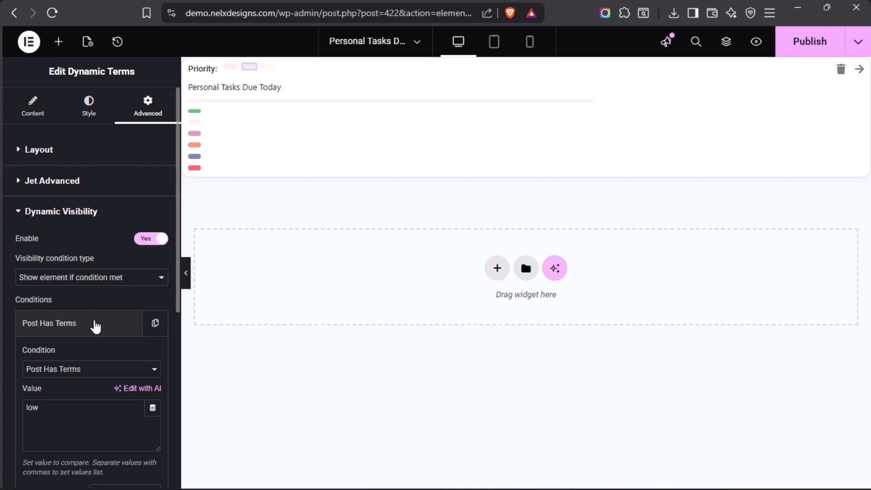
pyautogui.scroll(-2, 73, 410)
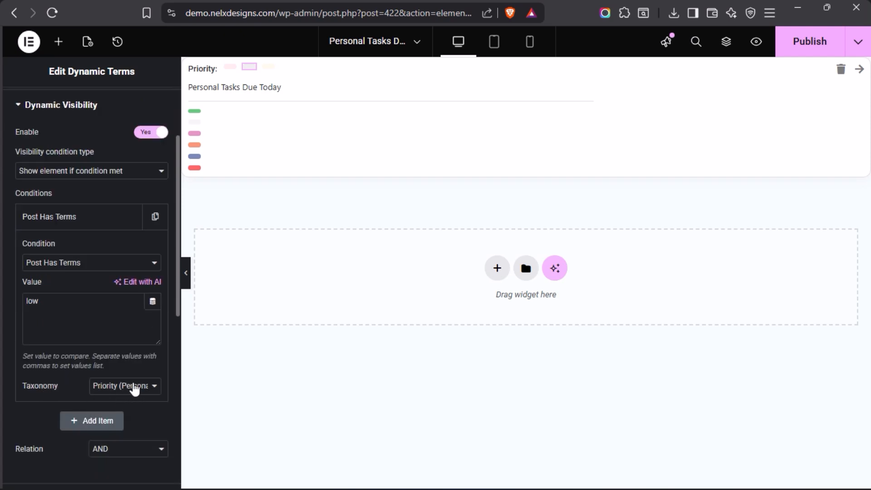
pyautogui.click(155, 387)
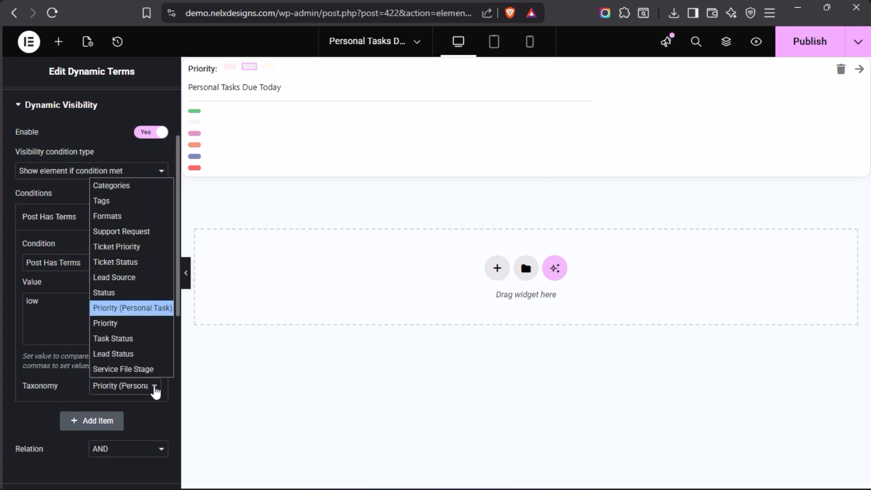
pyautogui.click(83, 386)
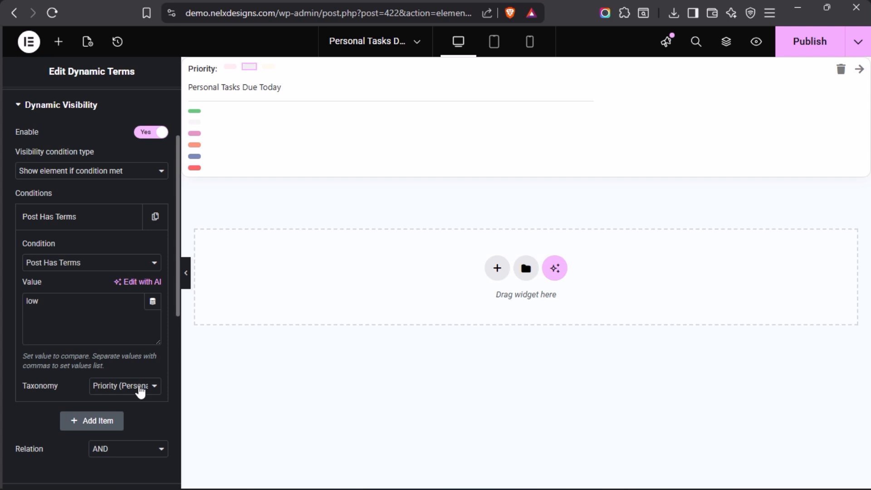
# Inspect the task title field and the divider, then compare them with today's task card on the account Tasks page
pyautogui.click(254, 93)
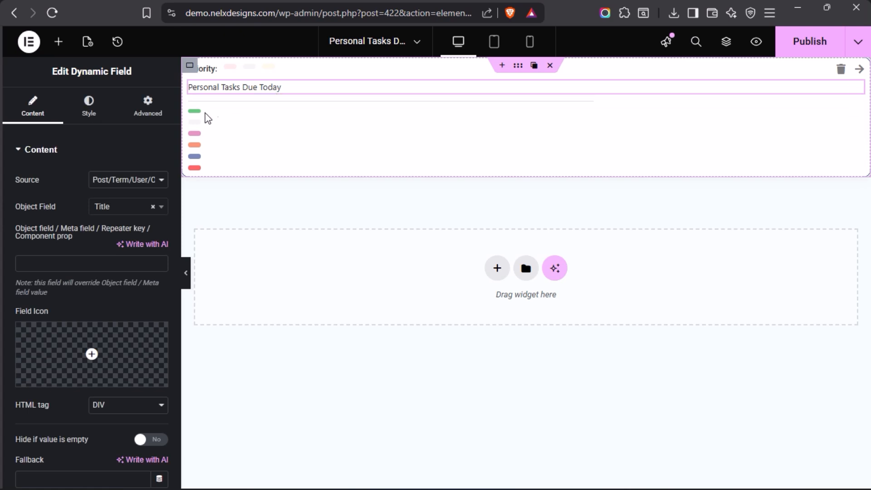
pyautogui.click(292, 101)
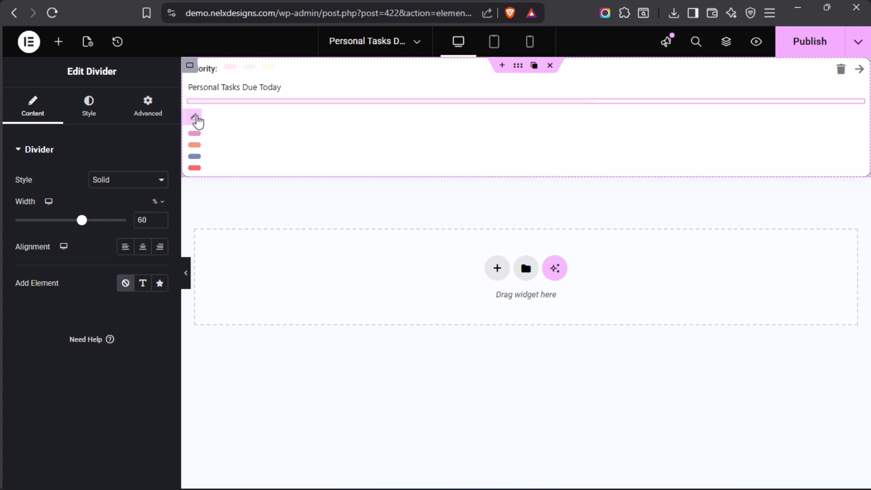
pyautogui.moveTo(4, 223)
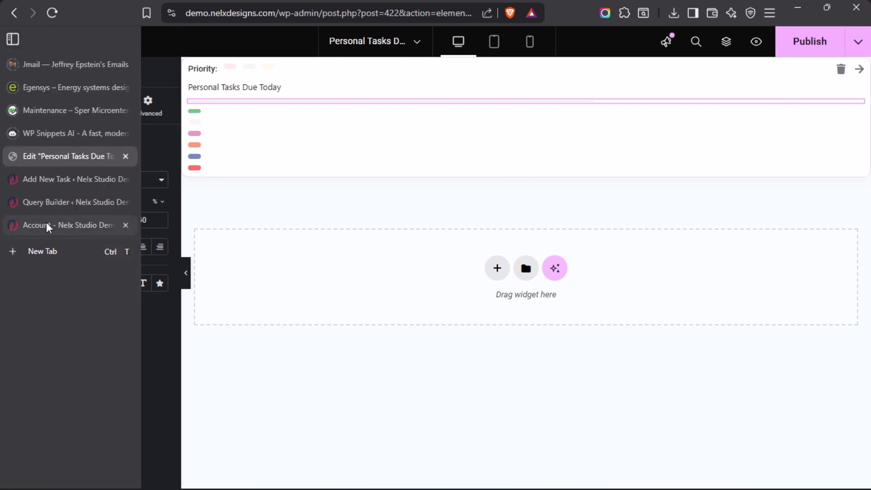
pyautogui.click(33, 226)
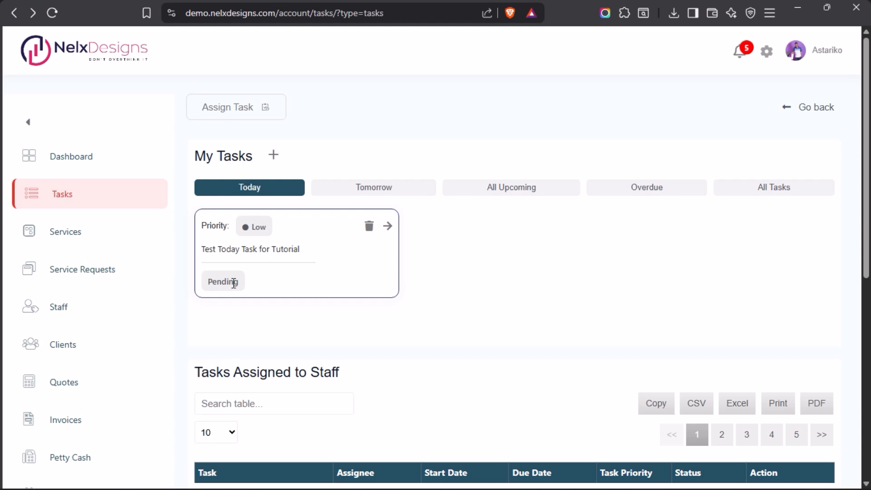
pyautogui.moveTo(1, 226)
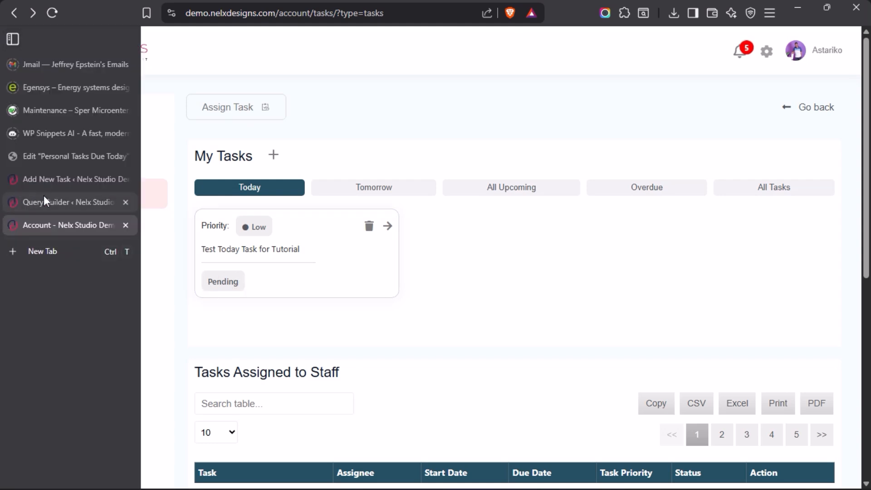
pyautogui.click(68, 156)
pyautogui.moveTo(199, 119)
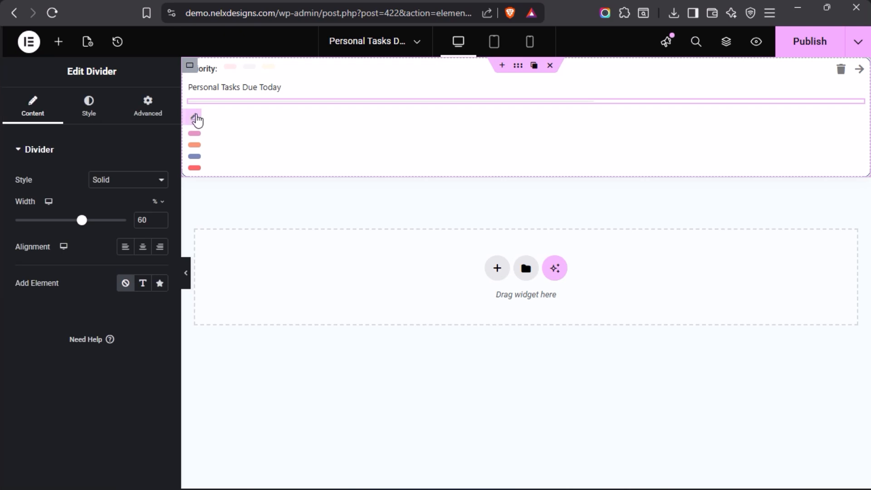
# Open the green status badge's Dynamic Terms settings and inspect its source taxonomy choices
pyautogui.click(195, 117)
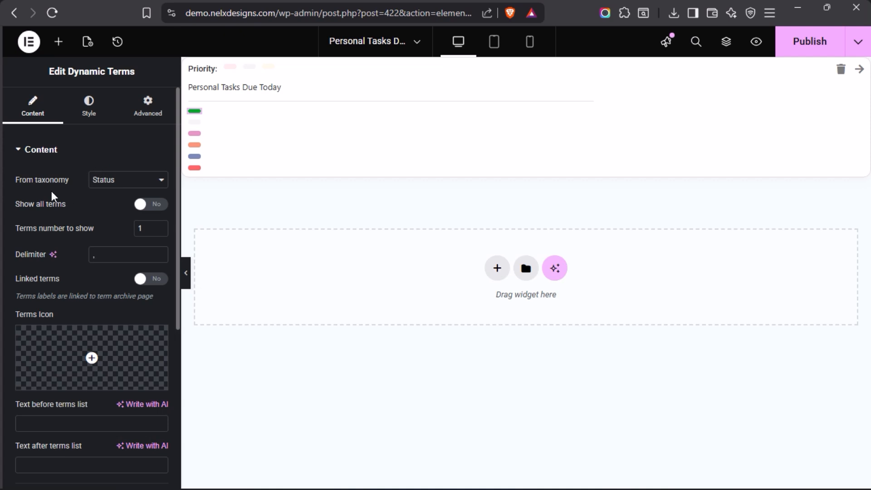
pyautogui.click(163, 181)
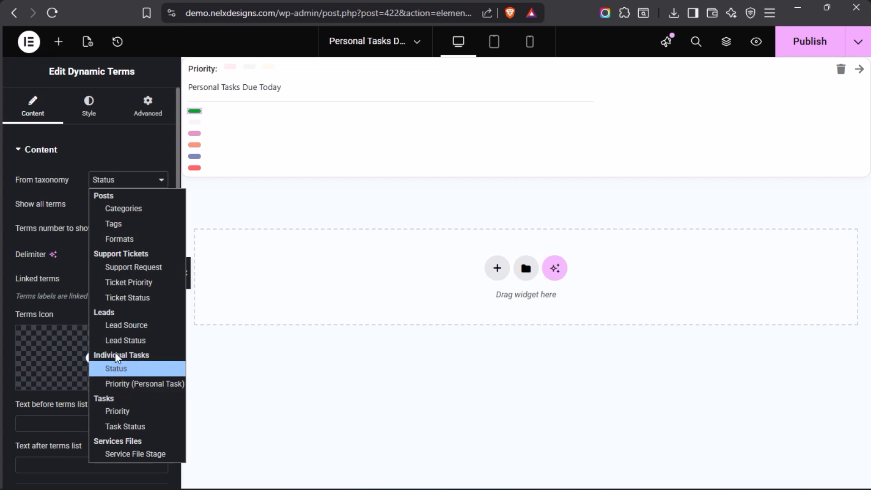
pyautogui.click(48, 211)
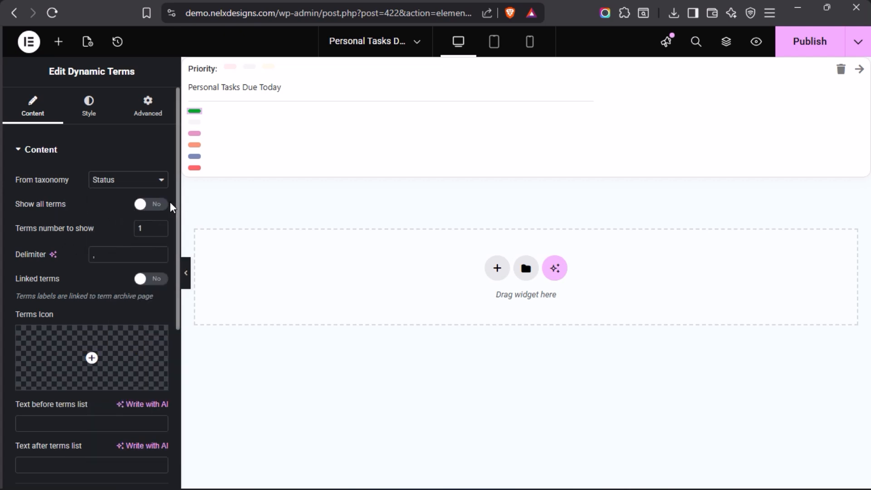
# Review the green status badge's remaining Dynamic Terms content settings, from linked terms and terms icon through the ordering options
pyautogui.scroll(-2, 47, 220)
pyautogui.scroll(2, 43, 234)
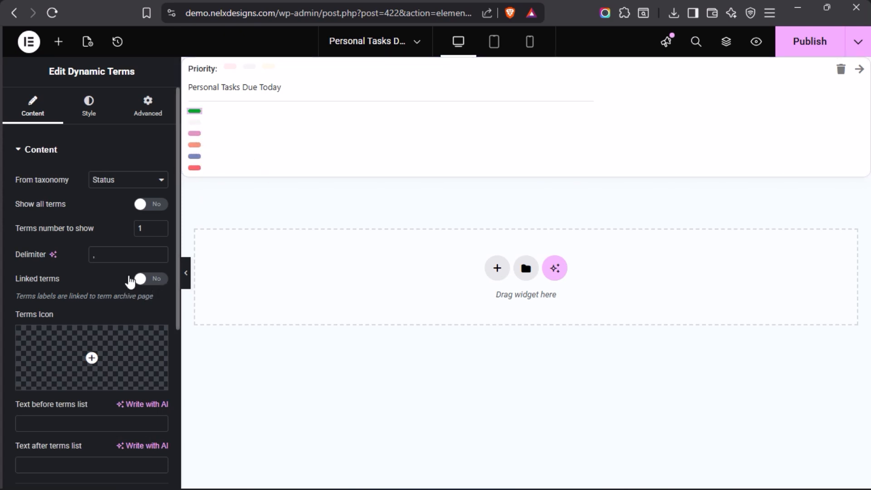
pyautogui.scroll(-5, 52, 282)
pyautogui.scroll(4, 52, 282)
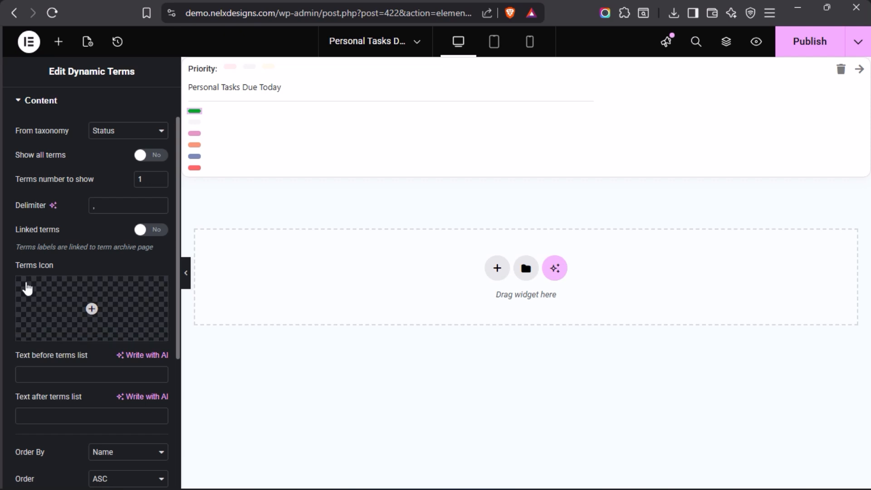
pyautogui.moveTo(66, 305)
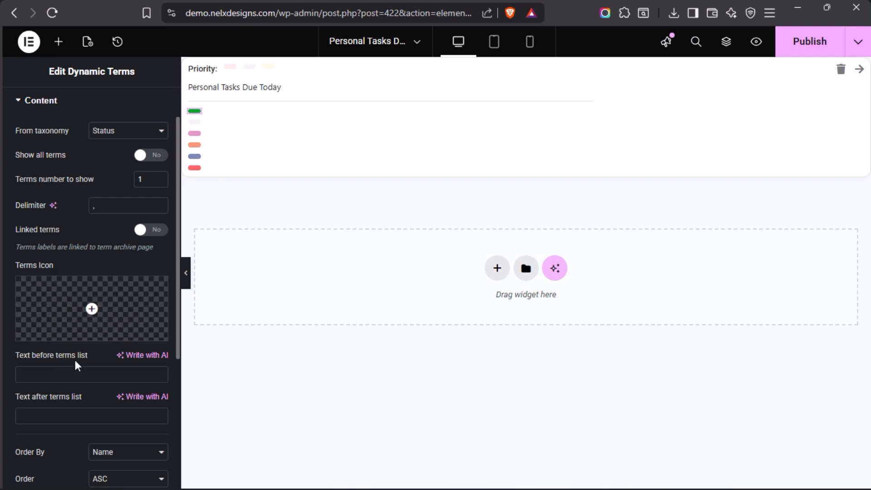
pyautogui.scroll(-5, 77, 361)
pyautogui.scroll(6, 58, 291)
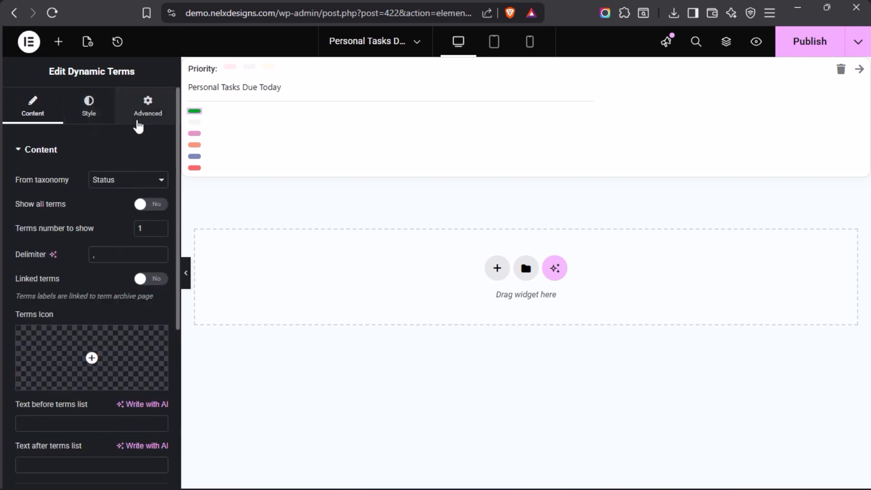
# Examine the green status badge's Dynamic Visibility condition, including its Post Has Terms value and taxonomy choices
pyautogui.click(94, 125)
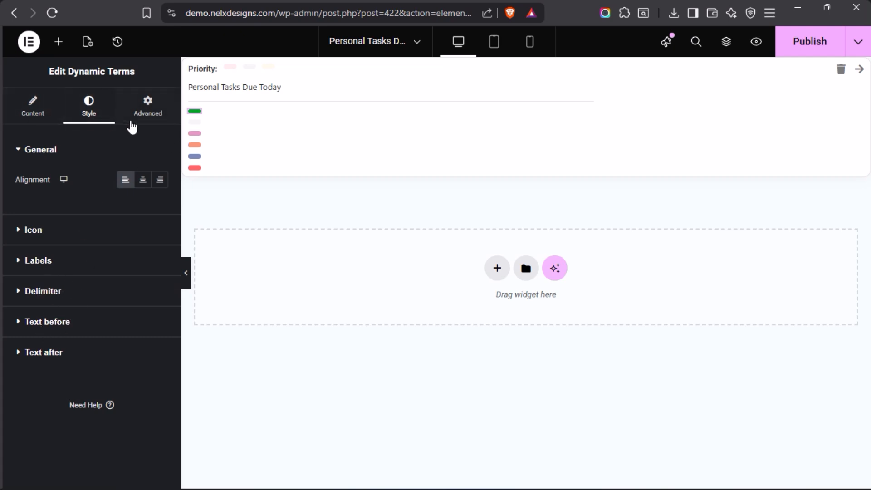
pyautogui.click(146, 123)
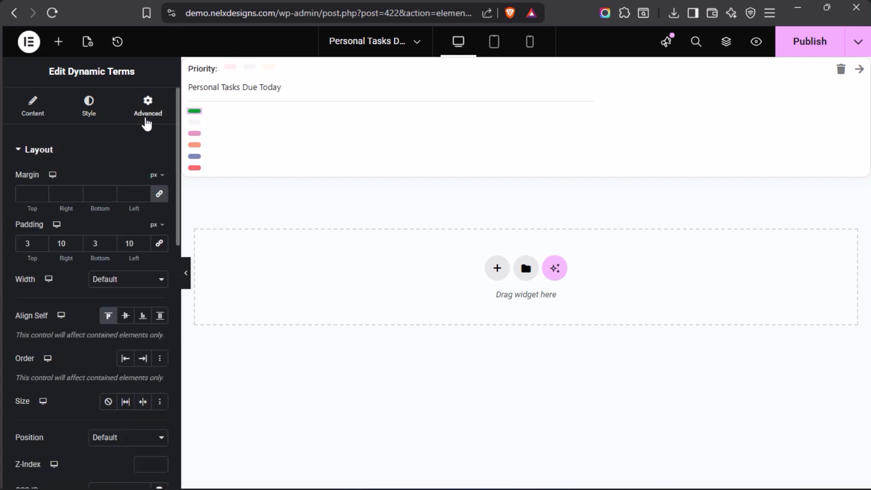
pyautogui.click(41, 156)
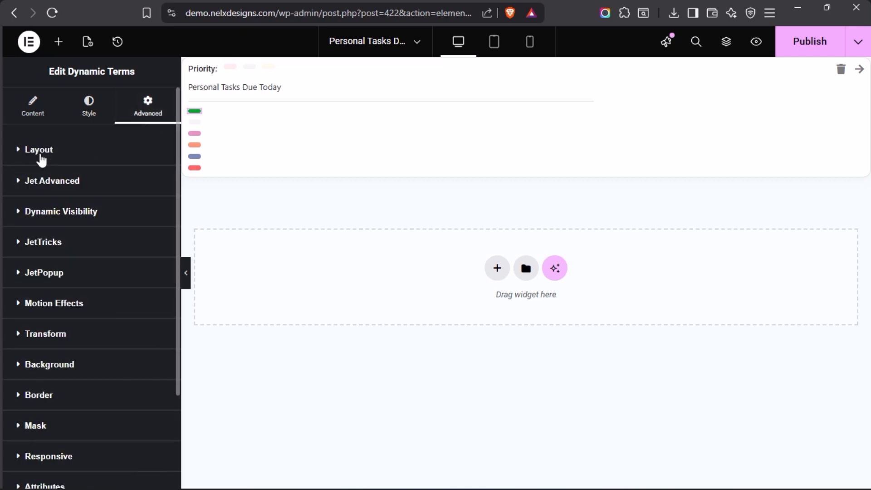
pyautogui.click(23, 214)
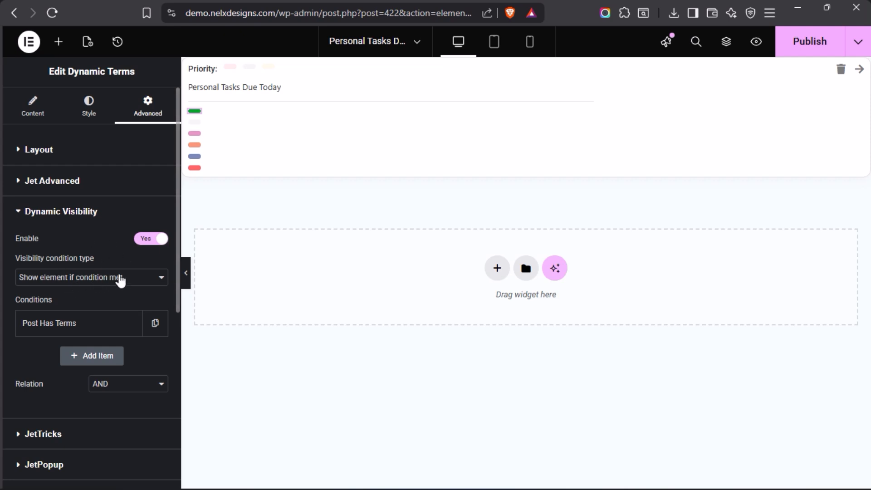
pyautogui.click(102, 324)
pyautogui.scroll(-2, 102, 324)
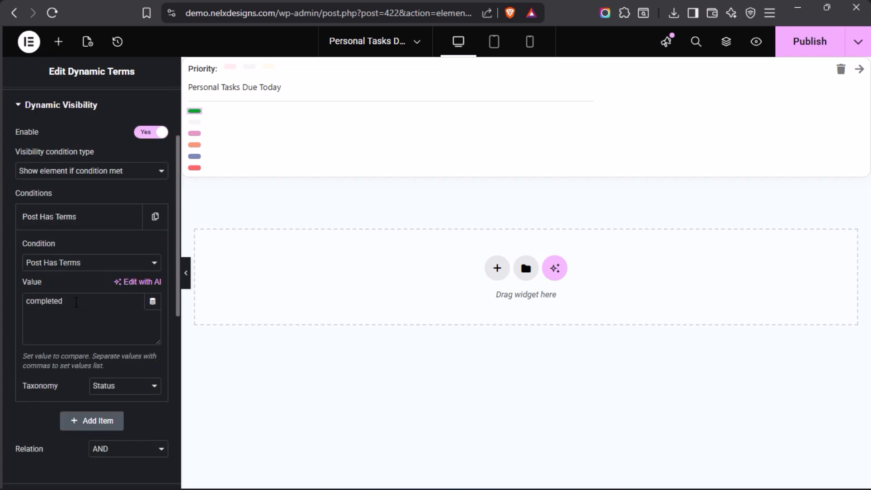
pyautogui.moveTo(76, 302); pyautogui.dragTo(5, 315)
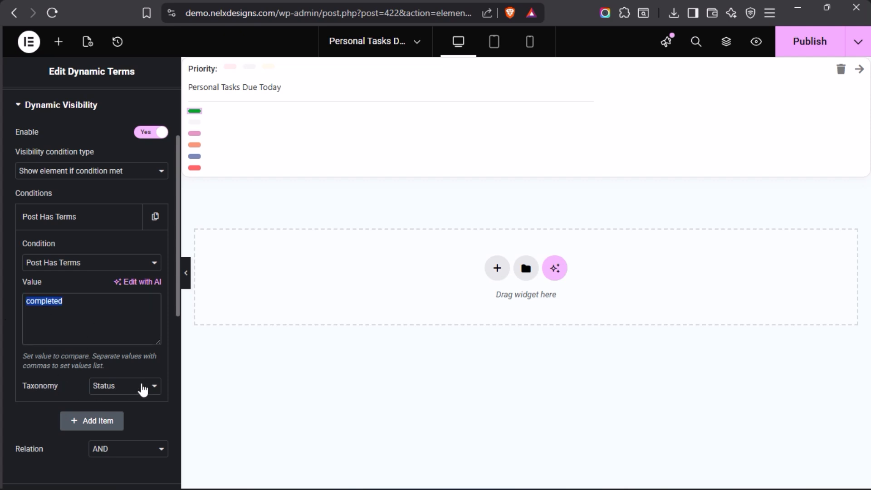
pyautogui.click(153, 388)
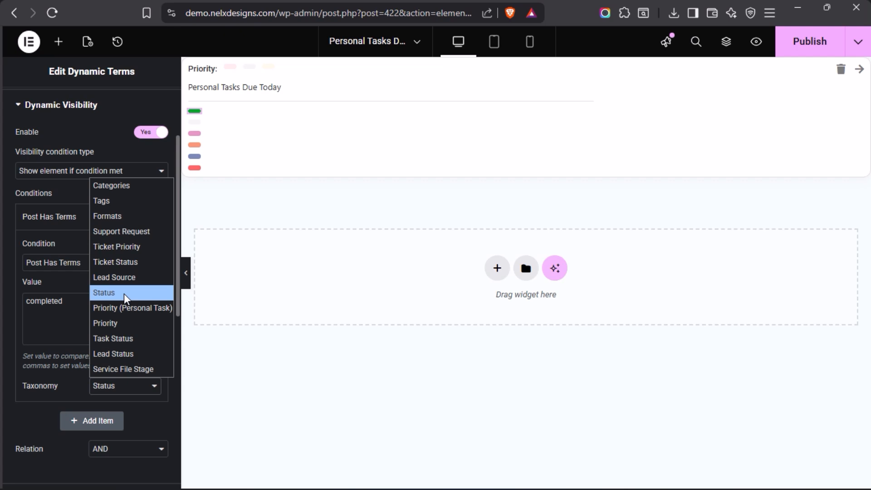
pyautogui.click(77, 297)
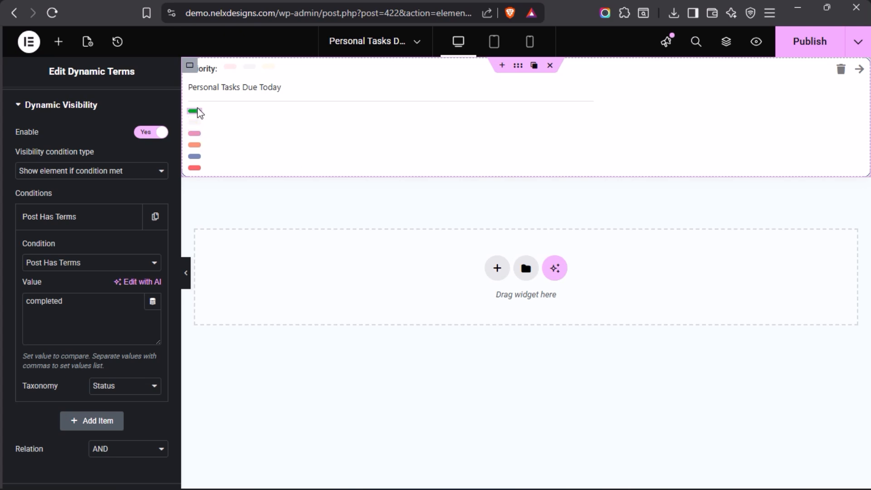
# Switch to the account Tasks page and check the title and status badge on today's task card
pyautogui.click(37, 224)
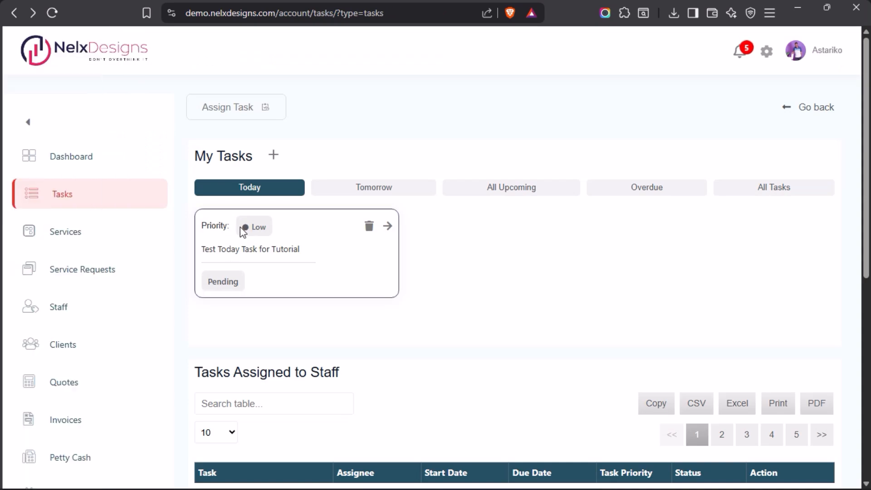
pyautogui.moveTo(203, 249); pyautogui.dragTo(323, 254)
pyautogui.click(253, 266)
pyautogui.moveTo(209, 285); pyautogui.dragTo(255, 284)
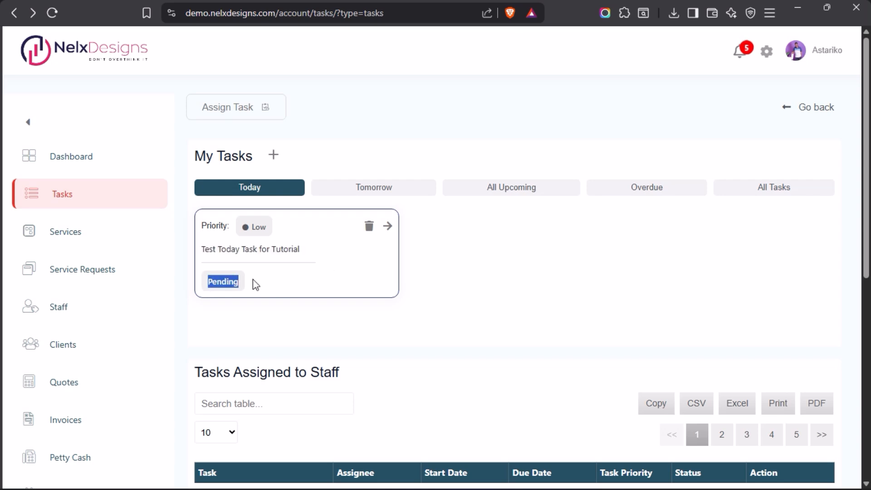
pyautogui.click(248, 285)
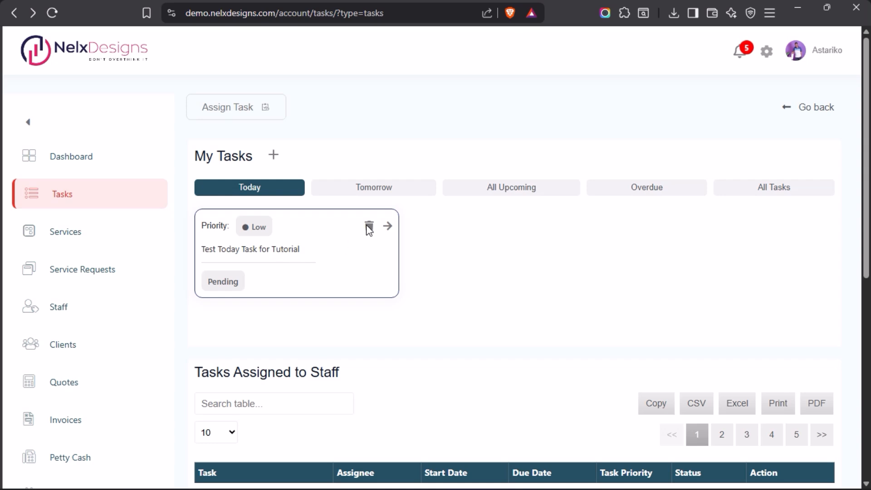
# Return to the listing editor, open the trash icon's Dynamic Link settings and inspect its source choices and confirm deletion message
pyautogui.moveTo(4, 183)
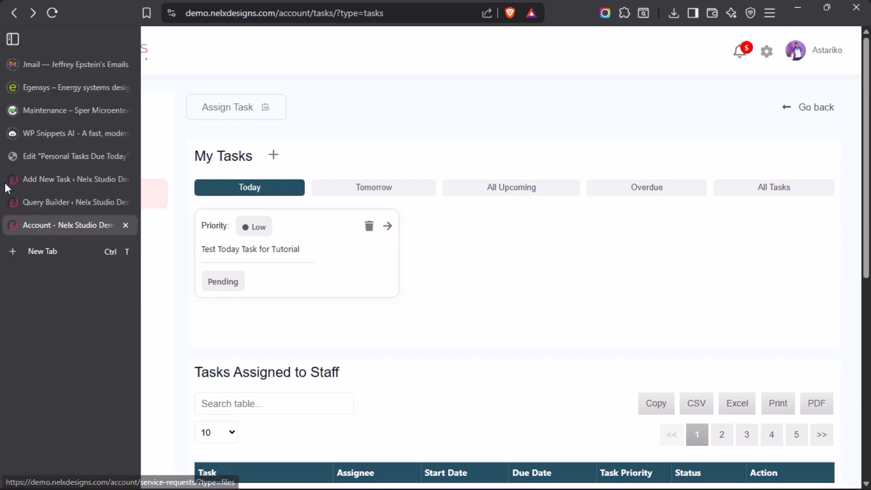
pyautogui.click(48, 155)
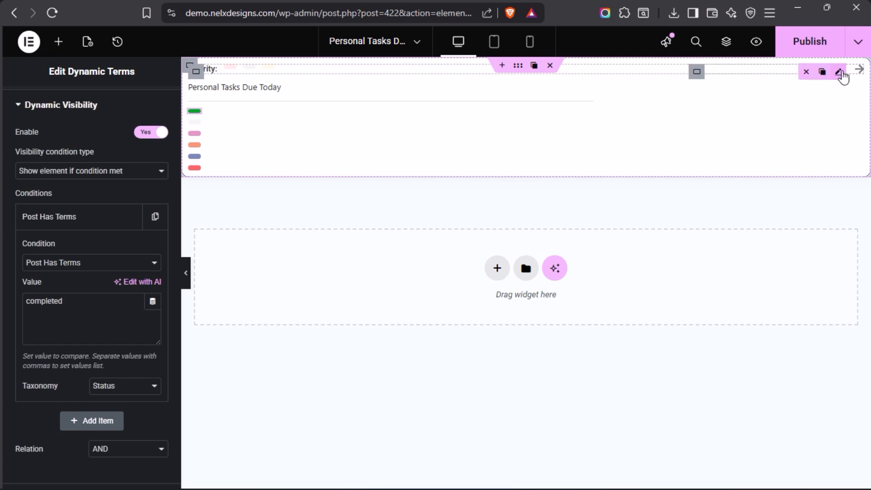
pyautogui.click(838, 73)
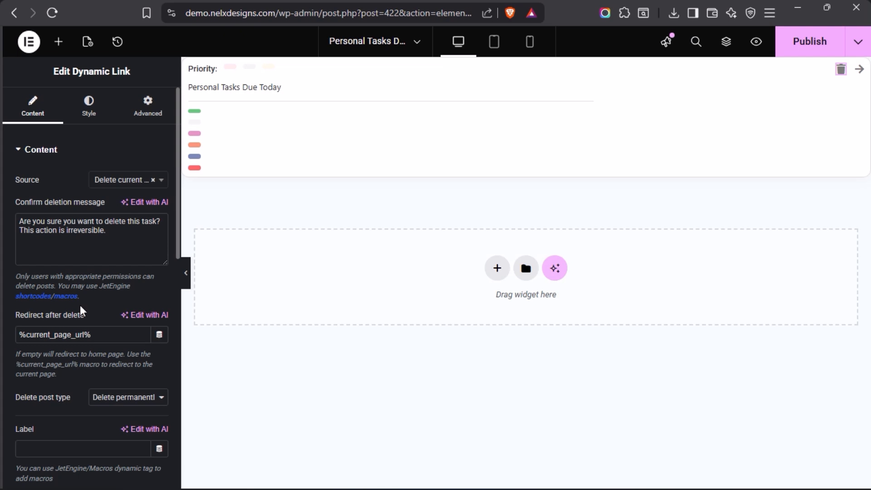
pyautogui.click(162, 182)
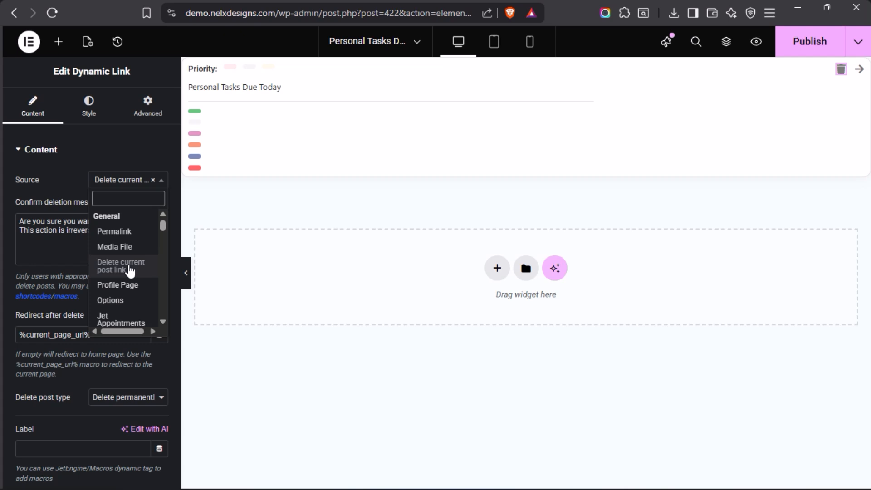
pyautogui.click(72, 236)
pyautogui.moveTo(117, 231); pyautogui.dragTo(18, 221)
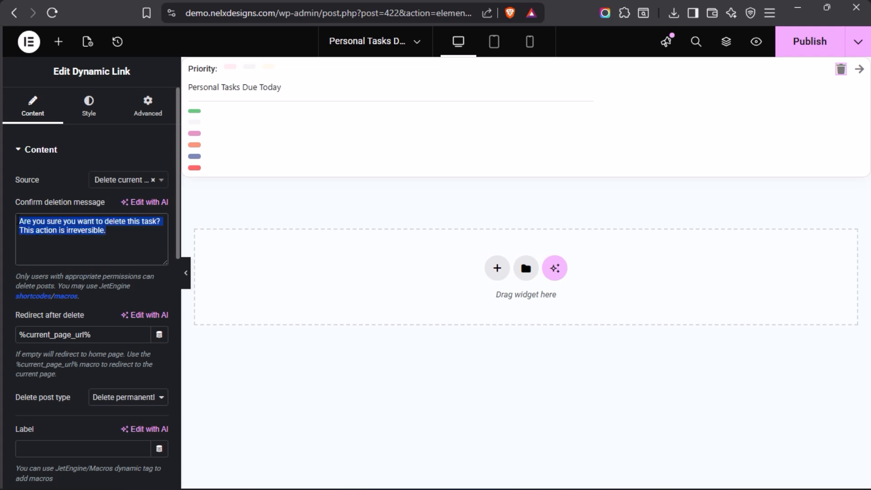
pyautogui.click(113, 230)
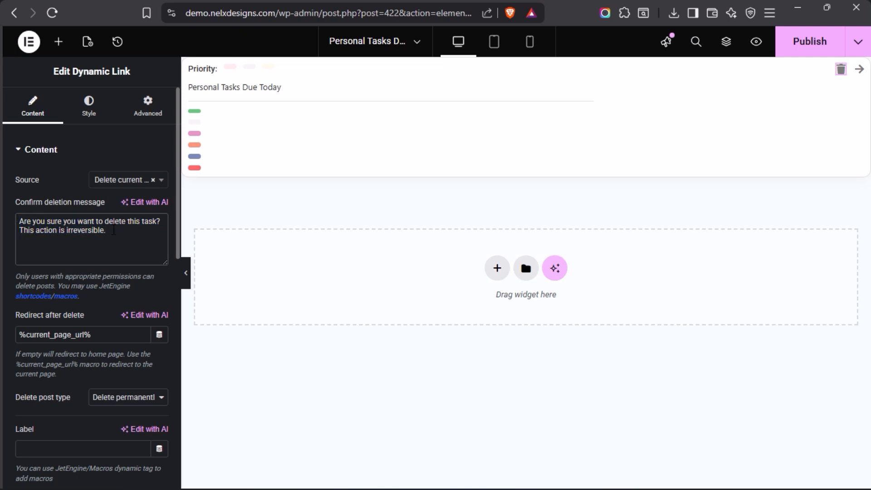
# On the account Tasks page, bring up the delete confirmation for today's task card and cancel it
pyautogui.moveTo(1, 233)
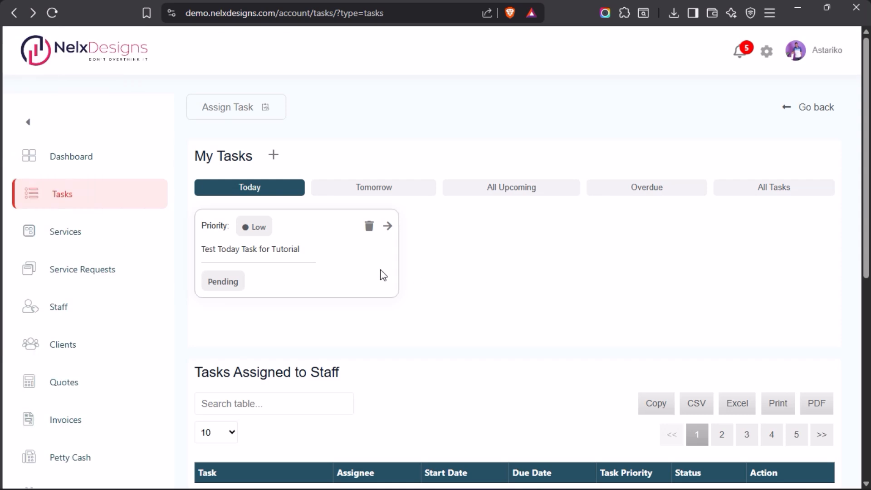
pyautogui.click(370, 227)
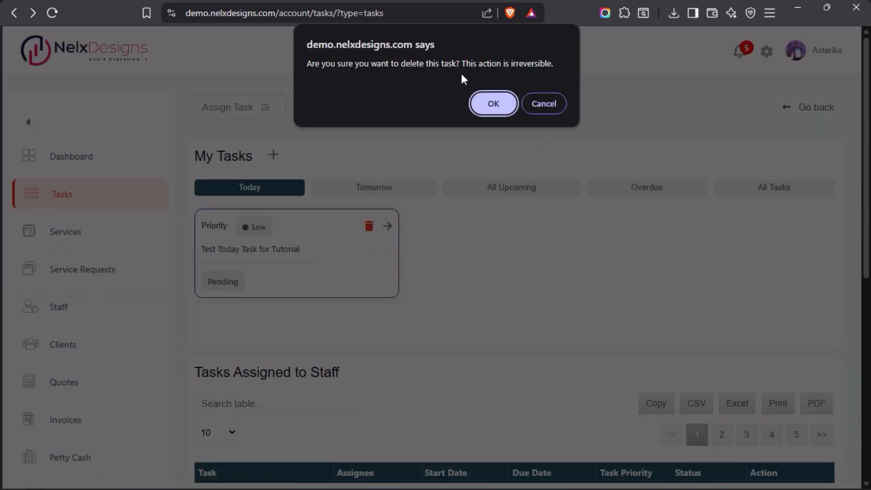
pyautogui.click(547, 104)
# Review the trash link's Redirect after delete setting in the editor and compare it with the account Tasks page
pyautogui.moveTo(1, 224)
pyautogui.click(51, 155)
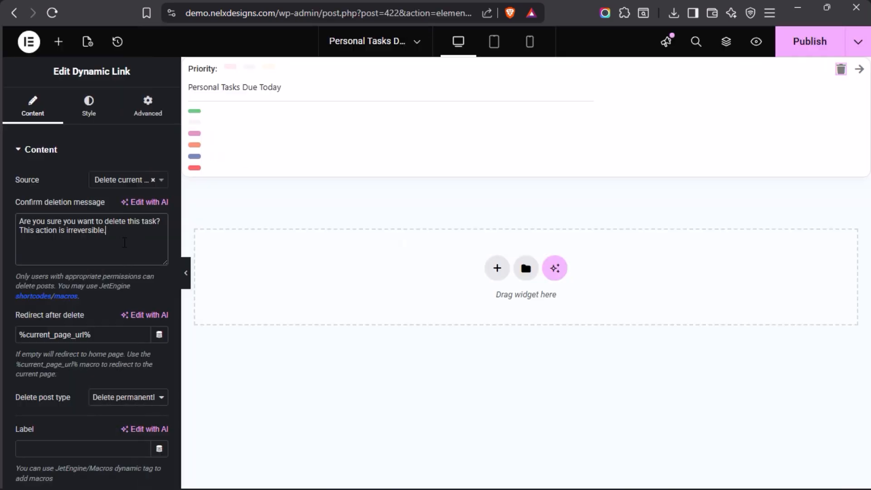
pyautogui.scroll(-3, 100, 306)
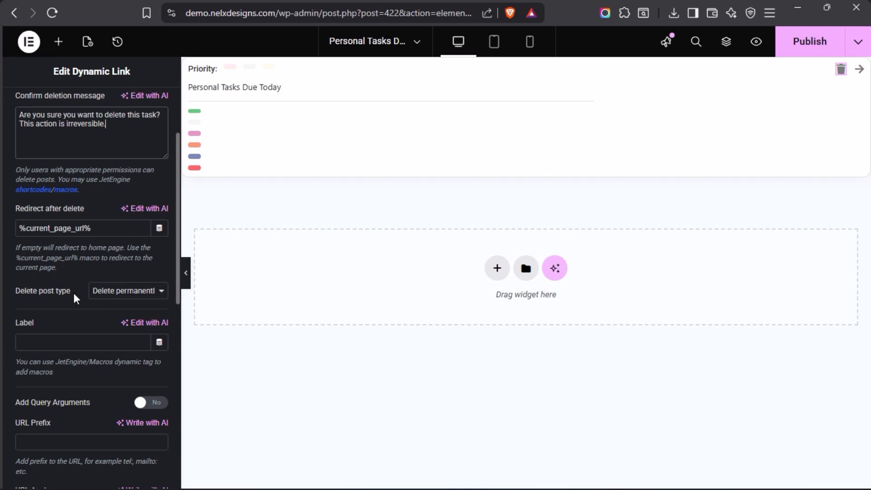
pyautogui.scroll(3, 74, 292)
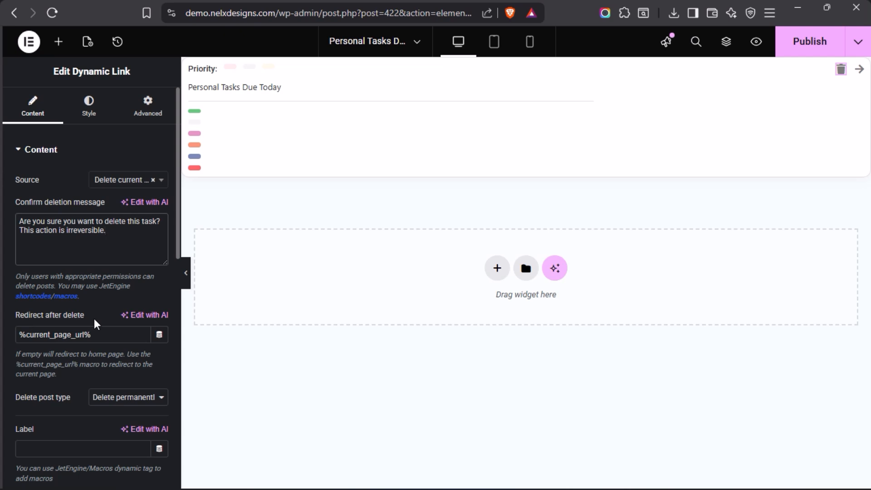
pyautogui.moveTo(3, 225)
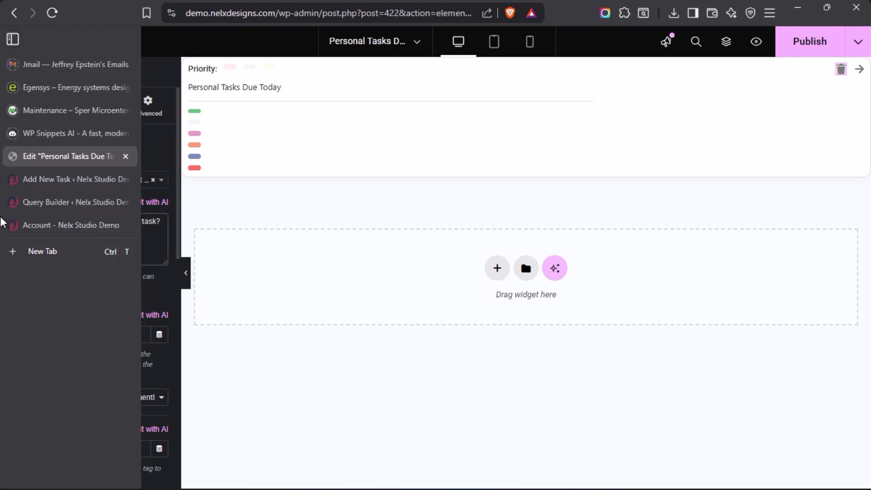
pyautogui.click(44, 224)
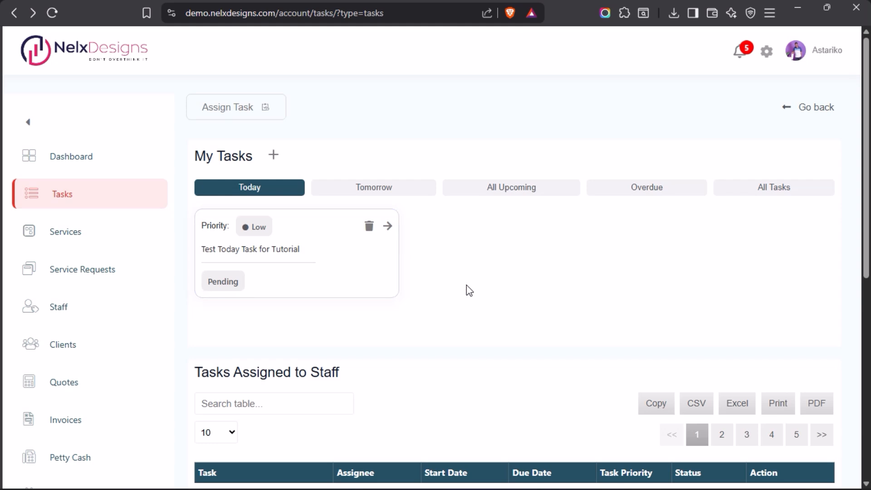
pyautogui.moveTo(4, 213)
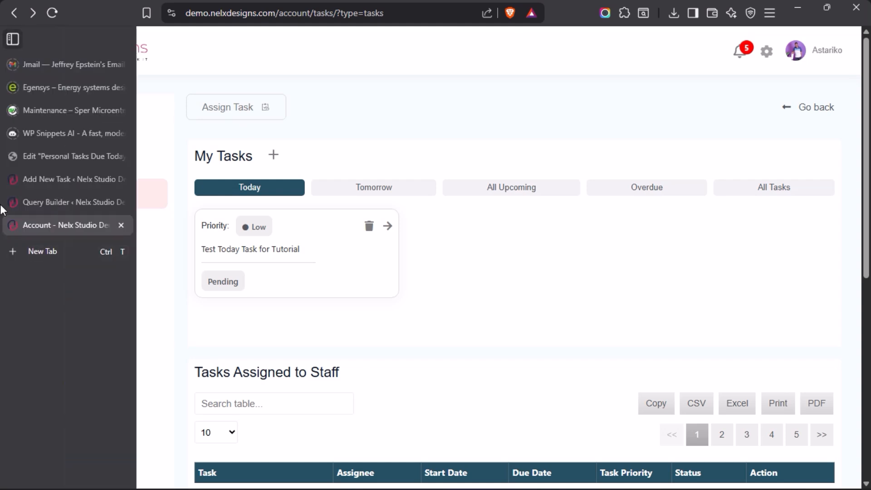
pyautogui.click(47, 154)
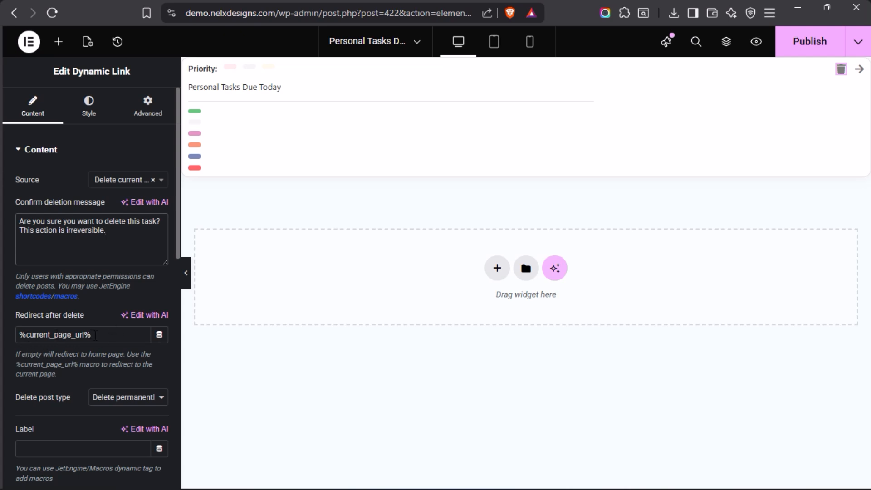
# Inspect the trash link's Delete post type choices and its Field Icon setting
pyautogui.scroll(-2, 95, 335)
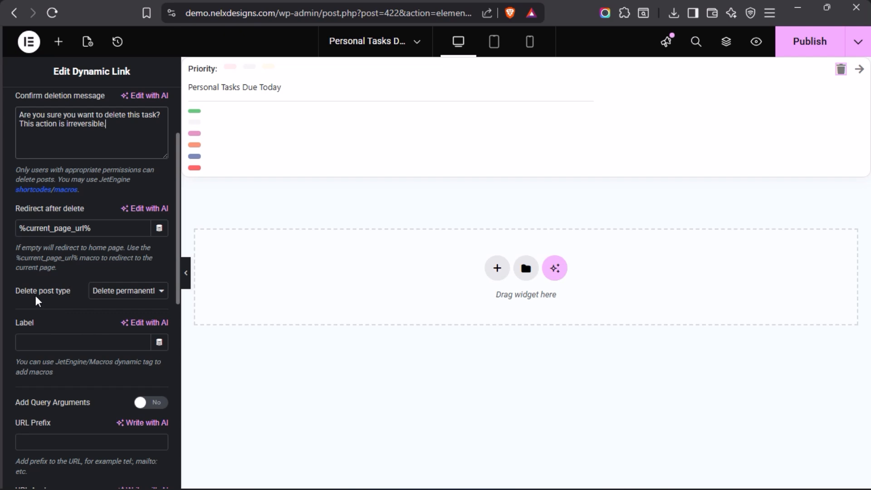
pyautogui.click(162, 293)
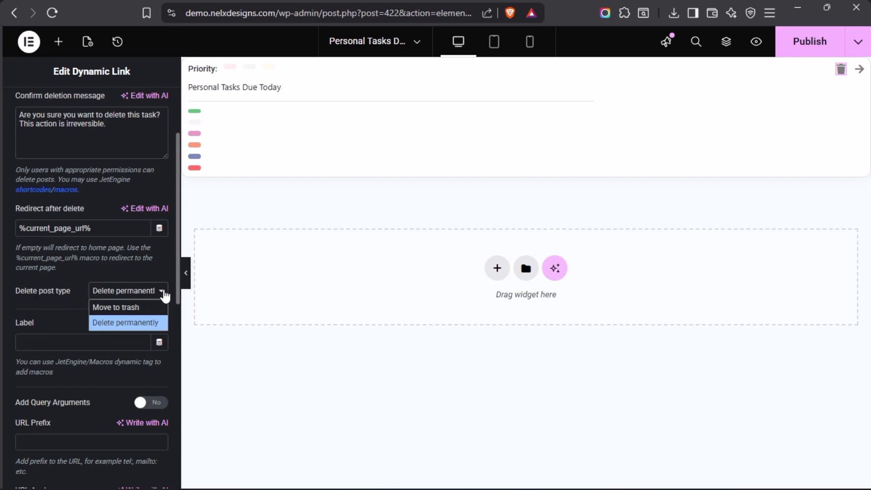
pyautogui.click(165, 294)
pyautogui.scroll(-4, 66, 293)
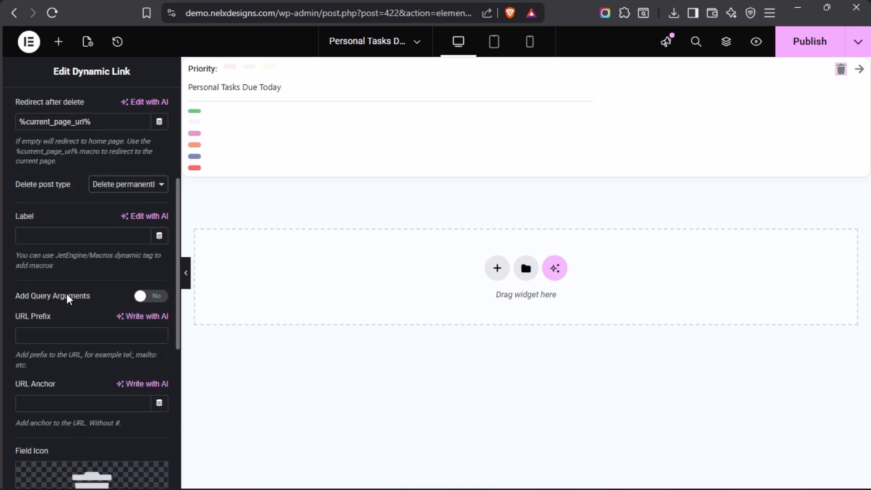
pyautogui.scroll(-2, 68, 299)
pyautogui.moveTo(36, 295)
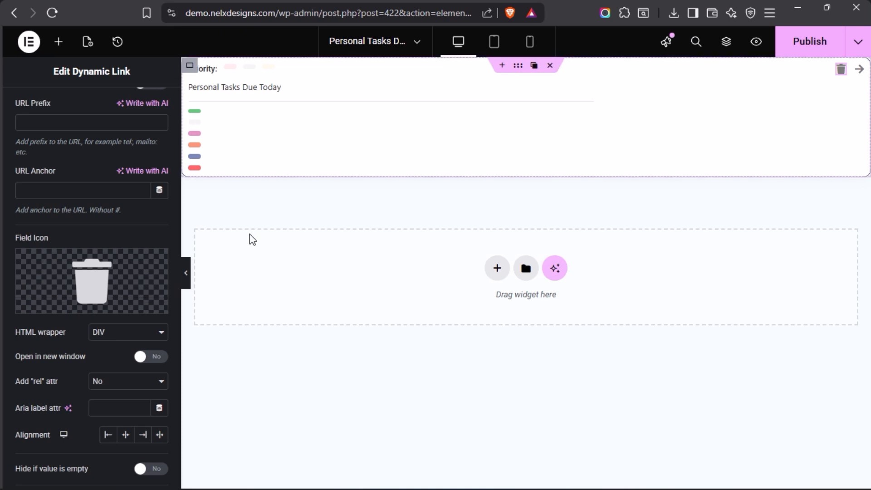
pyautogui.moveTo(93, 291)
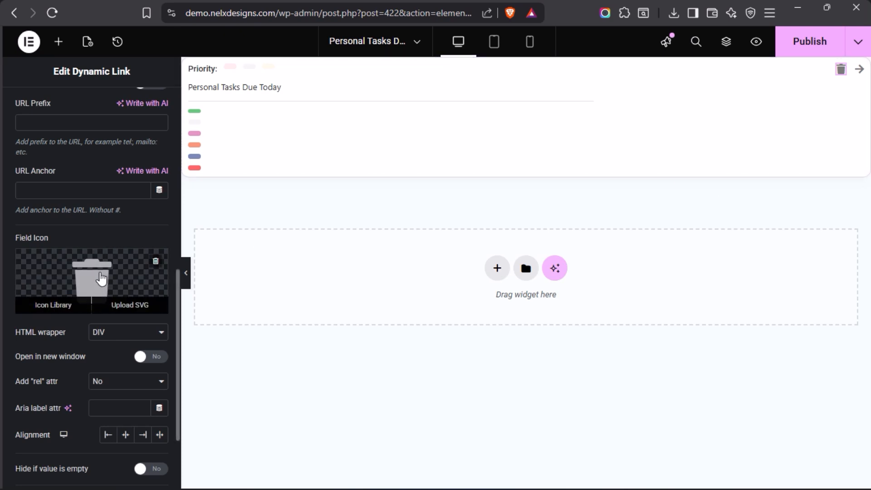
# Review the remaining content settings of the trash icon's Dynamic Link and its General style options
pyautogui.scroll(-2, 36, 316)
pyautogui.scroll(9, 58, 299)
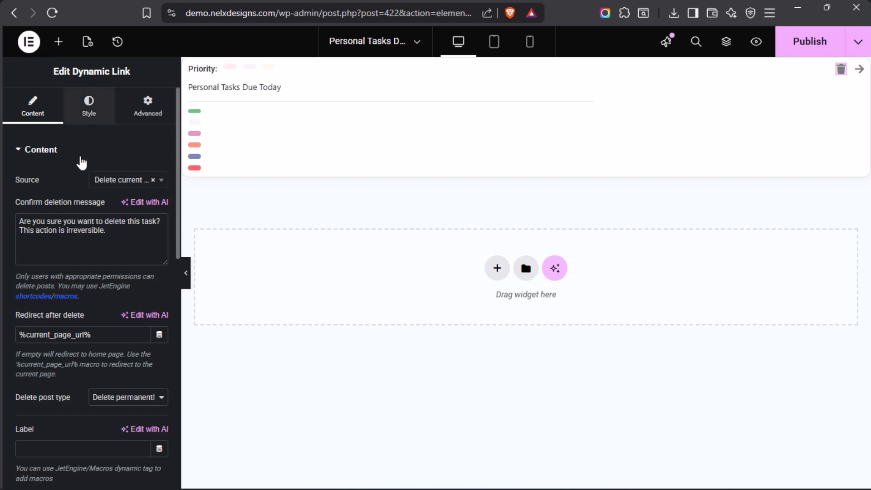
pyautogui.click(89, 107)
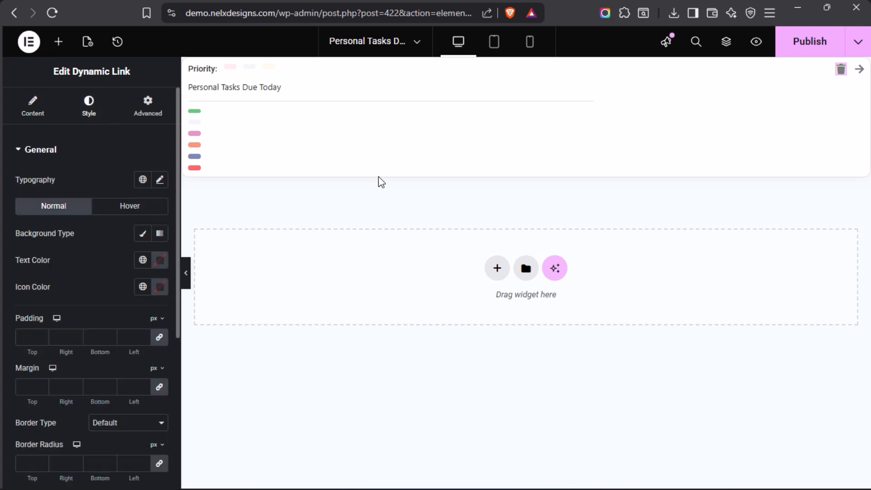
pyautogui.scroll(-5, 78, 272)
pyautogui.scroll(5, 79, 272)
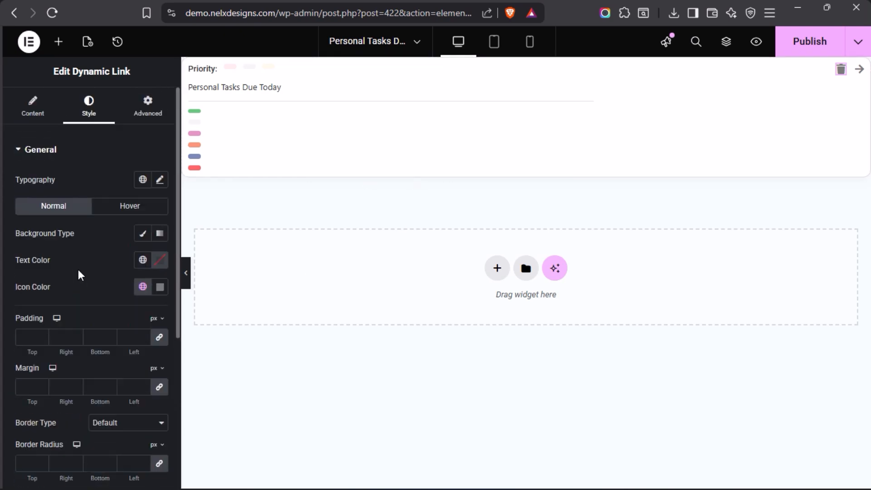
# Check the trash link's advanced settings, including whether Dynamic Visibility is enabled
pyautogui.click(147, 111)
pyautogui.scroll(-5, 91, 176)
pyautogui.scroll(5, 74, 263)
pyautogui.click(39, 150)
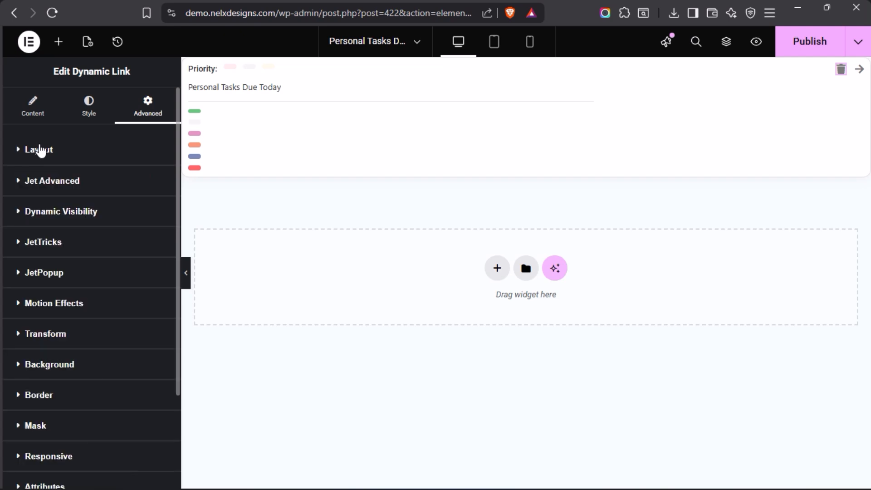
pyautogui.click(18, 215)
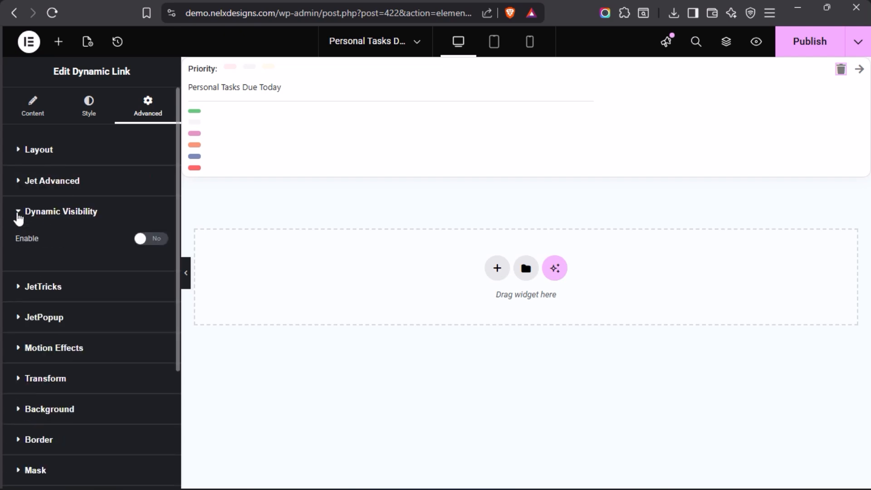
pyautogui.click(18, 216)
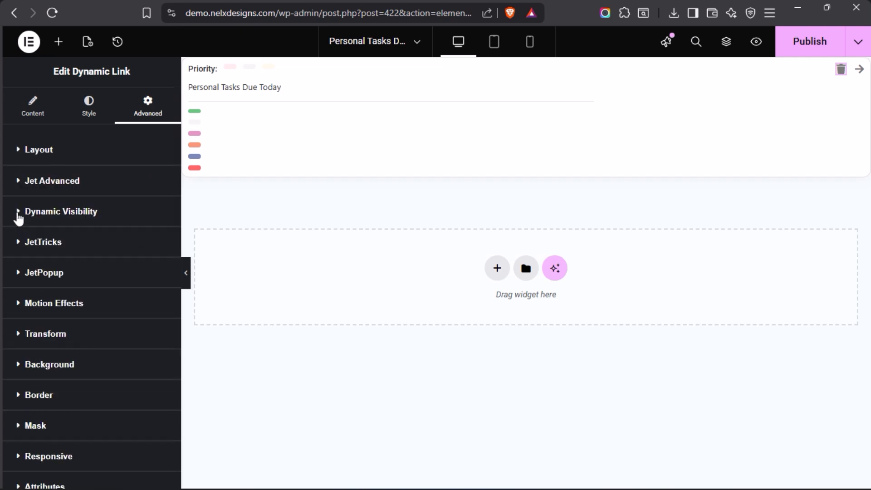
# Open the arrow icon's Dynamic Link settings, follow today's task arrow on the account Tasks page, and return to the listing editor
pyautogui.click(857, 73)
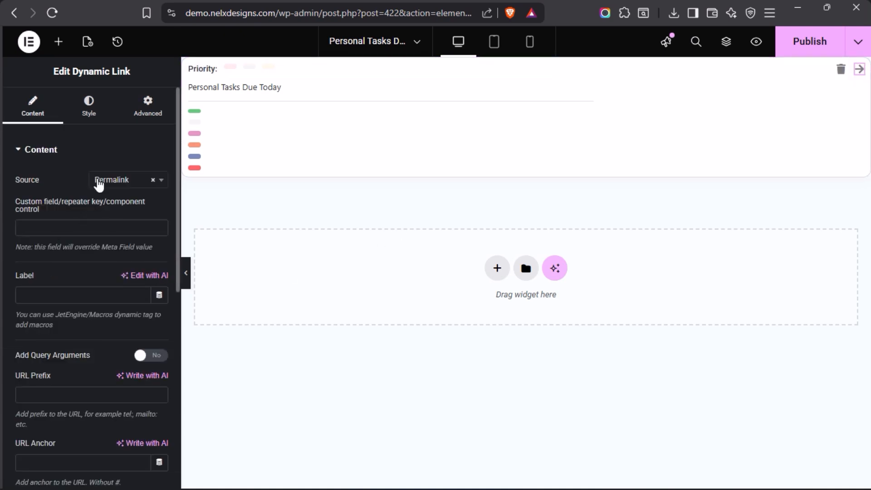
pyautogui.moveTo(2, 301)
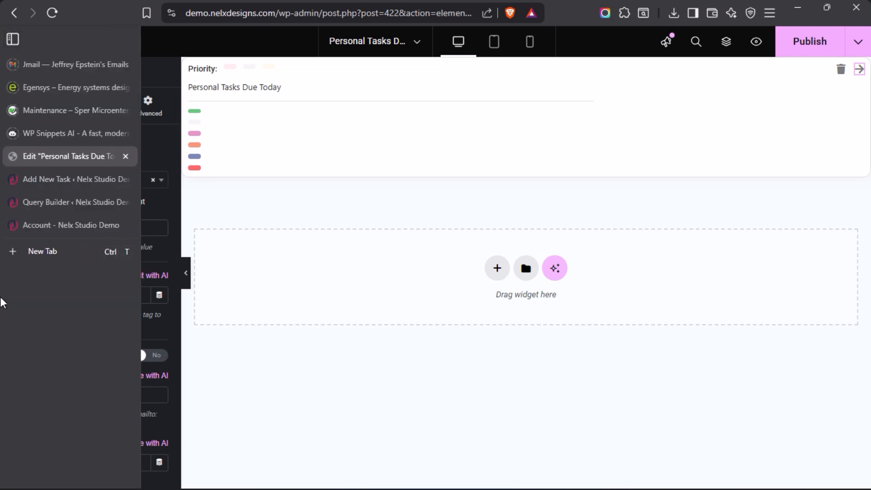
pyautogui.click(54, 230)
pyautogui.click(389, 227)
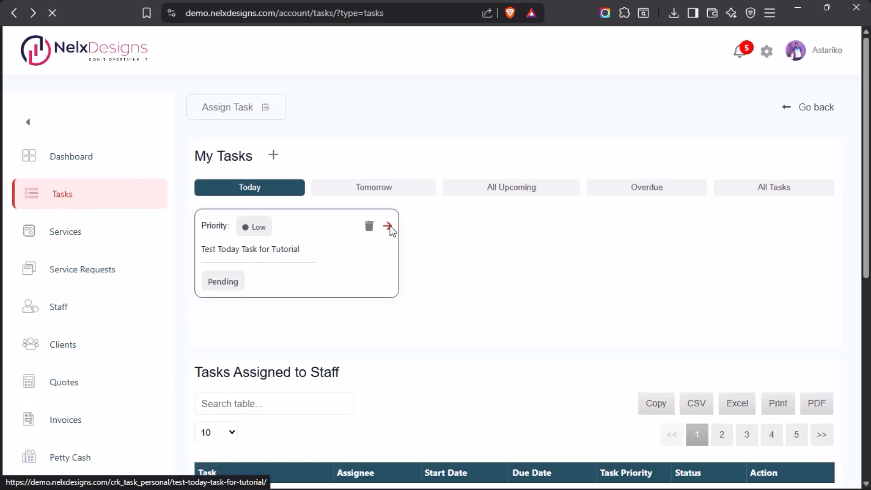
pyautogui.moveTo(2, 211)
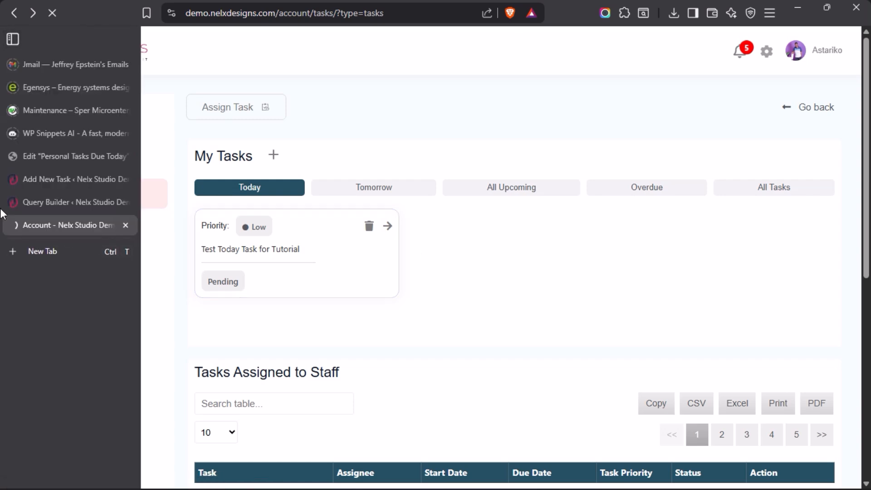
pyautogui.click(44, 156)
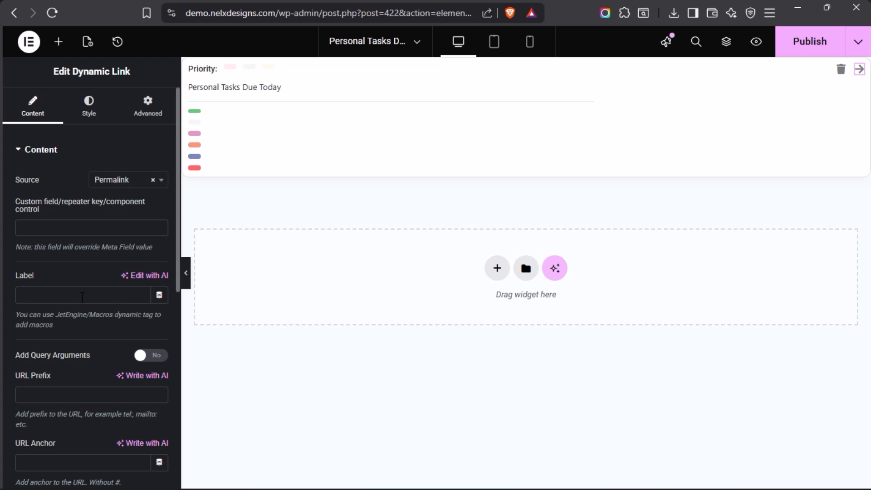
# Review the arrow link's content settings, from its Permalink source to the Field Icon
pyautogui.scroll(-3, 61, 306)
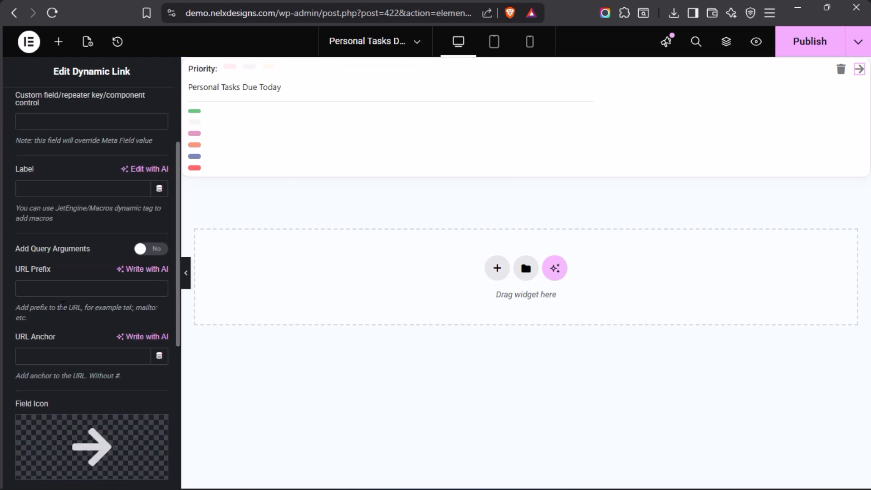
pyautogui.scroll(3, 45, 192)
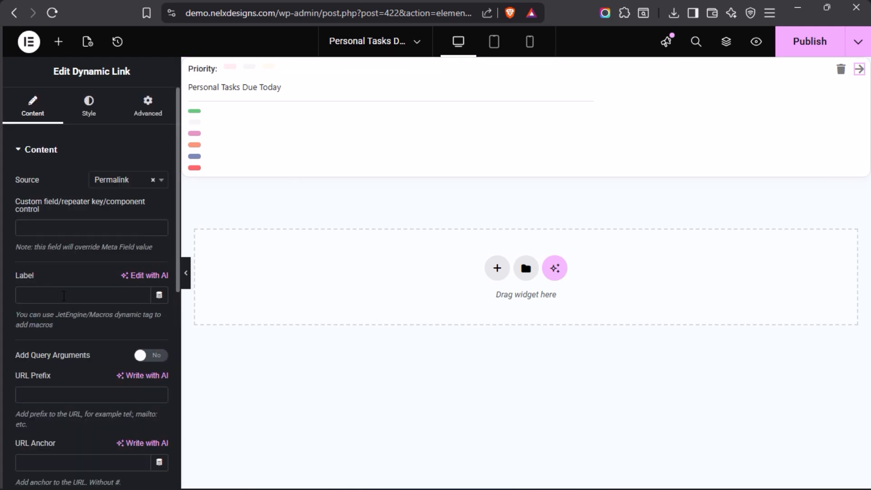
pyautogui.scroll(-9, 62, 295)
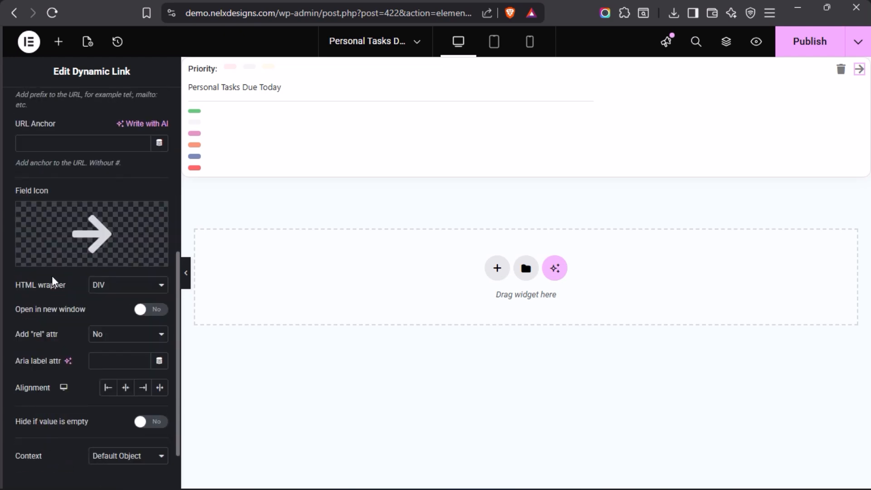
pyautogui.moveTo(74, 238)
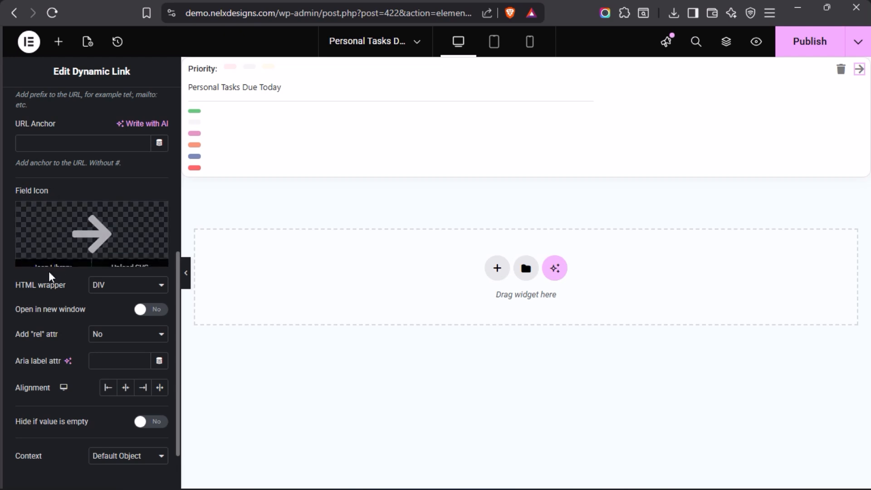
pyautogui.scroll(9, 66, 289)
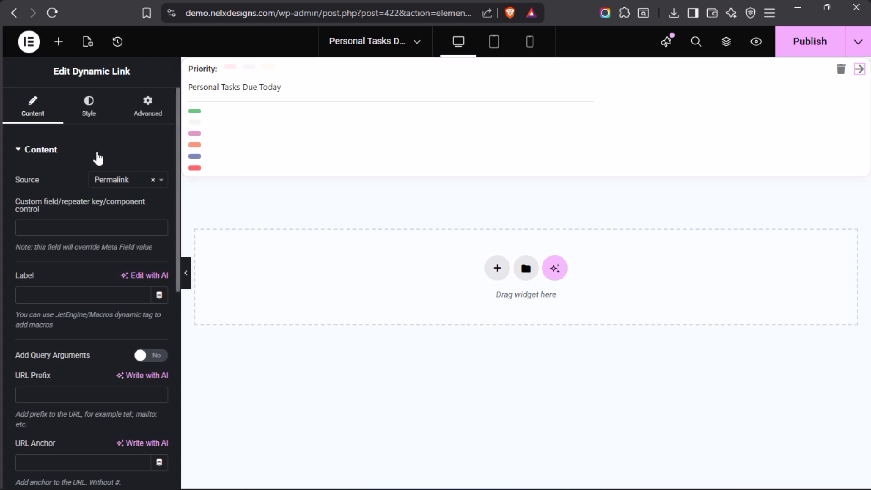
# View the Test Today Task for Tutorial page, go back from it to the account Tasks page, and return to the listing editor
pyautogui.moveTo(4, 284)
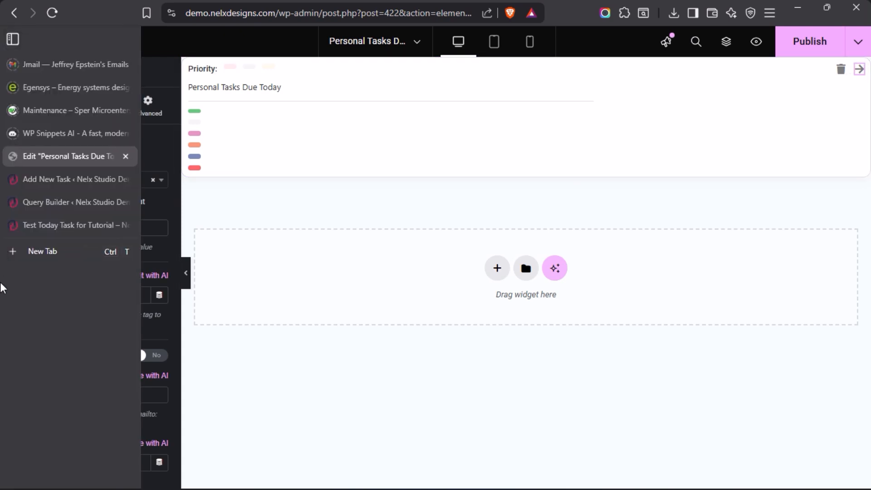
pyautogui.click(30, 224)
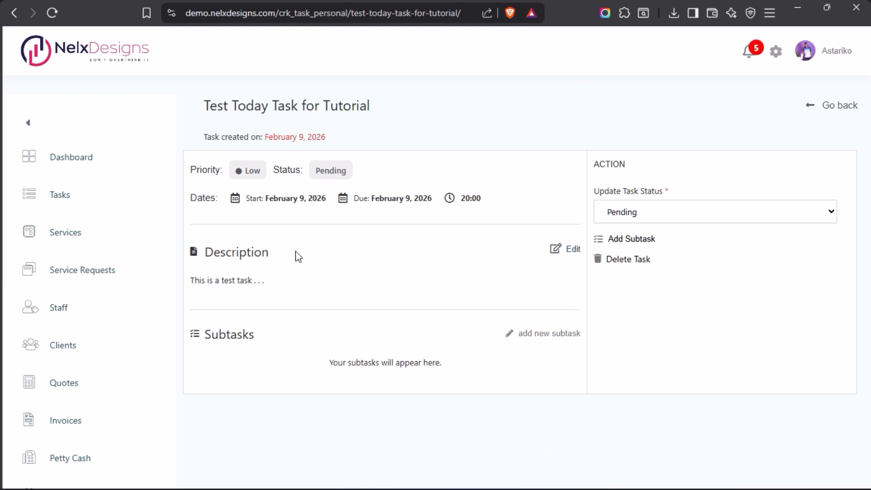
pyautogui.moveTo(3, 272)
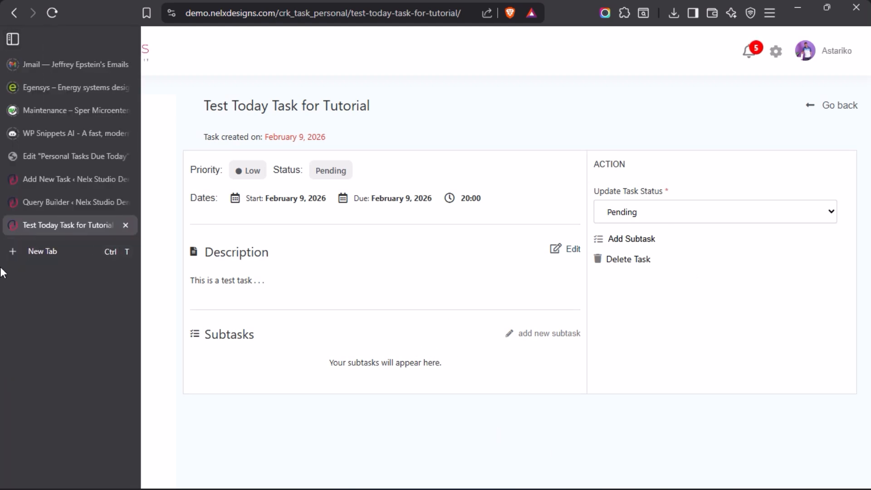
pyautogui.click(40, 156)
pyautogui.moveTo(7, 244)
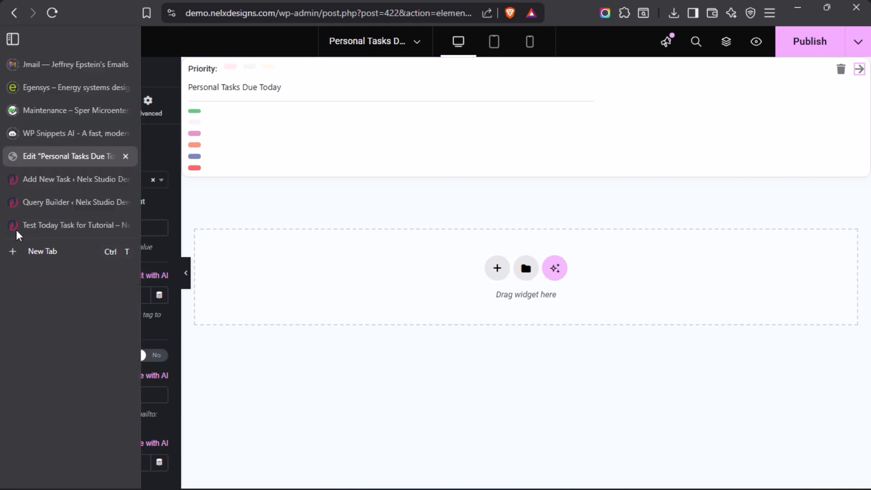
pyautogui.click(11, 225)
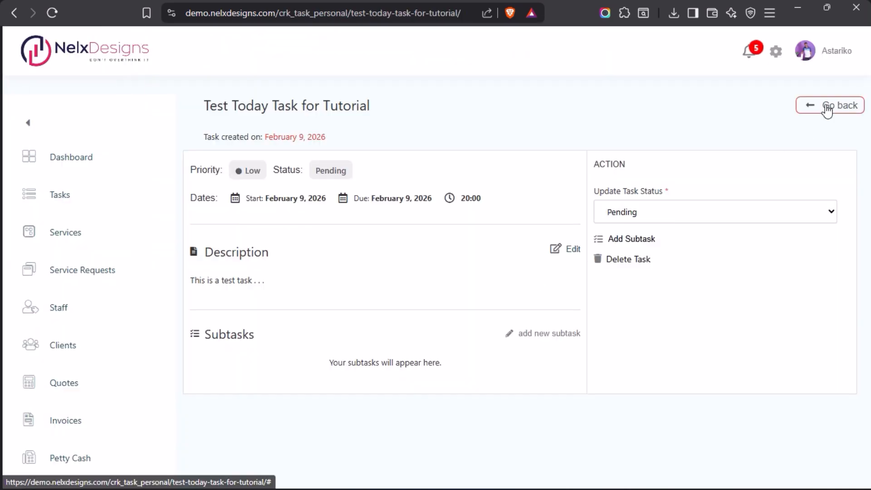
pyautogui.click(829, 107)
pyautogui.moveTo(4, 156)
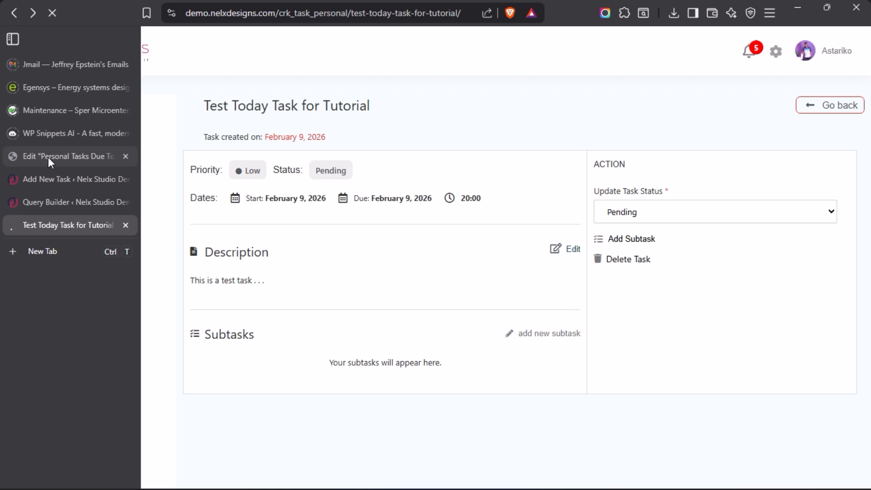
pyautogui.click(48, 157)
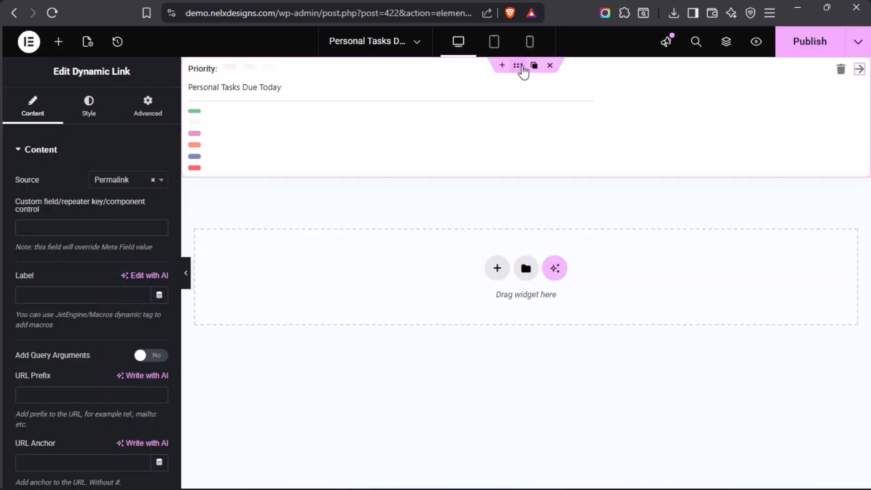
# Compare the background style settings of the listing's outer container with those of the inner card container
pyautogui.click(522, 68)
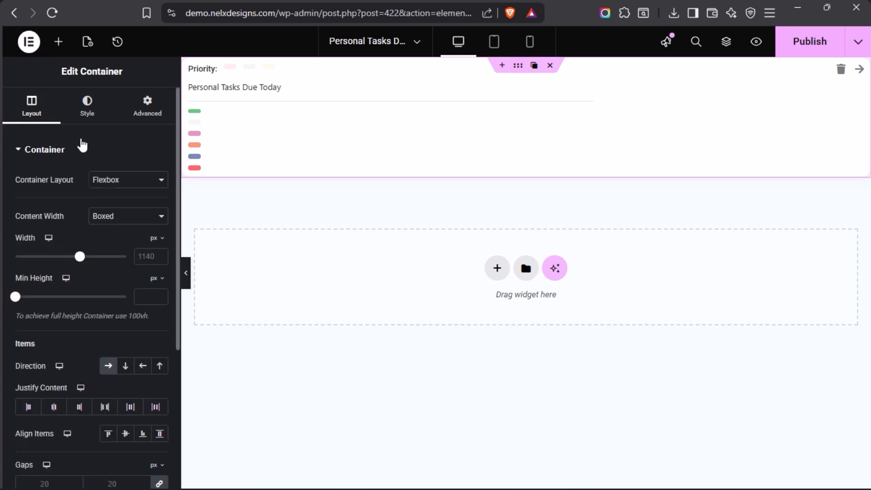
pyautogui.click(88, 115)
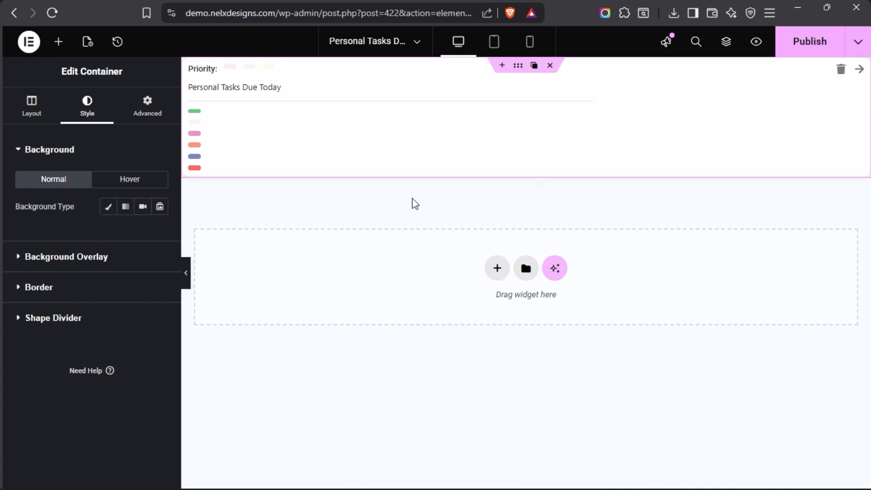
pyautogui.moveTo(190, 68)
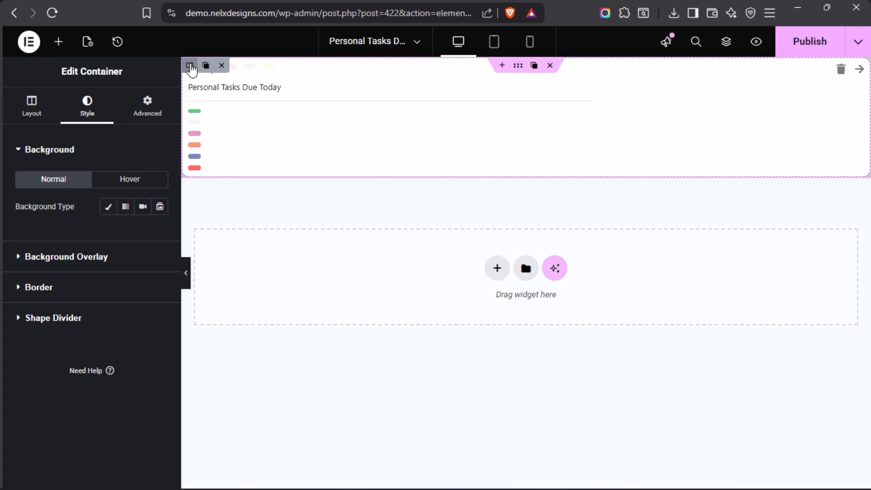
pyautogui.click(190, 67)
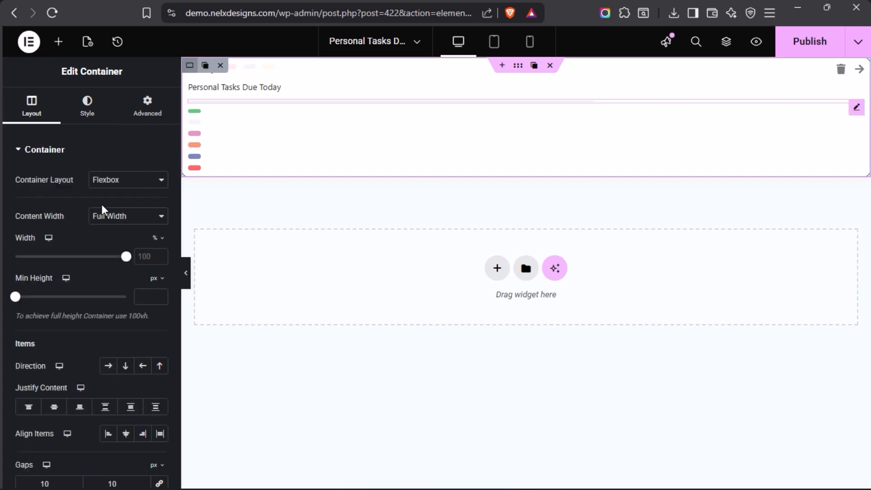
pyautogui.click(101, 119)
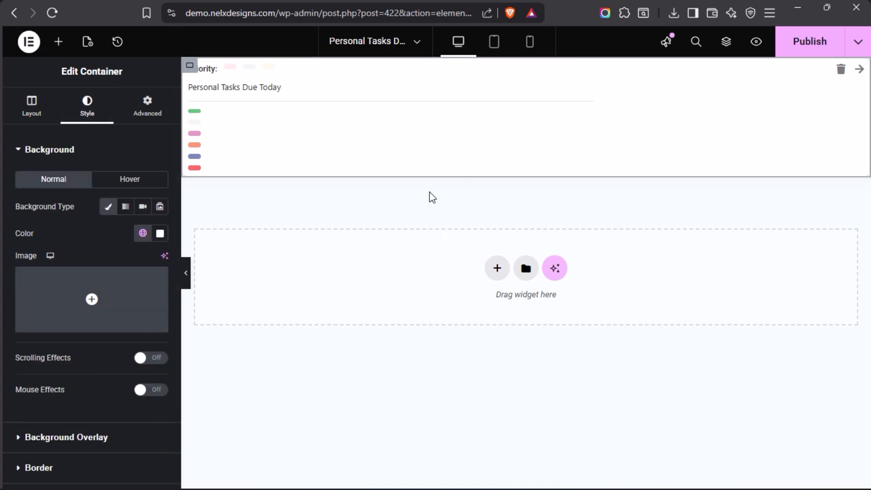
pyautogui.moveTo(523, 96)
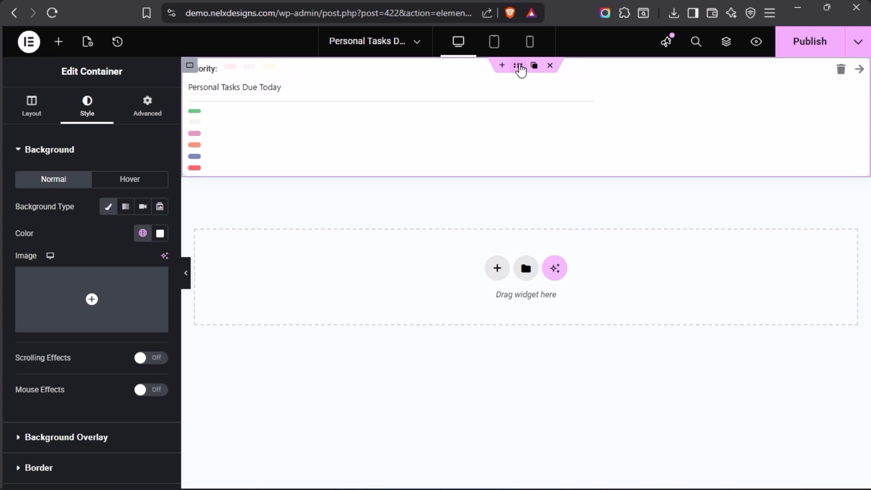
pyautogui.click(161, 117)
pyautogui.moveTo(540, 82)
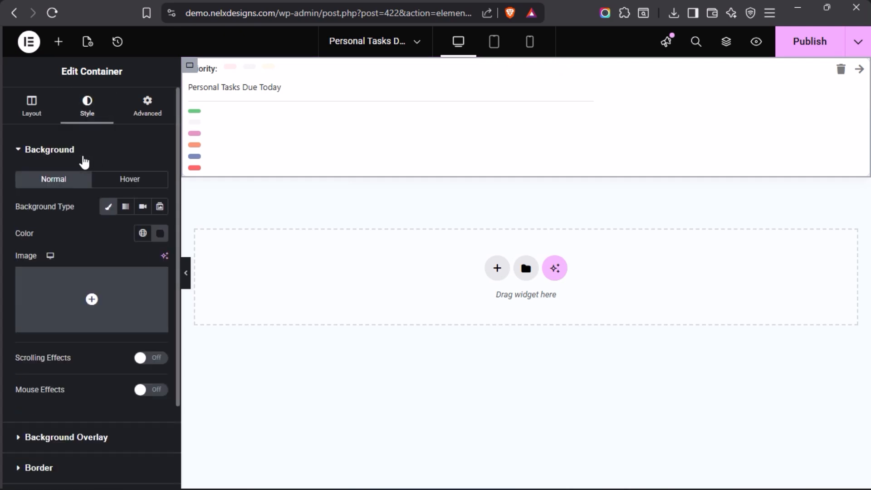
# Inspect the inner card container's border settings for both the normal and hover states
pyautogui.click(74, 151)
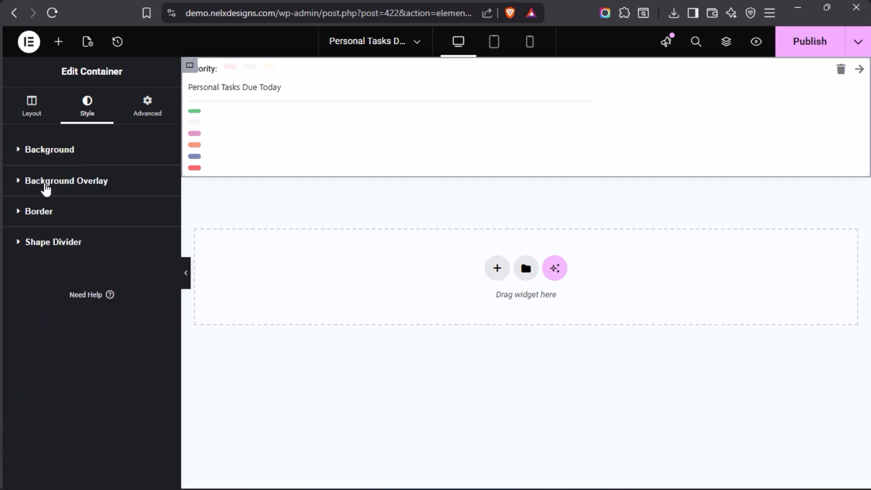
pyautogui.click(40, 212)
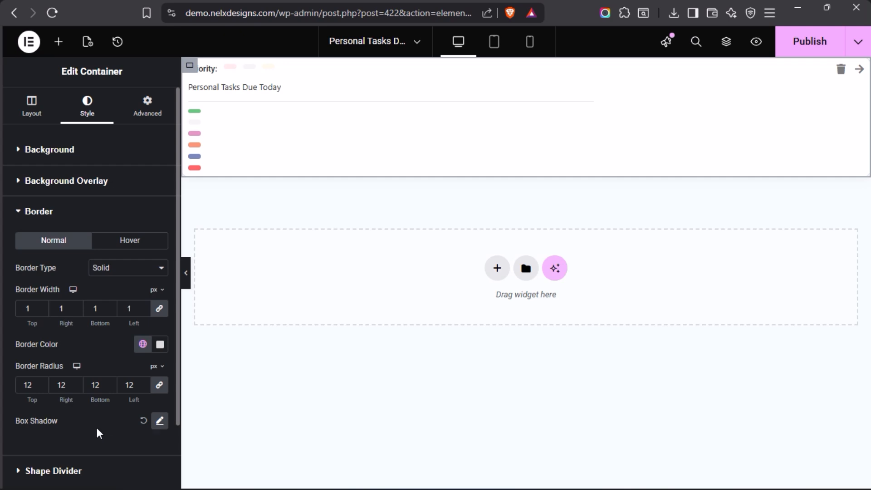
pyautogui.click(131, 244)
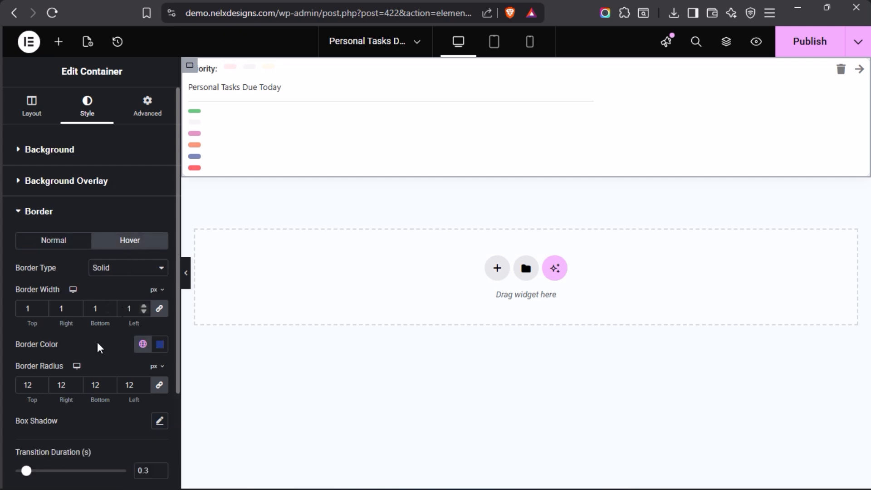
pyautogui.moveTo(2, 317)
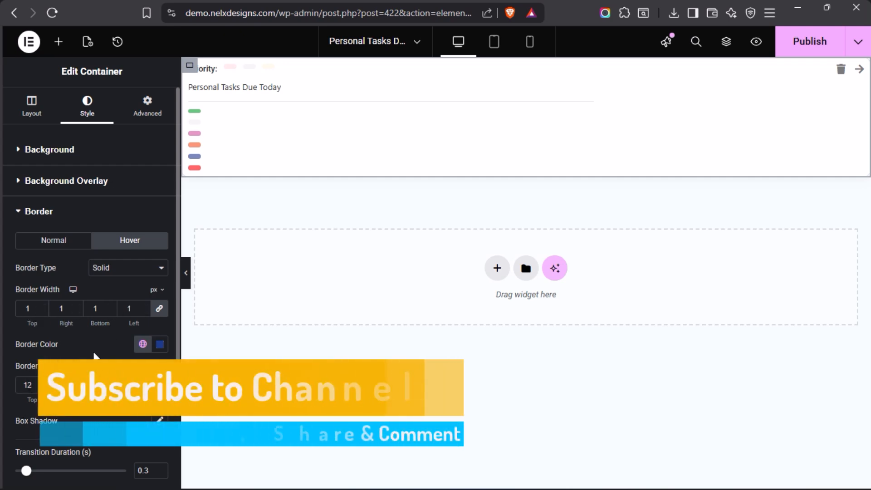
pyautogui.scroll(-3, 94, 356)
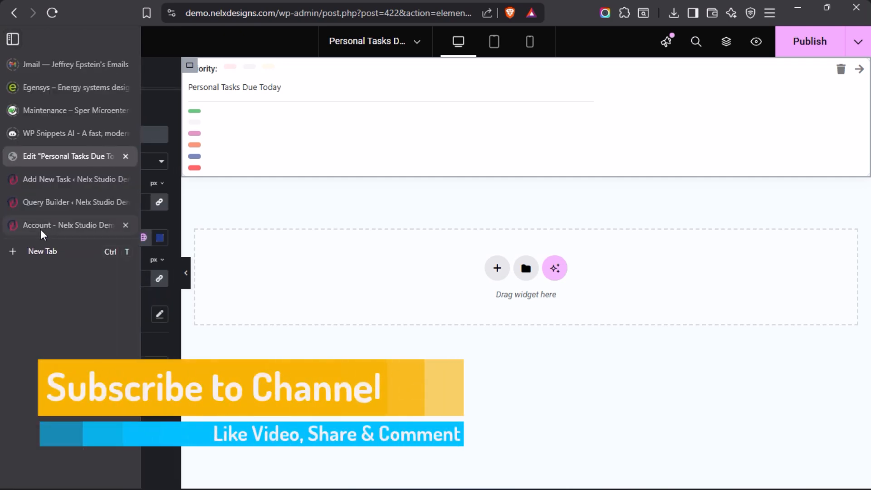
# On the account Tasks page, step through the Tomorrow, All Upcoming and Overdue lists under My Tasks
pyautogui.click(41, 225)
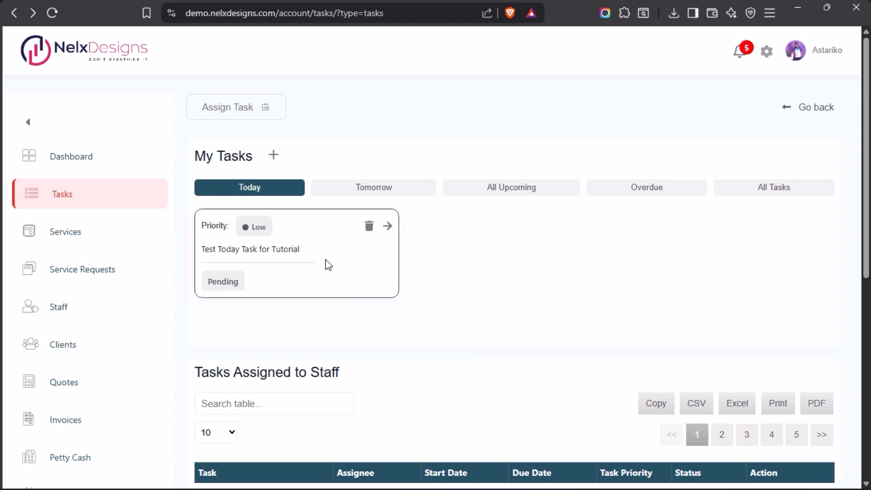
pyautogui.moveTo(3, 221)
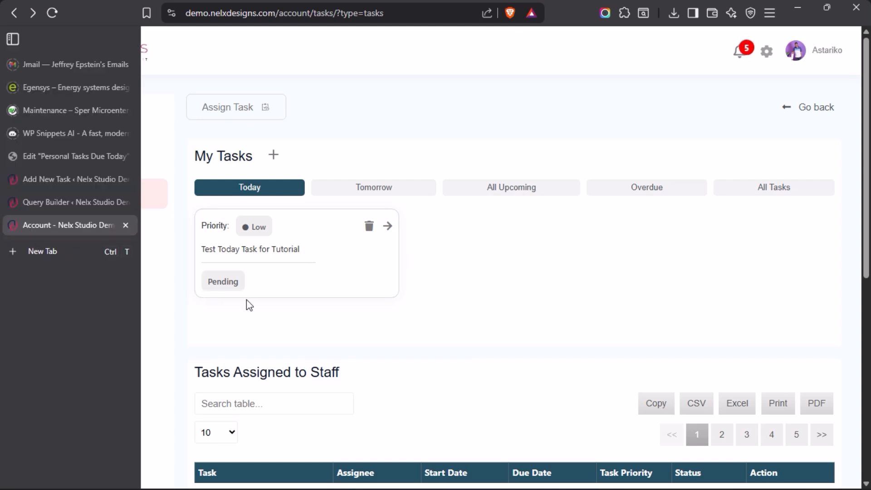
pyautogui.click(383, 192)
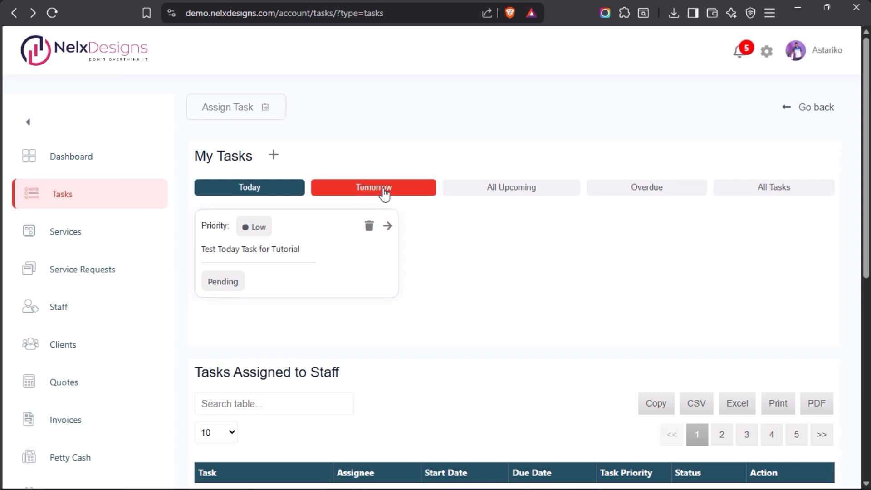
pyautogui.click(525, 192)
pyautogui.click(647, 189)
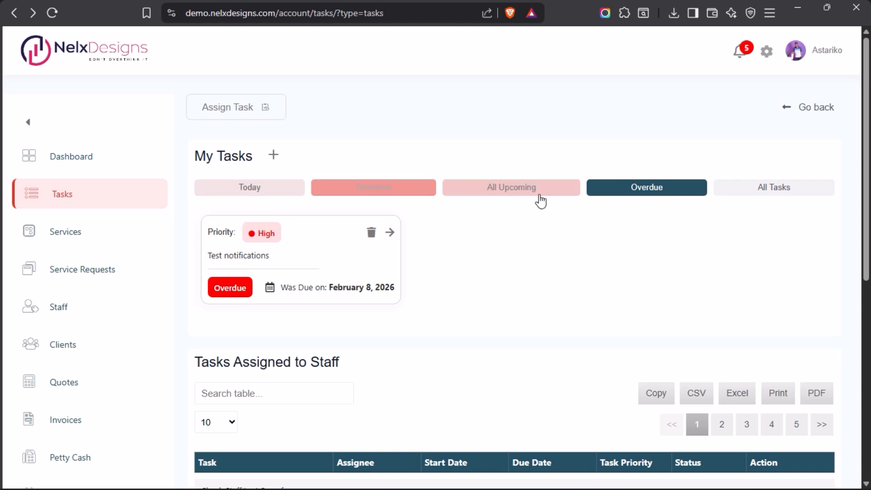
pyautogui.click(361, 188)
pyautogui.click(504, 195)
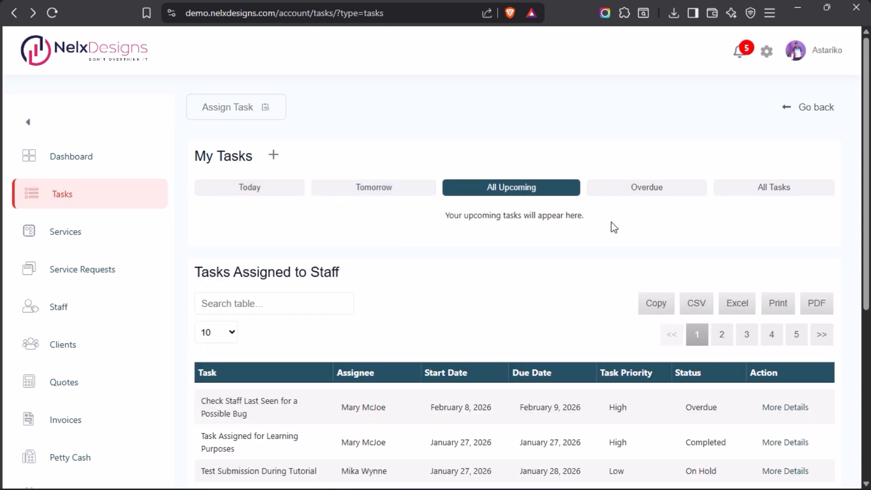
pyautogui.click(643, 195)
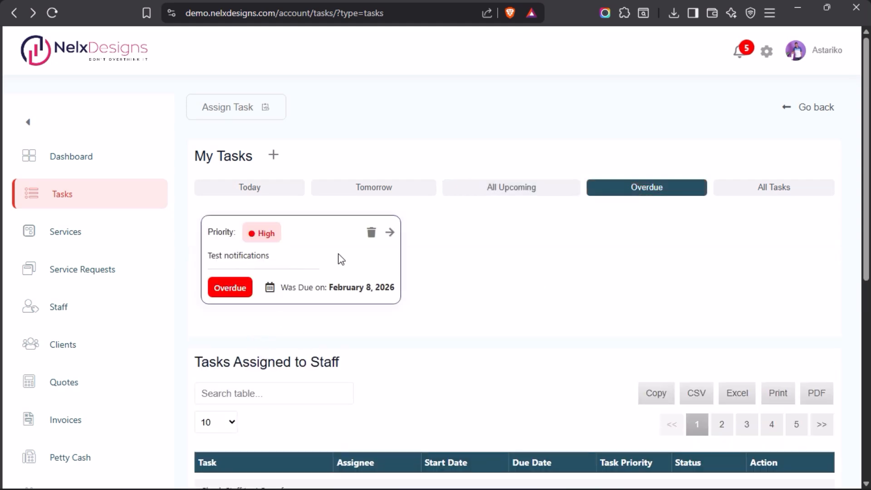
# Compare the Personal Tasks Due Today listing in the editor with the Overdue task card on the account Tasks page
pyautogui.moveTo(0, 225)
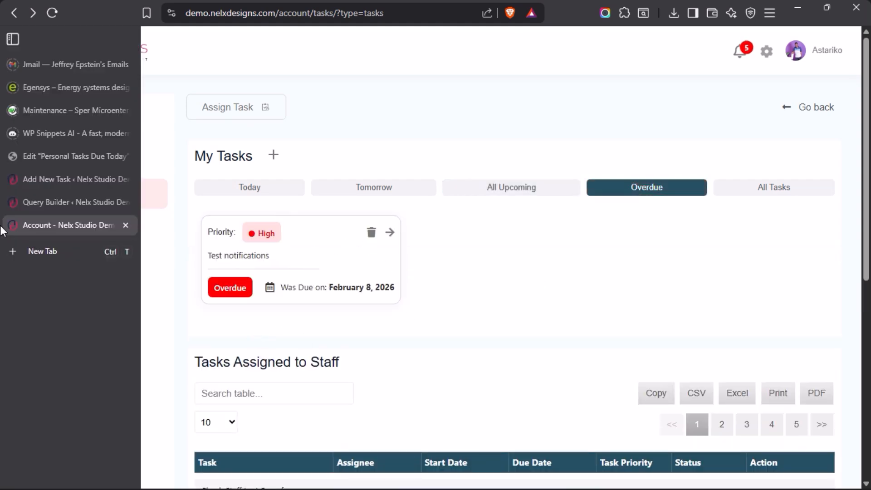
pyautogui.click(46, 157)
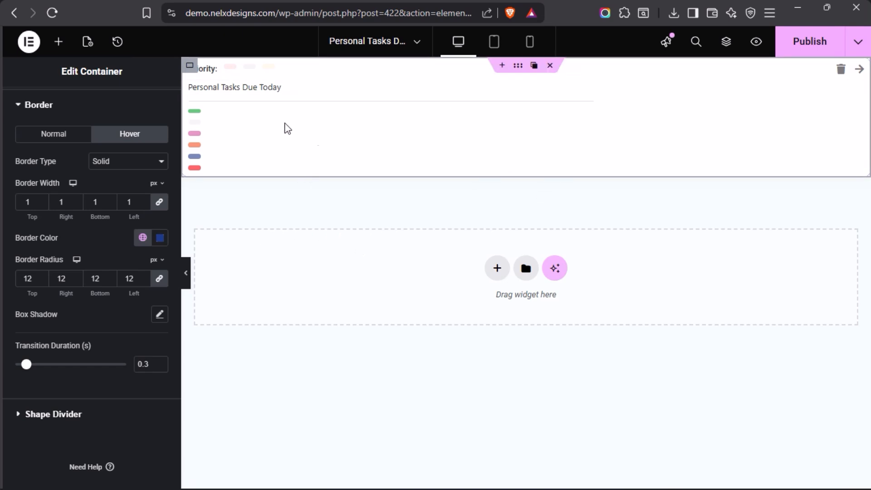
pyautogui.moveTo(1, 254)
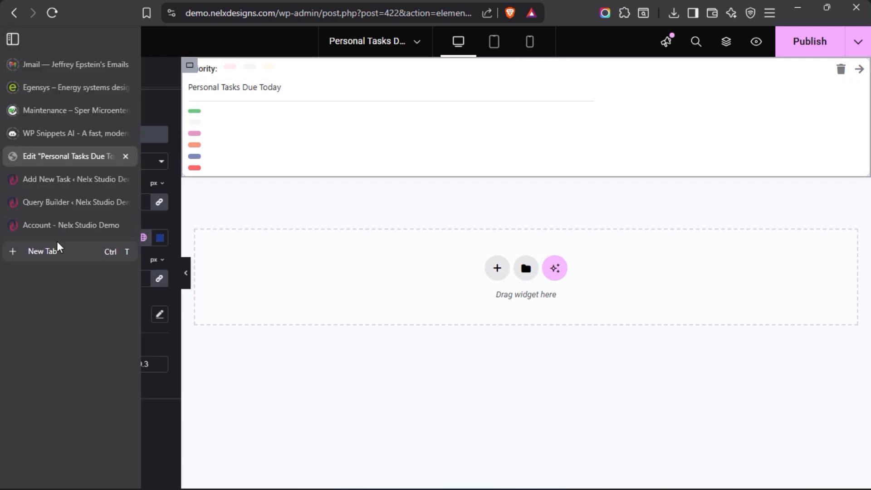
pyautogui.click(48, 225)
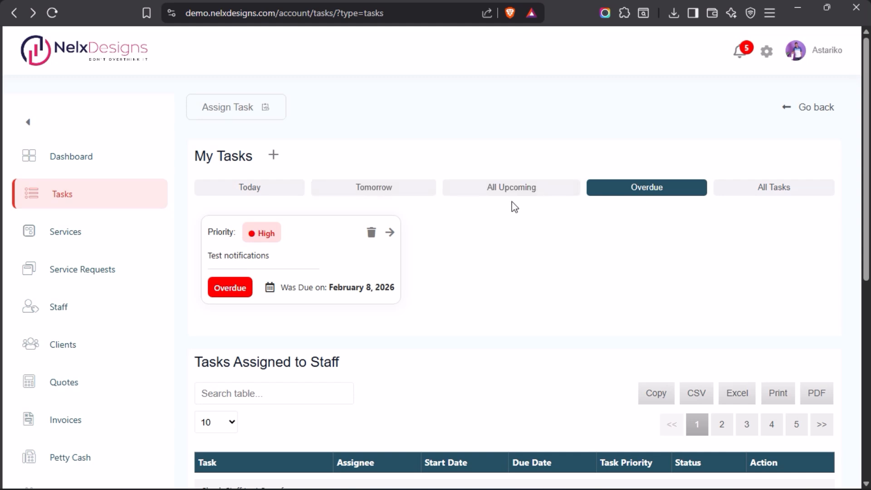
pyautogui.moveTo(2, 215)
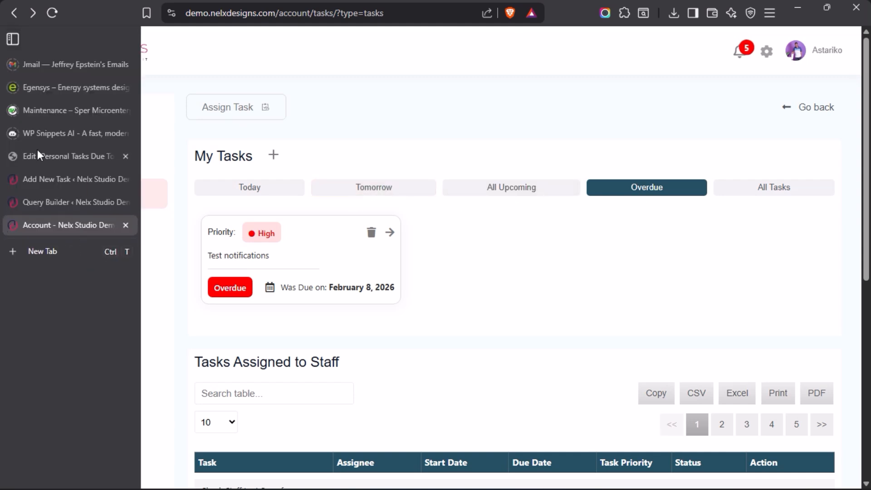
pyautogui.click(52, 154)
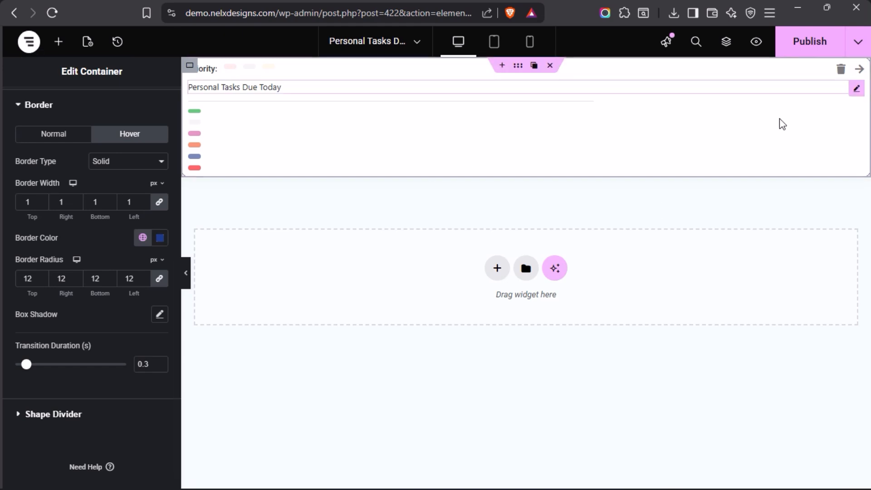
# Exit the listing editor to WordPress and leave without saving the changes
pyautogui.click(31, 44)
pyautogui.click(71, 211)
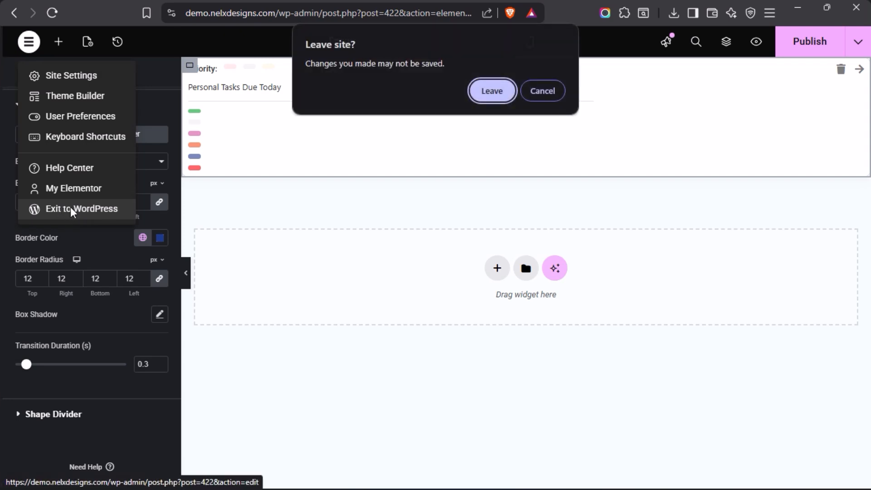
pyautogui.click(500, 91)
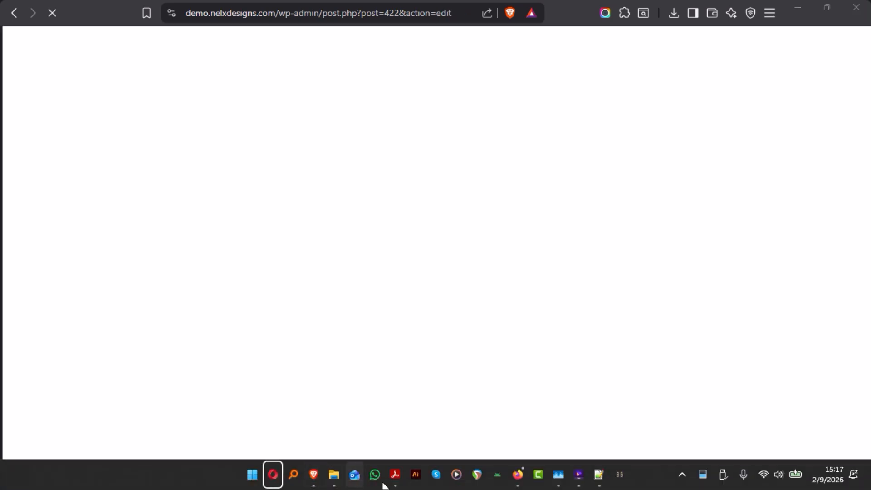
# Switch to Adobe Acrobat and review the queries to build and listings to create in the Task Management System in WordPress PDF
pyautogui.click(395, 480)
pyautogui.scroll(8, 223, 279)
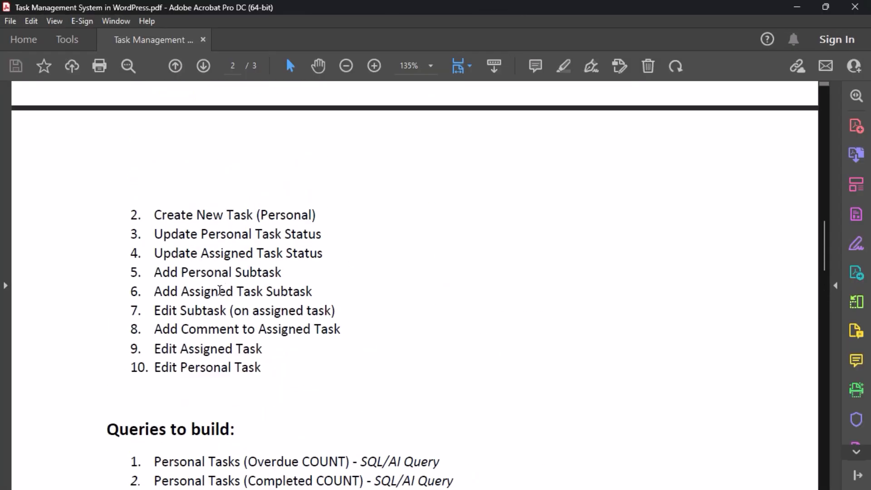
pyautogui.scroll(3, 219, 291)
pyautogui.scroll(-9, 268, 348)
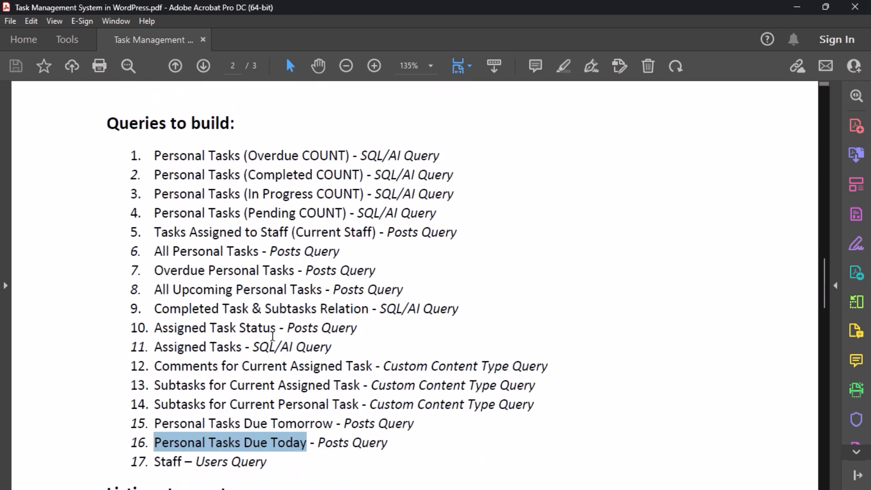
pyautogui.scroll(-6, 272, 336)
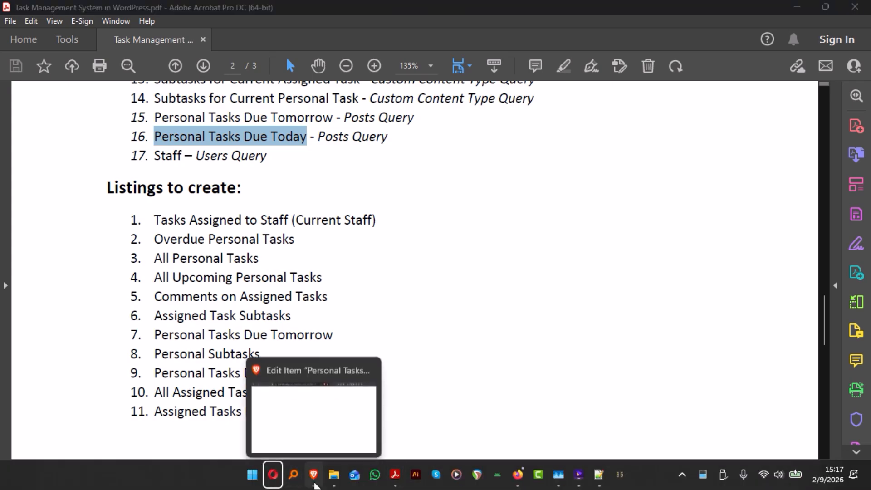
# Return to the Brave browser and open the last page of the Listing Items/Components list
pyautogui.click(316, 484)
pyautogui.moveTo(2, 249)
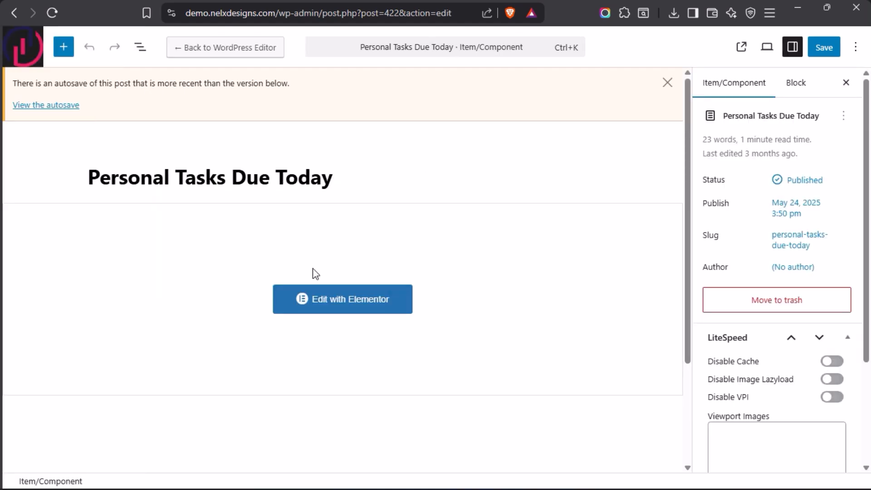
pyautogui.click(25, 51)
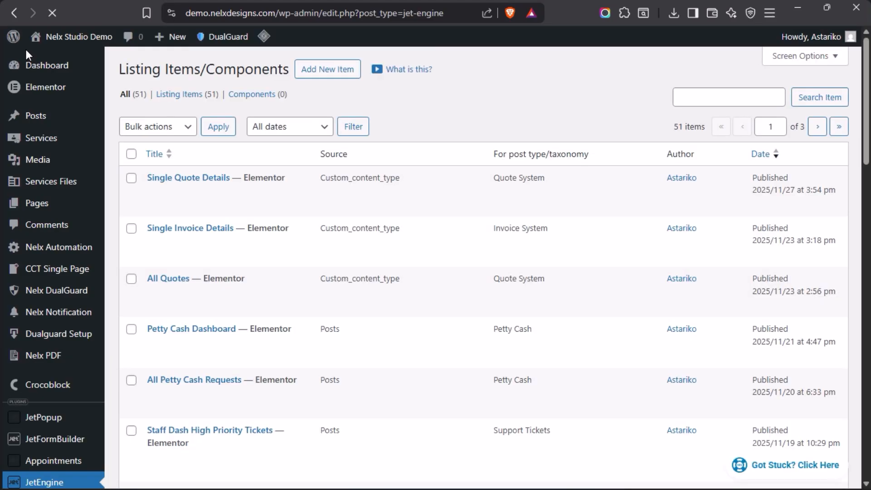
pyautogui.click(838, 131)
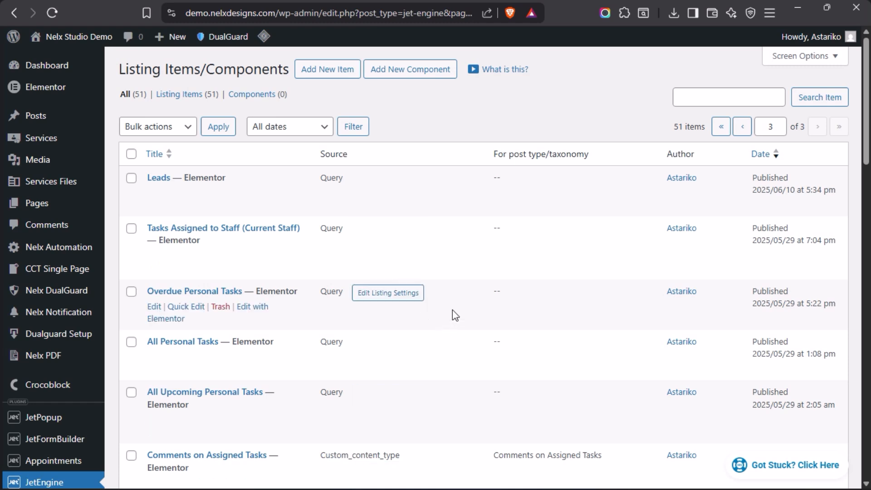
# Switch to the Query Builder page and open the full queries list
pyautogui.moveTo(1, 267)
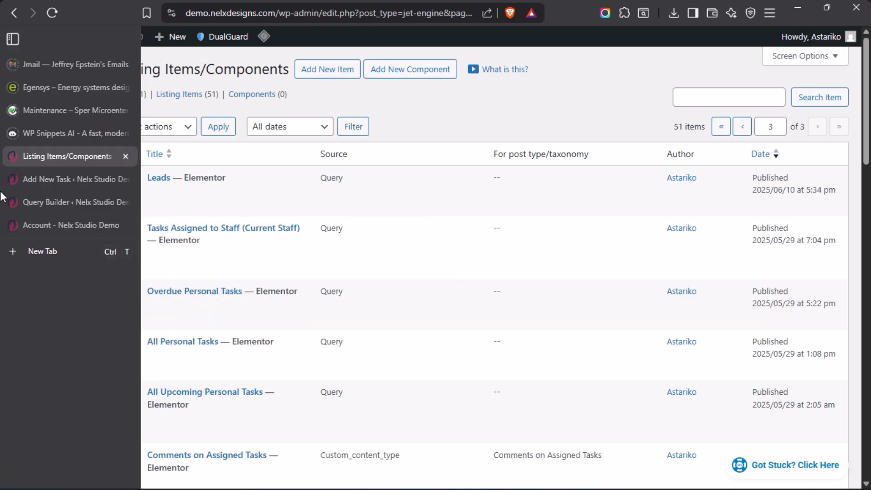
pyautogui.click(54, 203)
pyautogui.scroll(10, 266, 216)
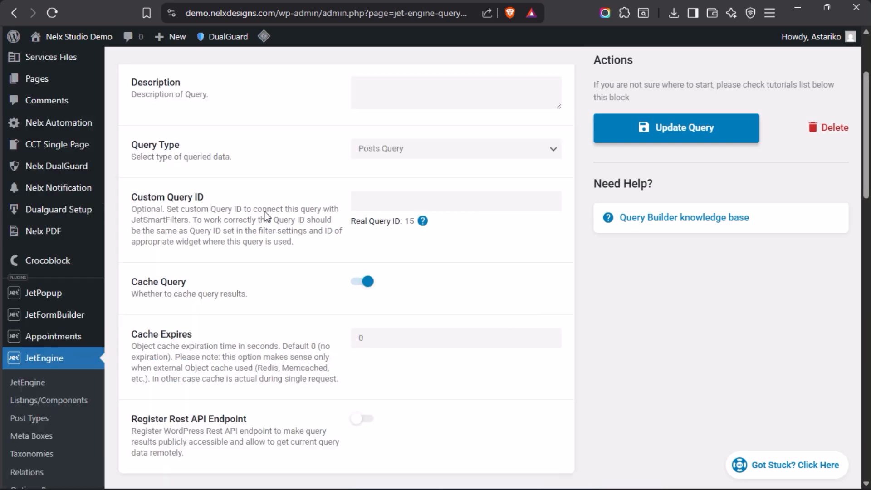
pyautogui.scroll(-3, 249, 245)
pyautogui.scroll(-2, 61, 334)
pyautogui.click(27, 313)
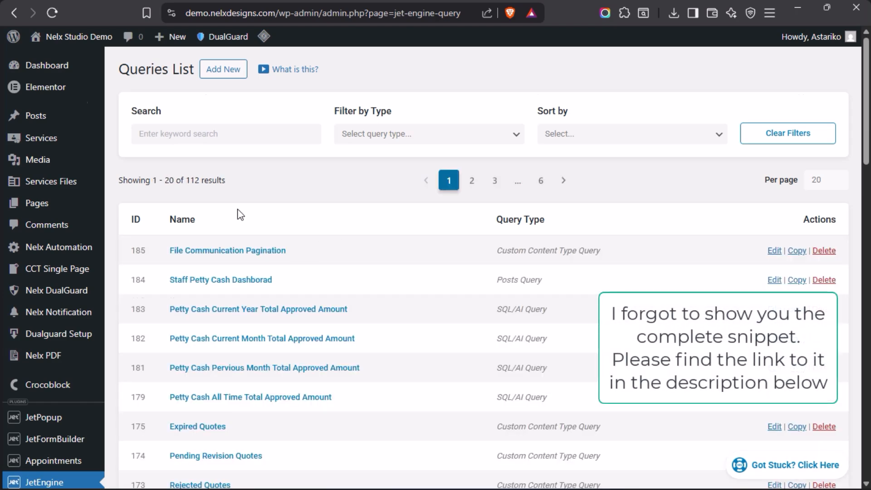
# Search the queries list for "Tomorrow" and open the Personal Tasks Due Tomorrow query
pyautogui.scroll(-9, 239, 212)
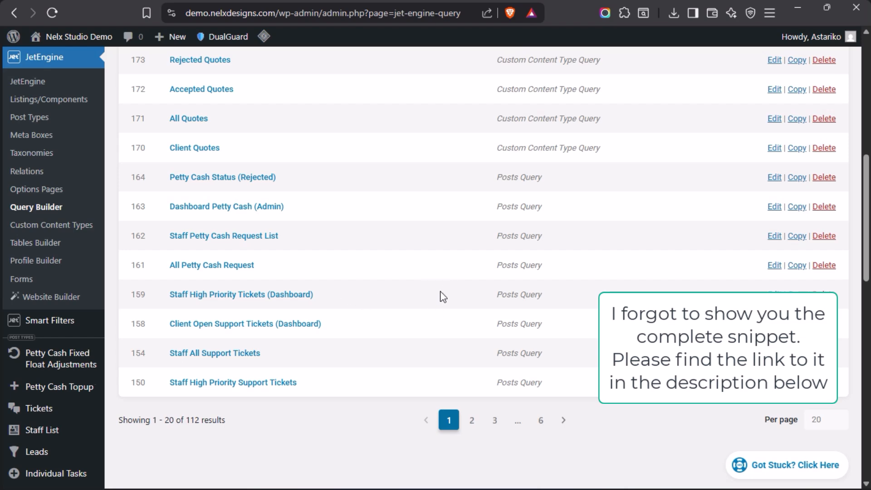
pyautogui.scroll(9, 443, 297)
pyautogui.click(218, 132)
pyautogui.write('Tomm')
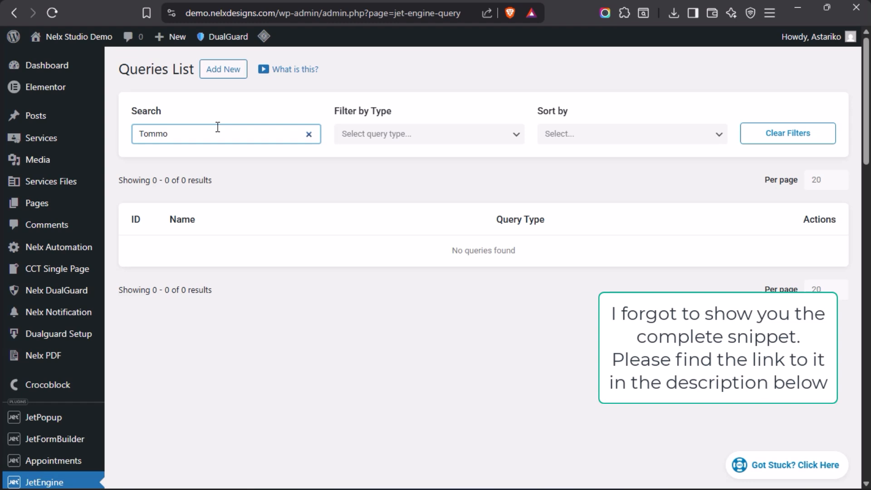
pyautogui.write('o')
pyautogui.press('BackSpace')
pyautogui.press('BackSpace')
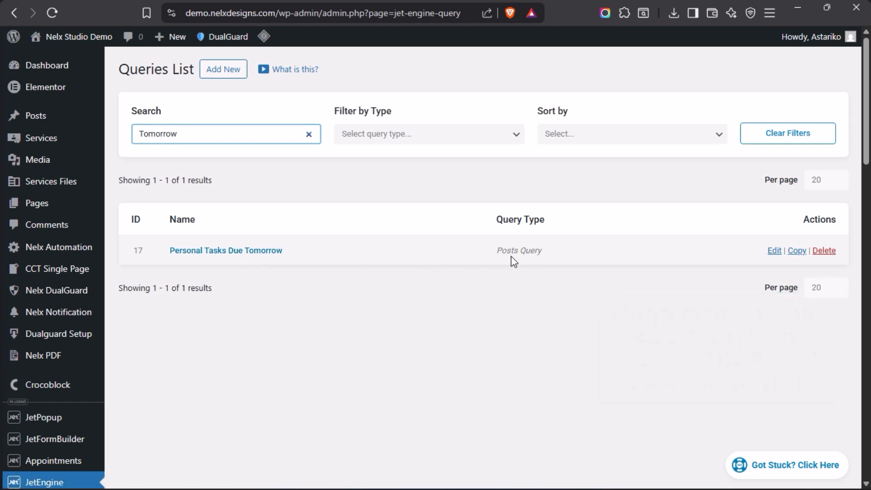
pyautogui.click(225, 251)
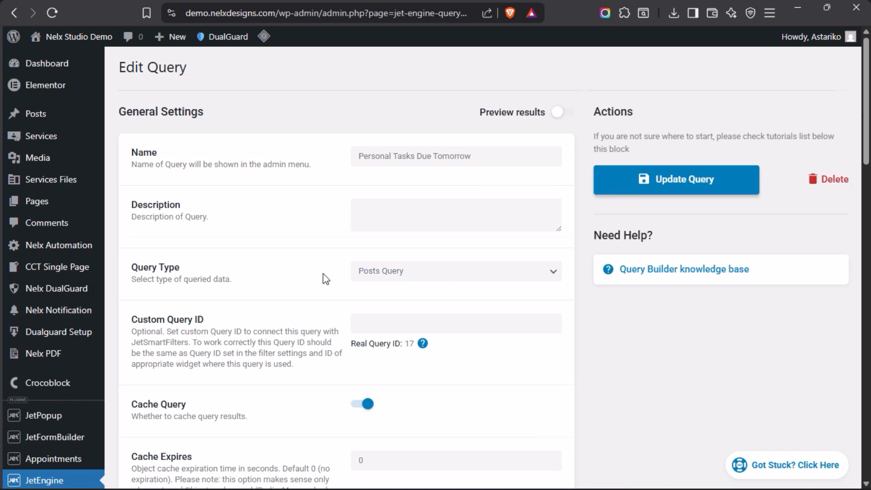
# Inspect the query's general and meta query settings, and check its start date field key against the Add New Task form
pyautogui.scroll(-10, 315, 249)
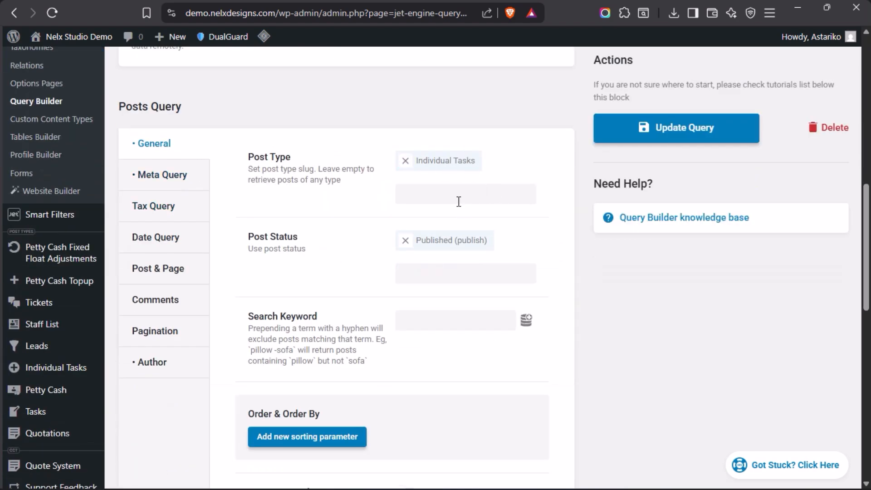
pyautogui.click(179, 178)
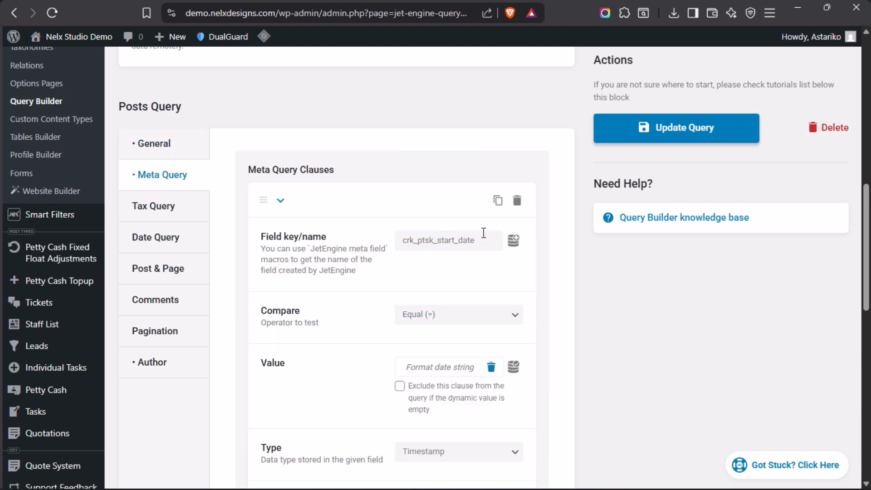
pyautogui.moveTo(483, 239); pyautogui.dragTo(394, 241)
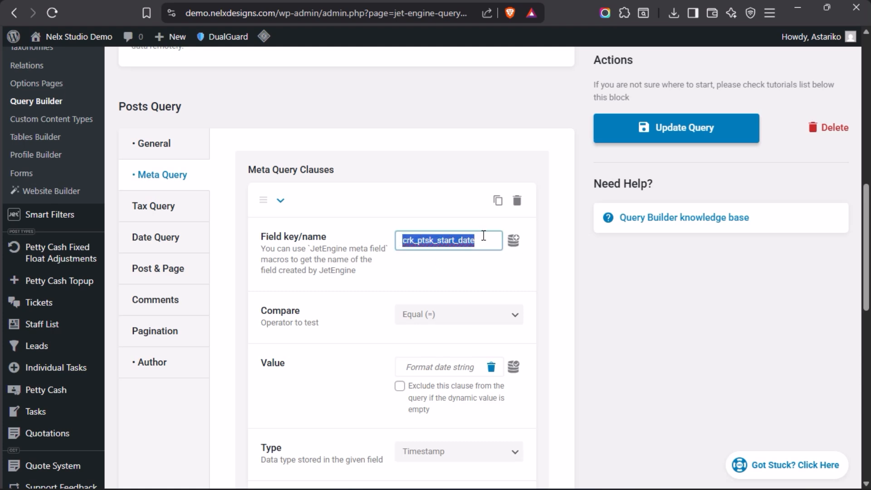
pyautogui.click(360, 278)
pyautogui.moveTo(1, 267)
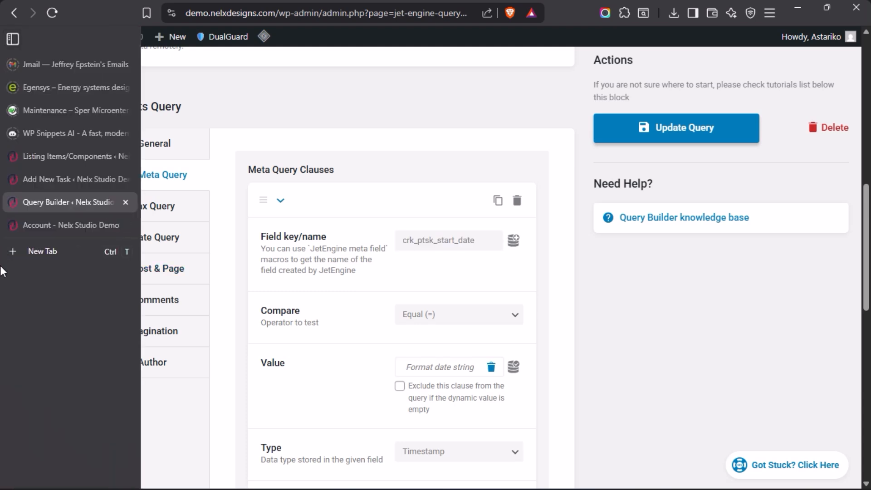
pyautogui.click(48, 181)
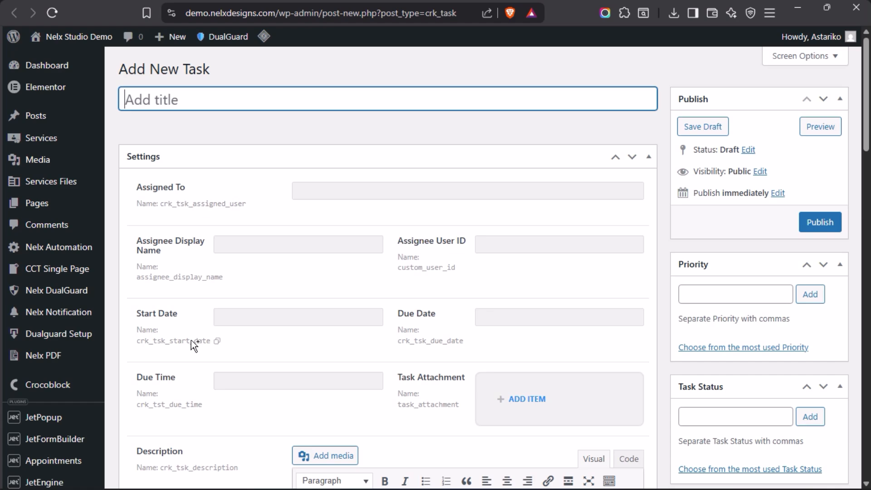
# Return to the account Tasks page and view the Today, Tomorrow and All Upcoming lists in turn
pyautogui.moveTo(1, 291)
pyautogui.click(33, 226)
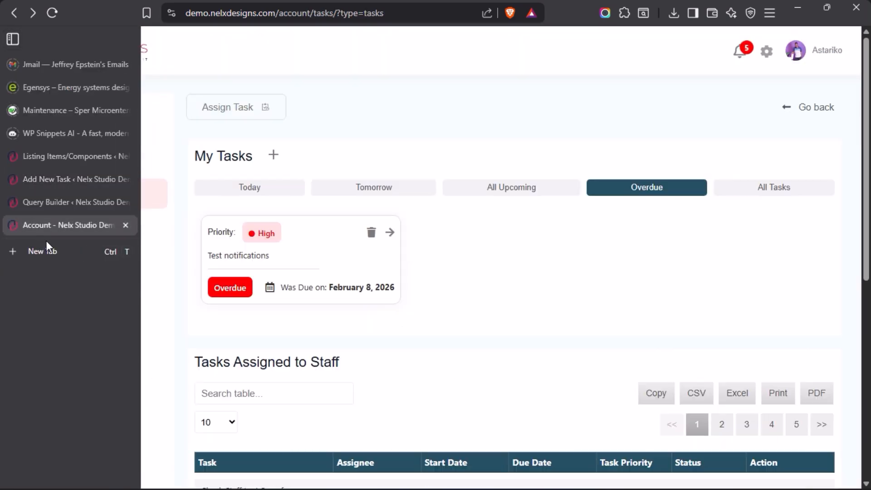
pyautogui.click(255, 192)
pyautogui.click(371, 191)
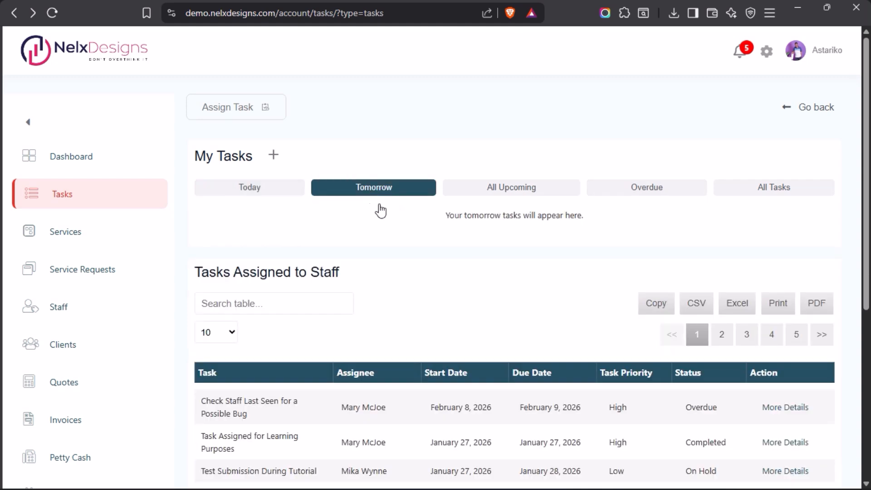
pyautogui.click(514, 195)
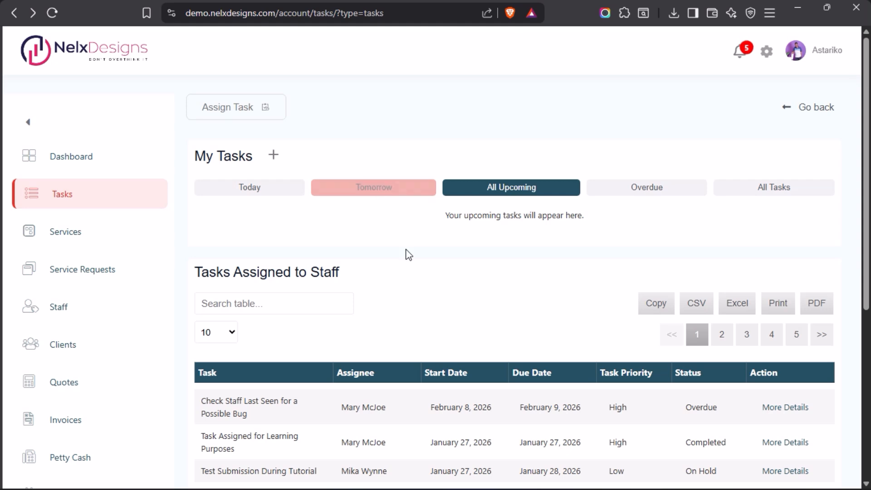
# Return to the Personal Tasks Due Tomorrow query and inspect the format, date string and time zone settings of its meta clause value
pyautogui.moveTo(3, 249)
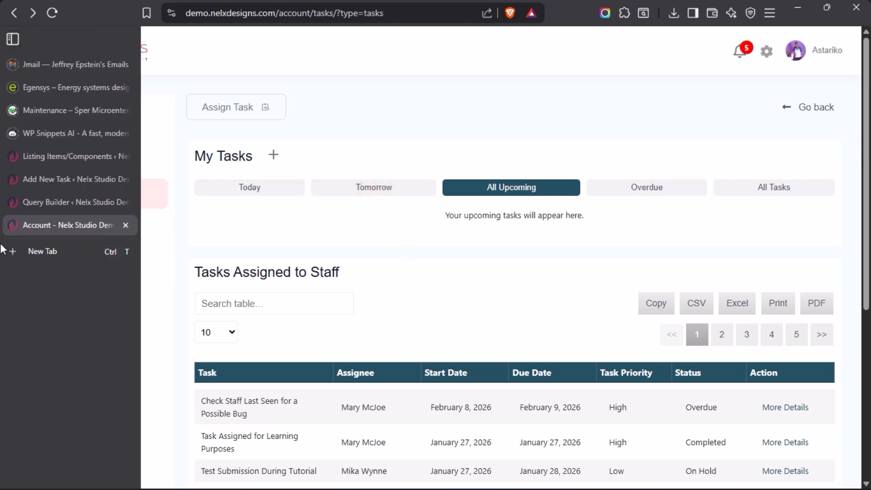
pyautogui.click(18, 199)
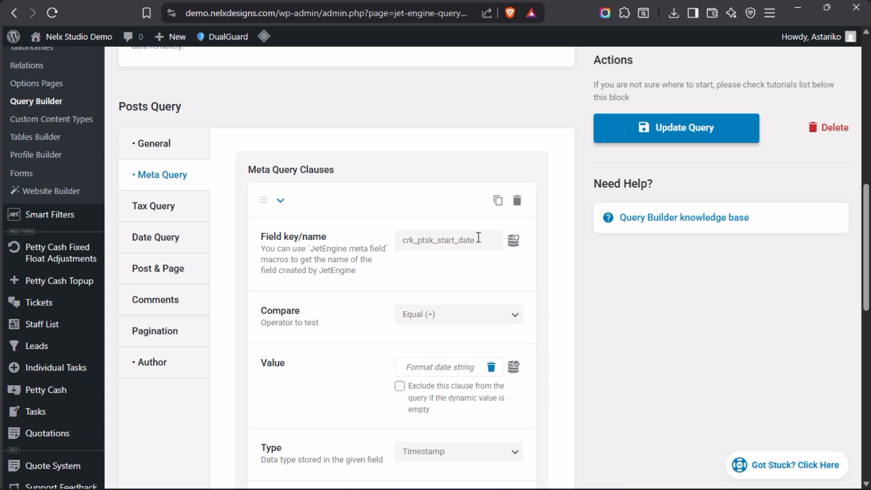
pyautogui.scroll(-3, 472, 308)
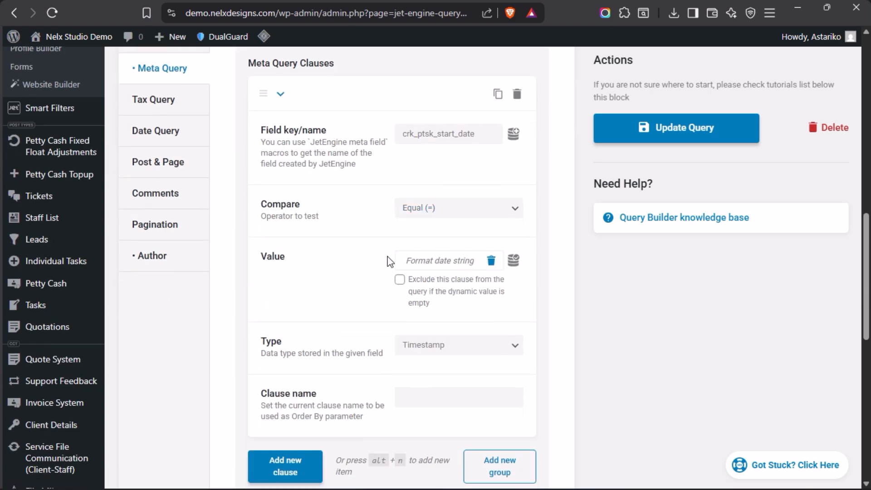
pyautogui.click(515, 261)
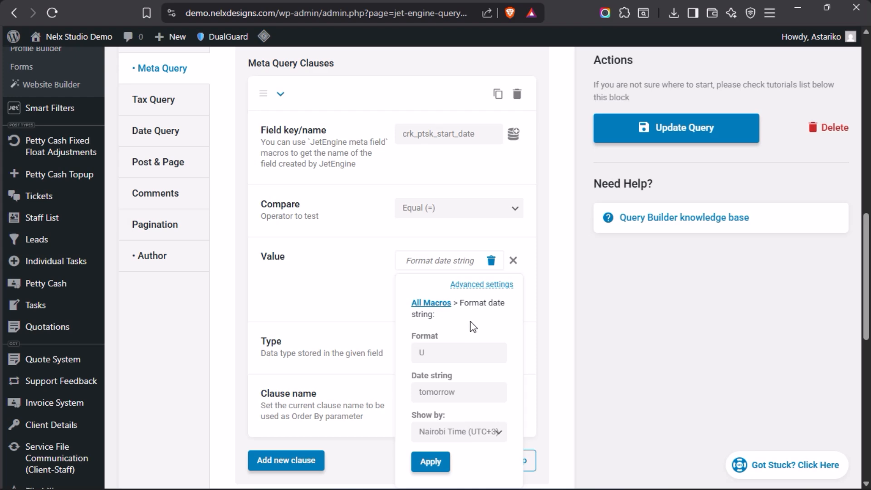
pyautogui.scroll(-2, 473, 326)
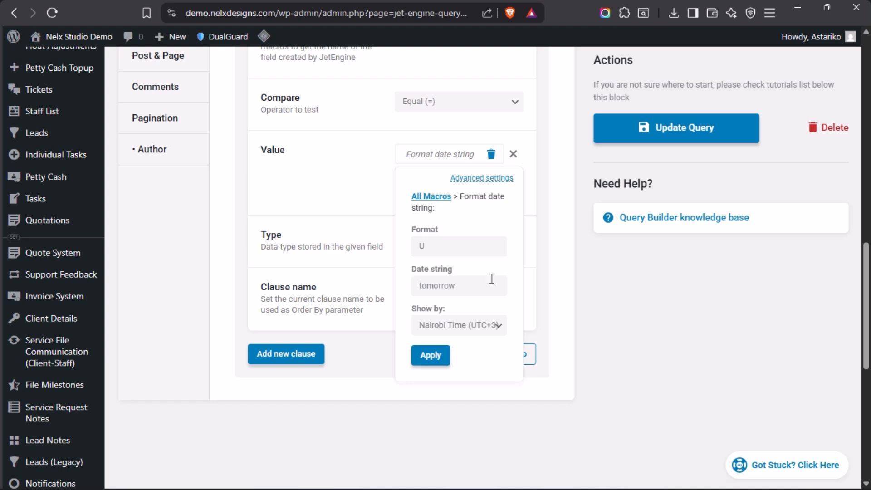
pyautogui.click(500, 332)
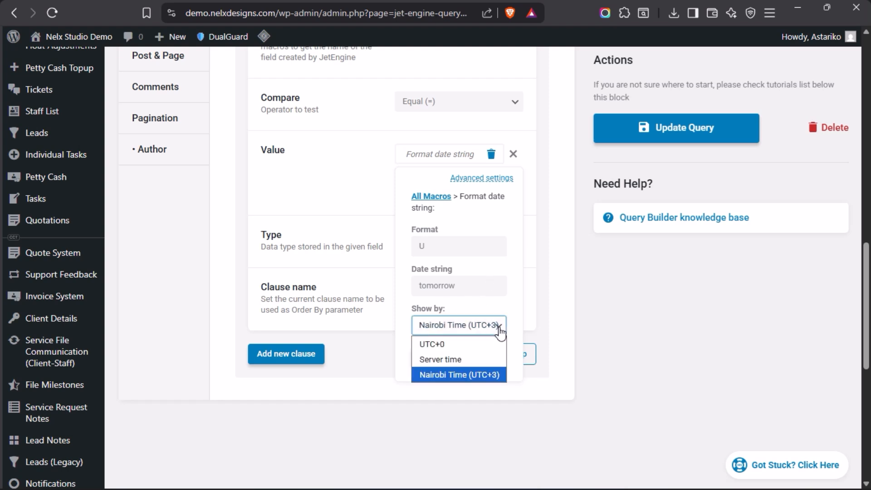
pyautogui.click(477, 311)
pyautogui.click(445, 247)
pyautogui.click(383, 245)
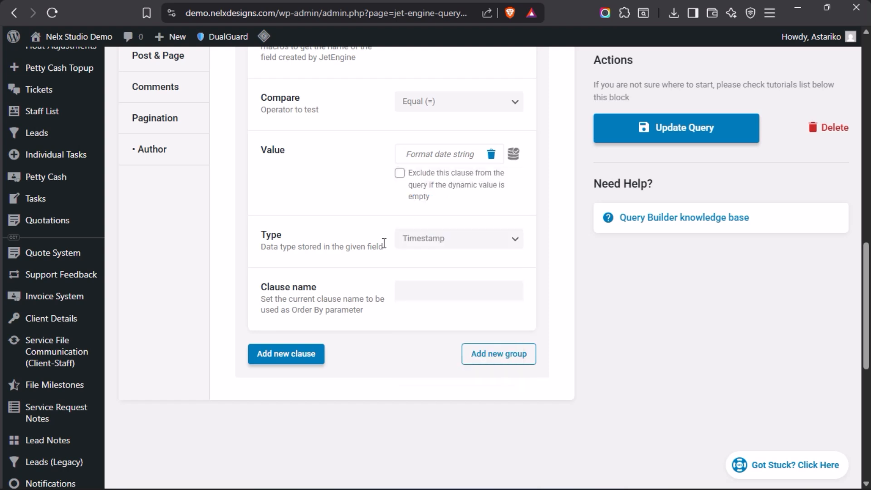
# Reopen the Value field's Format date string macro, review its date string and Show by options, and apply it
pyautogui.click(513, 154)
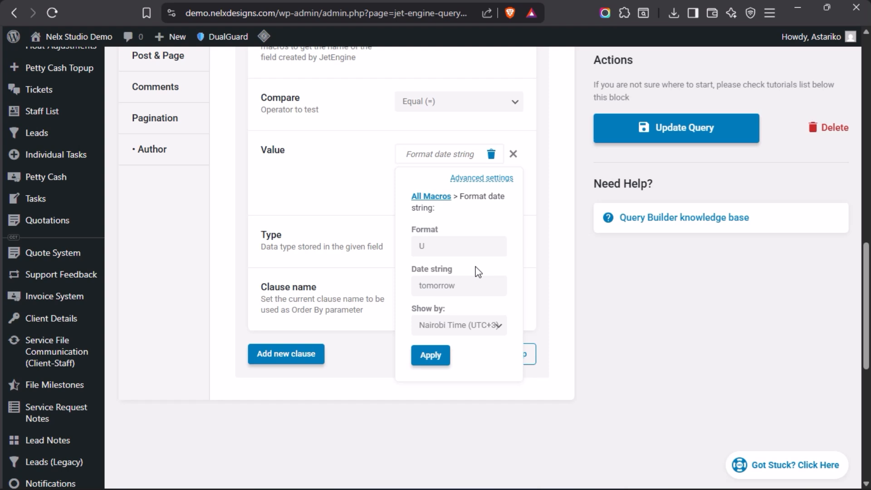
pyautogui.moveTo(467, 285); pyautogui.dragTo(391, 291)
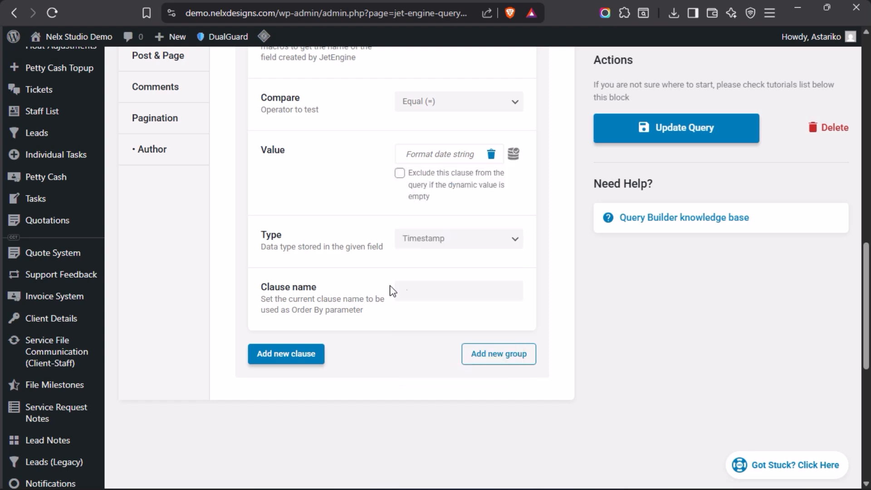
pyautogui.click(513, 155)
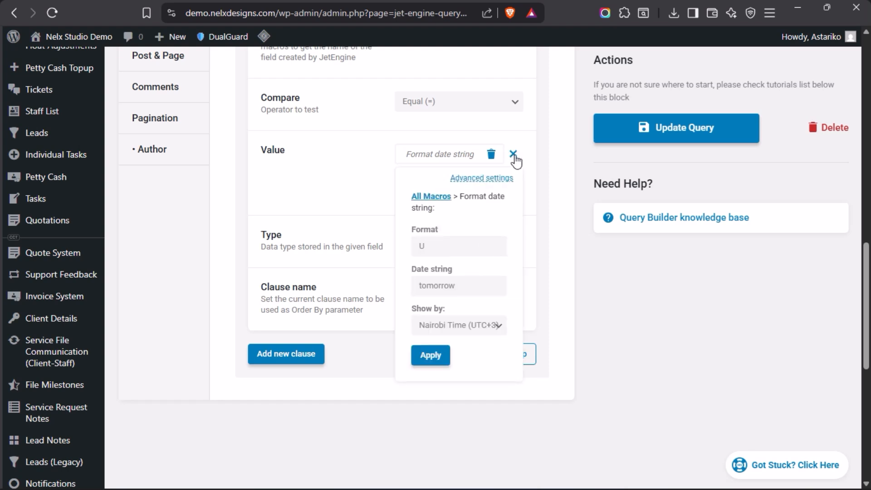
pyautogui.click(493, 325)
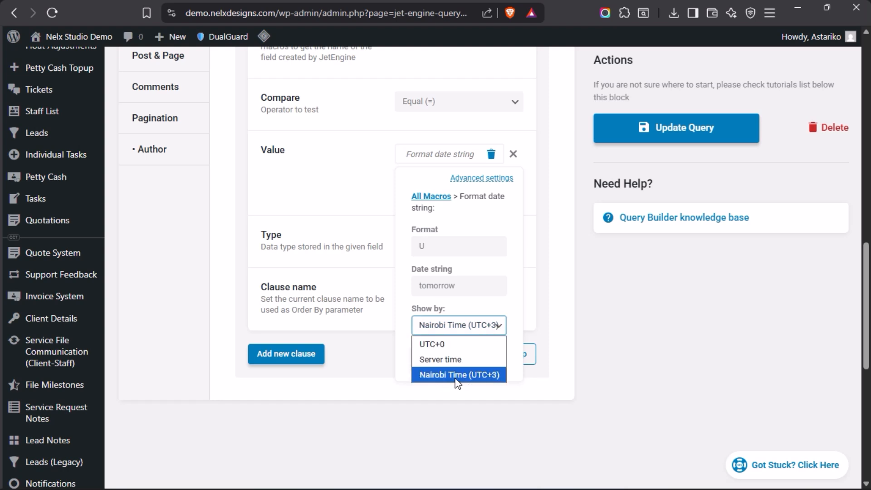
pyautogui.click(512, 308)
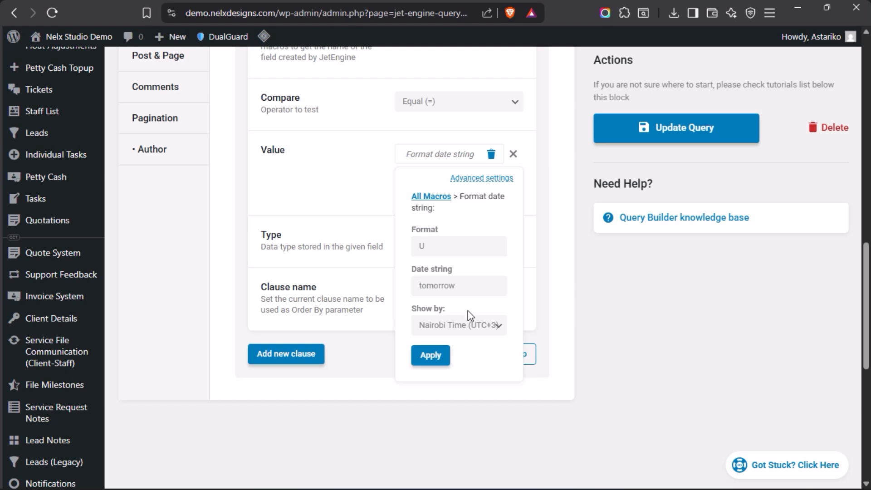
pyautogui.click(439, 359)
# Check the query's Author settings and go back to the account Tasks page
pyautogui.scroll(5, 334, 256)
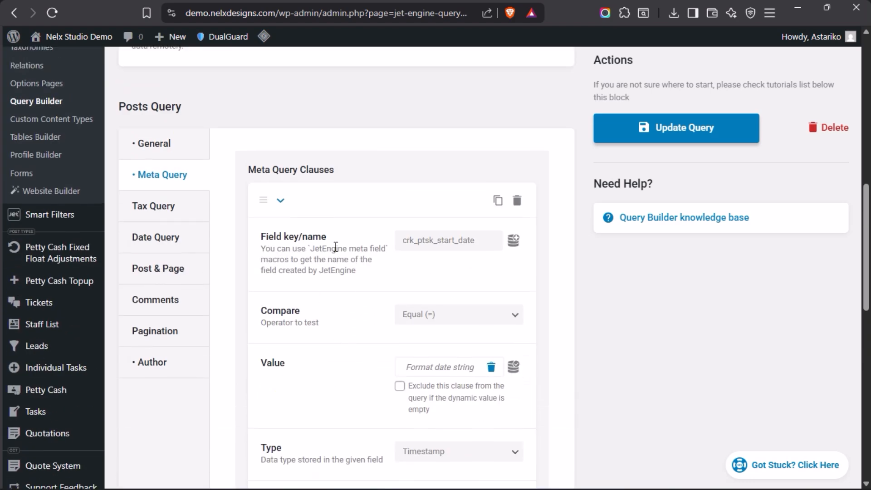
pyautogui.click(146, 366)
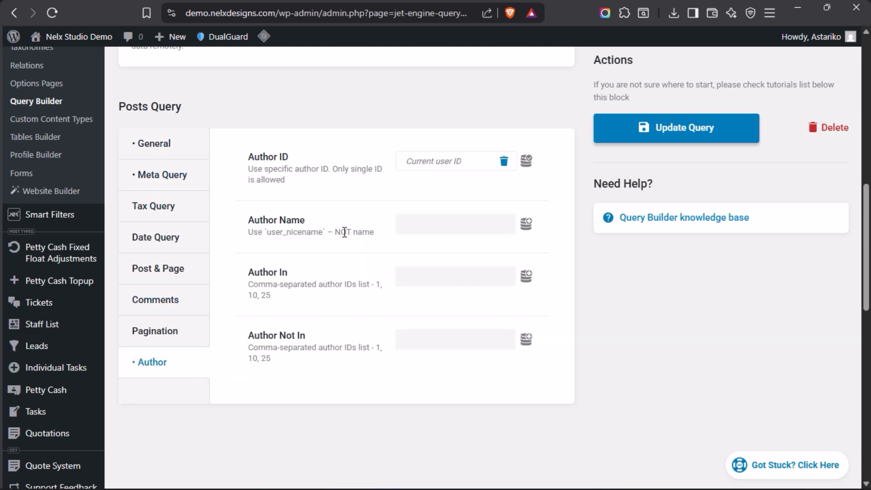
pyautogui.moveTo(1, 263)
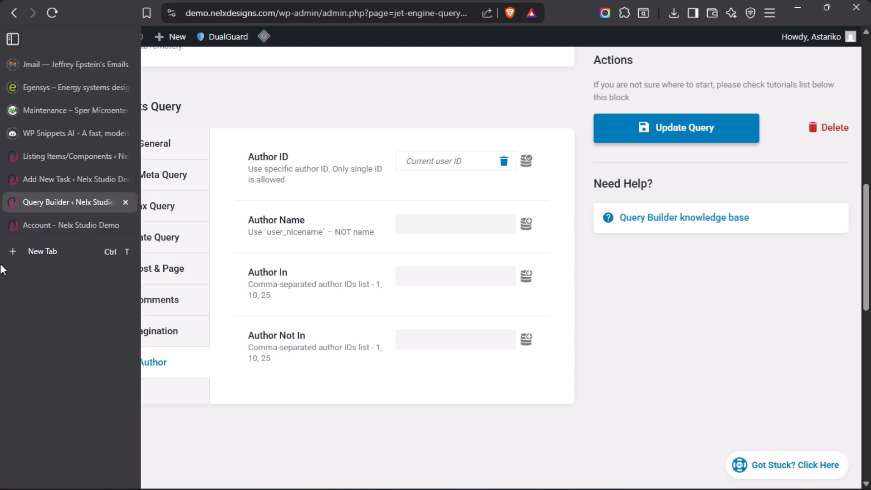
pyautogui.click(47, 229)
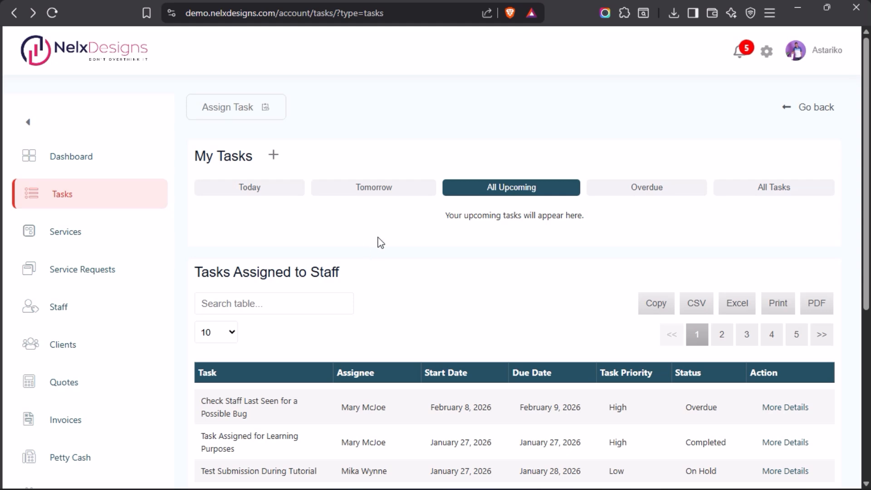
# Switch to the Listing Items/Components page and look over the personal task listings
pyautogui.moveTo(3, 232)
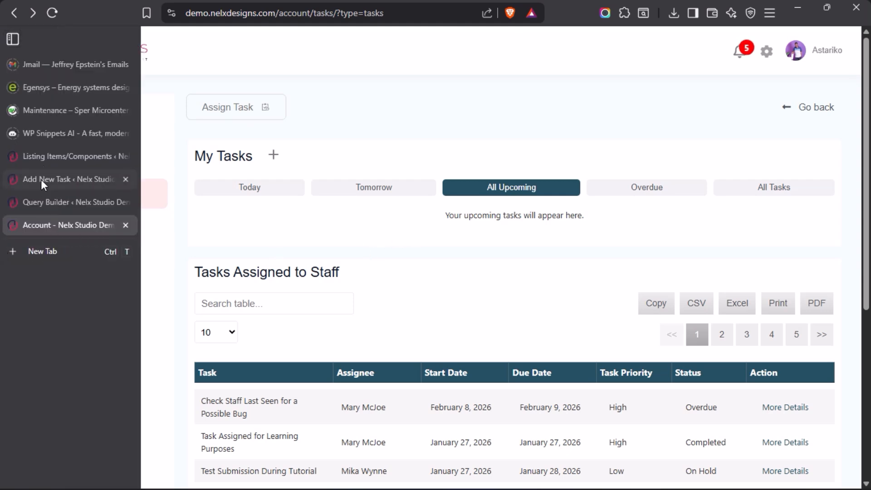
pyautogui.click(46, 157)
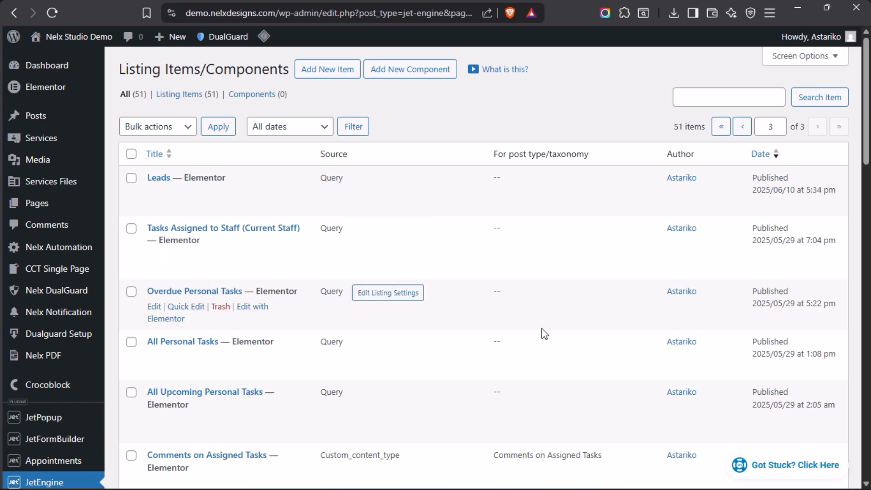
pyautogui.scroll(-8, 466, 316)
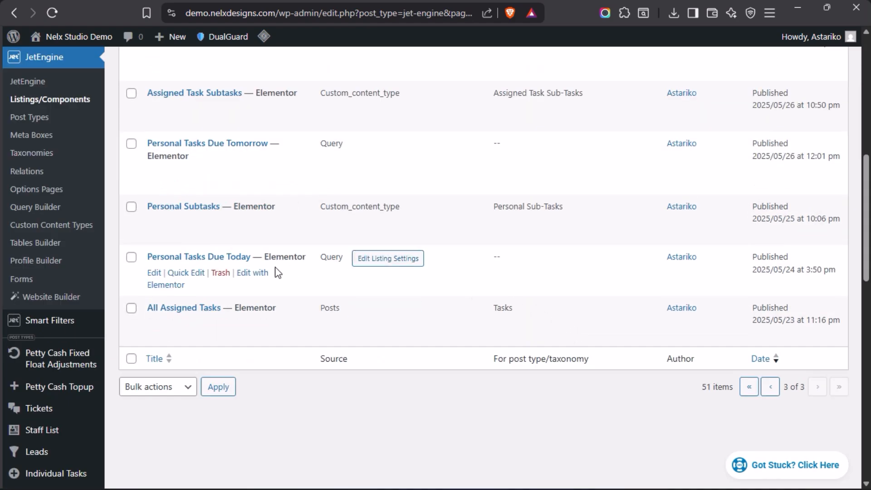
pyautogui.scroll(2, 304, 279)
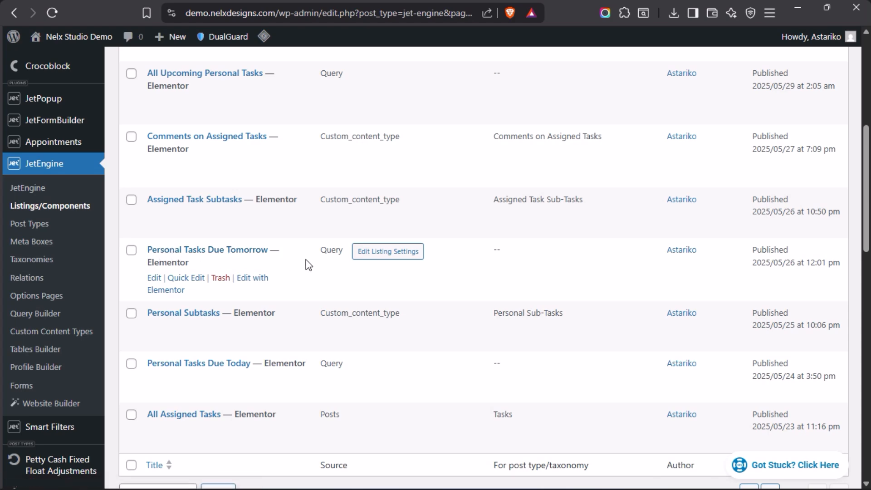
pyautogui.scroll(6, 306, 263)
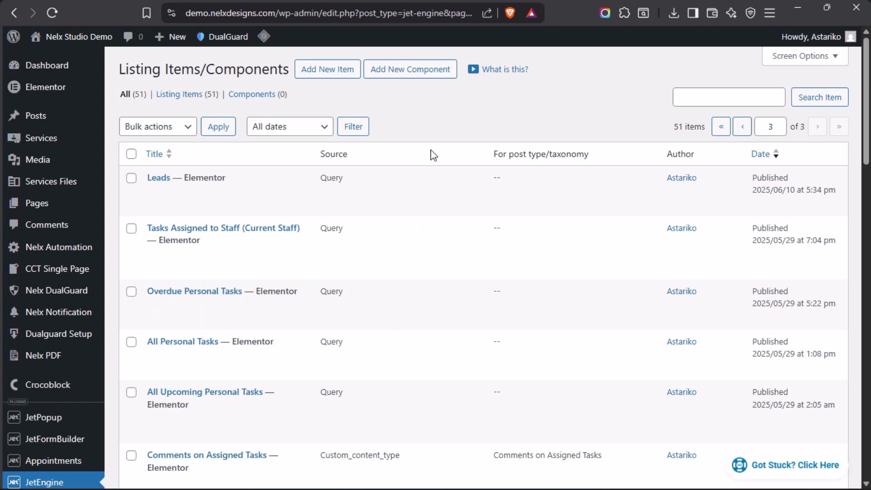
# Fill in a new listing item with Query Builder as source and the Personal Tasks Due Tomorrow query, and close the setup without creating it
pyautogui.click(329, 71)
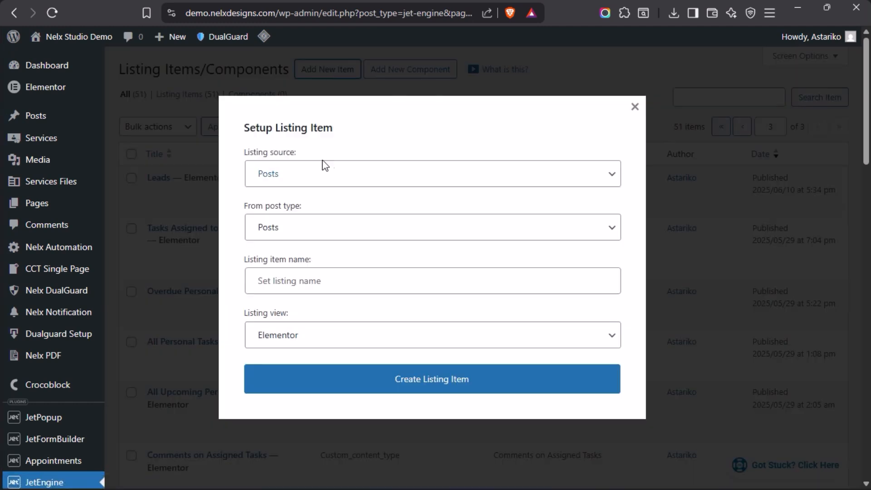
pyautogui.click(331, 175)
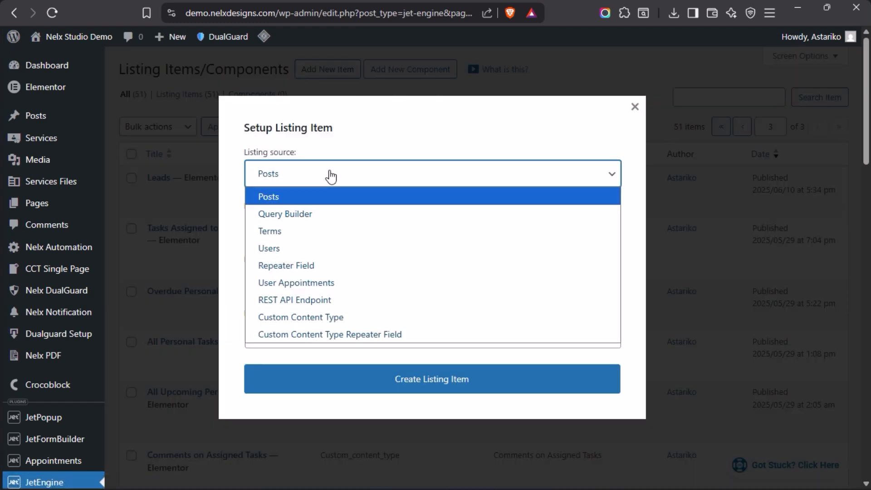
pyautogui.click(303, 213)
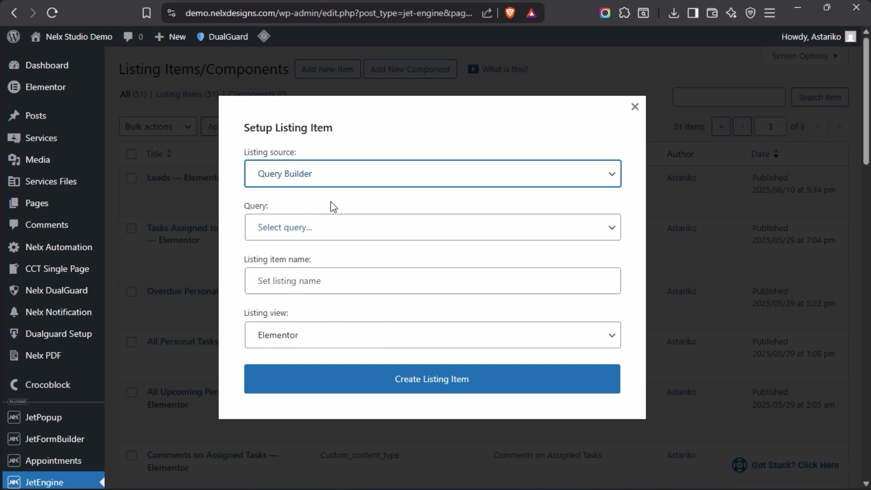
pyautogui.click(337, 227)
pyautogui.scroll(-8, 349, 311)
pyautogui.scroll(-15, 349, 310)
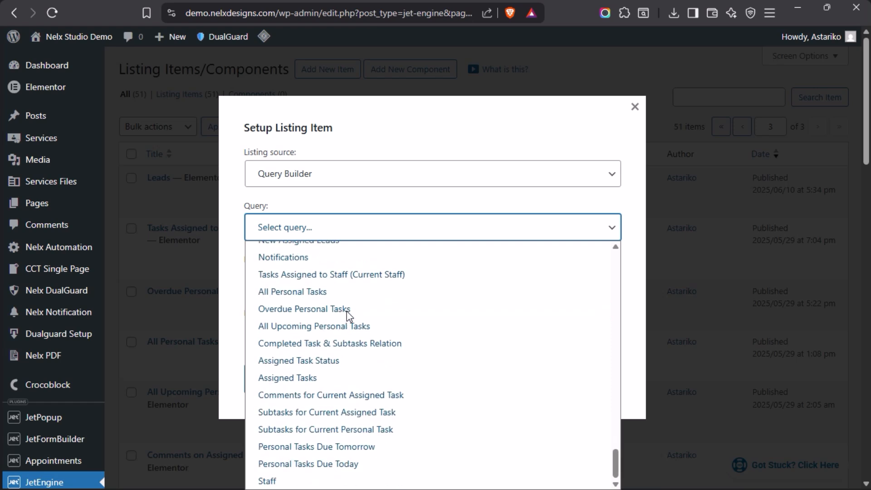
pyautogui.click(332, 446)
pyautogui.click(349, 283)
pyautogui.click(231, 316)
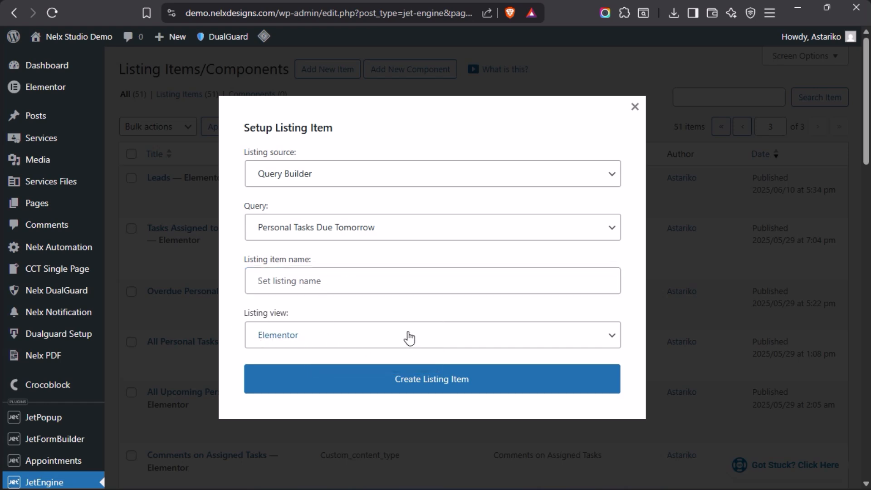
pyautogui.click(635, 107)
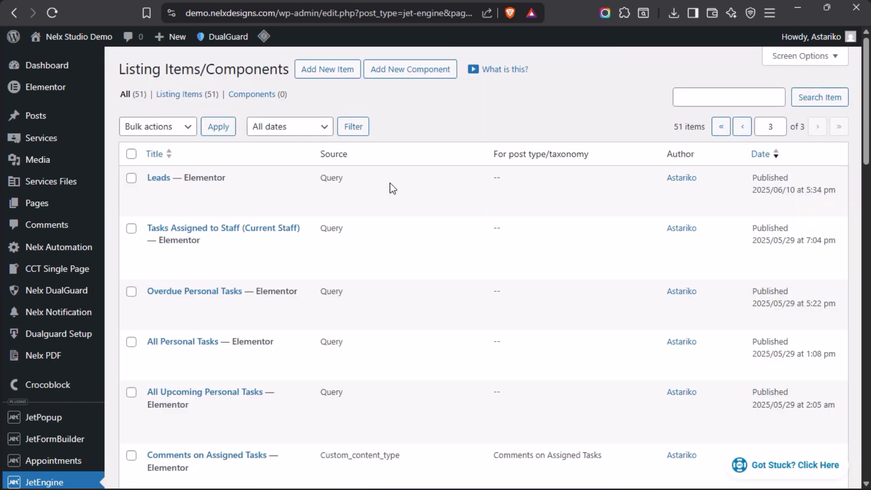
# Open the Personal Tasks Due Tomorrow listing item for editing with Elementor
pyautogui.scroll(-7, 287, 270)
pyautogui.scroll(-7, 316, 279)
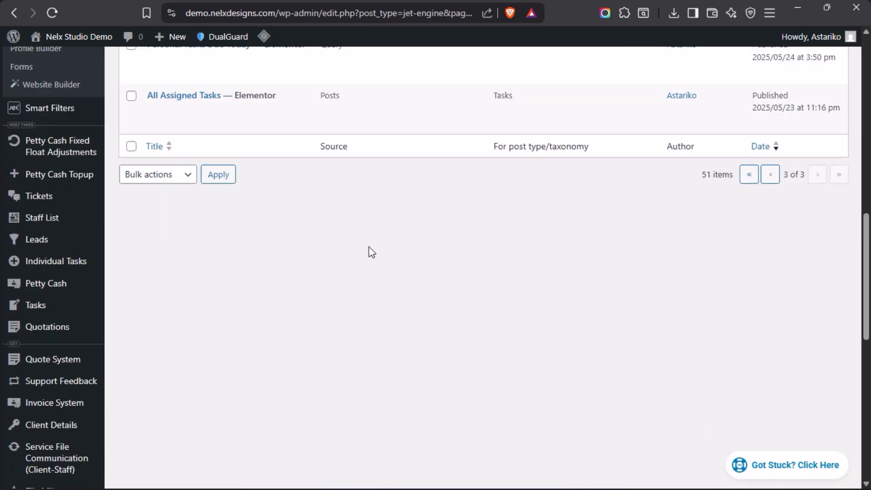
pyautogui.scroll(5, 369, 247)
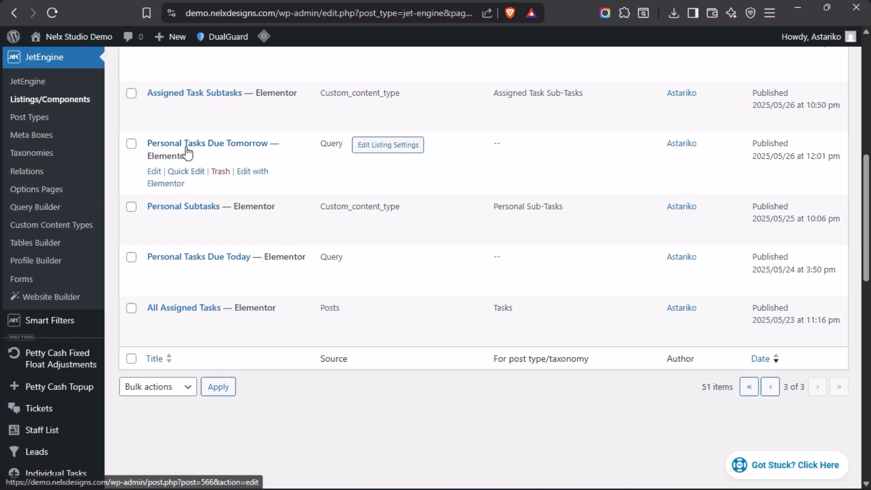
pyautogui.click(267, 172)
# Return to the account Tasks page and view the Overdue list under My Tasks
pyautogui.moveTo(2, 241)
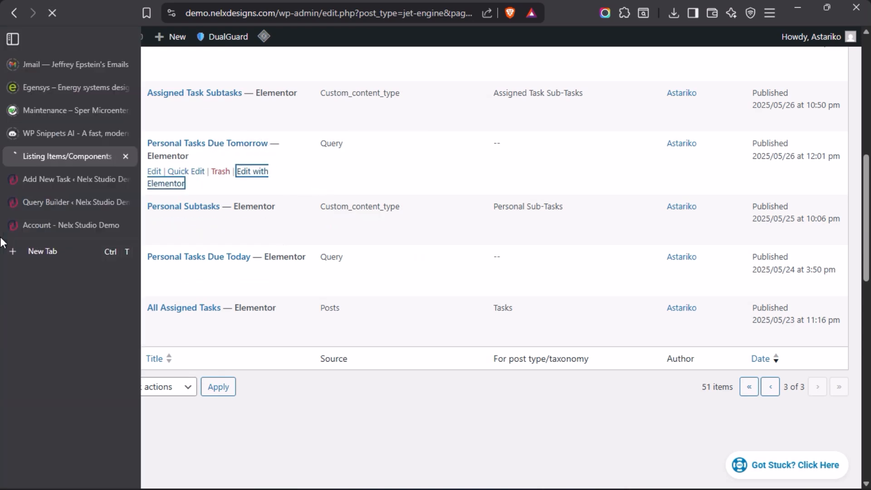
pyautogui.click(40, 226)
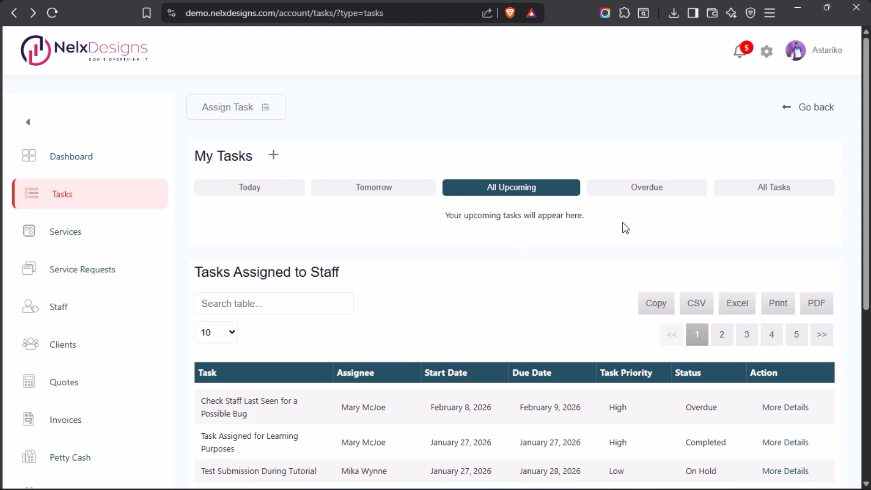
pyautogui.click(654, 191)
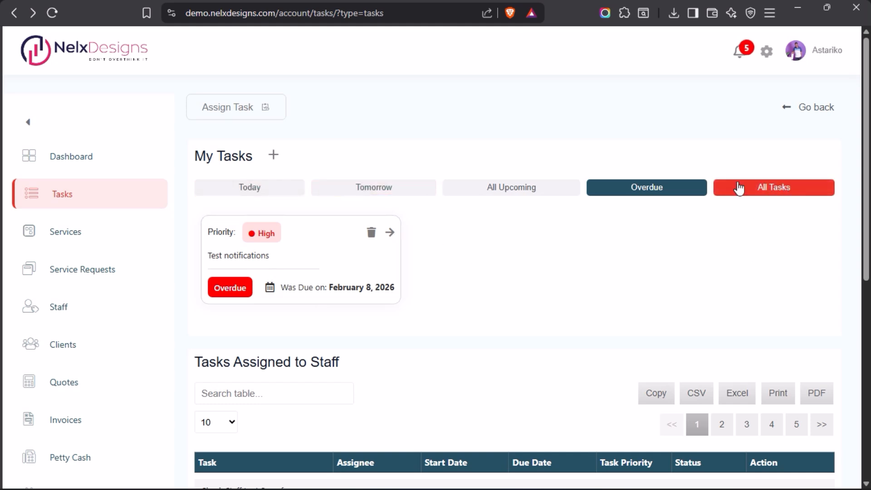
pyautogui.scroll(-2, 465, 252)
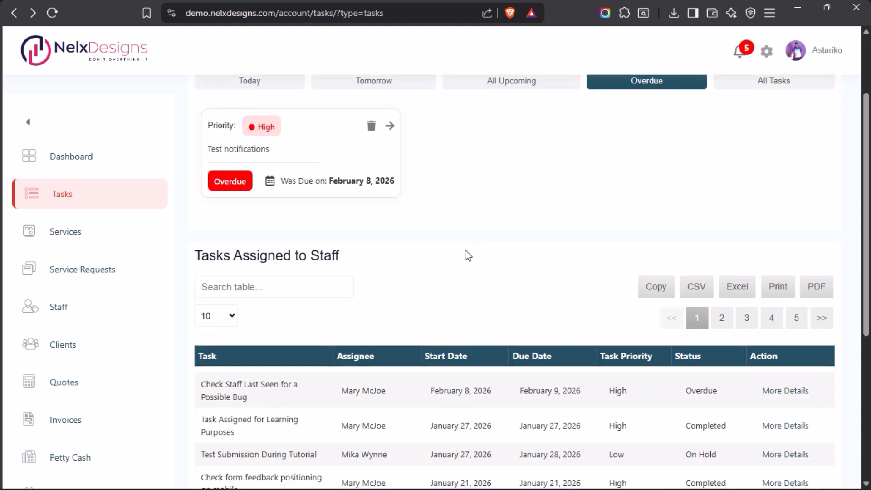
pyautogui.scroll(2, 439, 277)
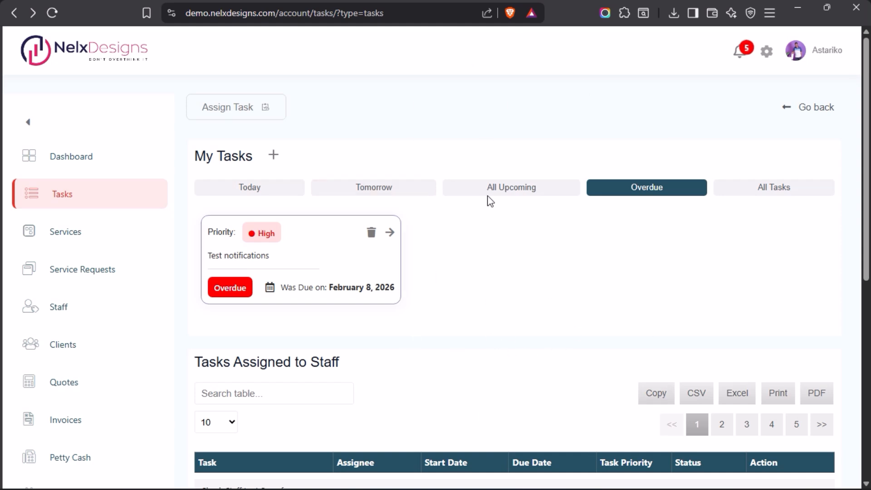
pyautogui.moveTo(2, 265)
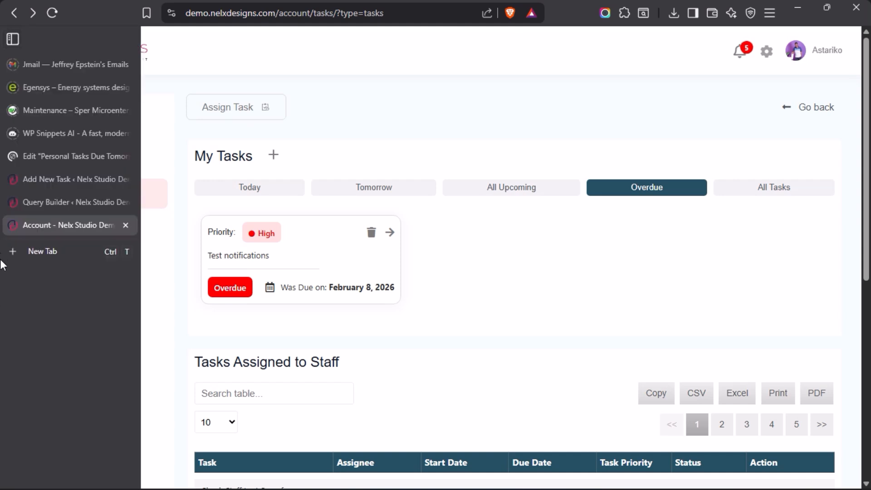
# Check the Elementor editor of the Personal Tasks Due Tomorrow listing and return to the open query in Query Builder
pyautogui.click(45, 156)
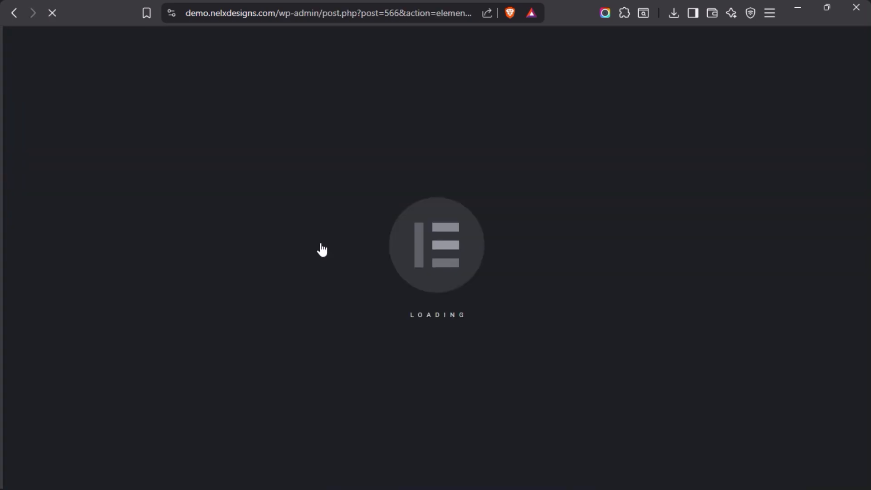
pyautogui.moveTo(2, 222)
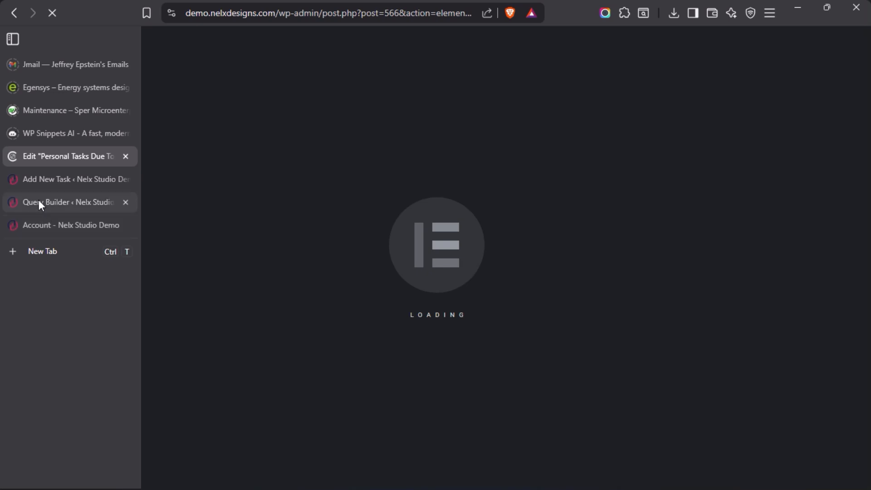
pyautogui.click(39, 202)
pyautogui.scroll(10, 323, 241)
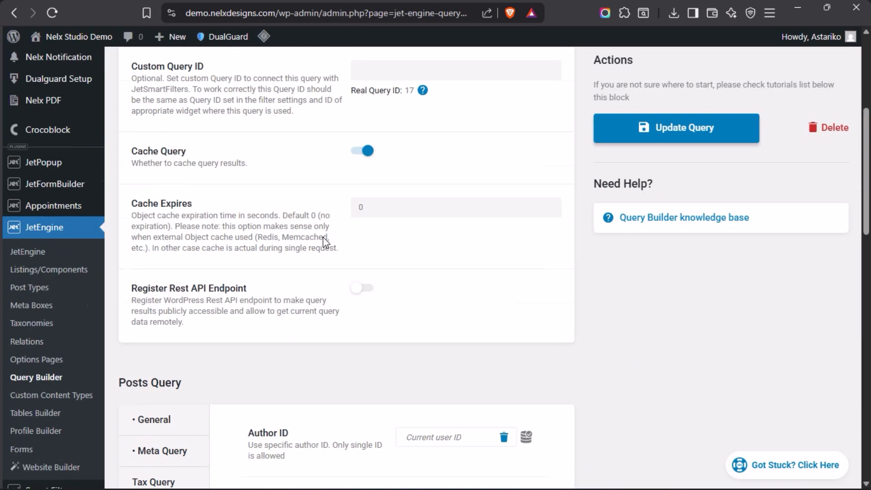
pyautogui.scroll(-4, 325, 241)
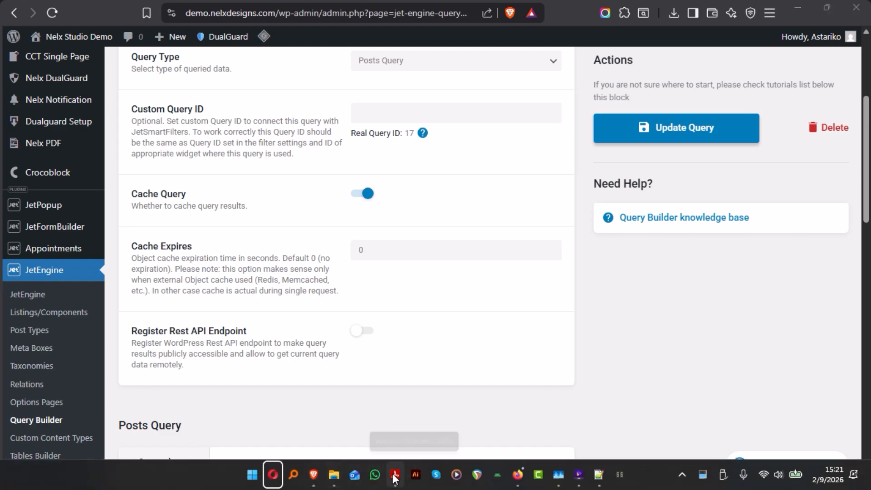
# Switch to the Task Management System in WordPress PDF in Adobe Acrobat and review the listings and queries to create
pyautogui.click(396, 484)
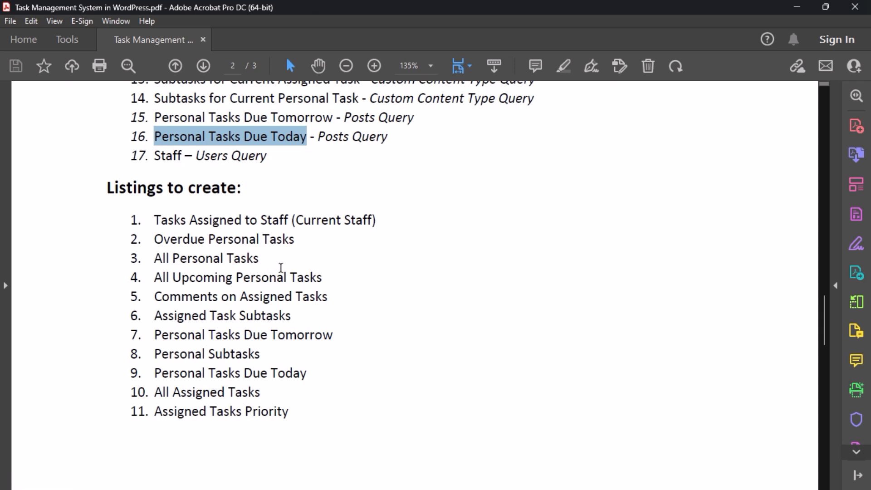
pyautogui.moveTo(156, 258); pyautogui.dragTo(262, 257)
pyautogui.click(263, 257)
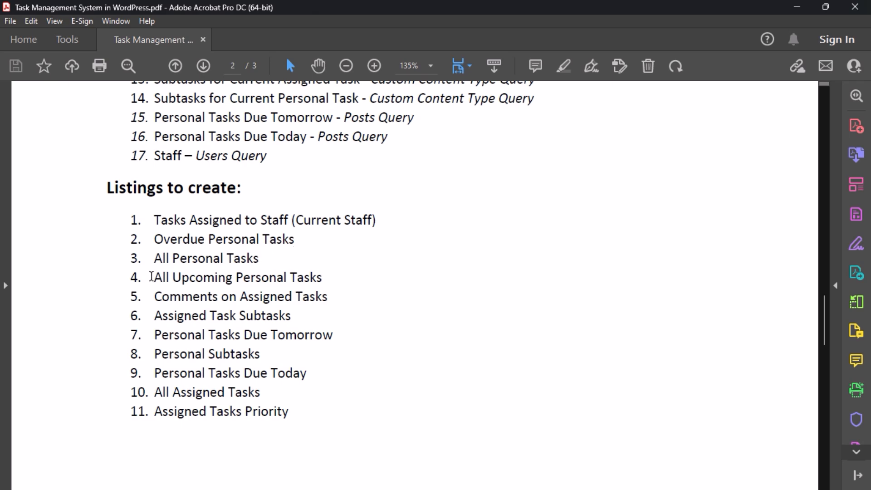
pyautogui.scroll(5, 226, 297)
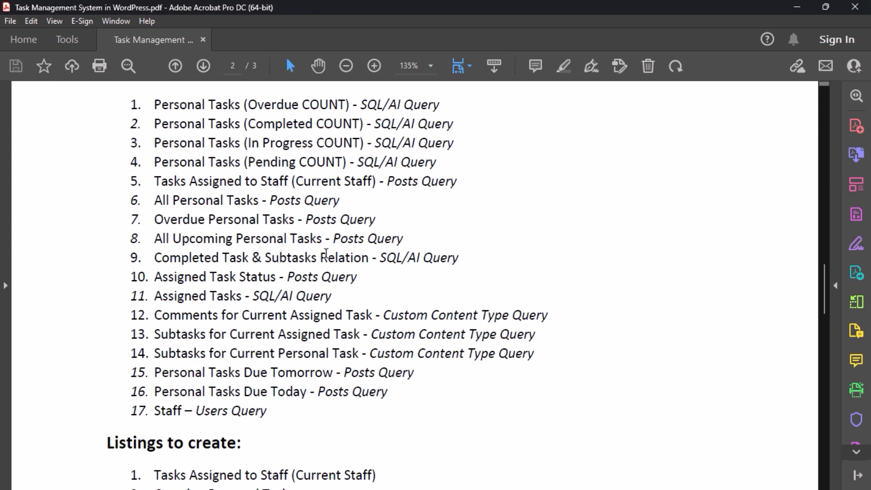
# Switch back to the browser, search the JetEngine queries list for "All Up" and open the All Upcoming Personal Tasks query
pyautogui.press('super+t')
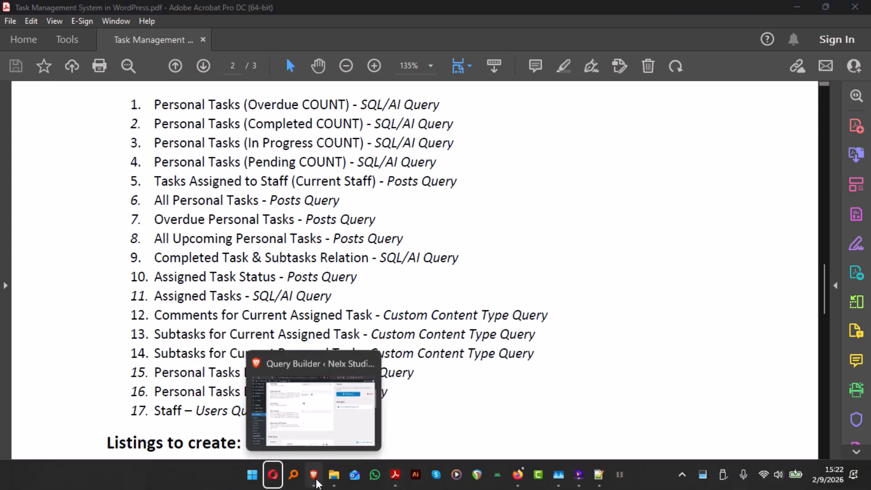
pyautogui.click(313, 475)
pyautogui.scroll(-2, 50, 350)
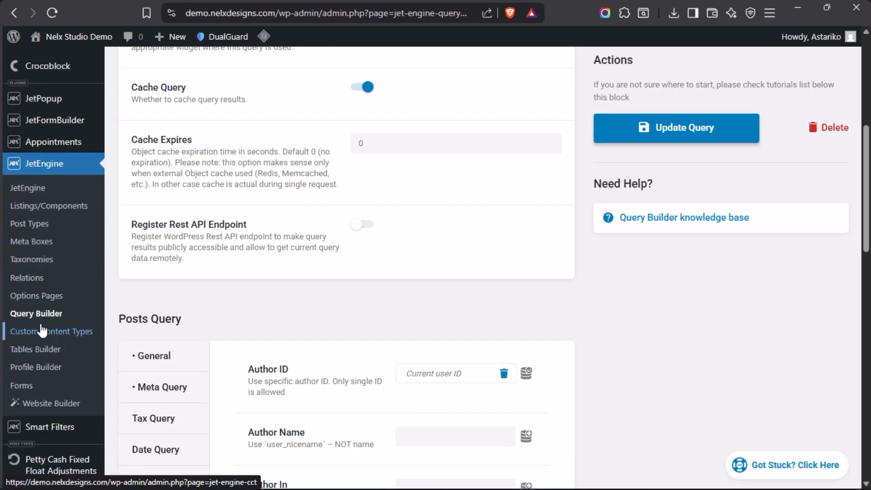
pyautogui.click(45, 319)
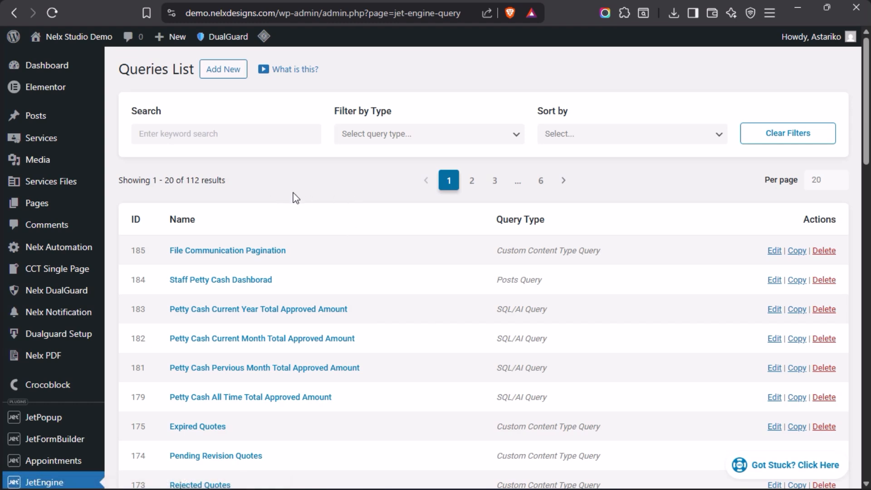
pyautogui.click(227, 140)
pyautogui.write('All ')
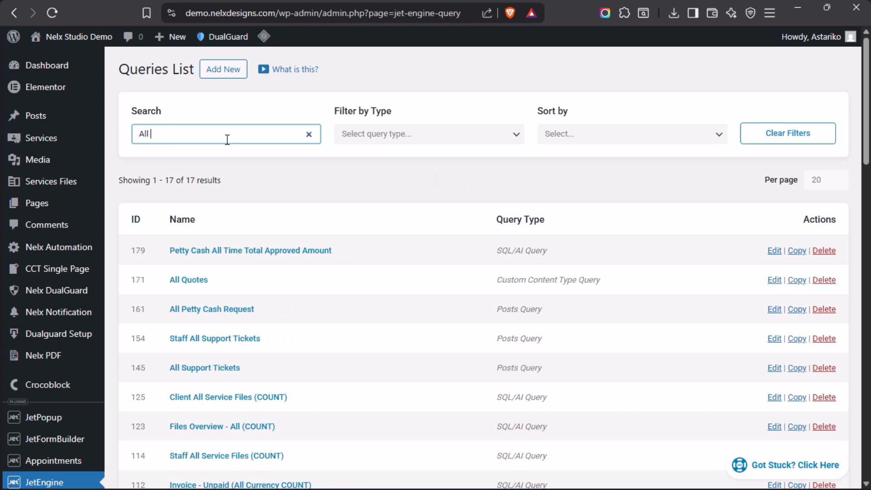
pyautogui.write('Up')
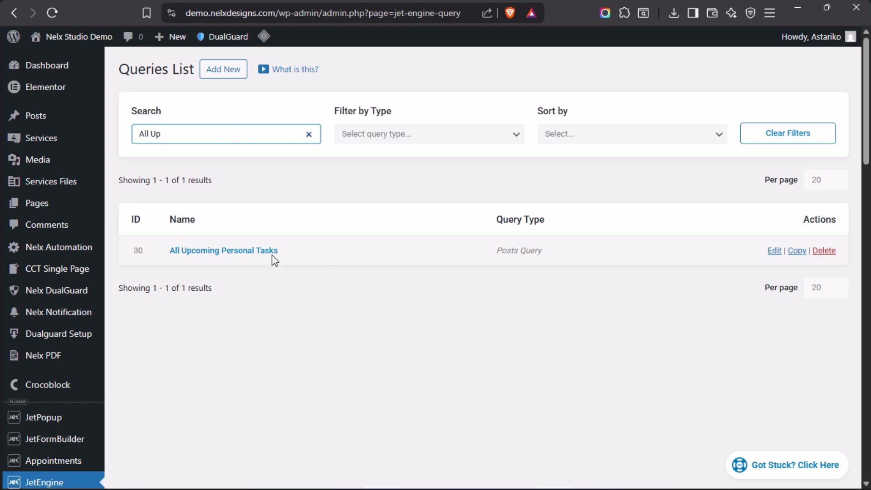
pyautogui.click(218, 252)
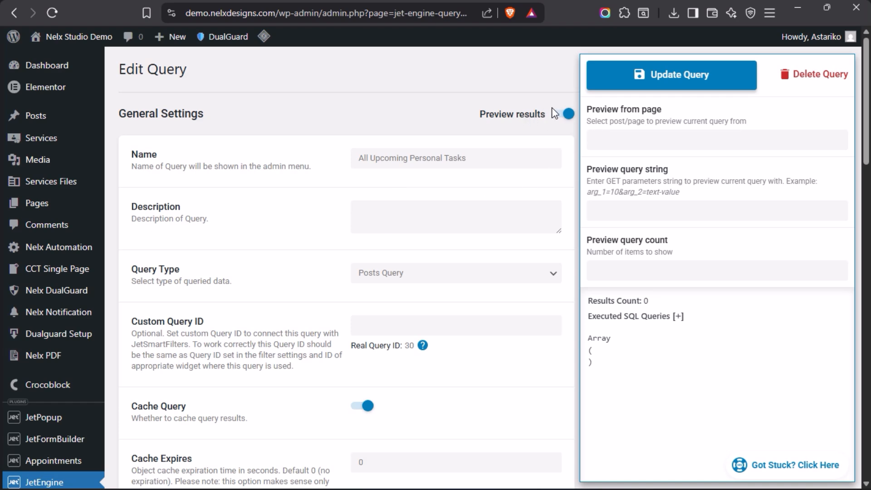
# Turn off the results preview and examine the query's name, post type, post status and sorting settings
pyautogui.click(566, 114)
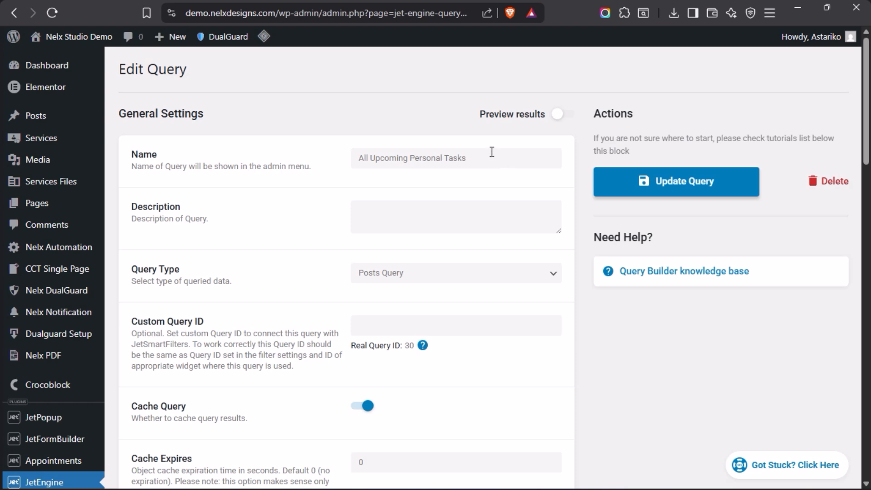
pyautogui.moveTo(490, 157); pyautogui.dragTo(325, 163)
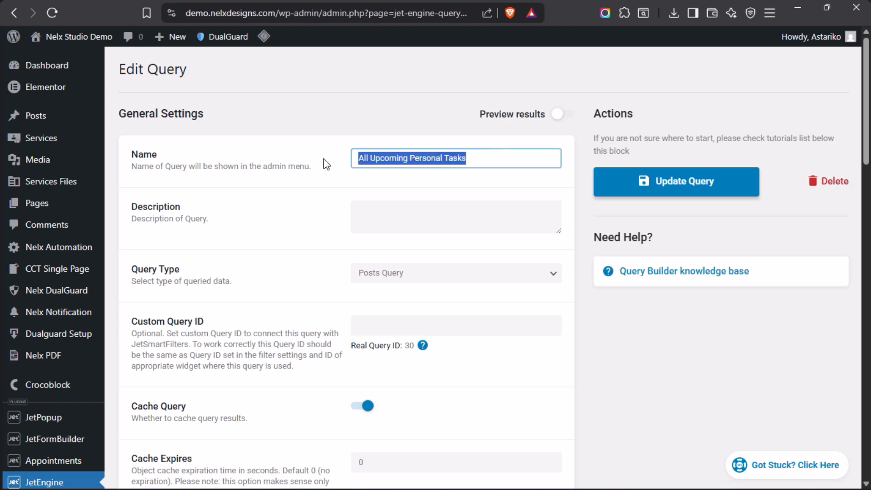
pyautogui.click(311, 206)
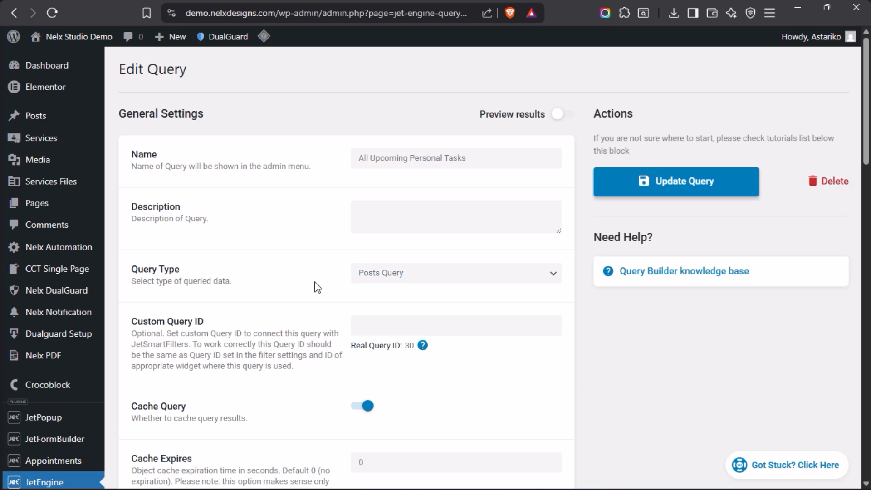
pyautogui.scroll(-9, 316, 283)
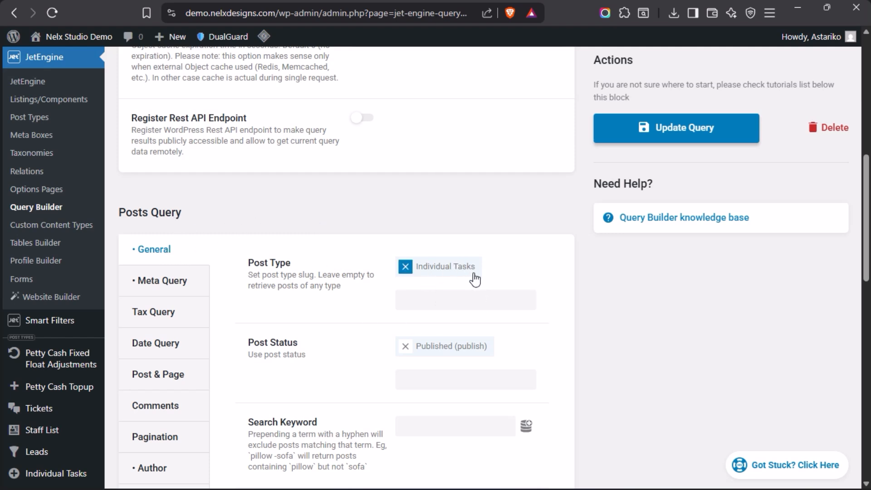
pyautogui.scroll(-2, 491, 274)
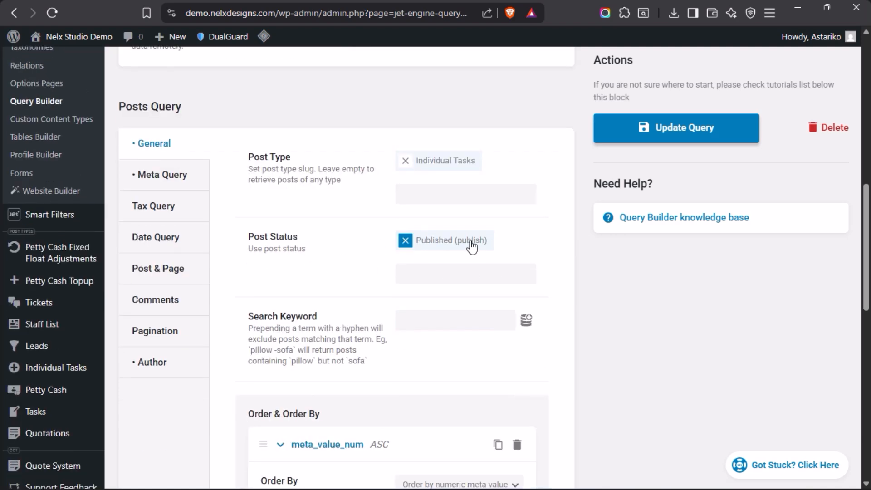
pyautogui.scroll(-2, 337, 179)
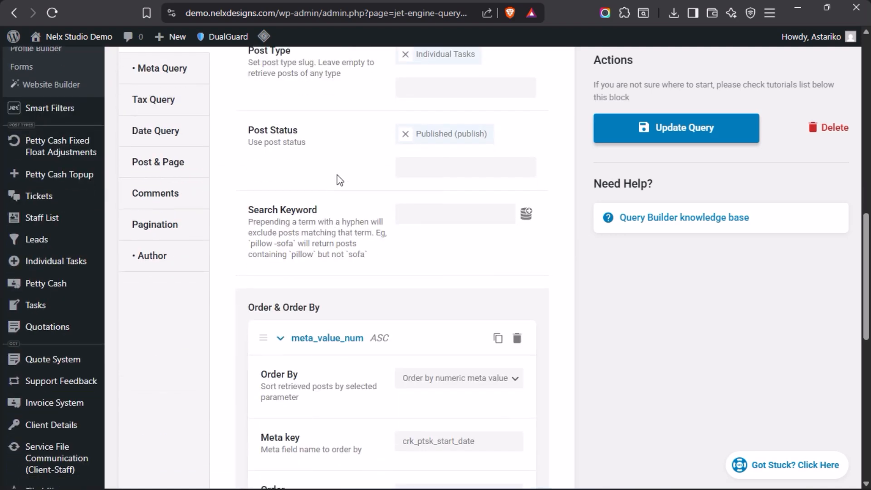
pyautogui.scroll(-2, 339, 179)
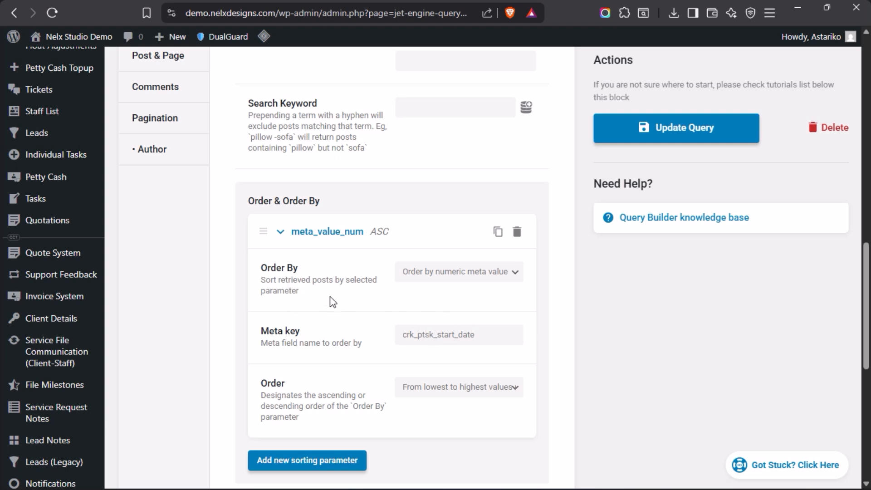
pyautogui.scroll(5, 332, 301)
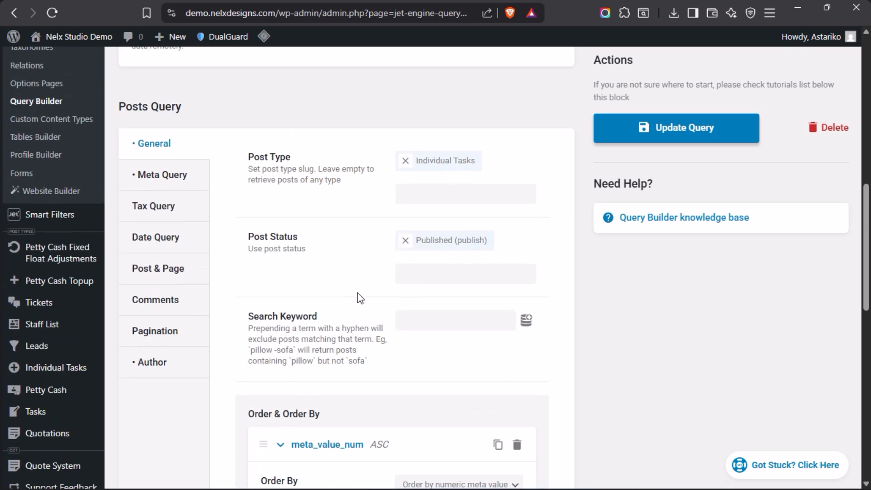
# Return to the Elementor editor of the Personal Tasks Due Tomorrow listing item
pyautogui.moveTo(3, 286)
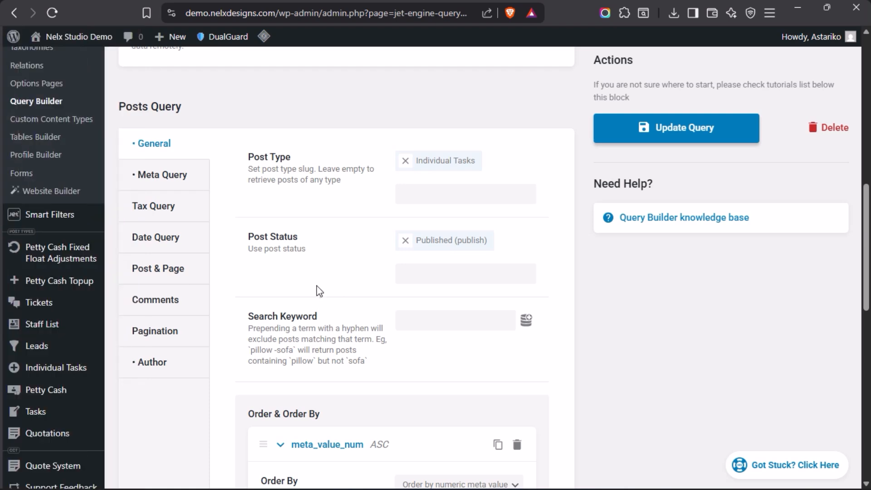
pyautogui.moveTo(4, 199)
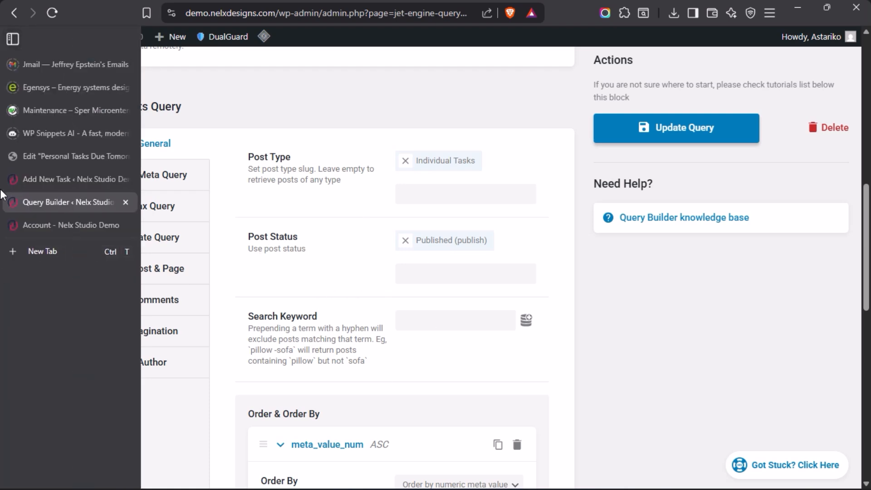
pyautogui.click(45, 161)
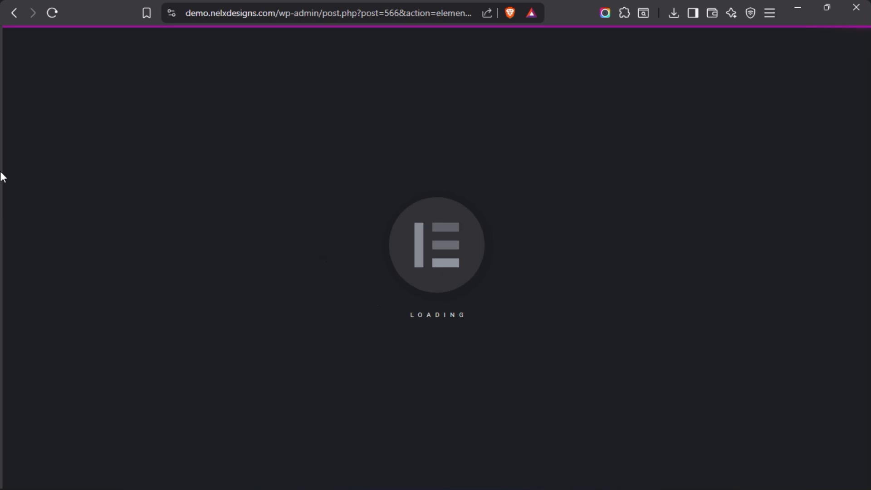
pyautogui.moveTo(2, 178)
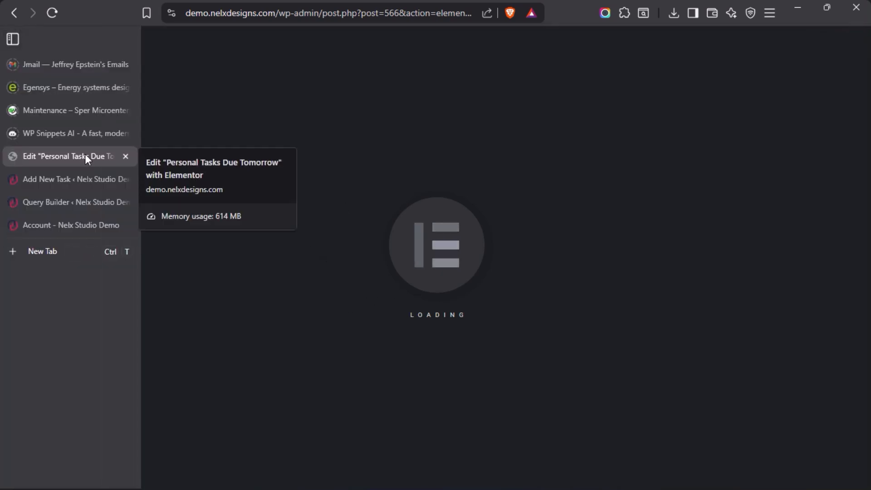